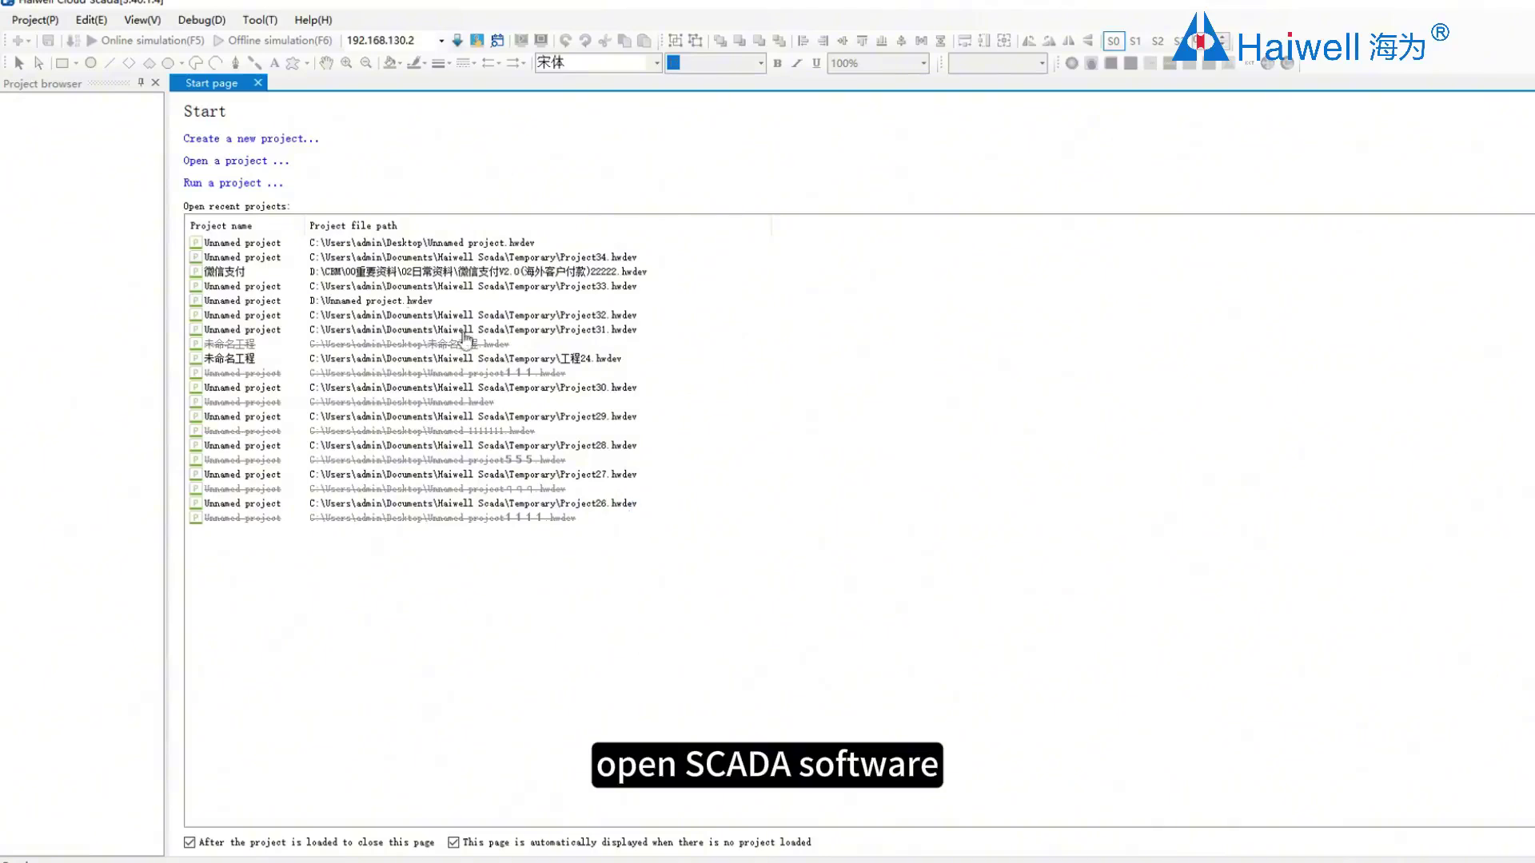
Step: Create a new Haiwell HMI A7 Pro project with LAN access enabled and an empty password allowed
click(263, 141)
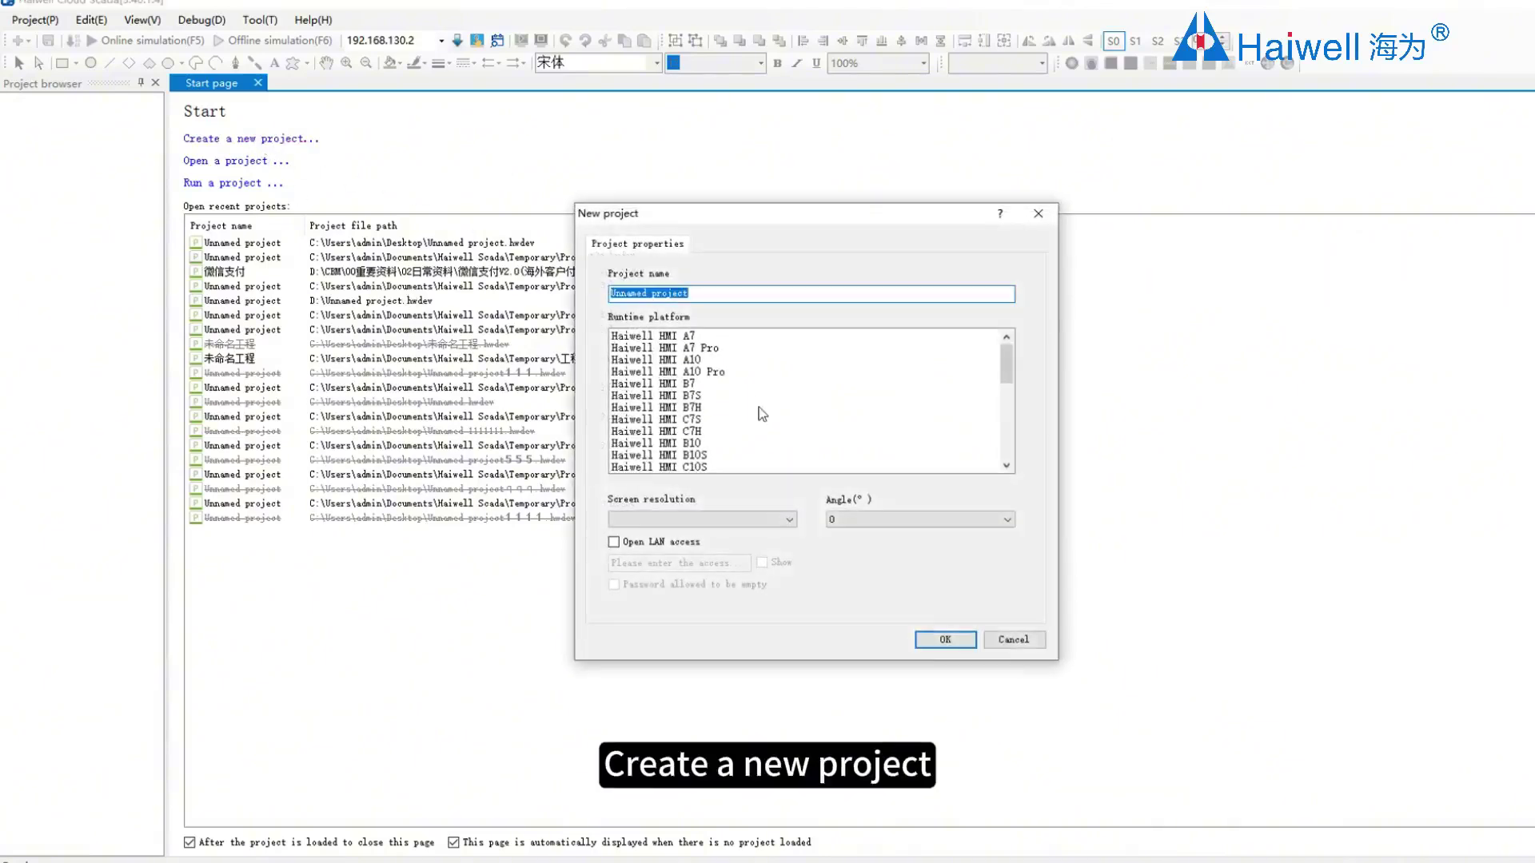
click(735, 349)
click(692, 543)
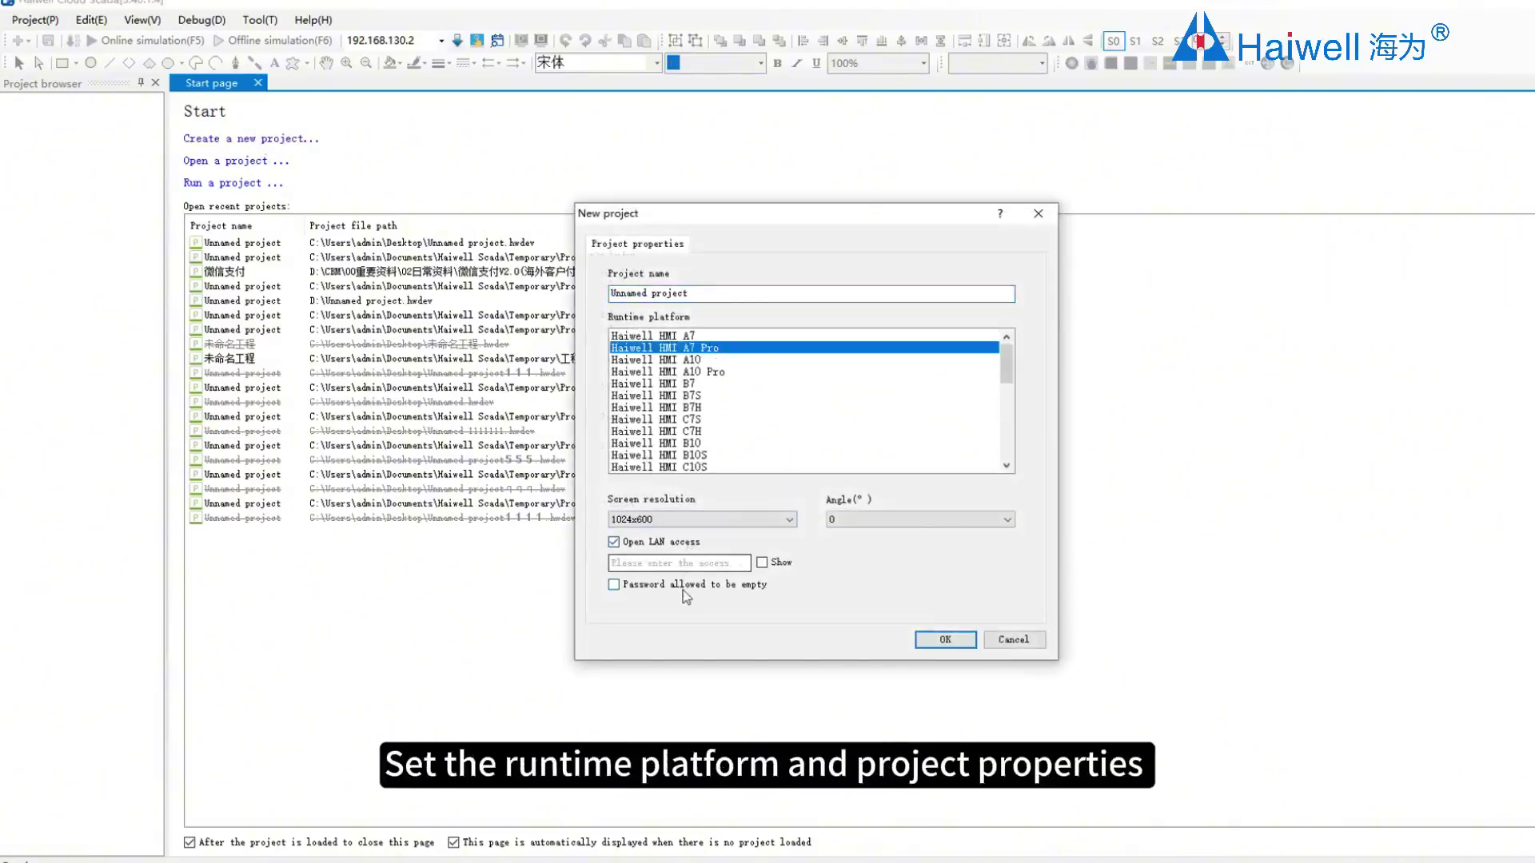
click(683, 588)
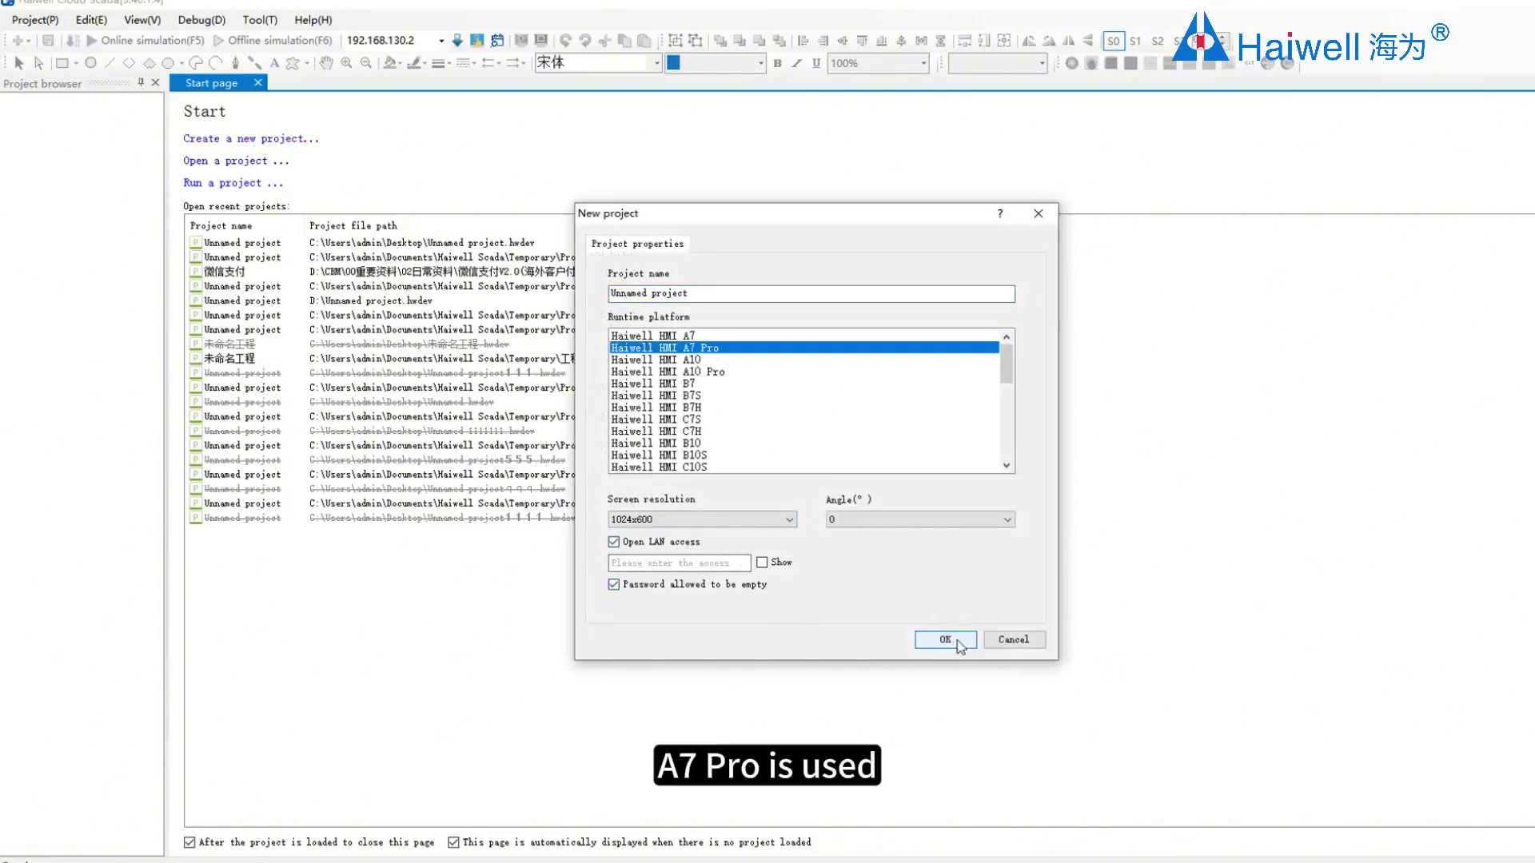
click(945, 640)
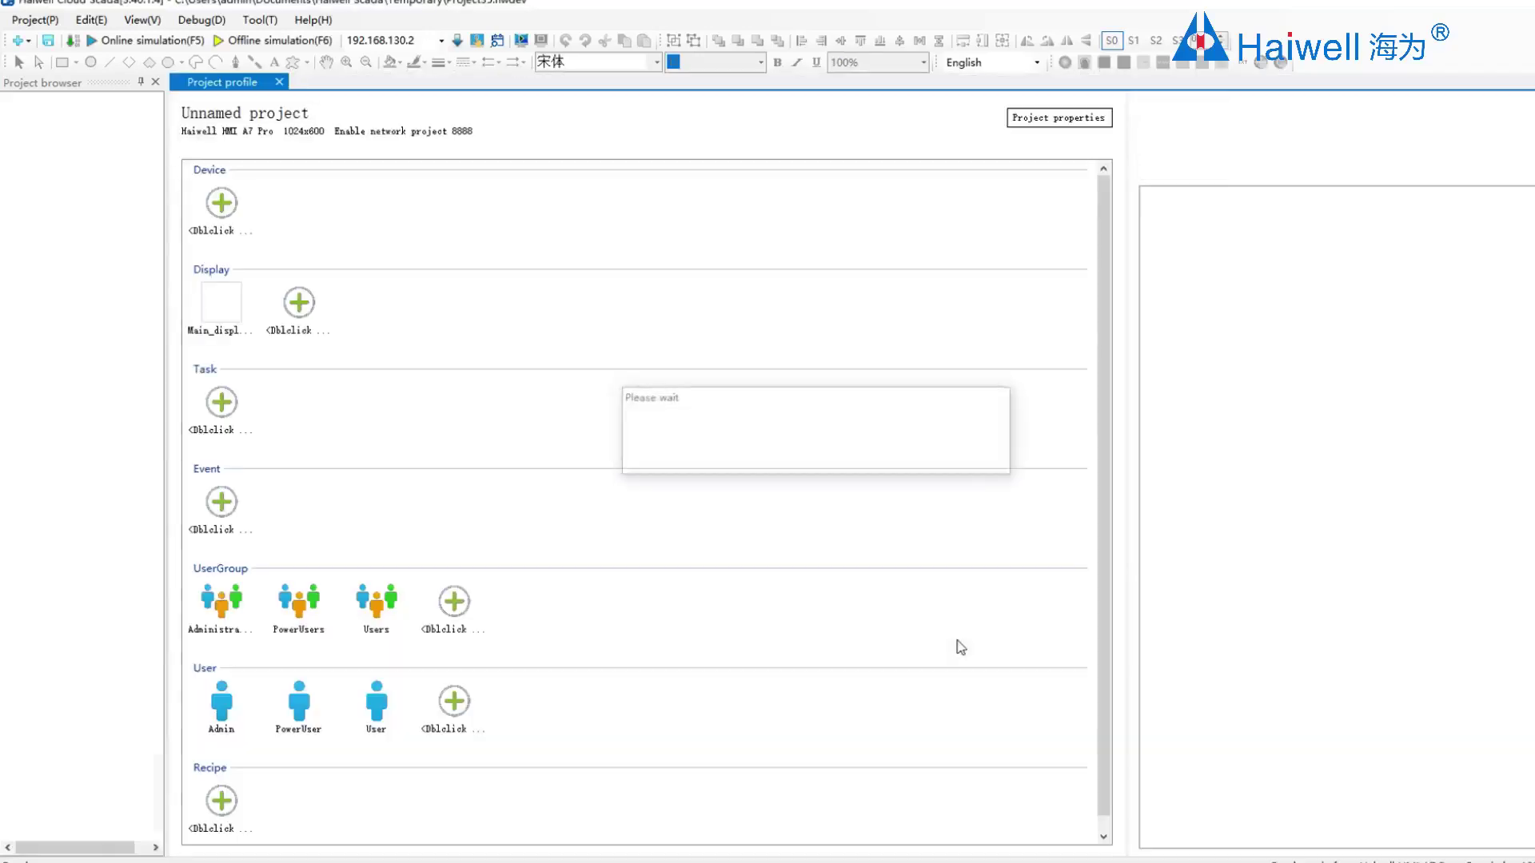
Step: Add internal variable group InternalVariable_1 with two variables of register types B and W
right_click(112, 271)
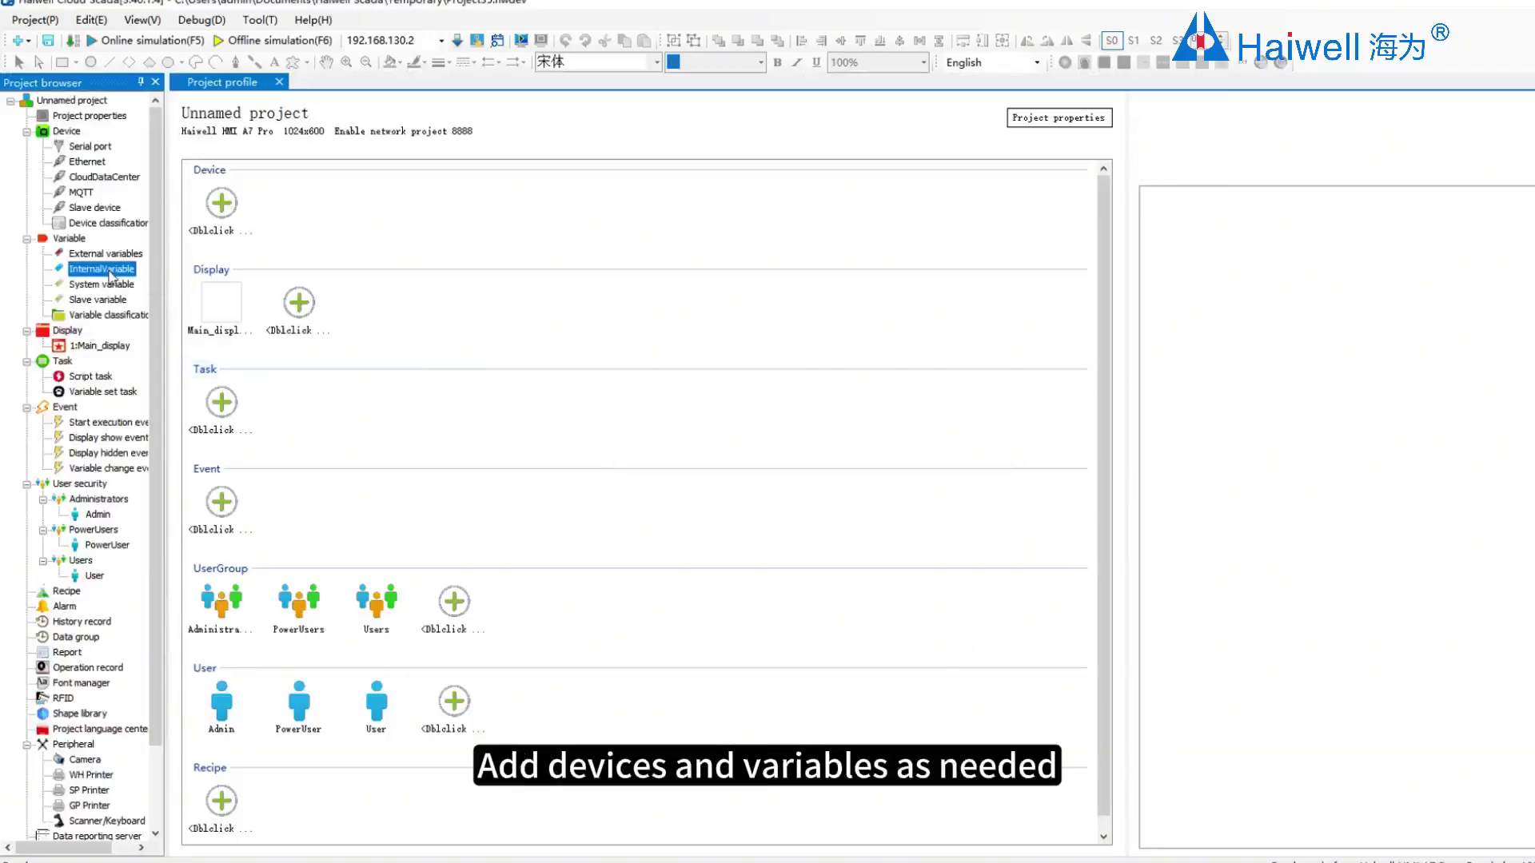
click(133, 281)
click(933, 645)
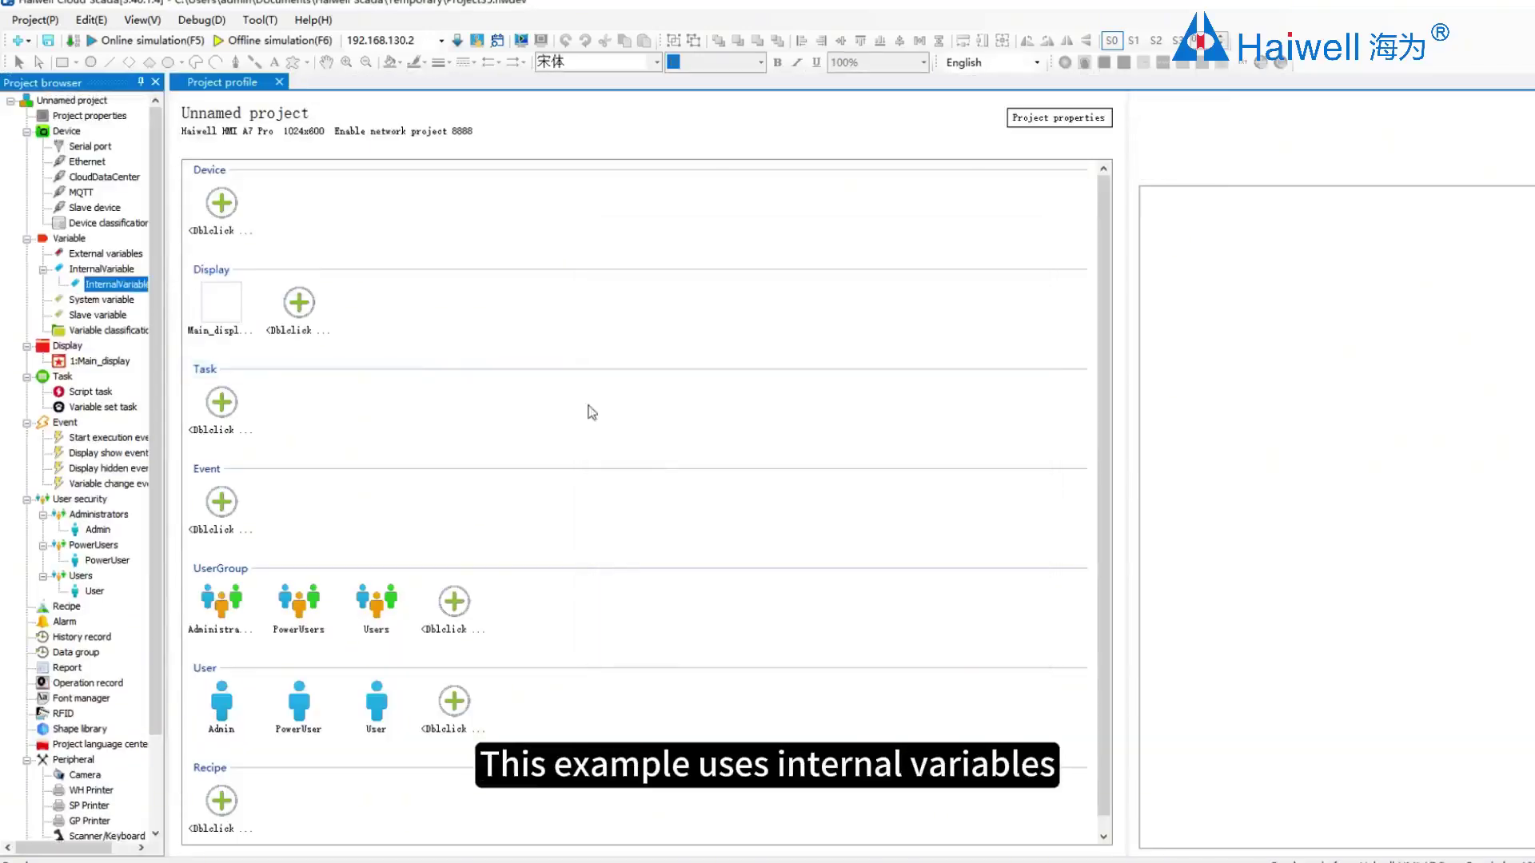
click(297, 169)
click(367, 166)
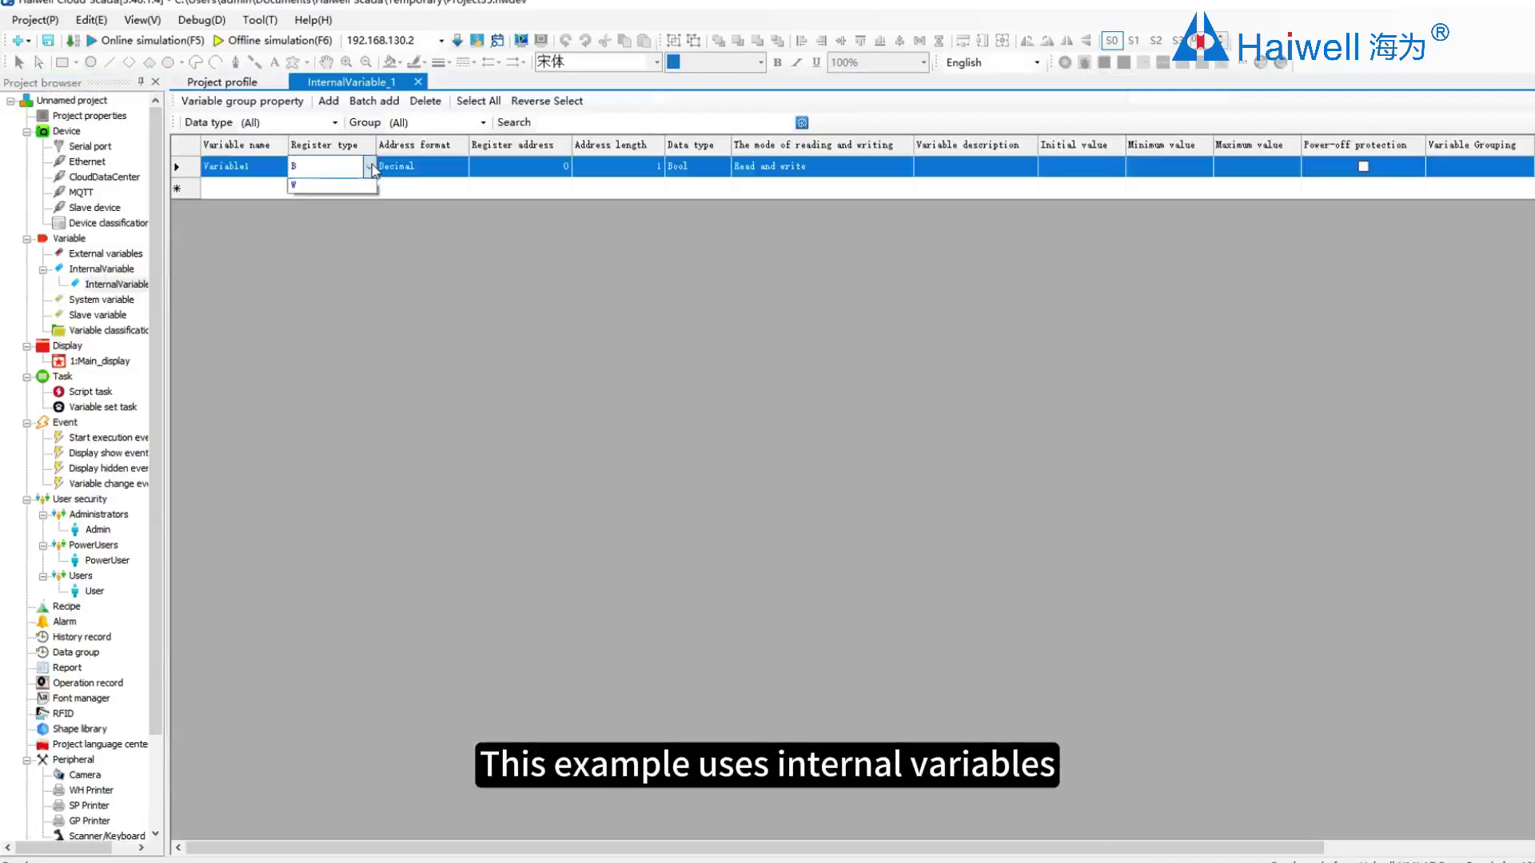
click(359, 194)
click(367, 188)
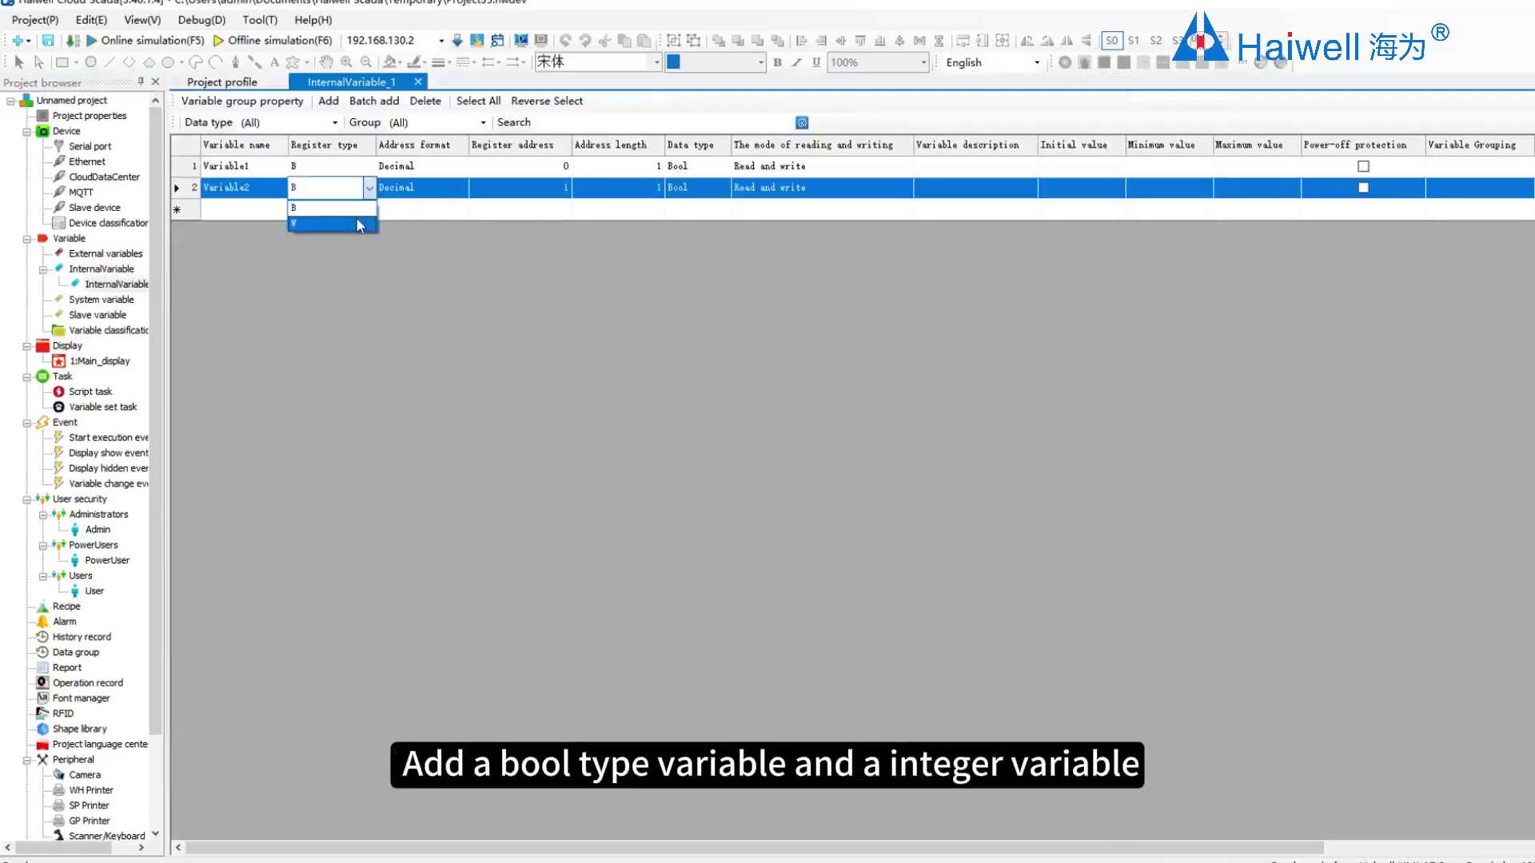
click(319, 216)
Step: Rename the two variables to B0 and W0 and select the Main_display page
click(227, 166)
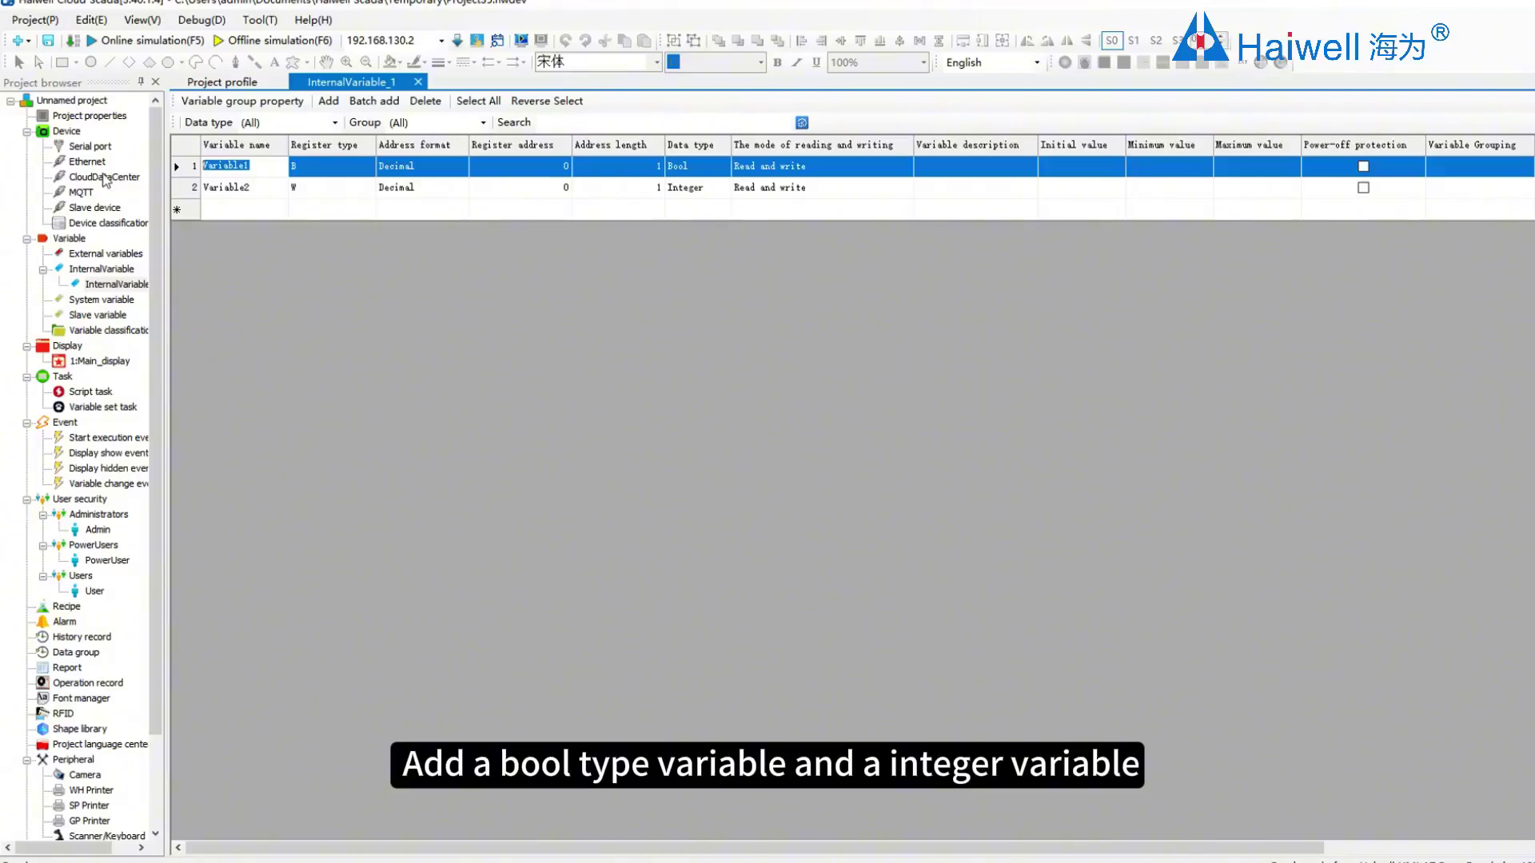
text(B0)
click(256, 198)
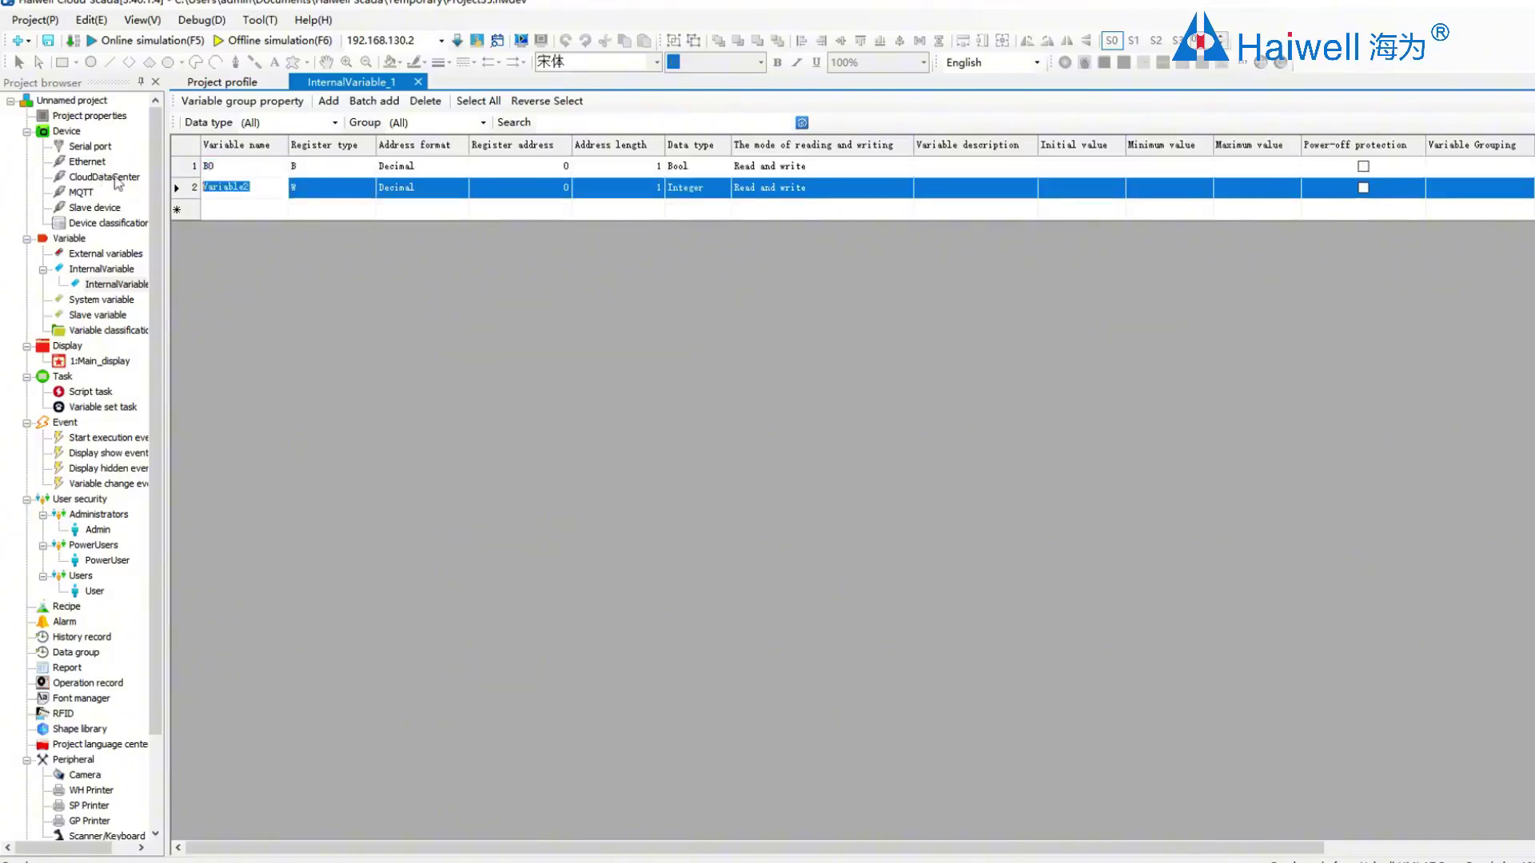
text(W0)
click(102, 362)
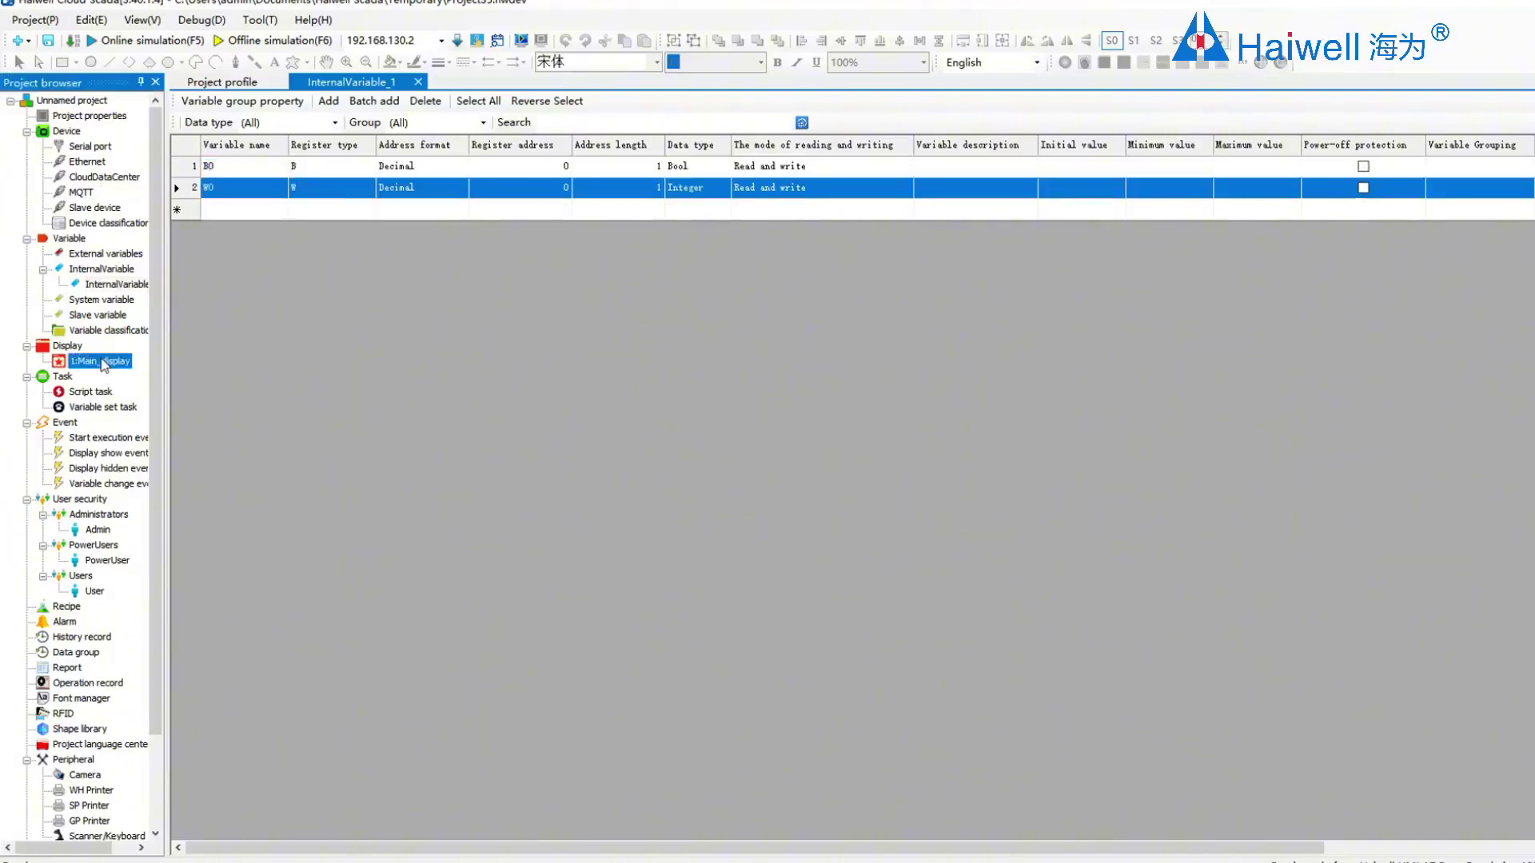
Step: Place a bit switch and a numeric display side by side on Main_display
double_click(104, 365)
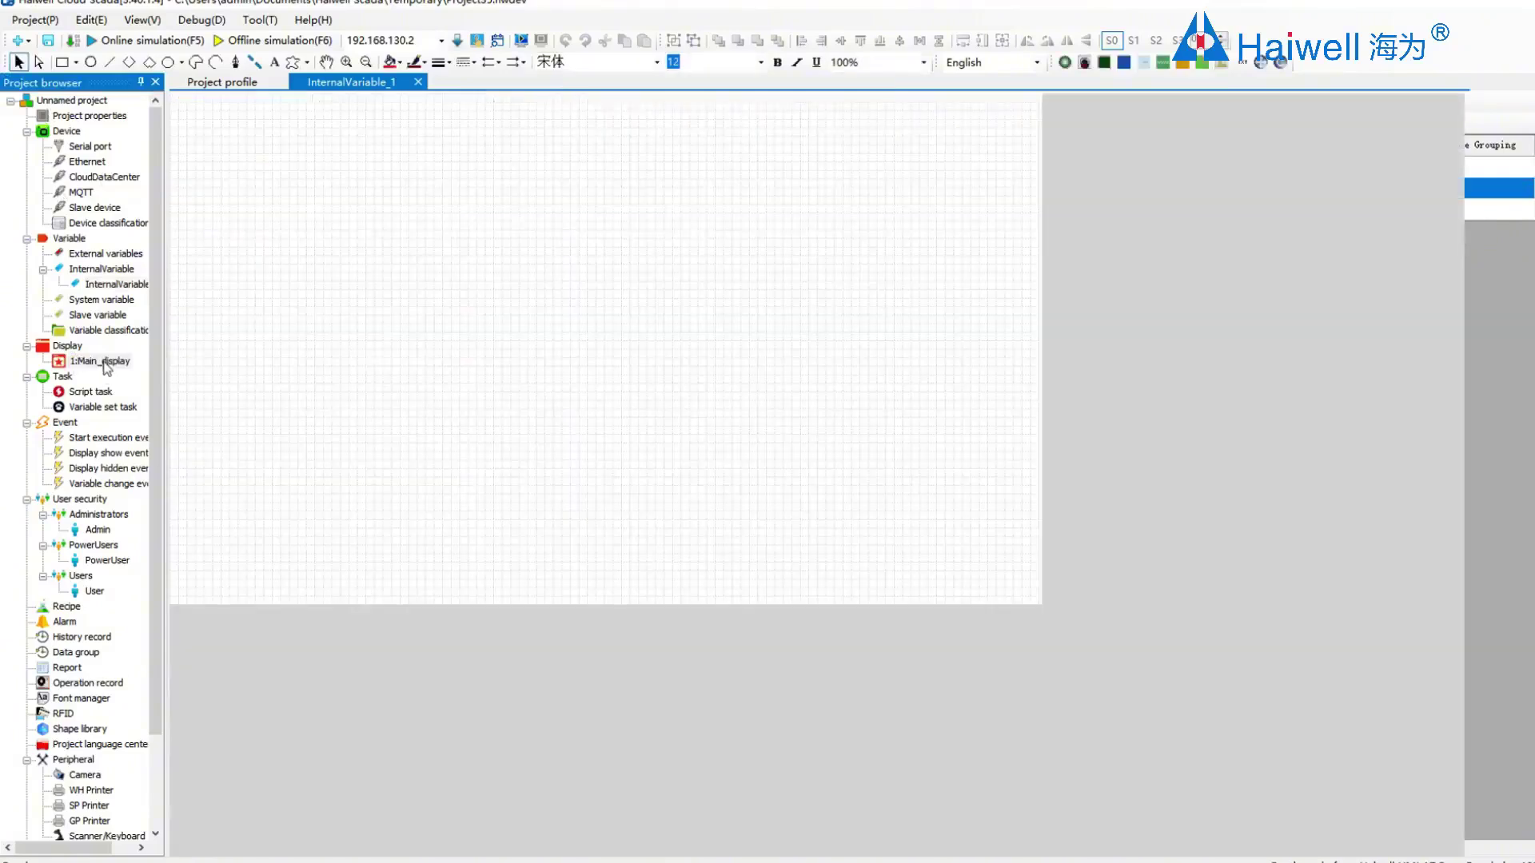
click(1502, 116)
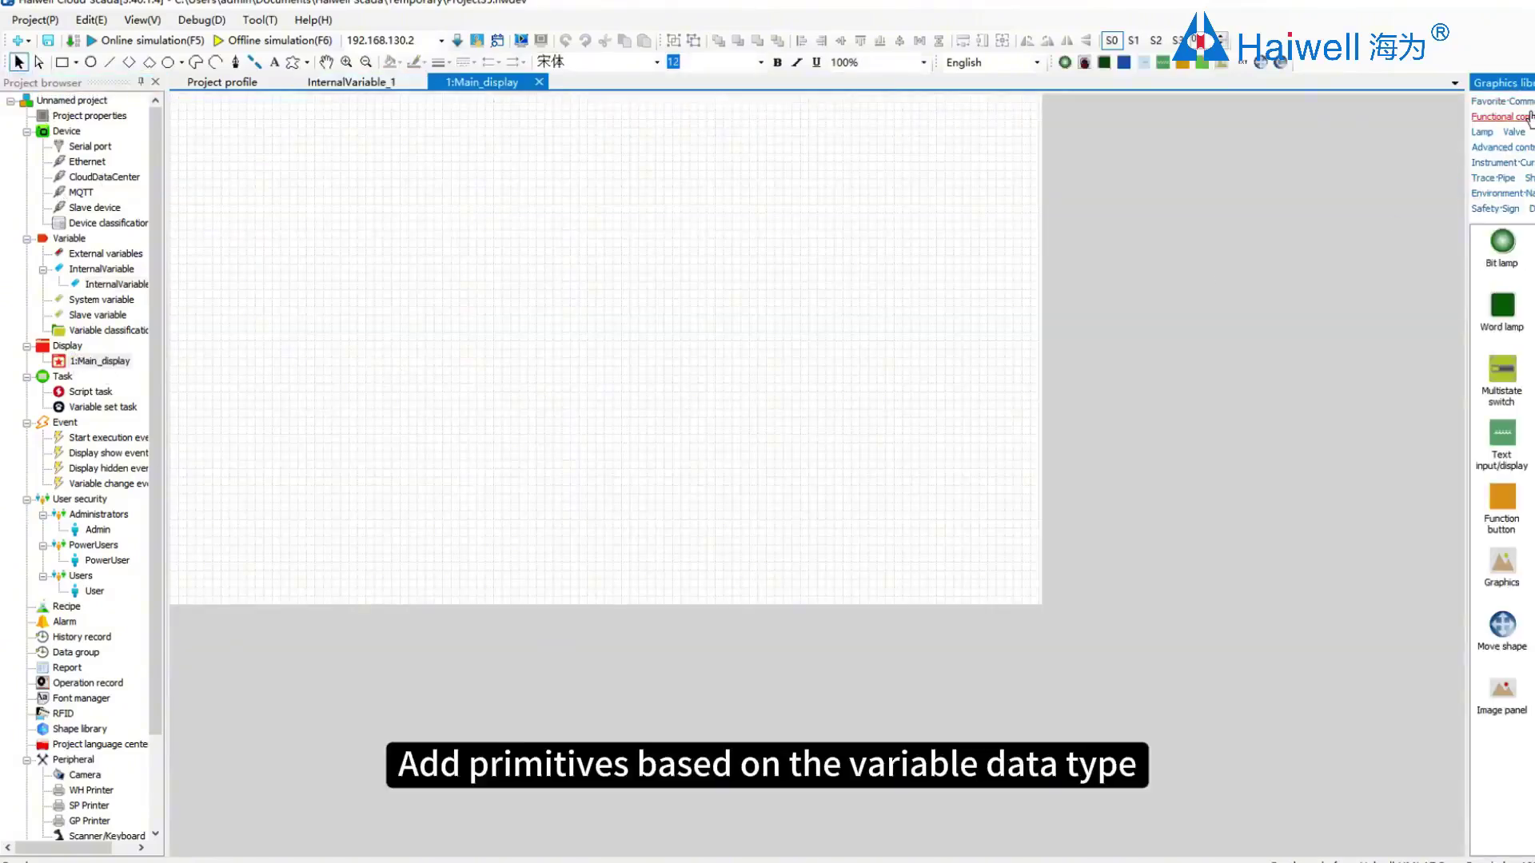
drag(1502, 240, 407, 308)
drag(1502, 432, 671, 323)
Step: Bind the bit switch's write variable to InternalVariable_1.B0
click(412, 308)
double_click(412, 308)
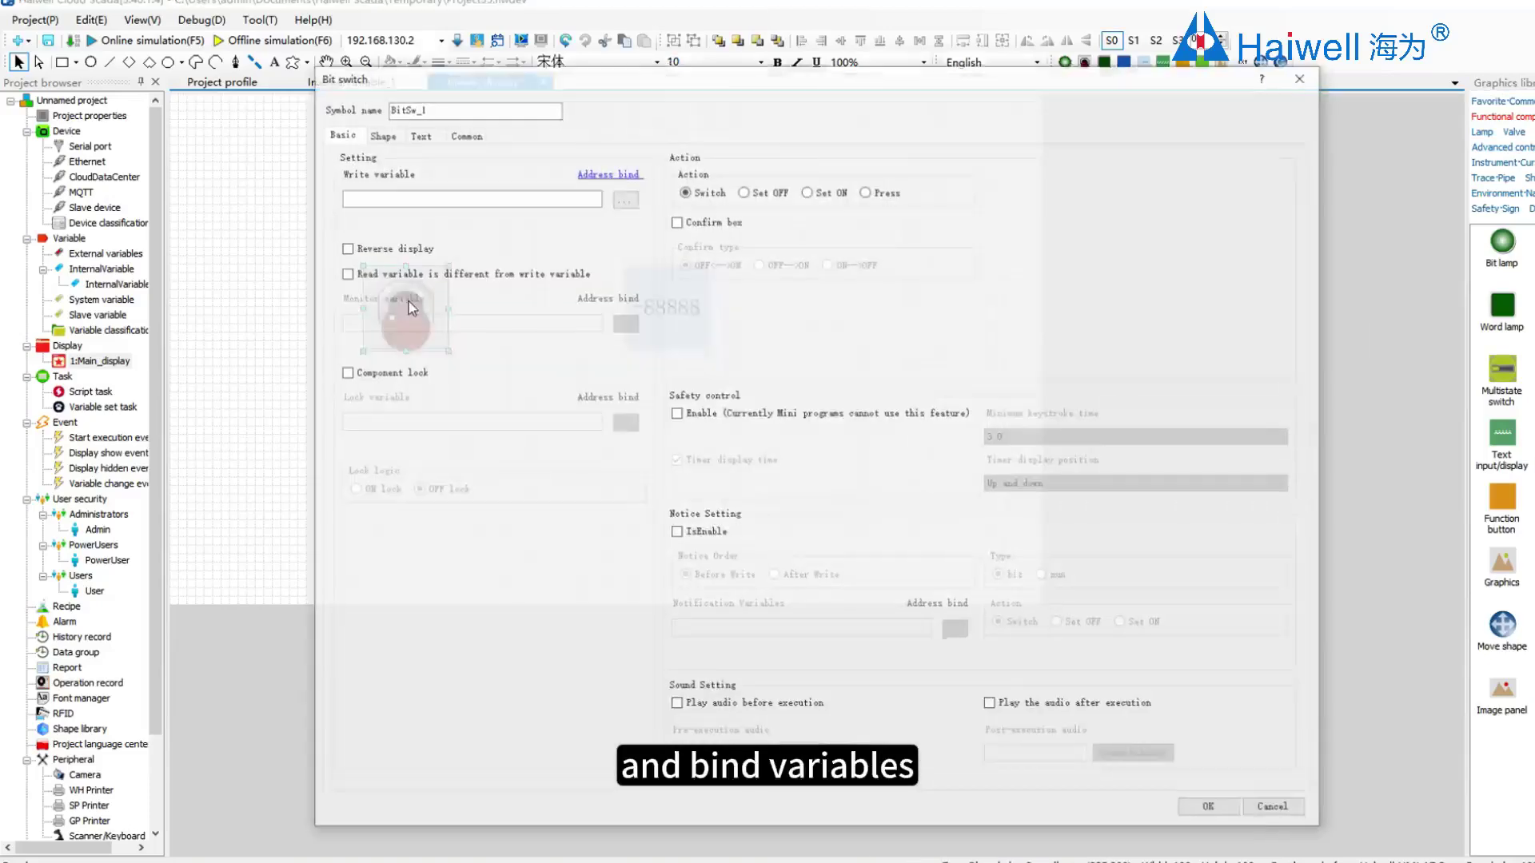
click(620, 199)
click(543, 283)
click(670, 308)
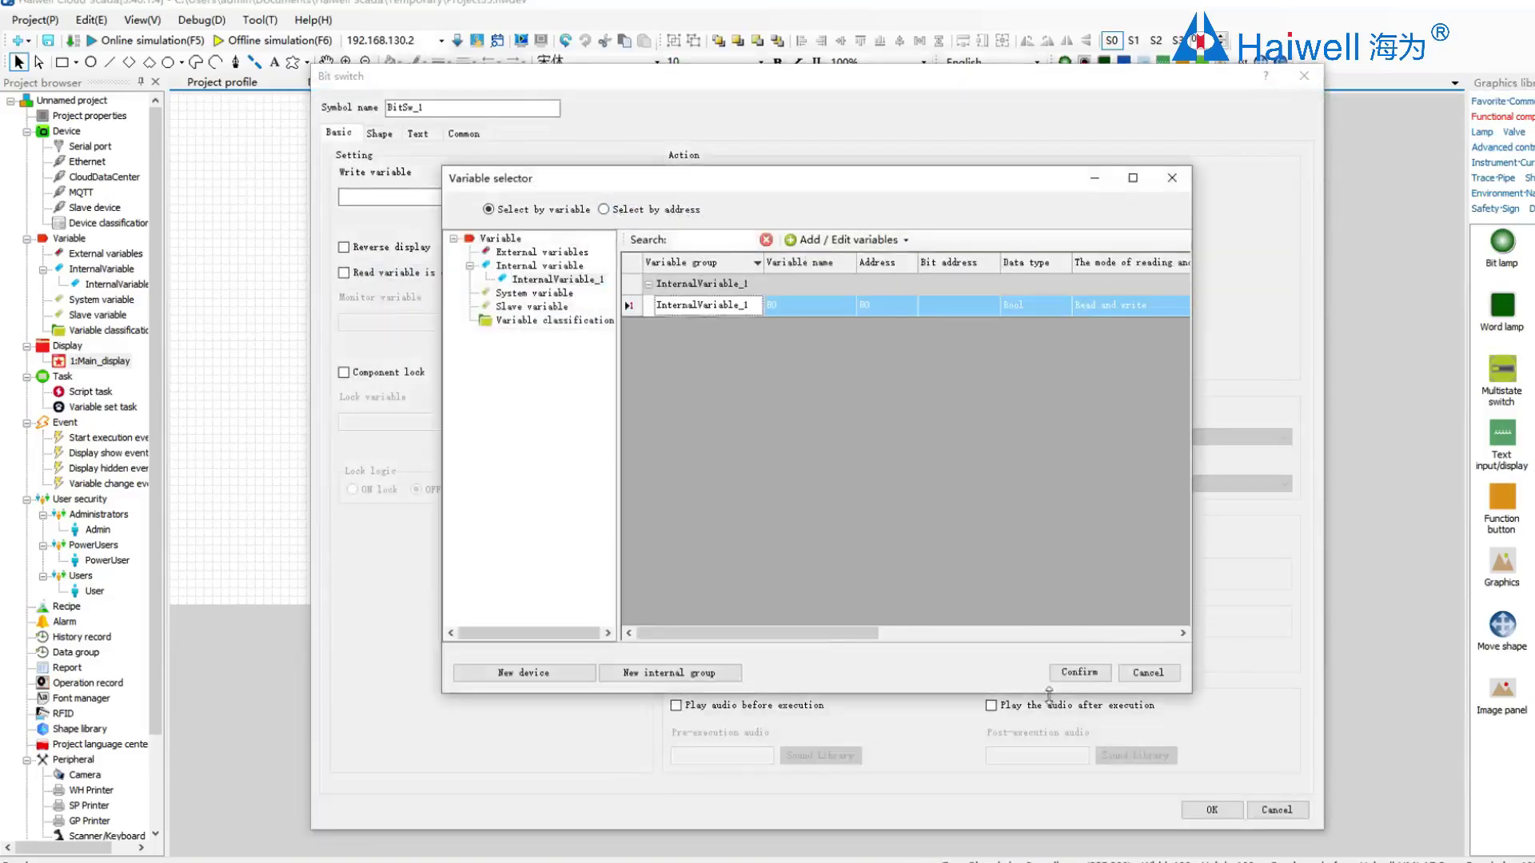
double_click(670, 308)
key(Return)
Step: Bind the numeric display's read variable to InternalVariable_1.W0
double_click(670, 307)
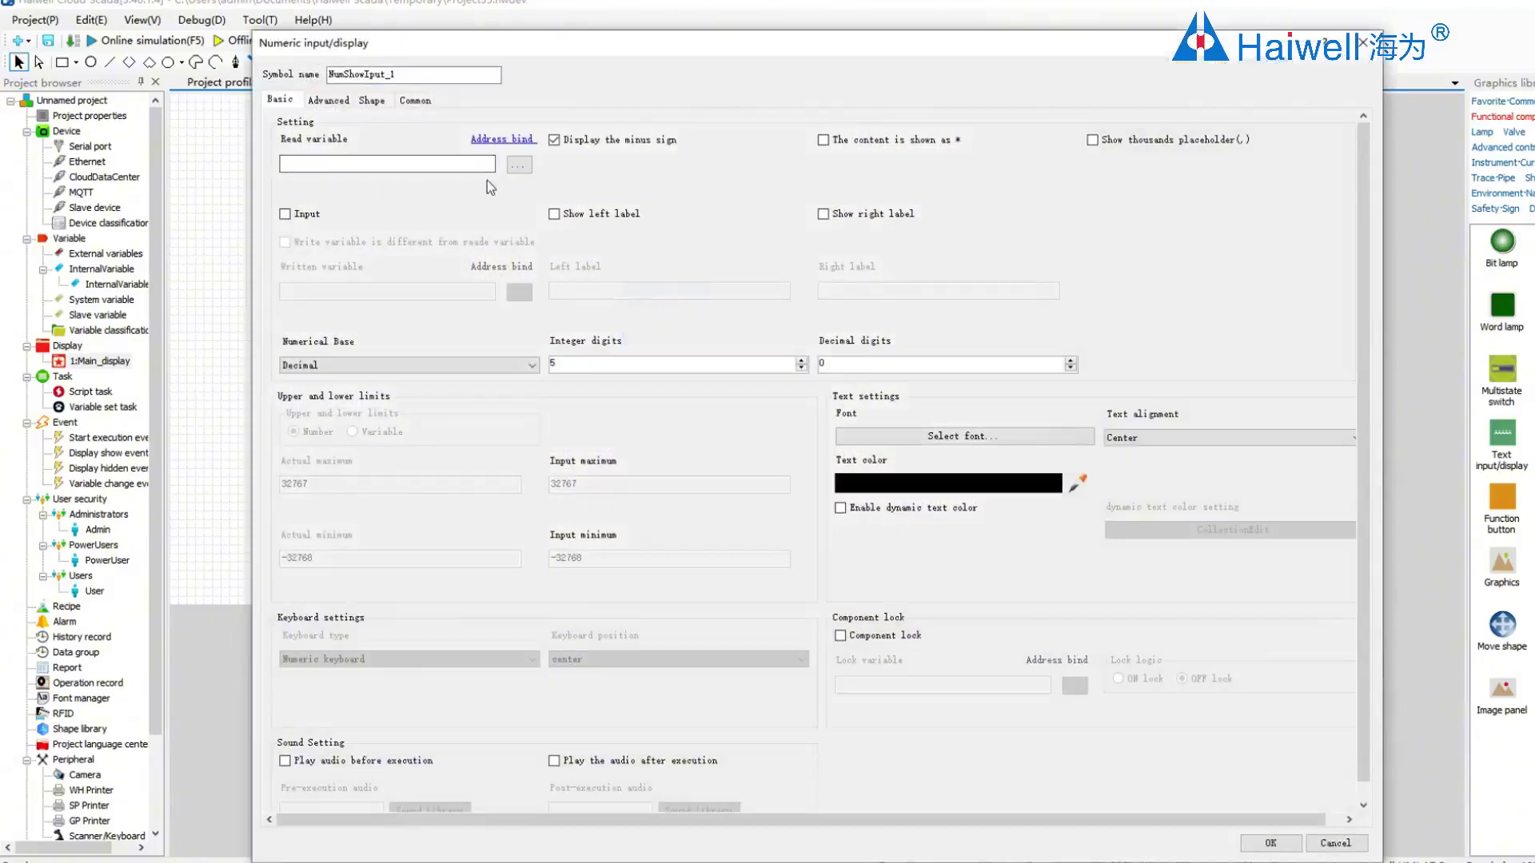
click(519, 162)
click(550, 279)
click(768, 305)
click(1080, 673)
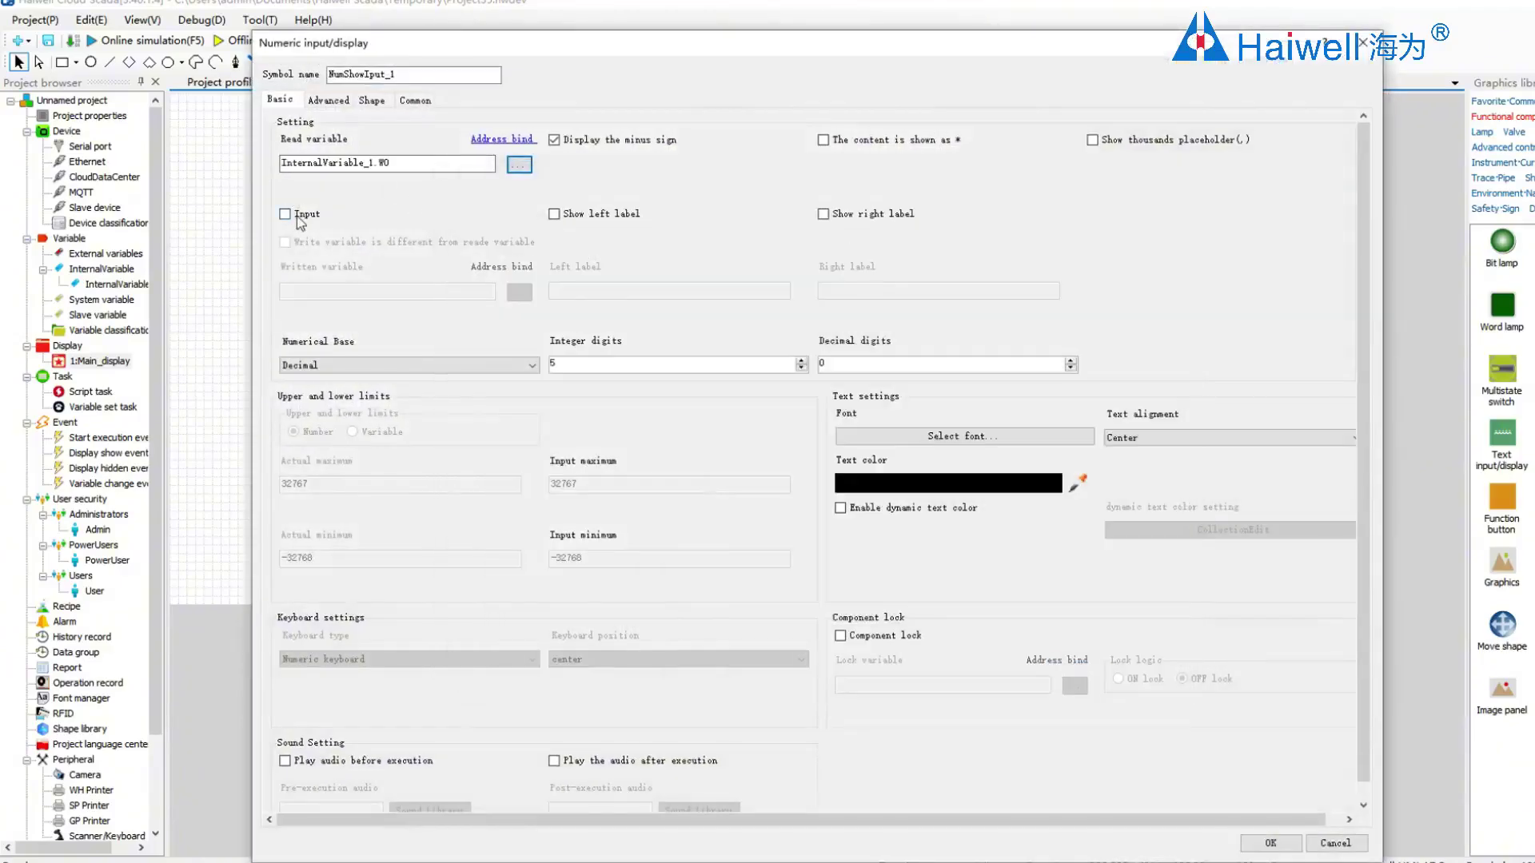
click(1259, 843)
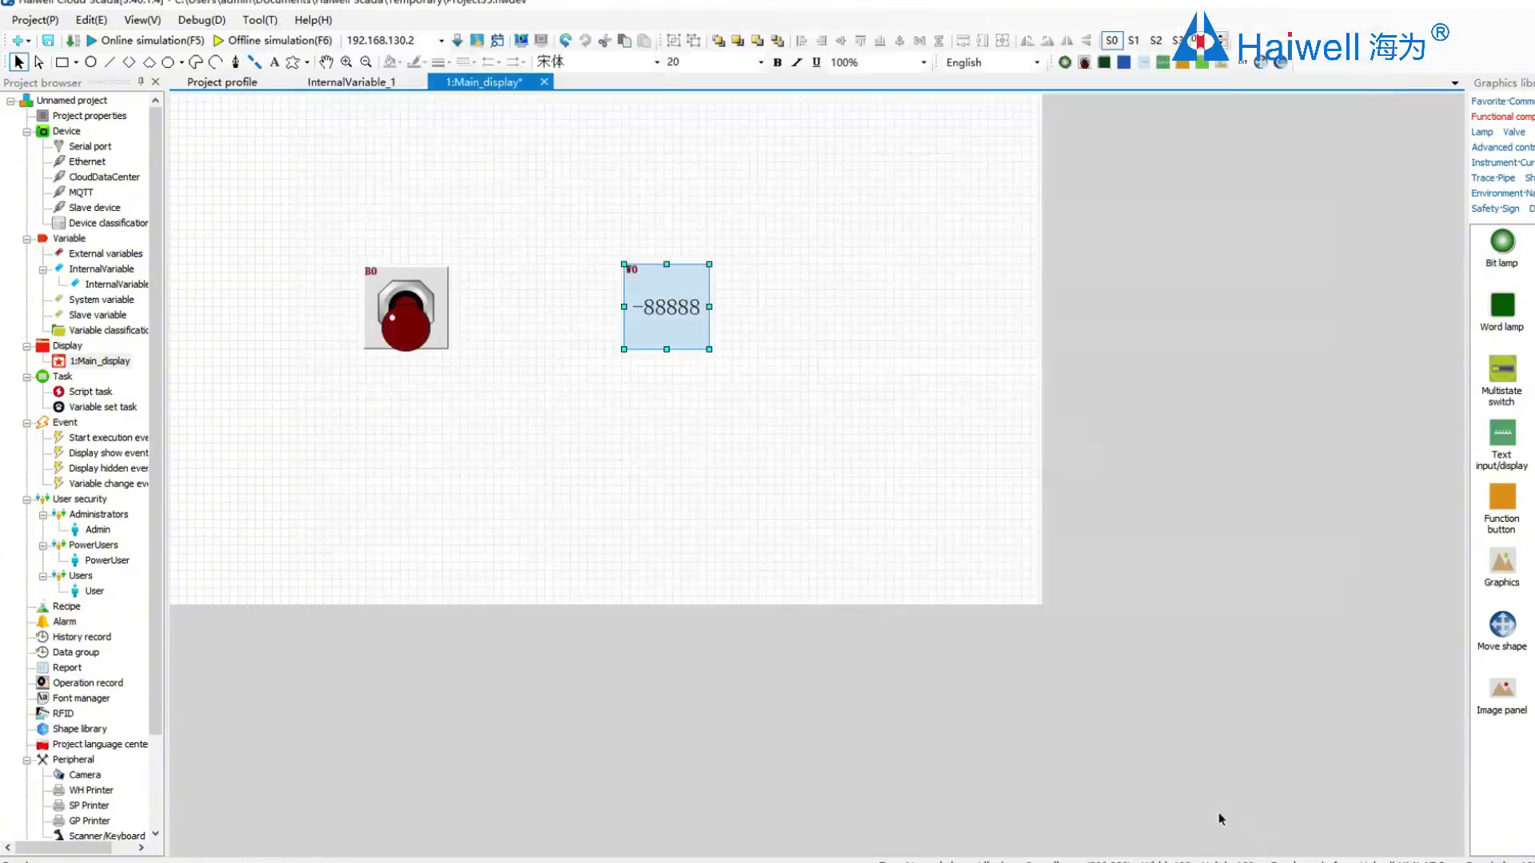
Step: Add a text label reading 'WEB API' near the top of the canvas
click(529, 168)
drag(606, 467, 332, 459)
text(WEB )
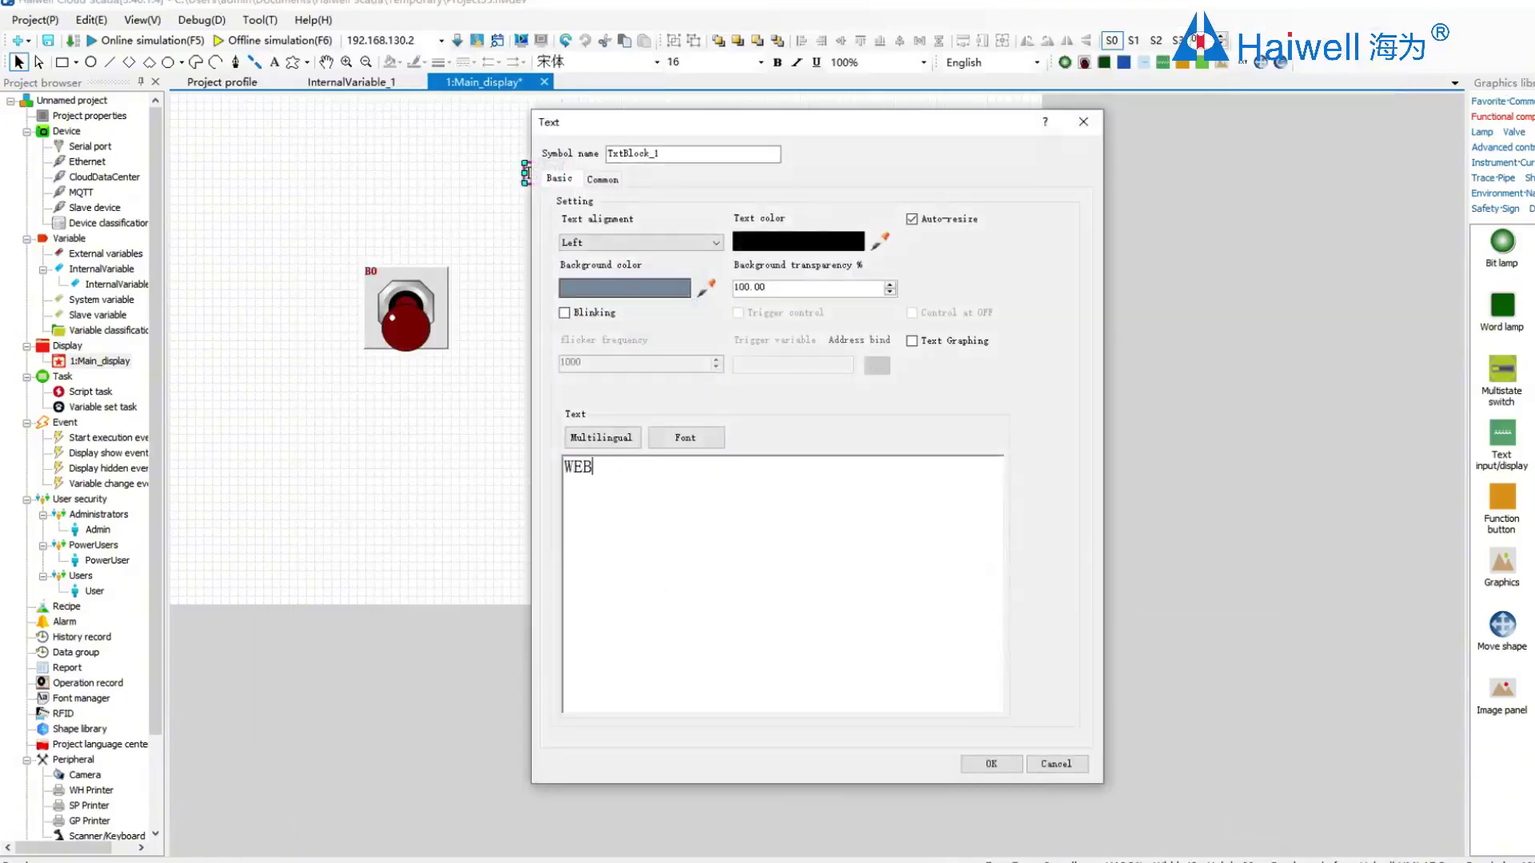
text(API)
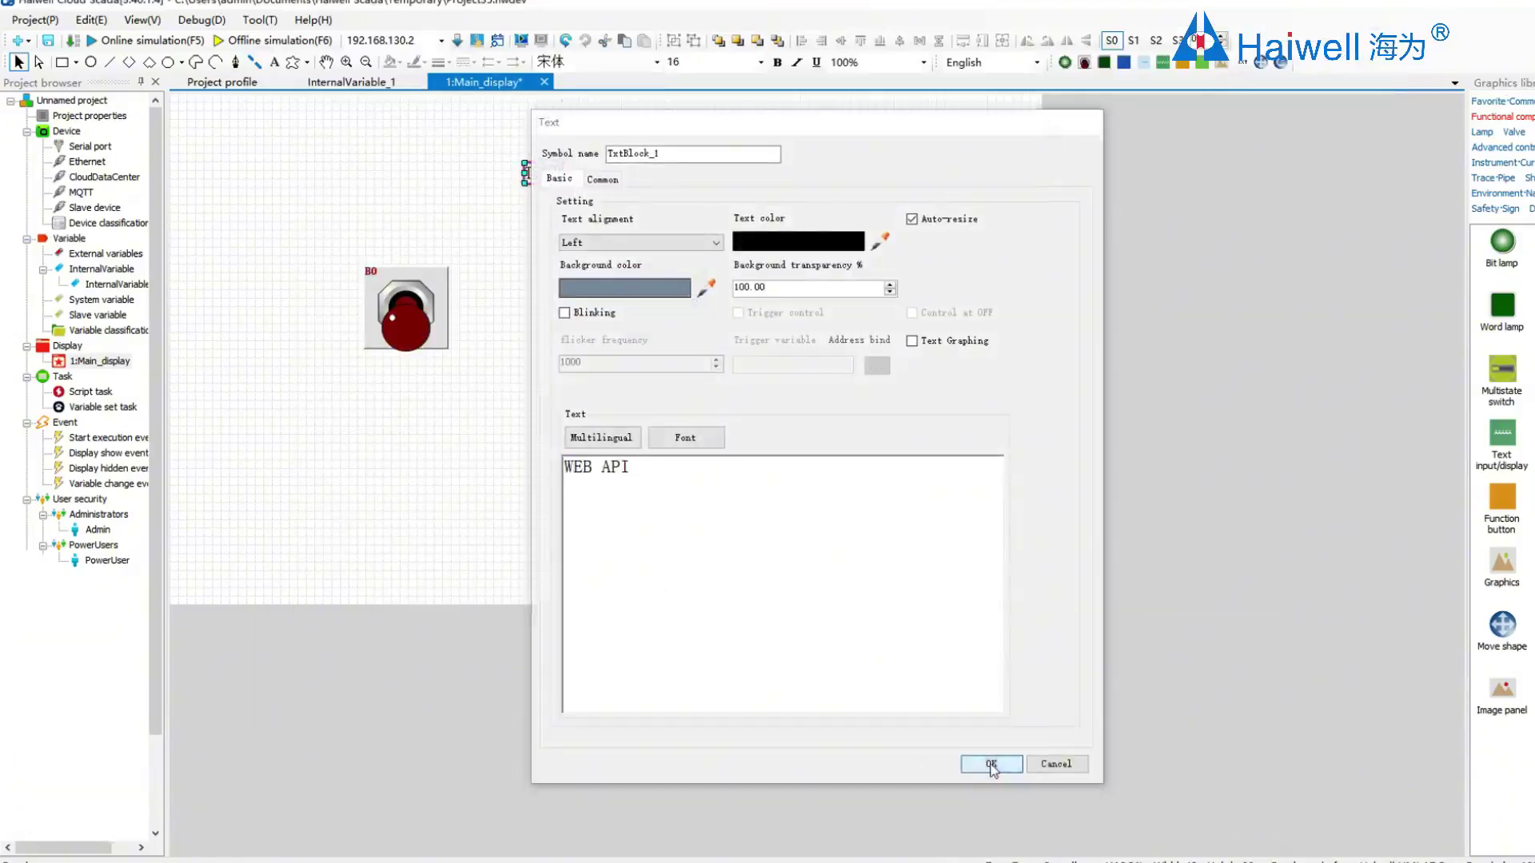
click(988, 762)
scroll(98, 482, down, 2)
scroll(98, 482, down, 1)
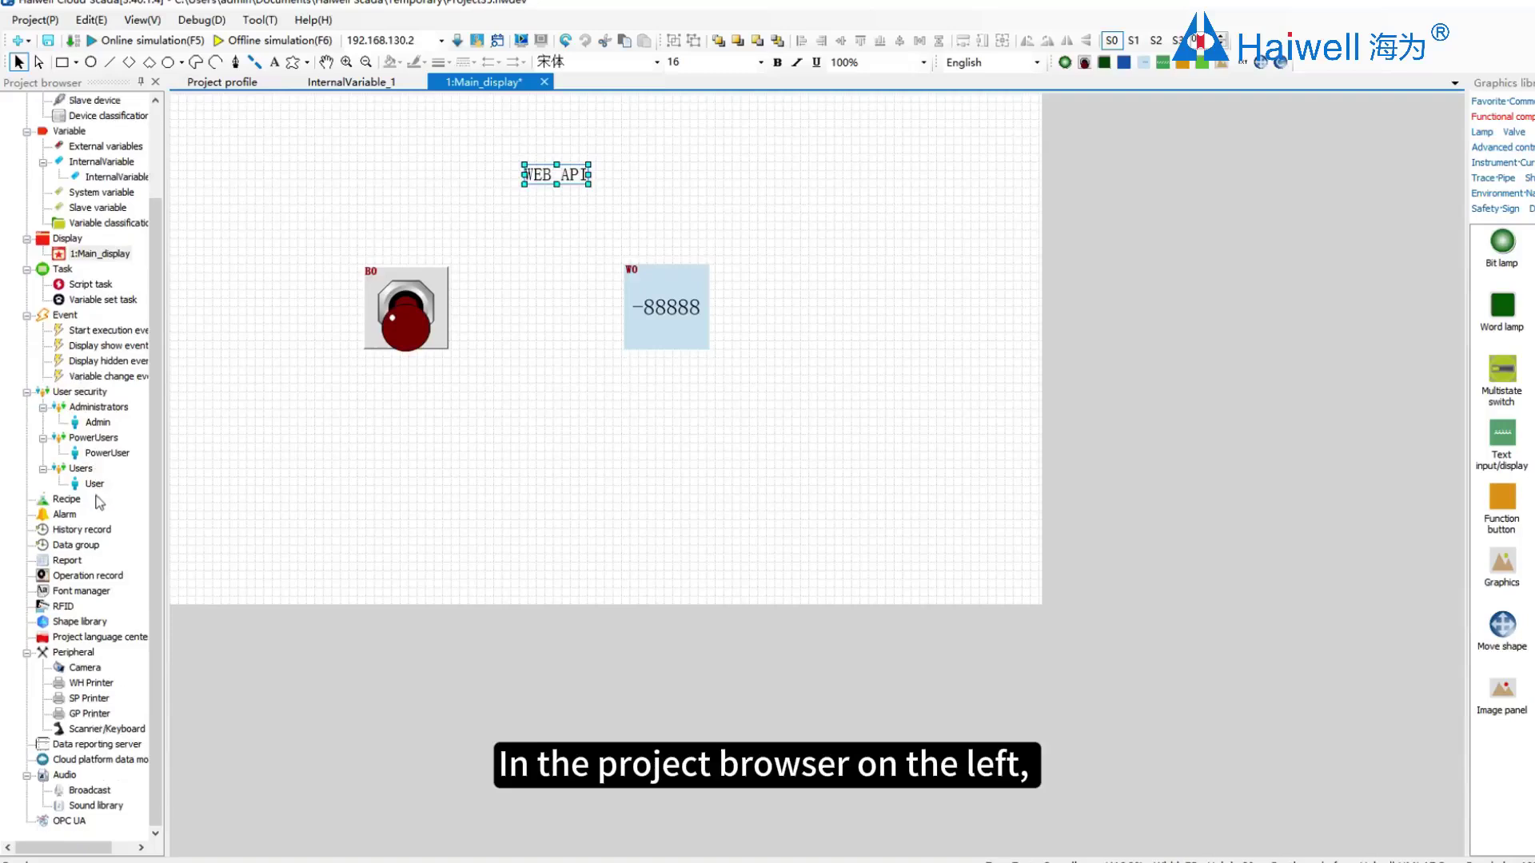
click(92, 745)
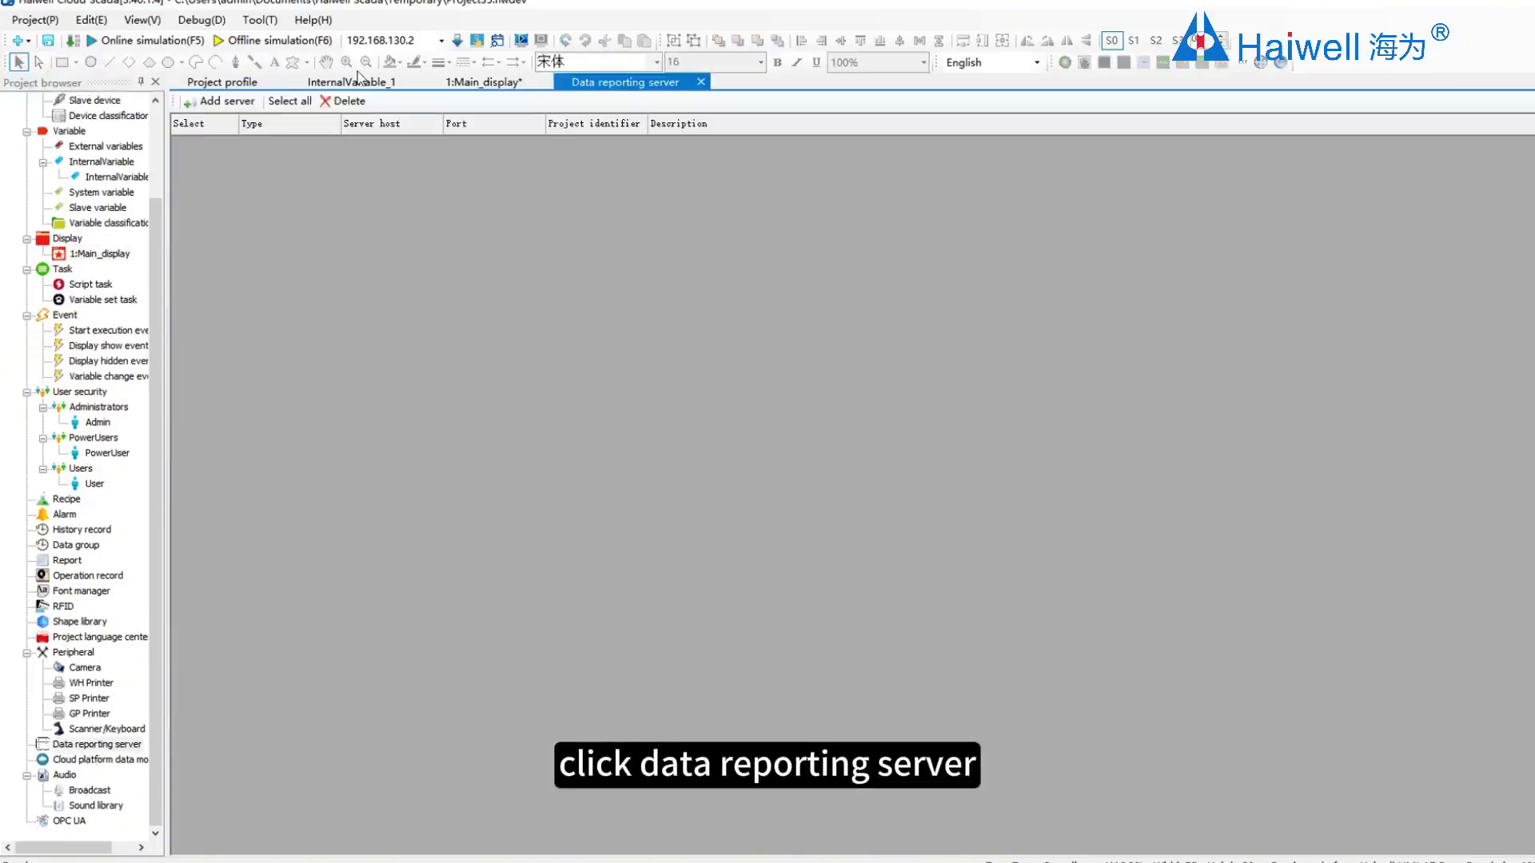
click(229, 101)
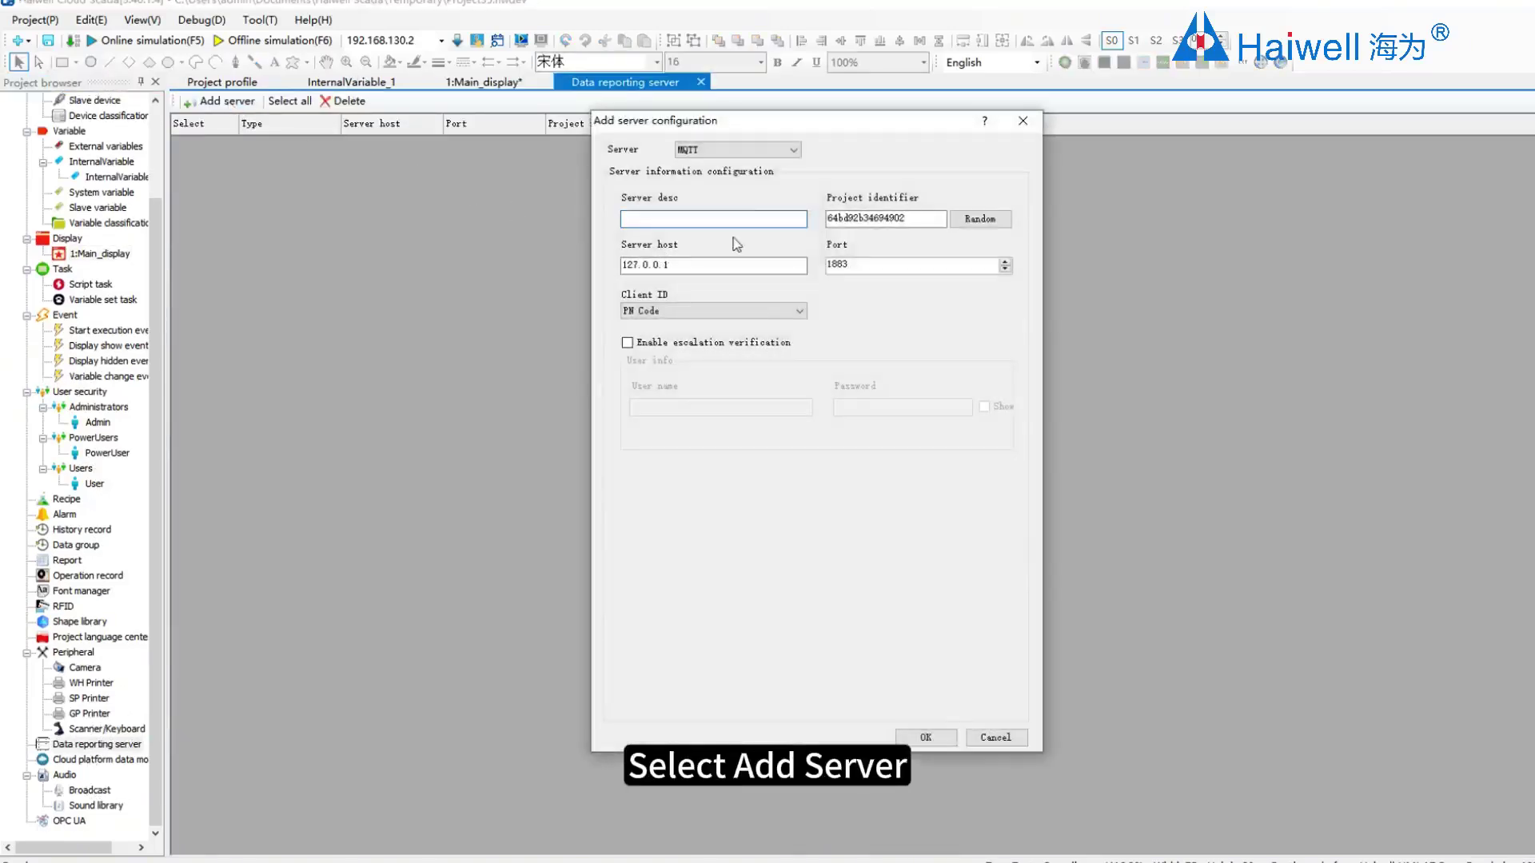
click(791, 150)
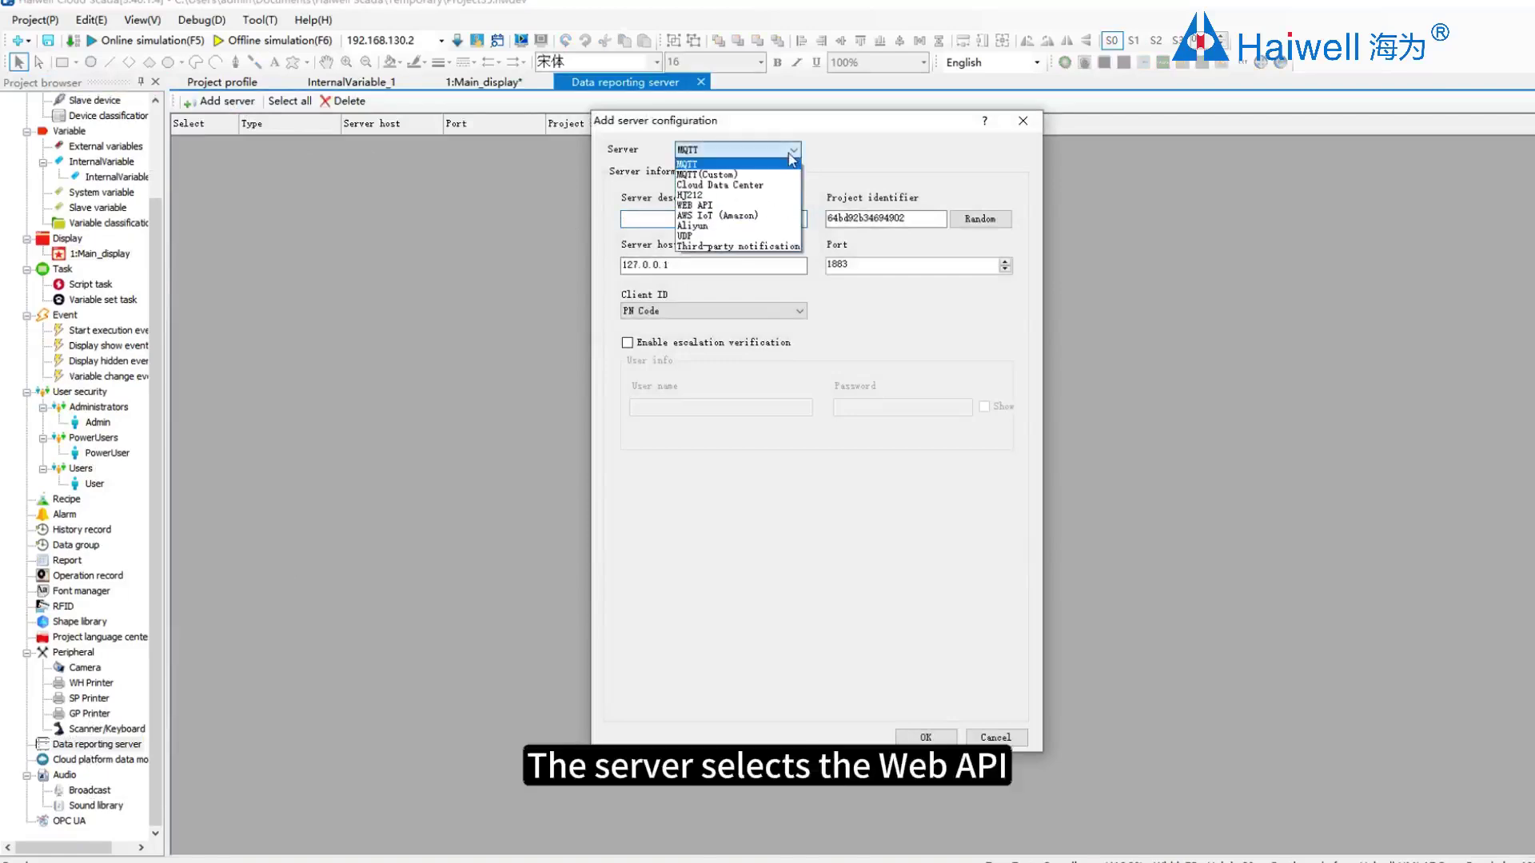
click(757, 207)
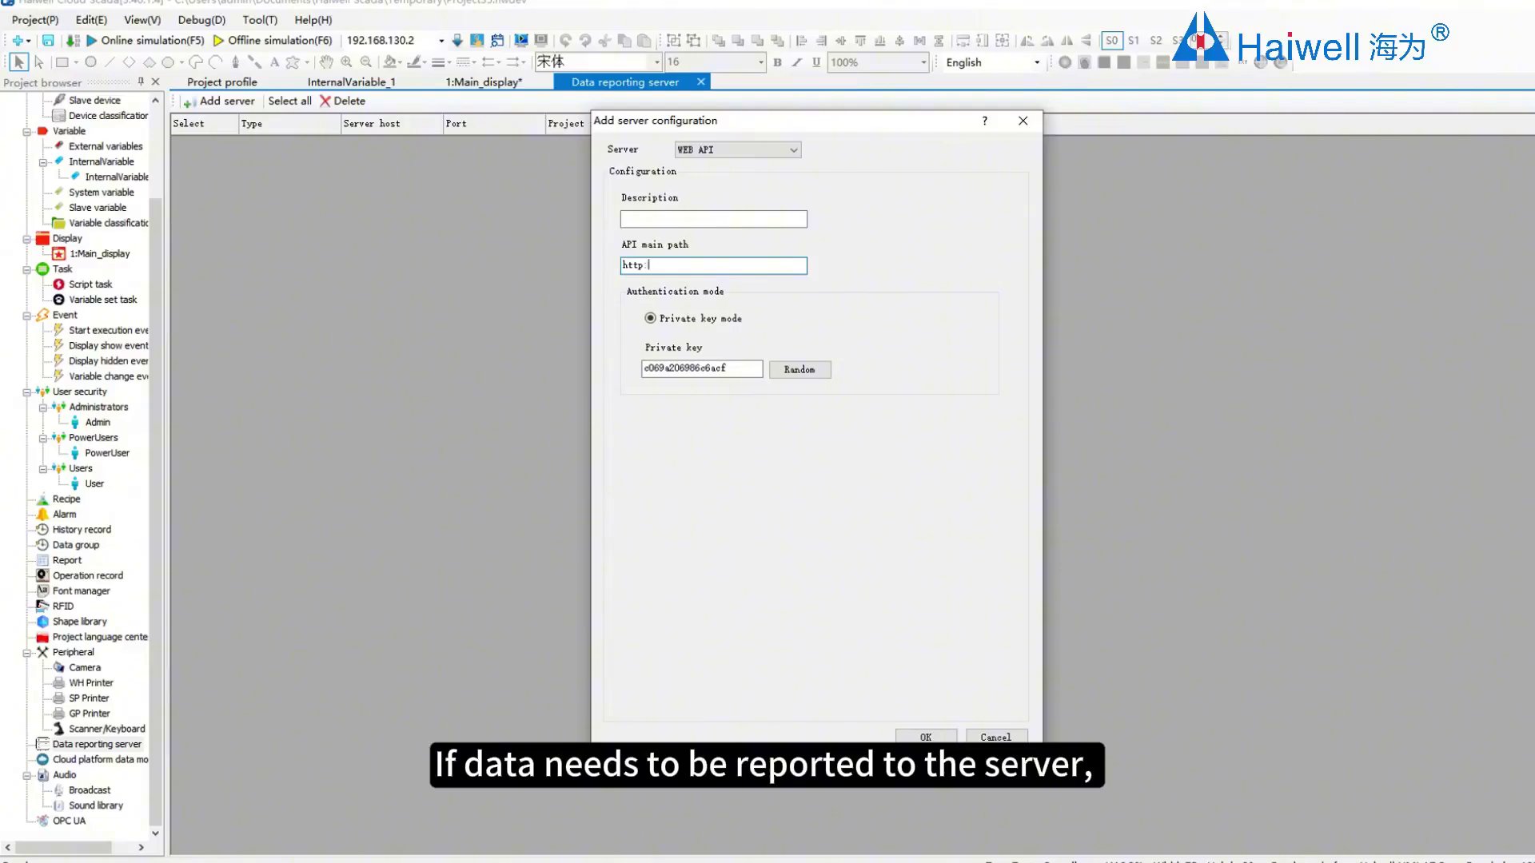
text(http://www)
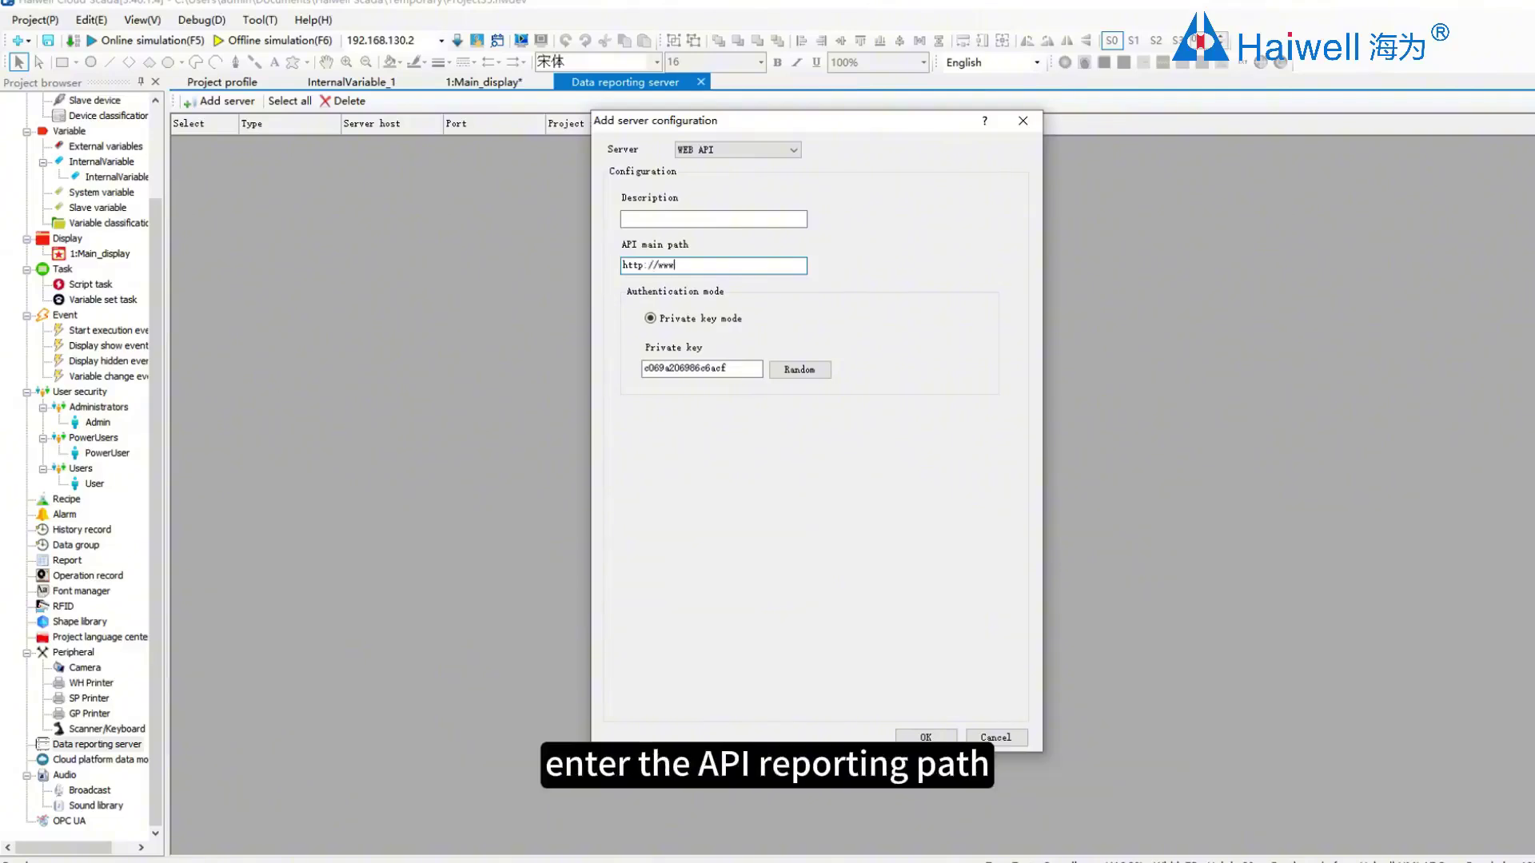
text(.baidu.com)
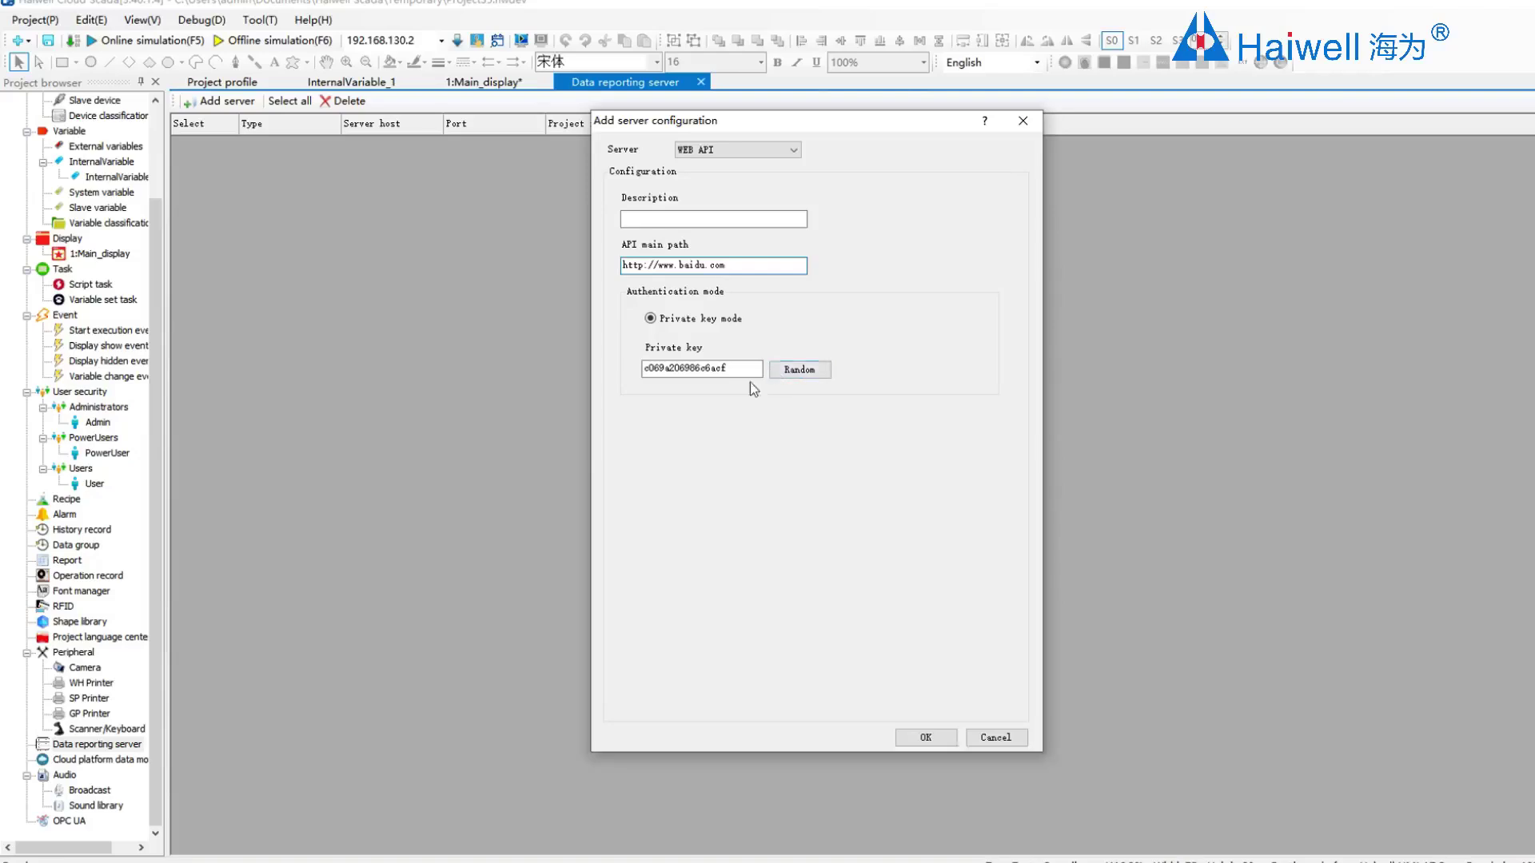
click(940, 743)
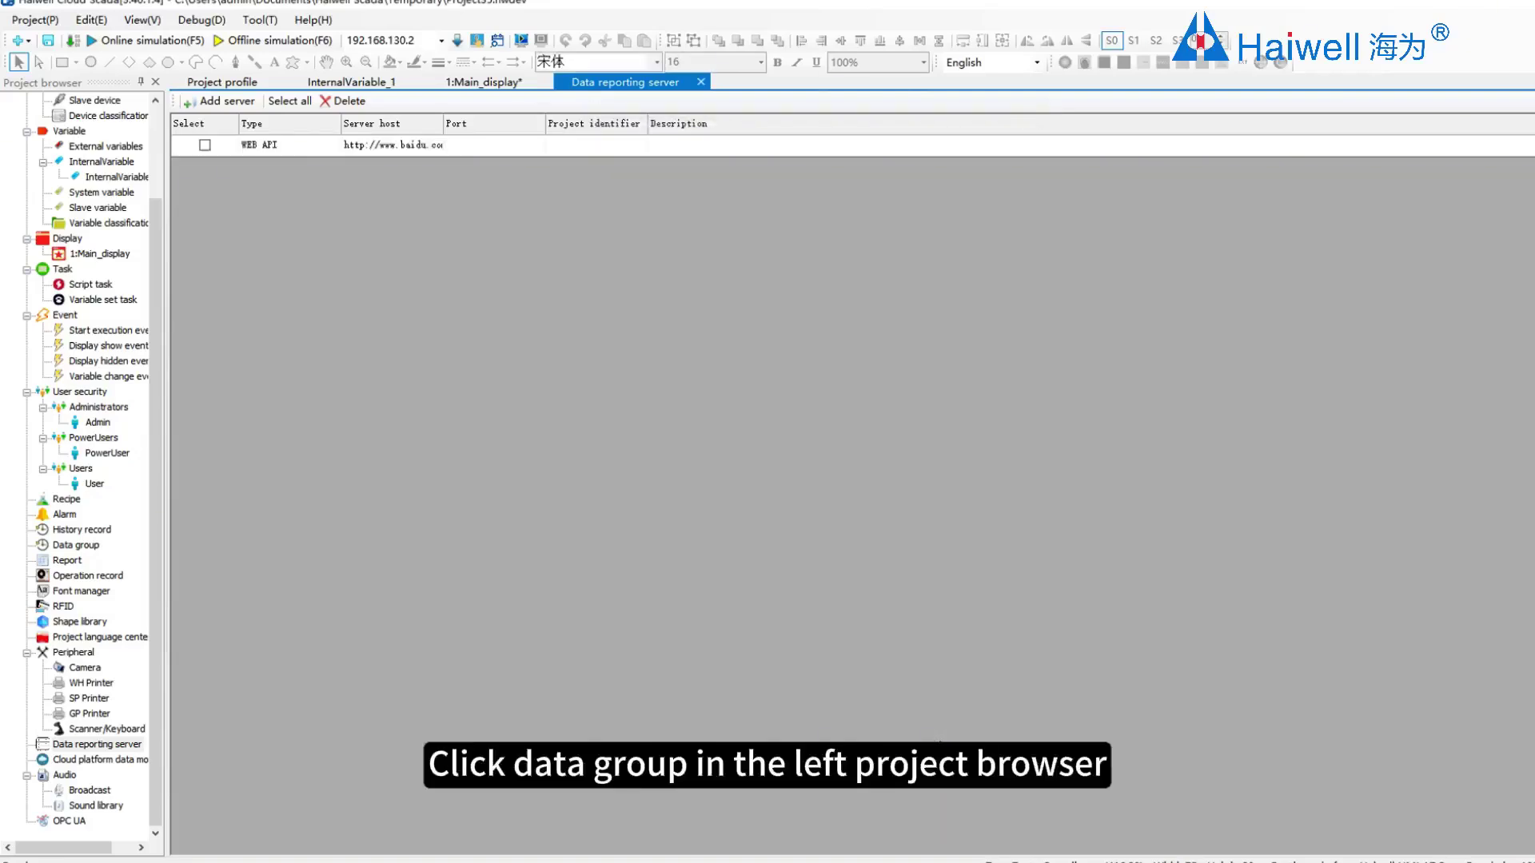
Step: Add data group webapi with WEB API remote reporting, identifier group1, and a 1-second interval
click(88, 547)
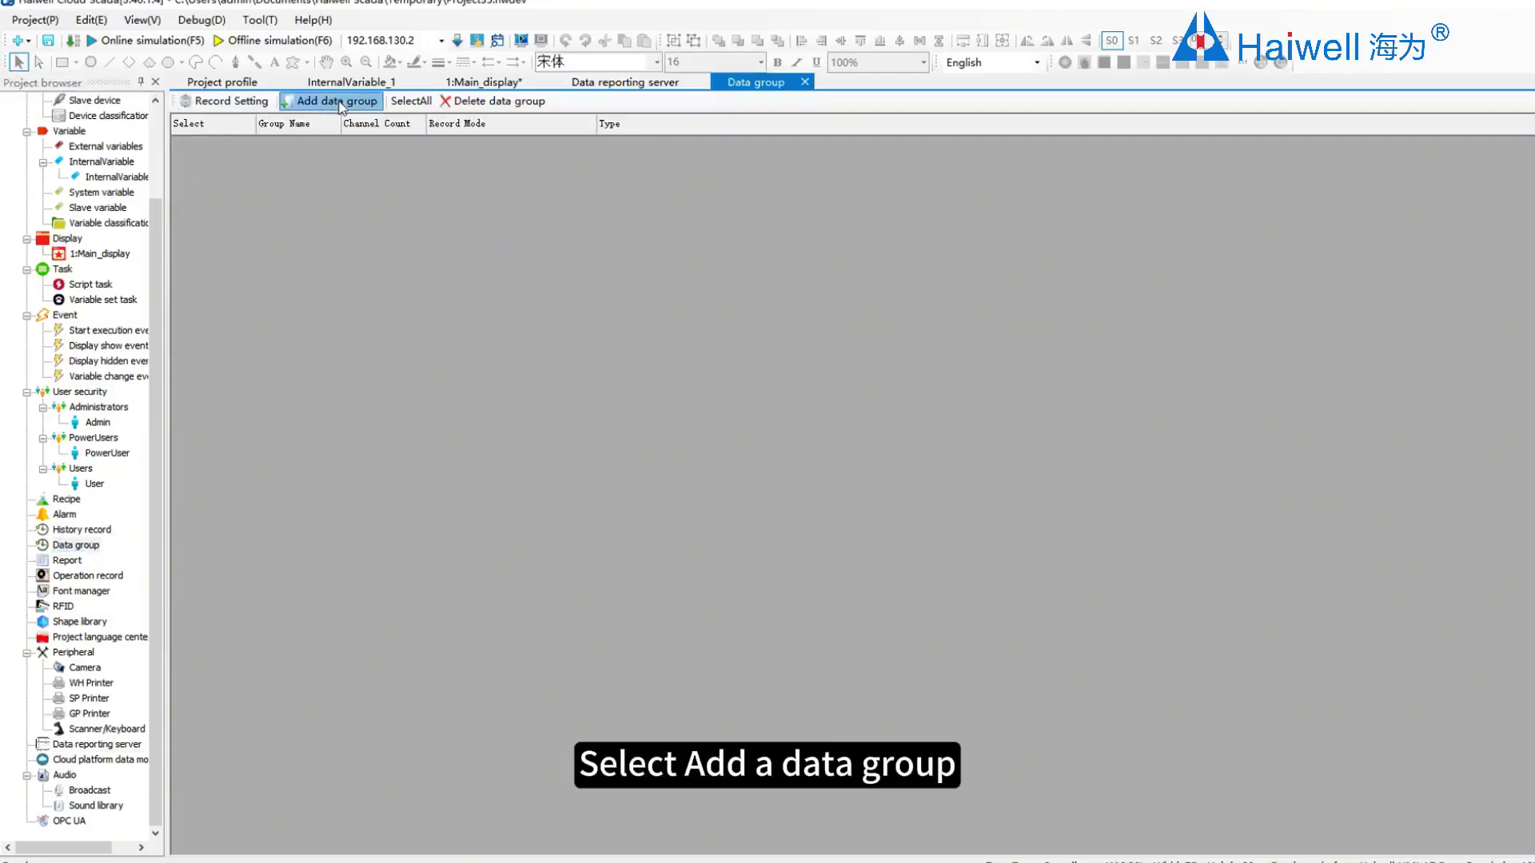
click(340, 105)
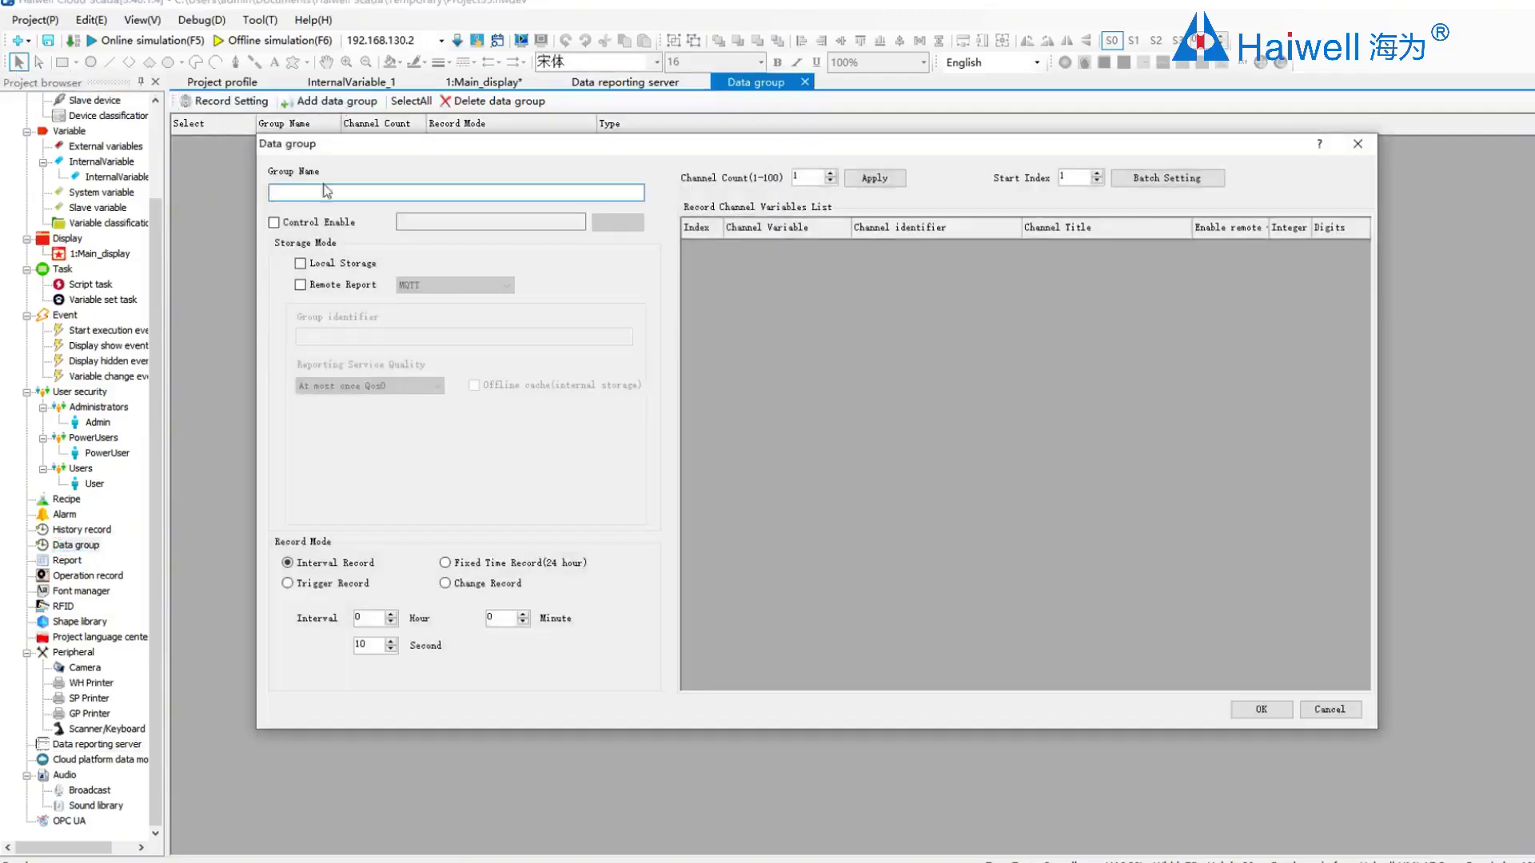
text(webapi)
click(300, 285)
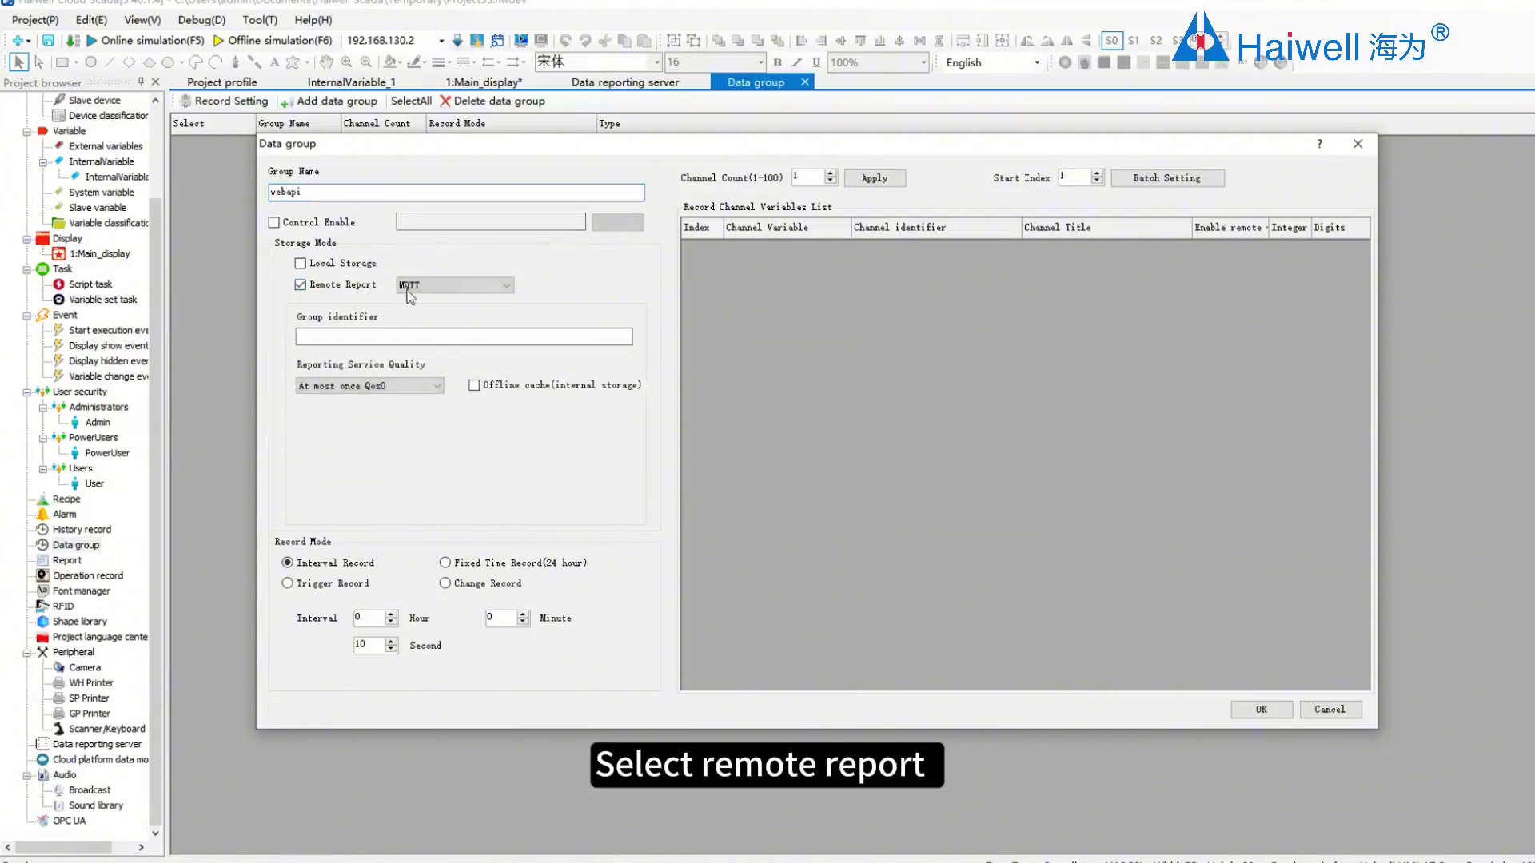
click(452, 286)
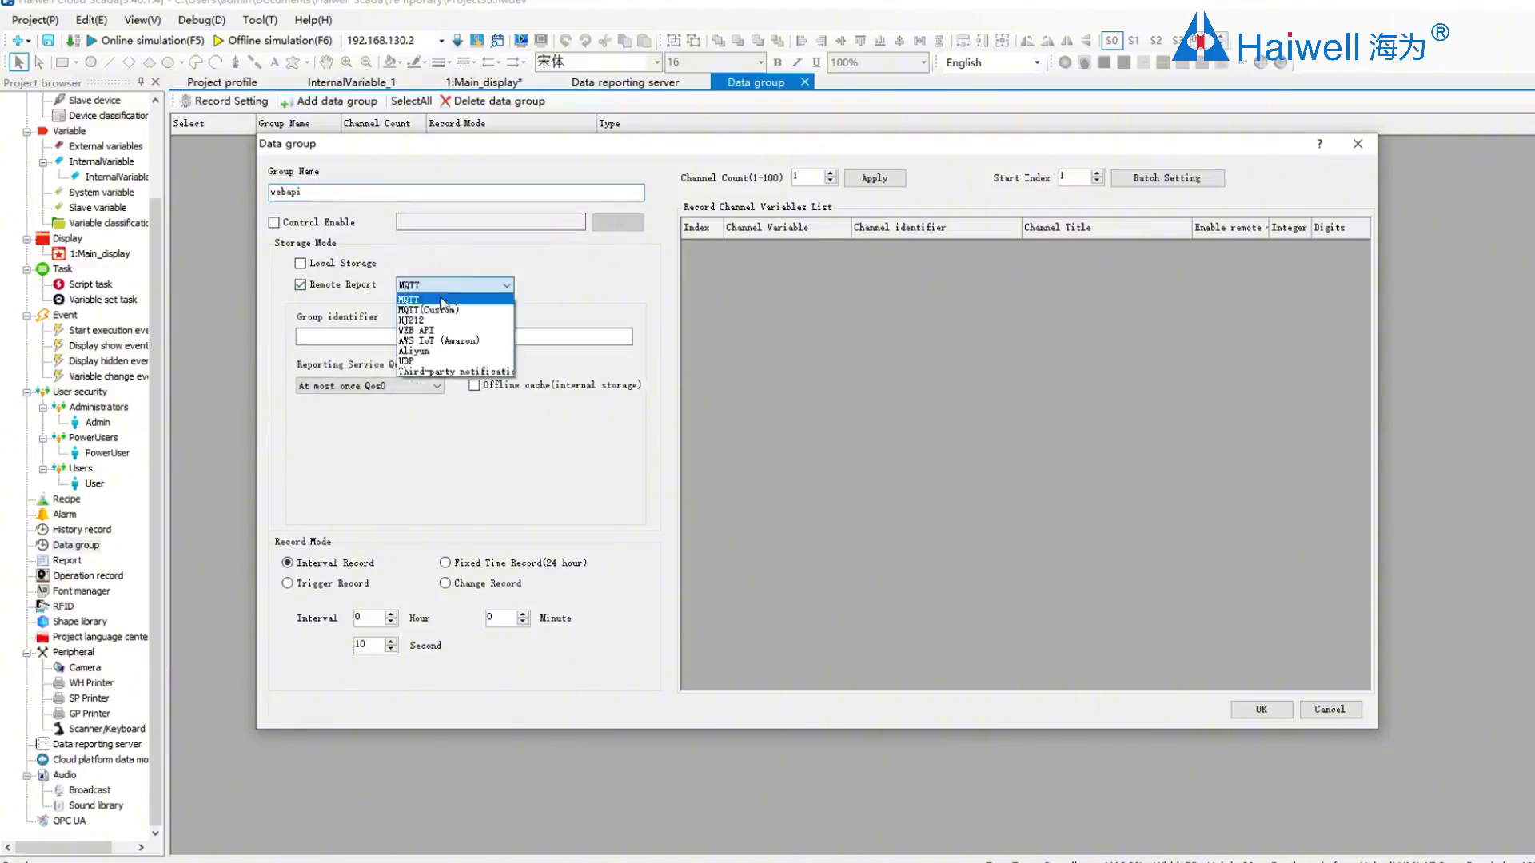
click(450, 330)
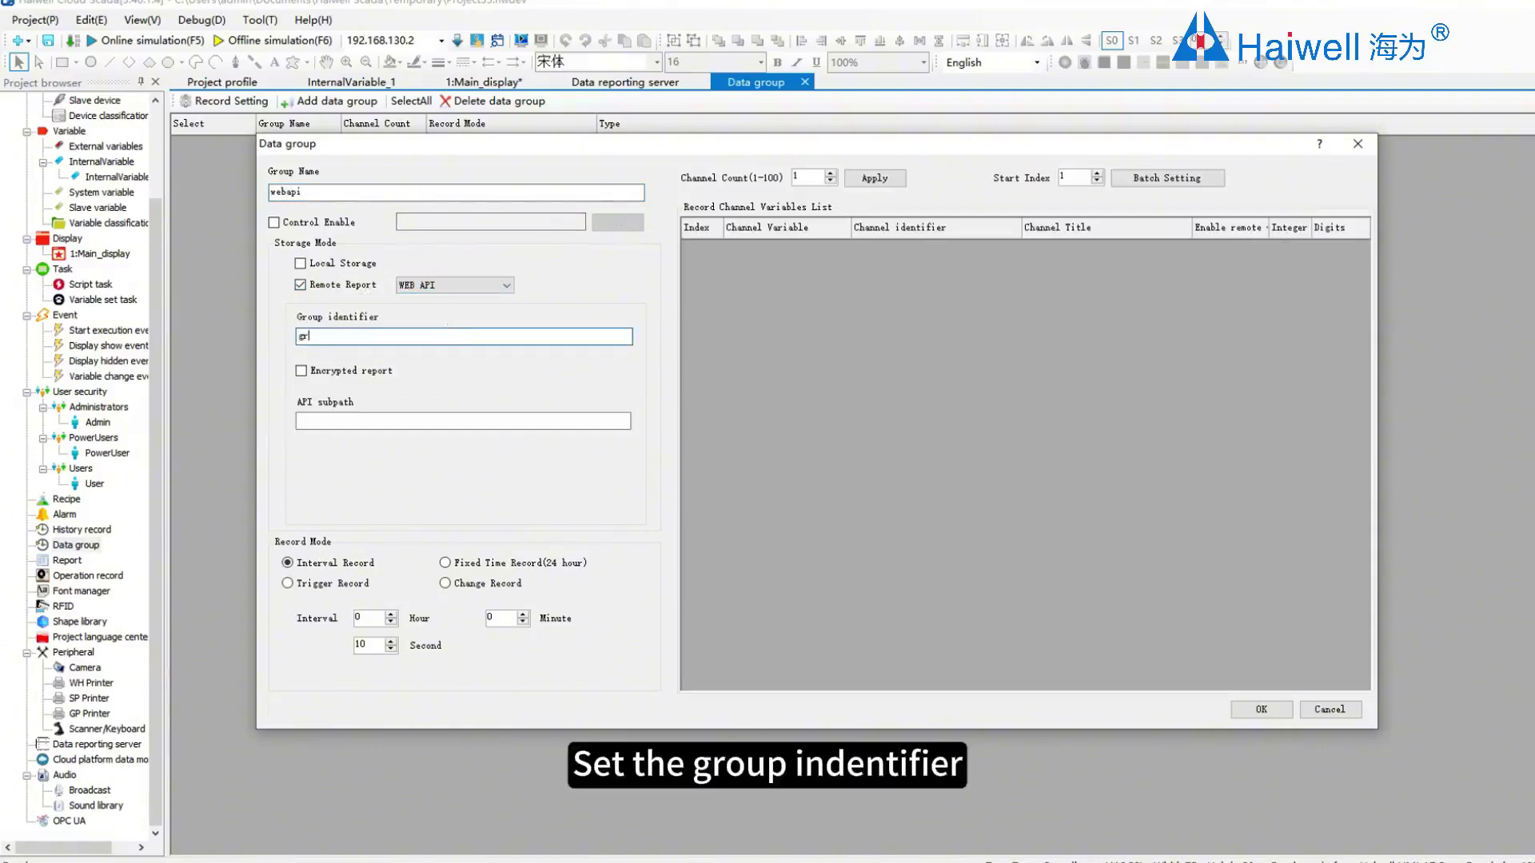
text(group1)
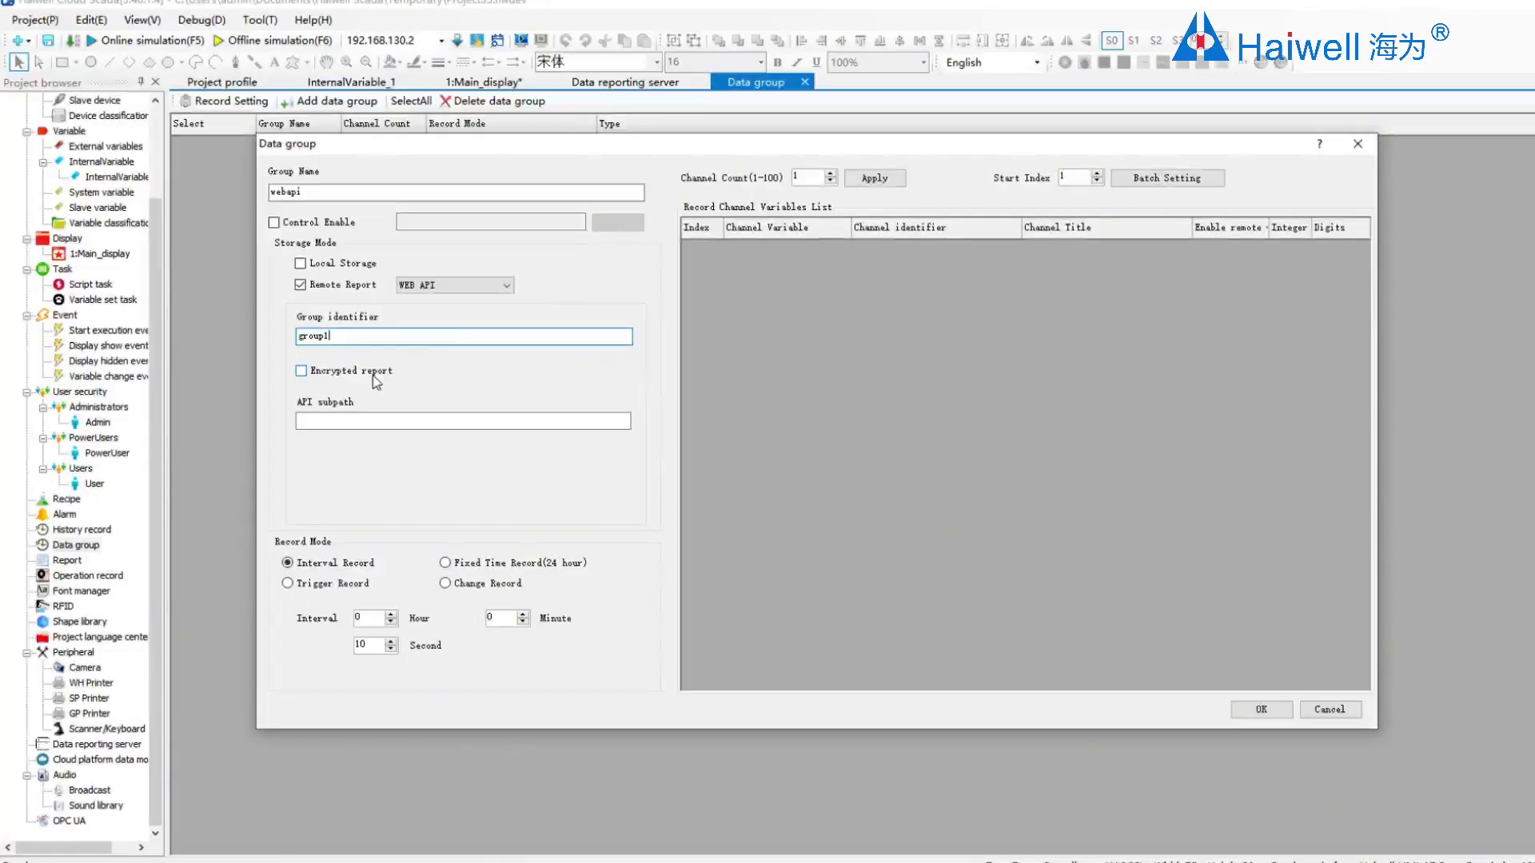
double_click(359, 645)
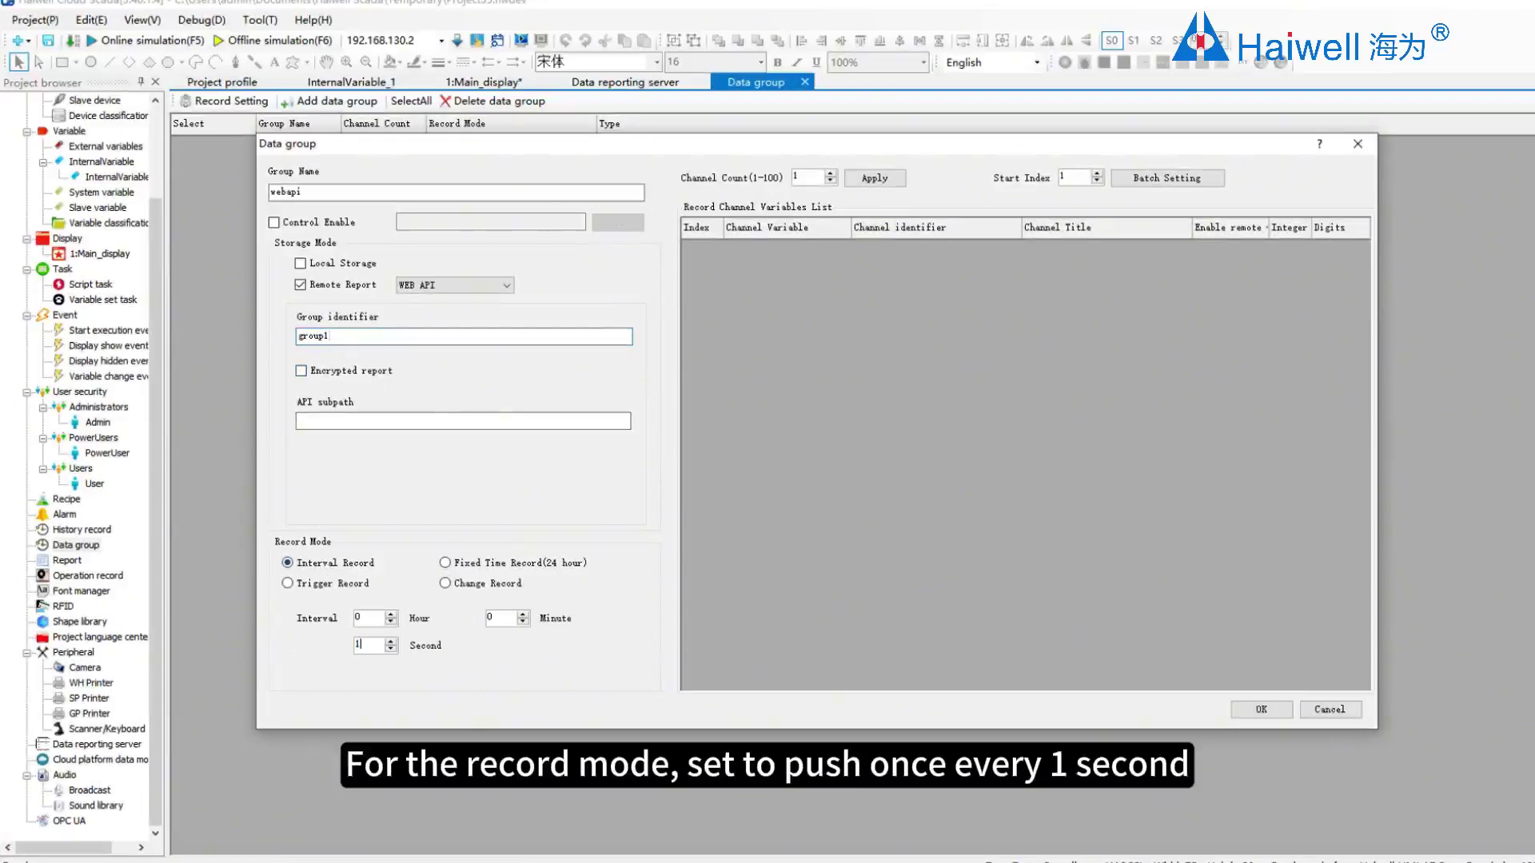
Step: Set the channel count to 2 and bind the channels to InternalVariable_1.B0 and W0
click(831, 173)
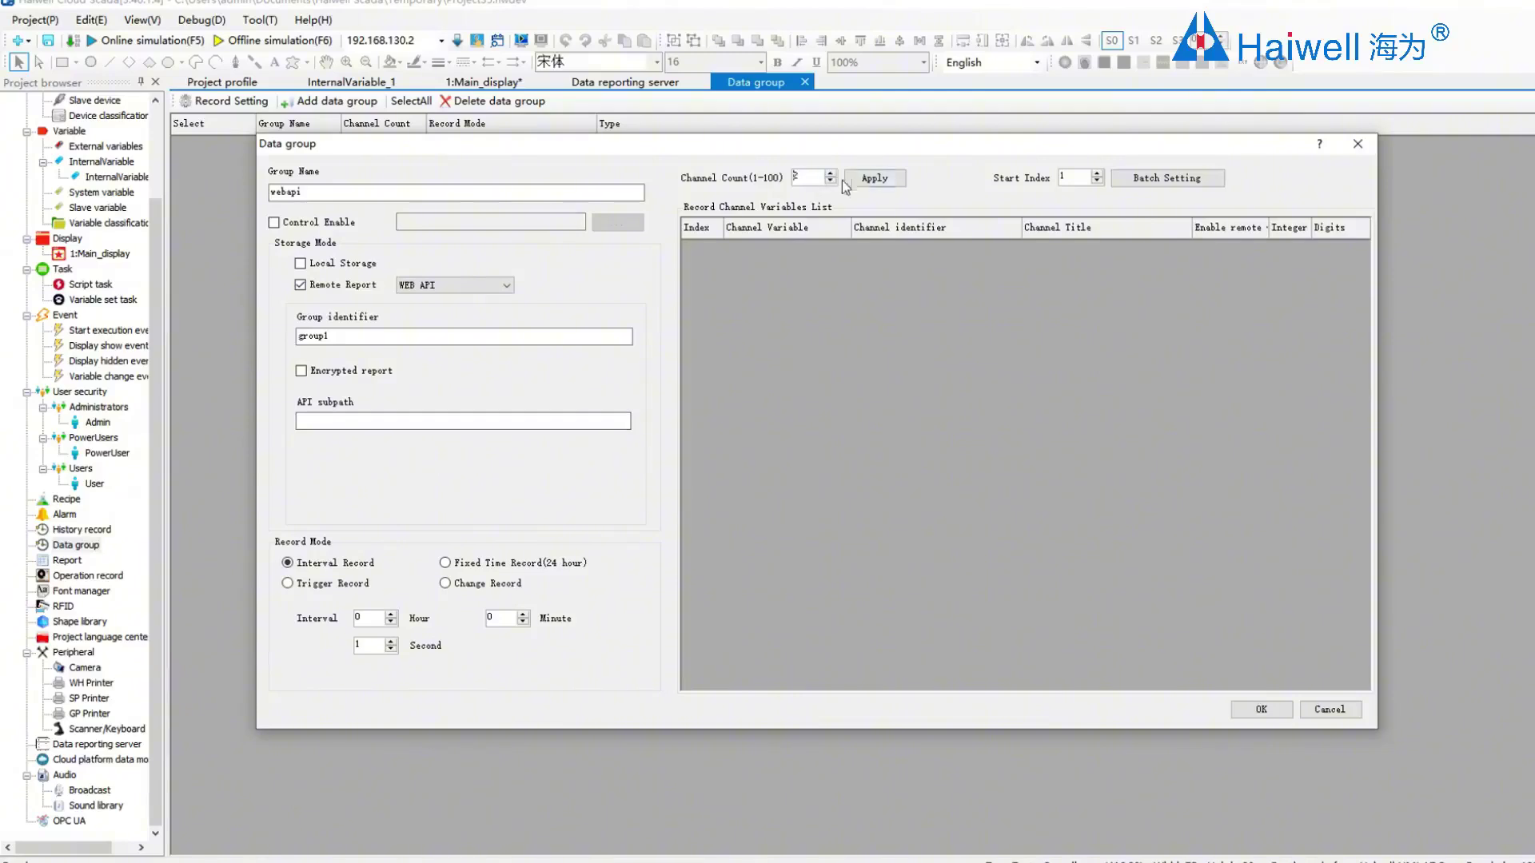
click(875, 178)
click(843, 249)
click(541, 280)
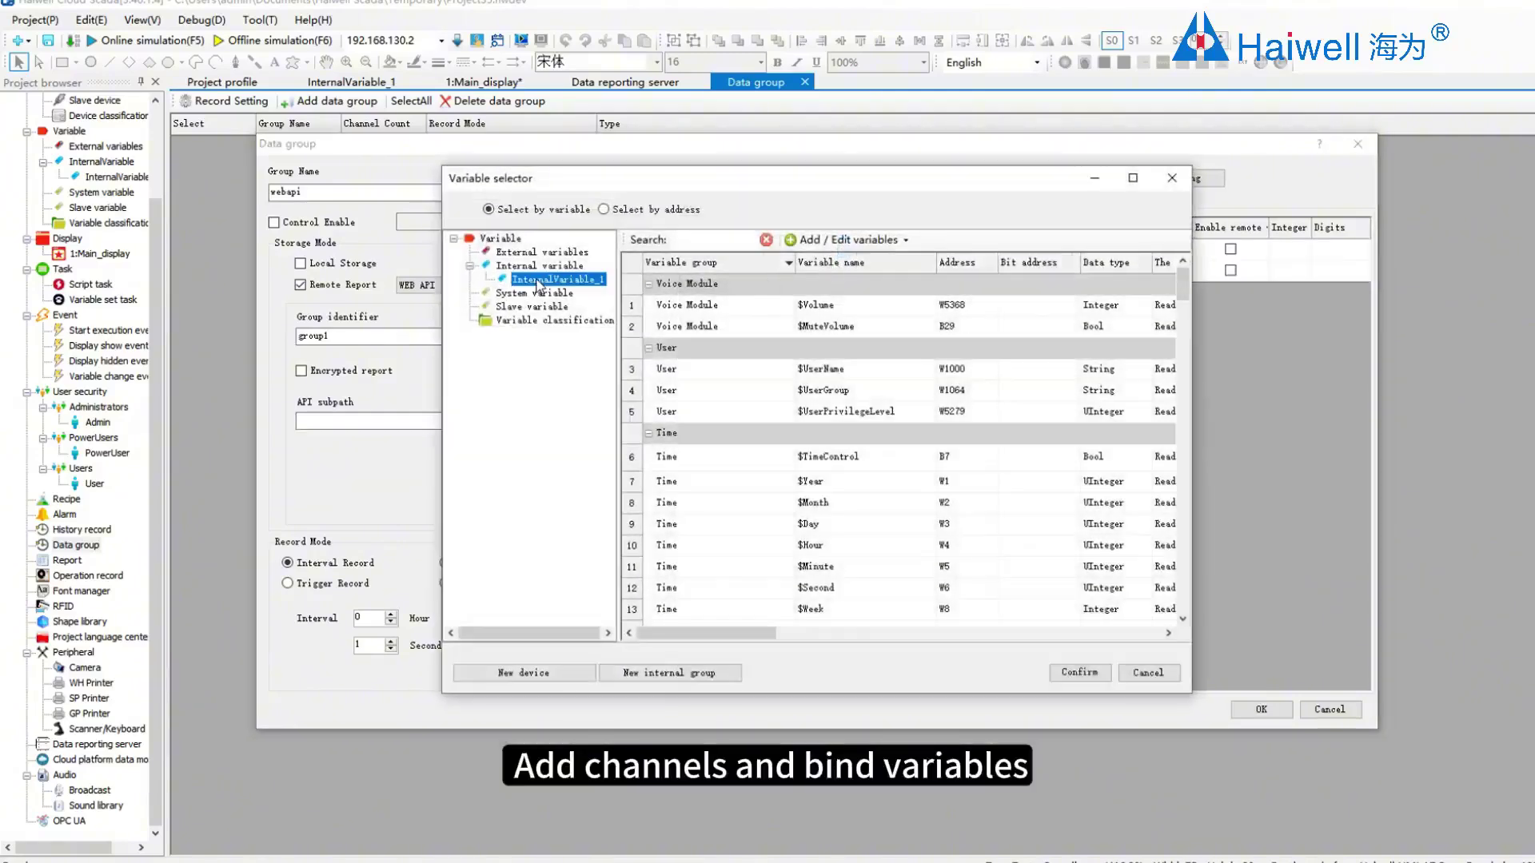
click(752, 312)
click(1079, 673)
click(799, 270)
click(843, 271)
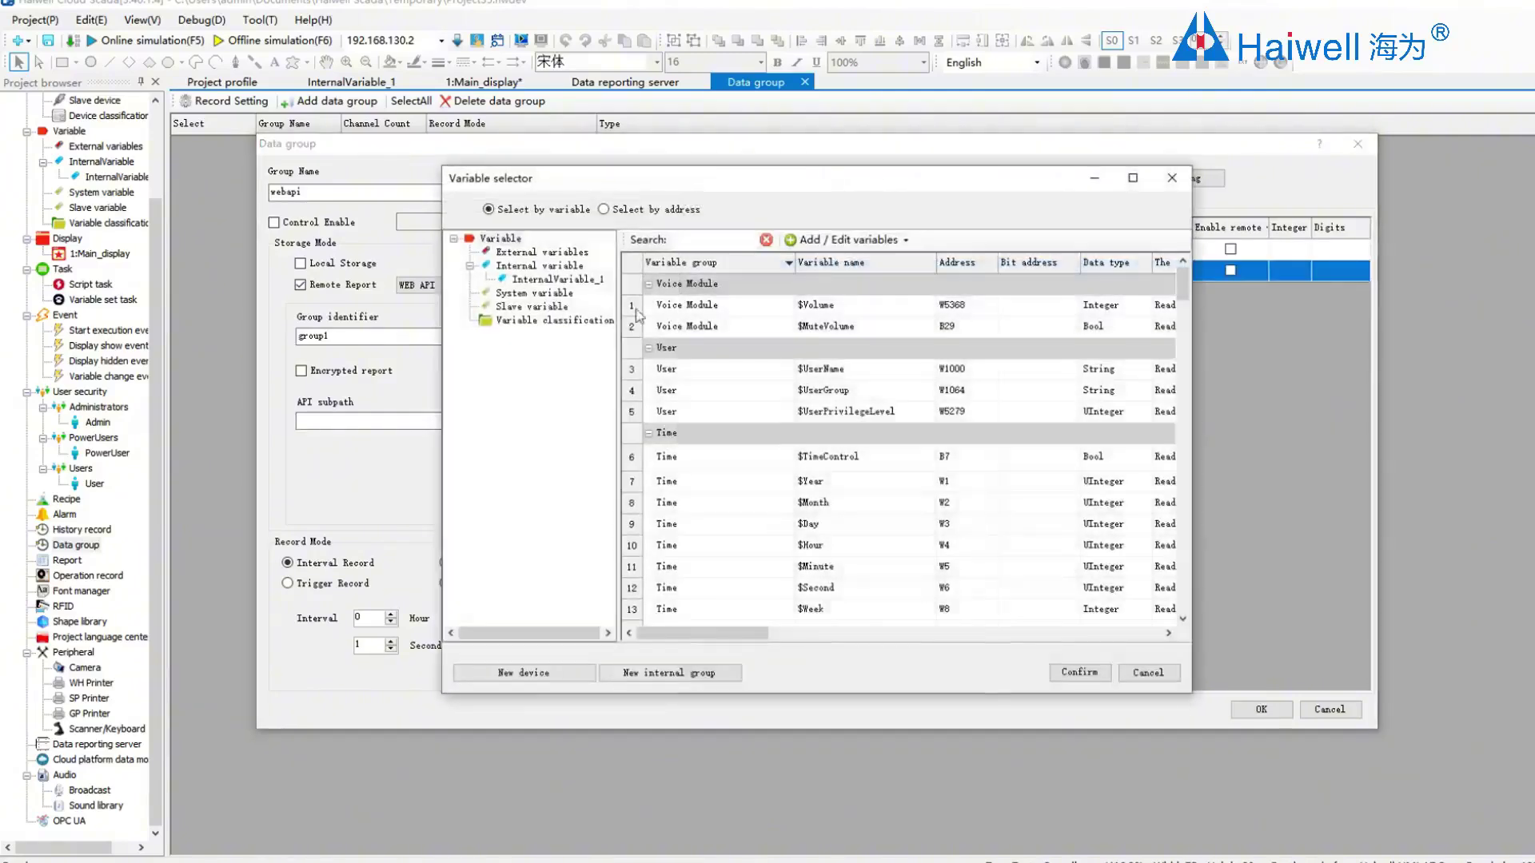
click(576, 280)
click(827, 326)
click(1080, 672)
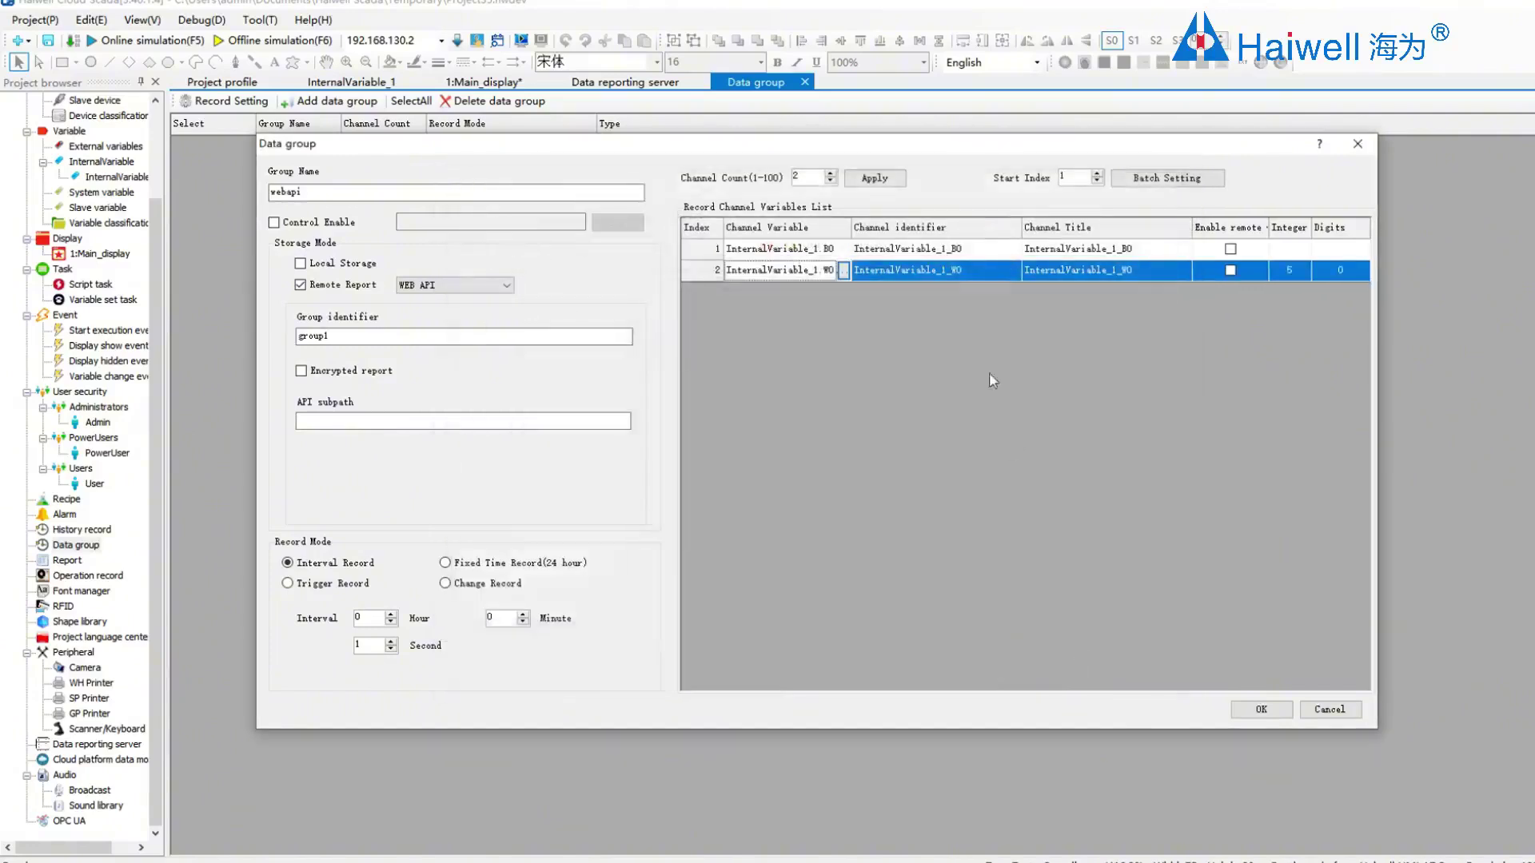
Step: Name the channel identifiers B0 and W0, enable remote write on both, and save
click(942, 247)
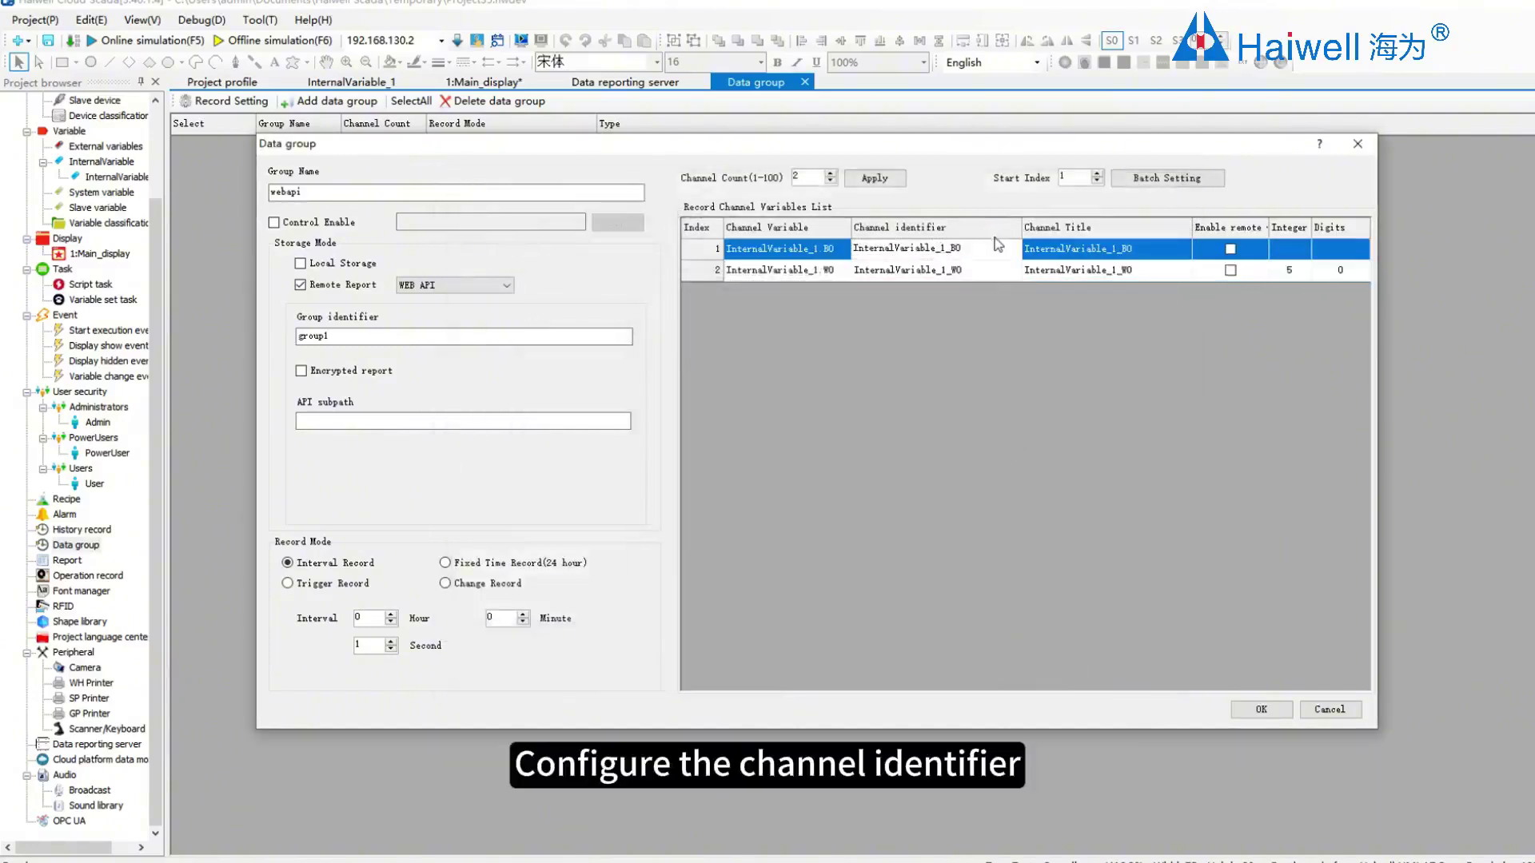
drag(986, 250, 780, 256)
text(B)
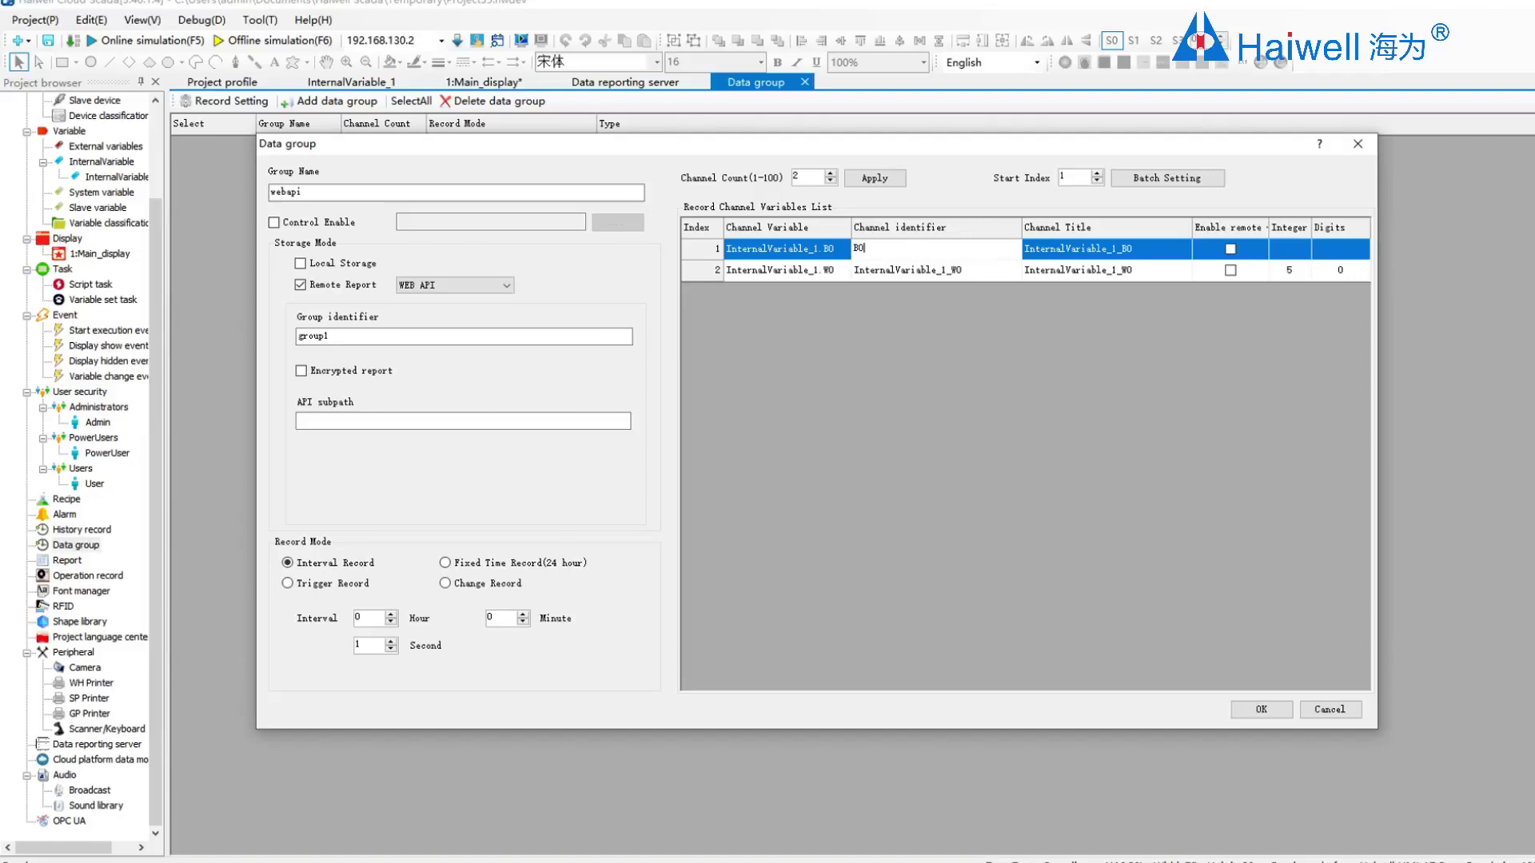
text(0)
double_click(897, 270)
text(W0)
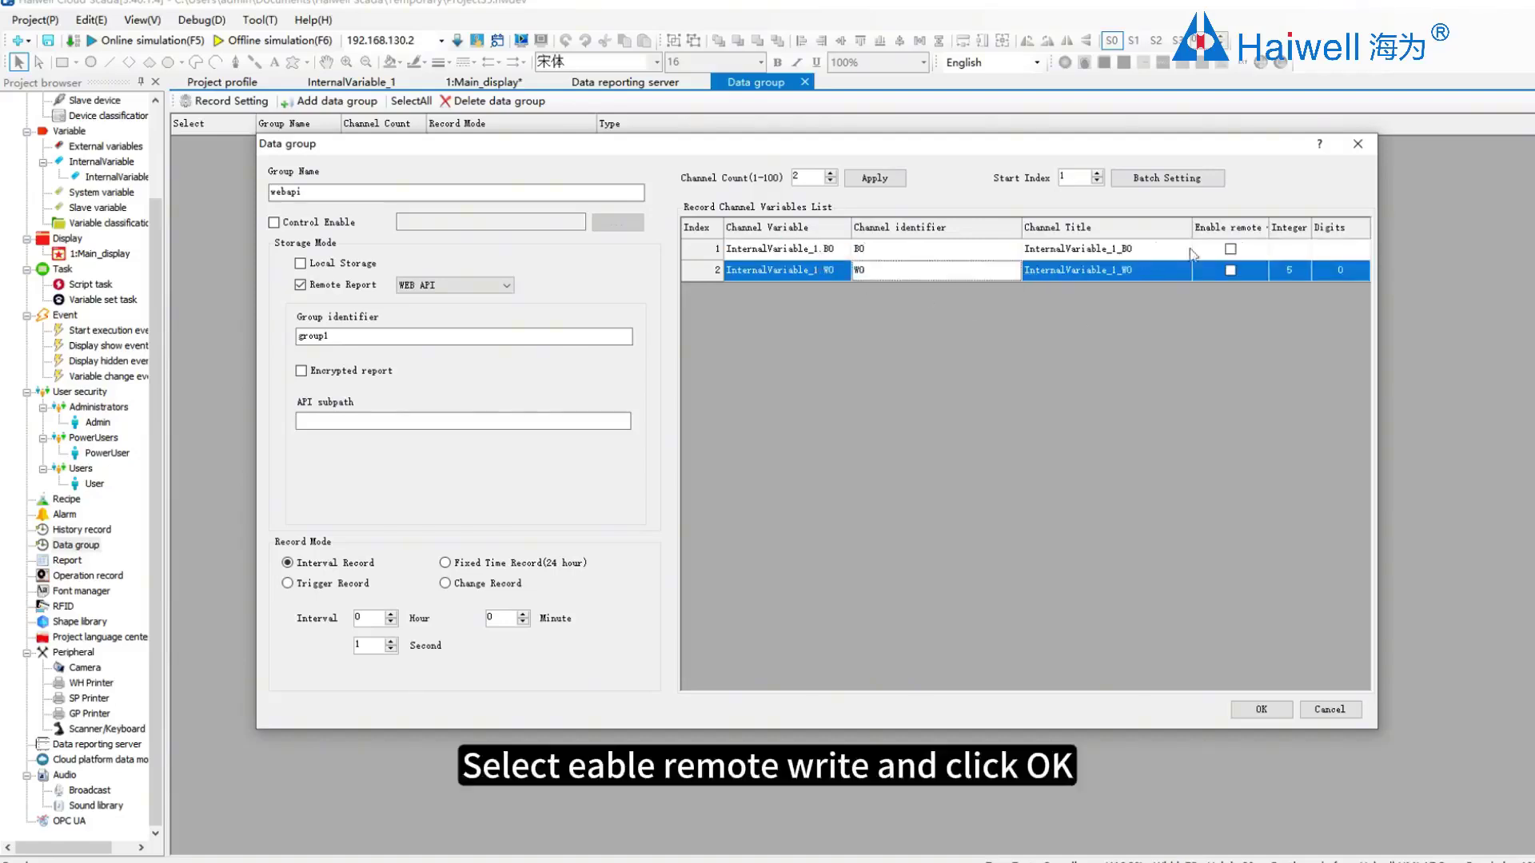
click(1230, 248)
click(1230, 270)
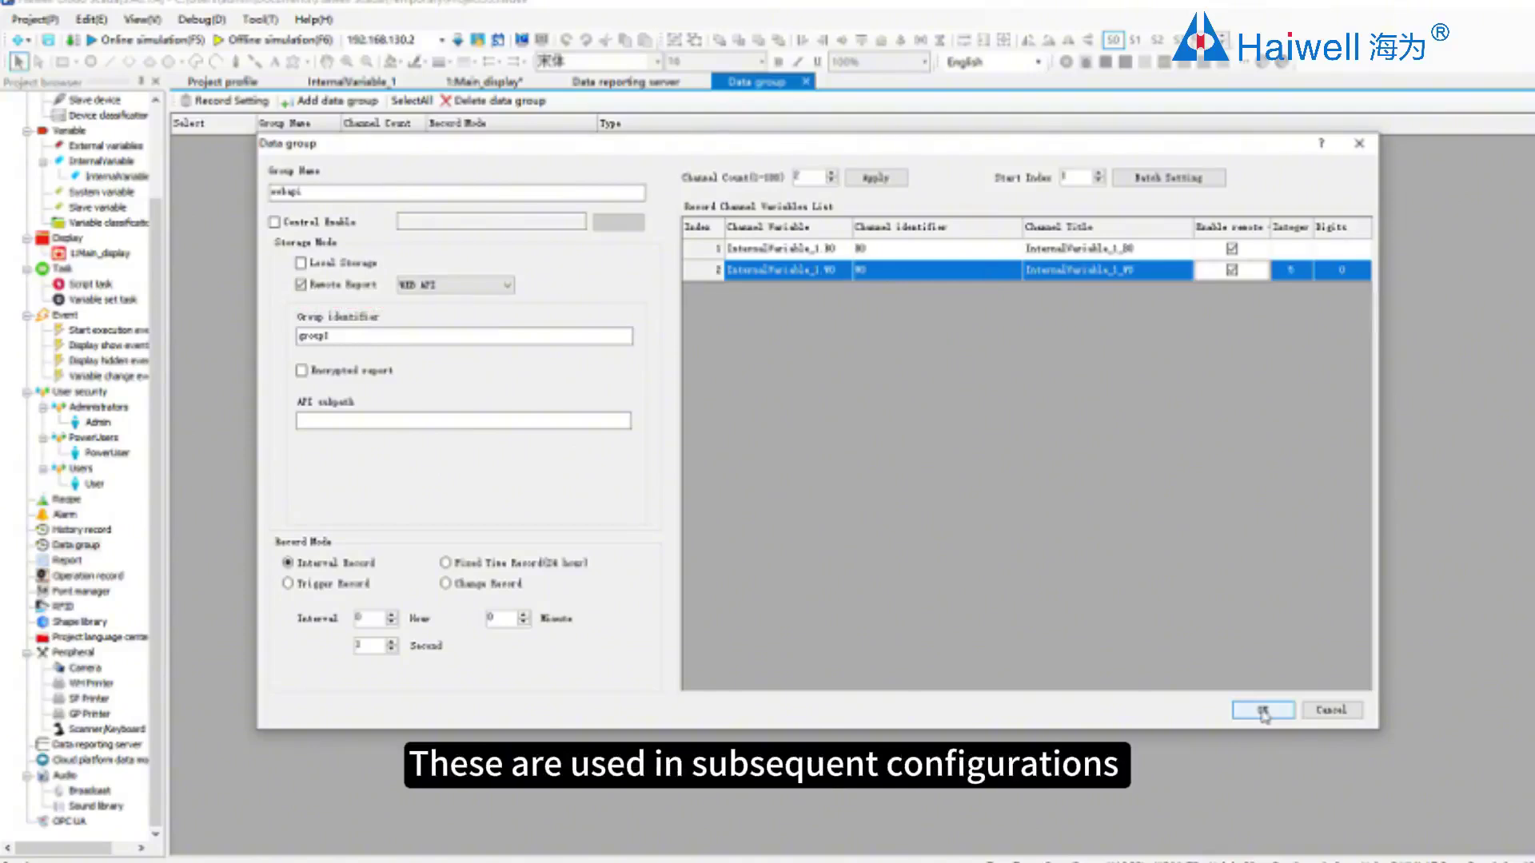
click(1262, 711)
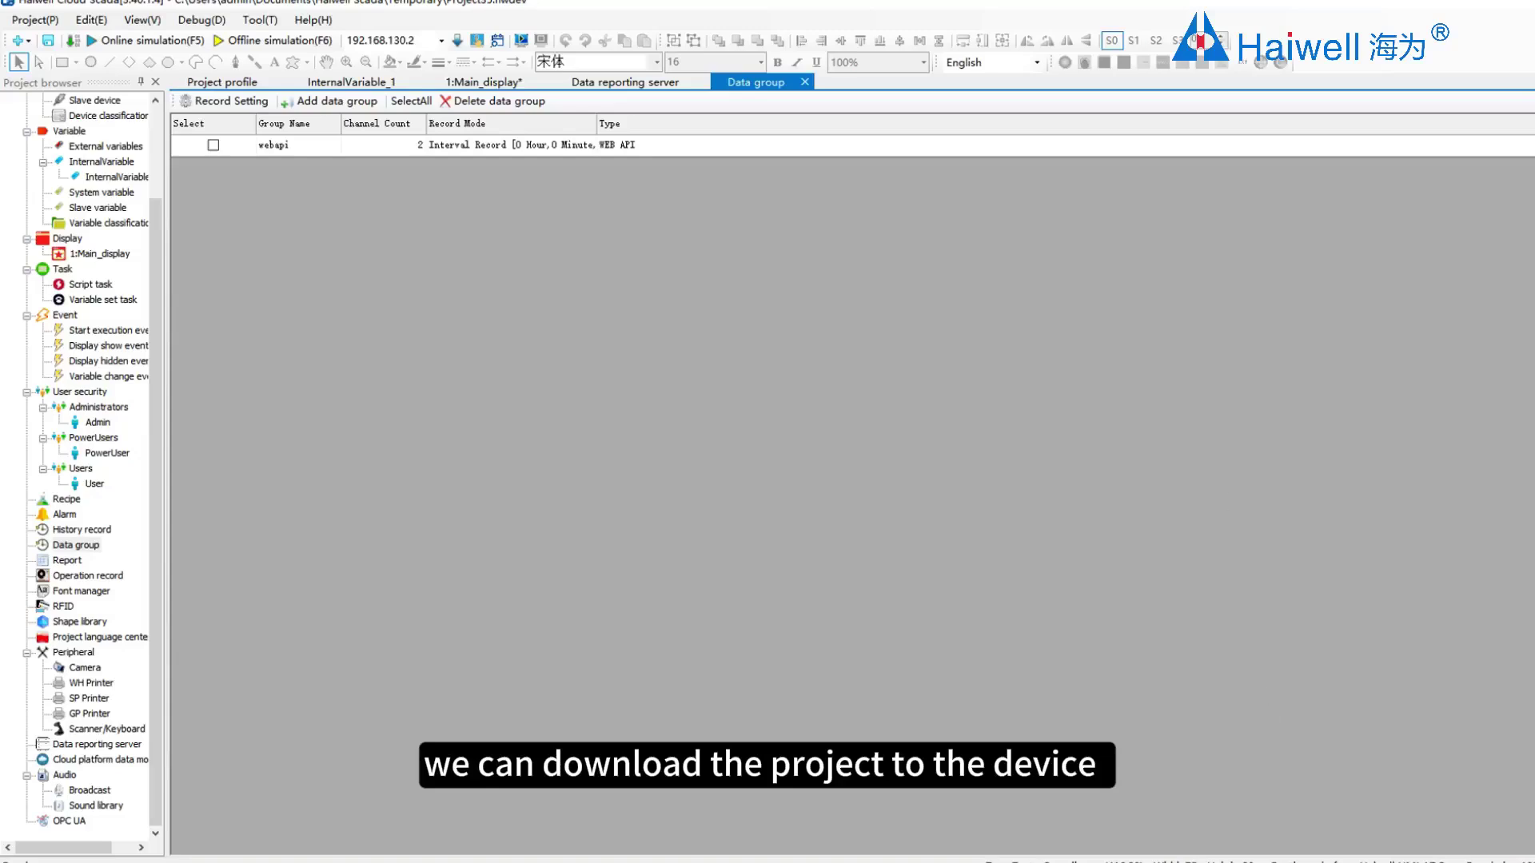
Step: Start downloading the project to device 192.168.130.2, saving the file as Unnamed 1
click(476, 41)
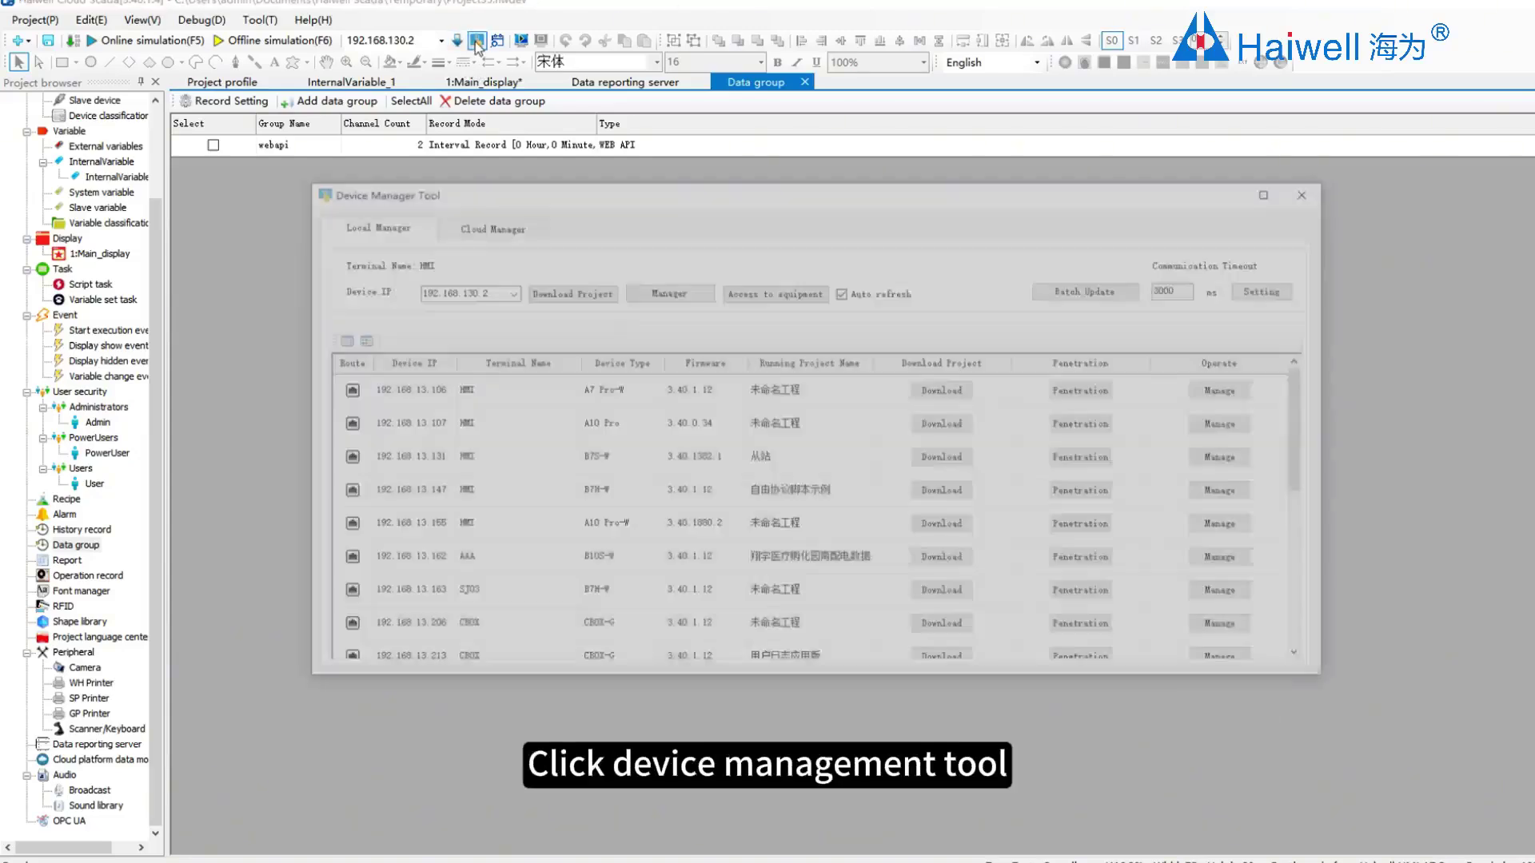
click(492, 294)
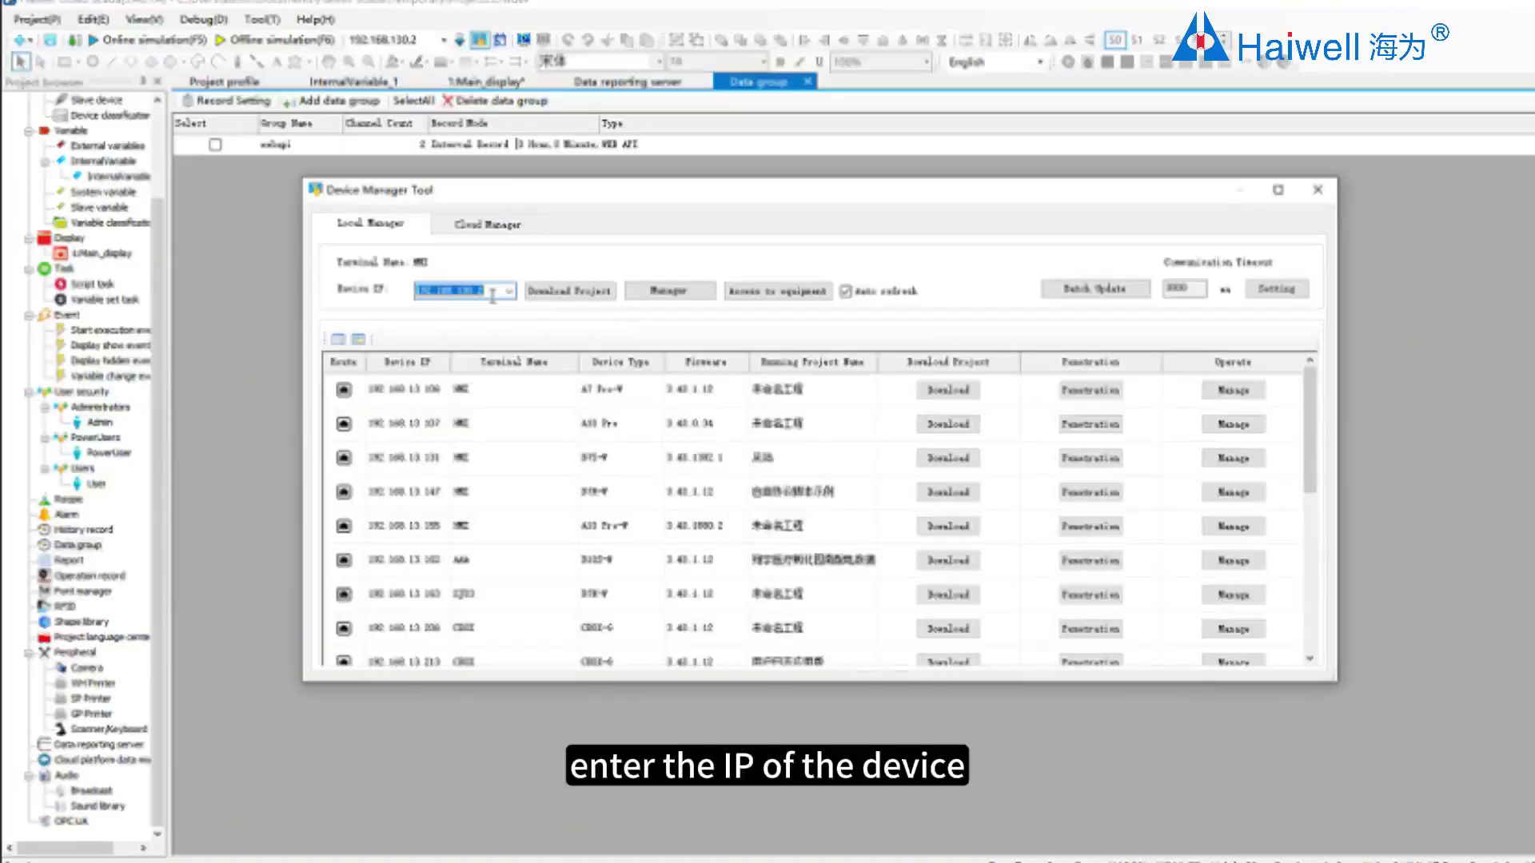
click(566, 293)
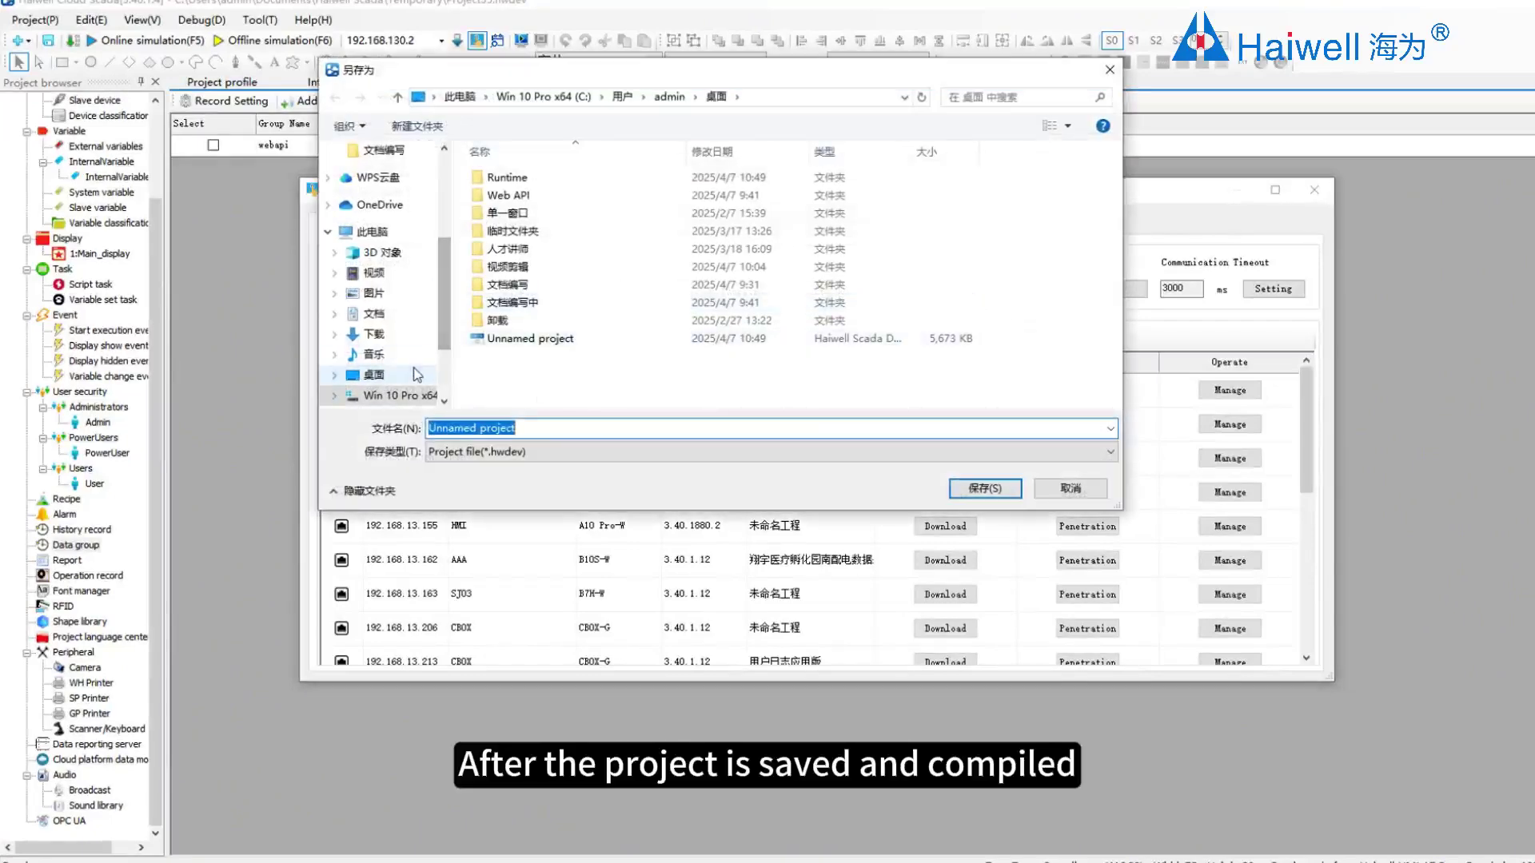
click(552, 431)
key(shift+Home)
key(ctrl+shift+Right)
text(1)
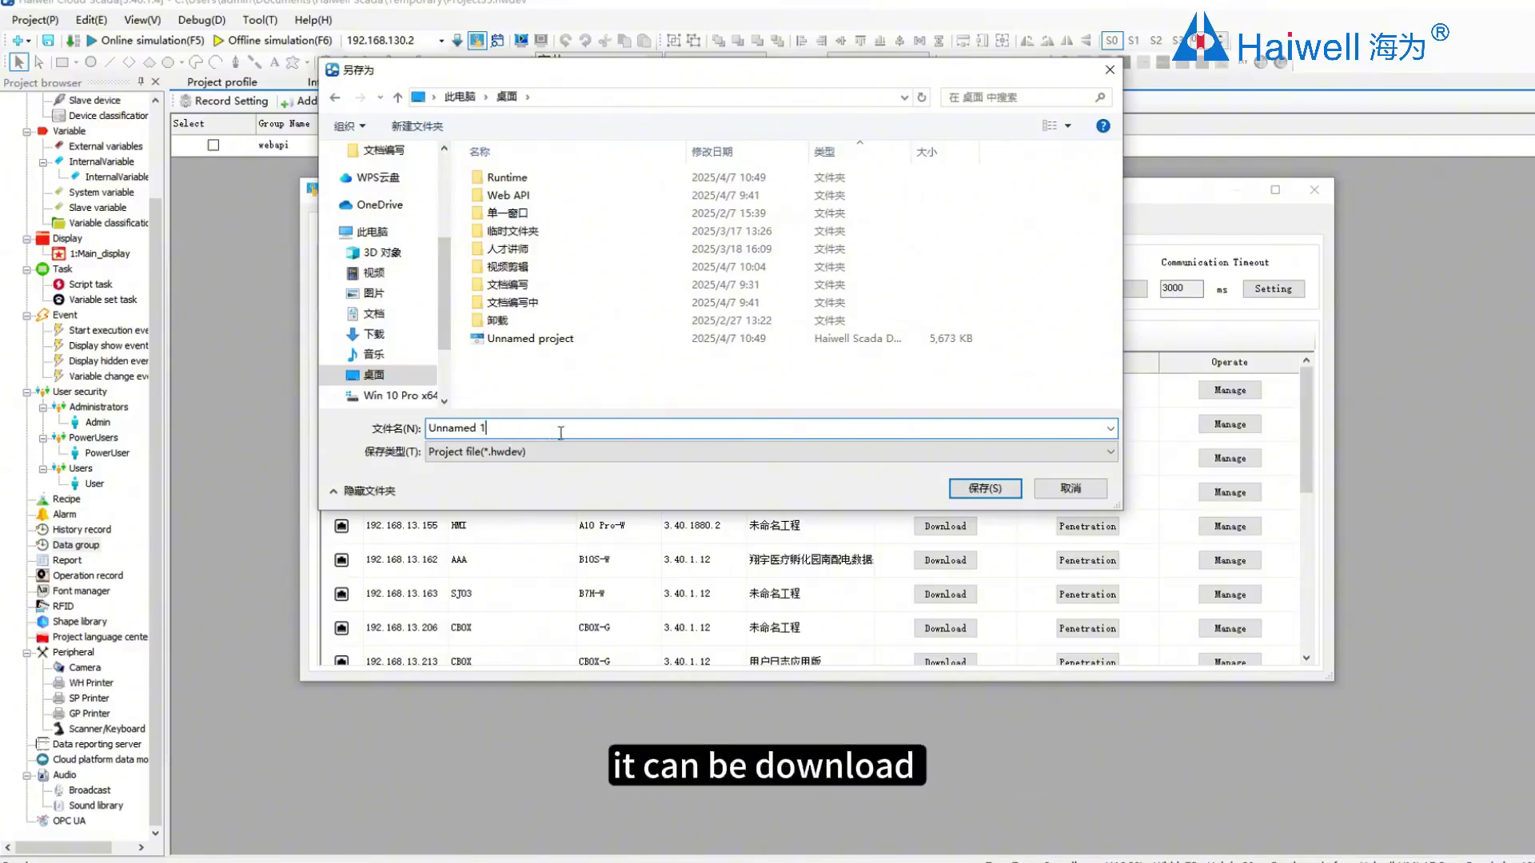
click(983, 493)
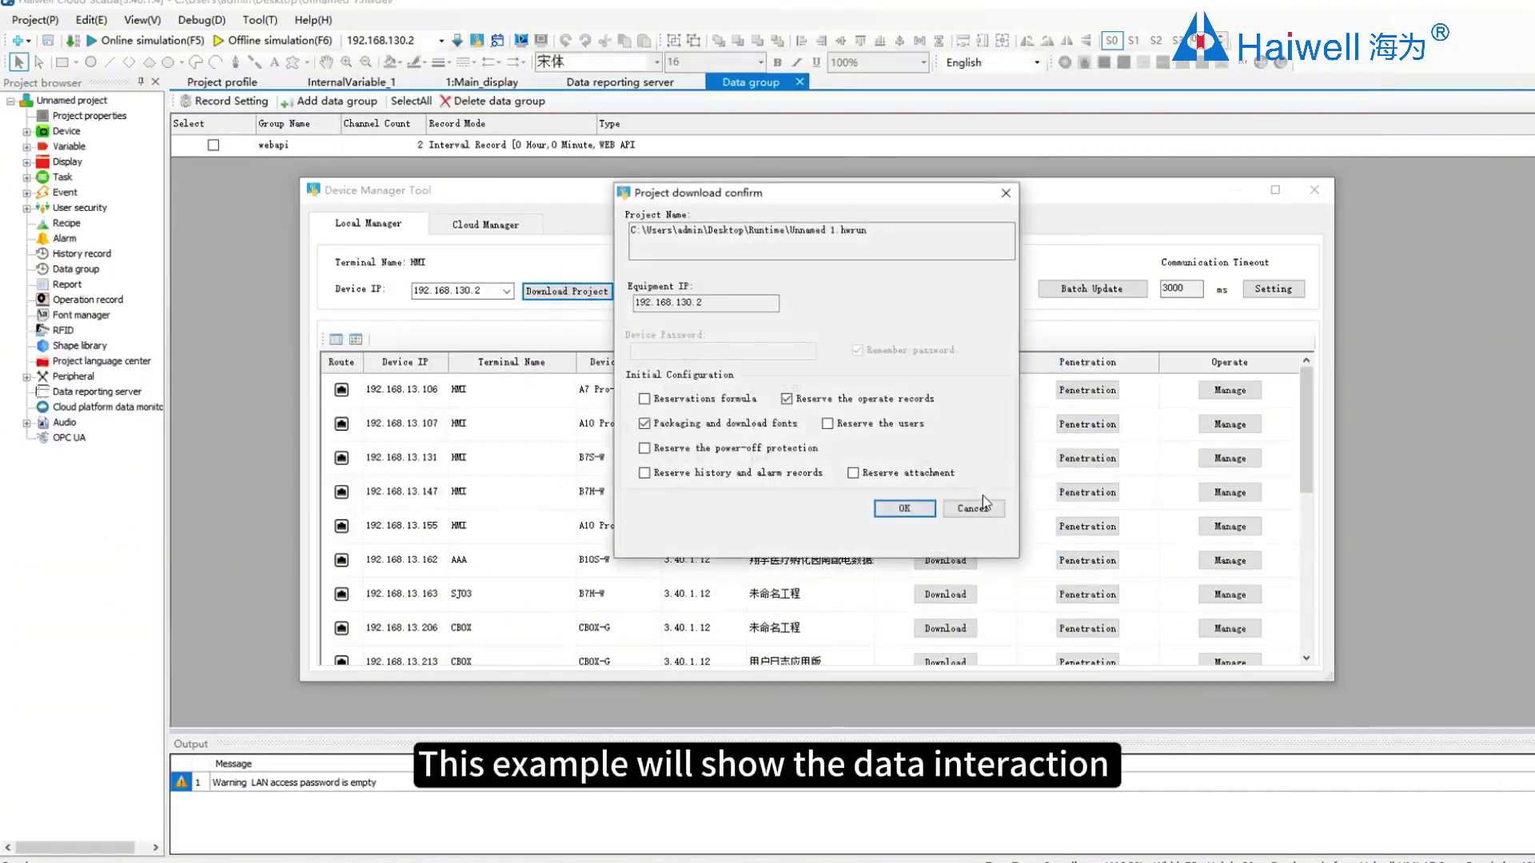
Step: Confirm the download, dismiss the success message, and switch to the Haiwell cloud browser page
click(910, 510)
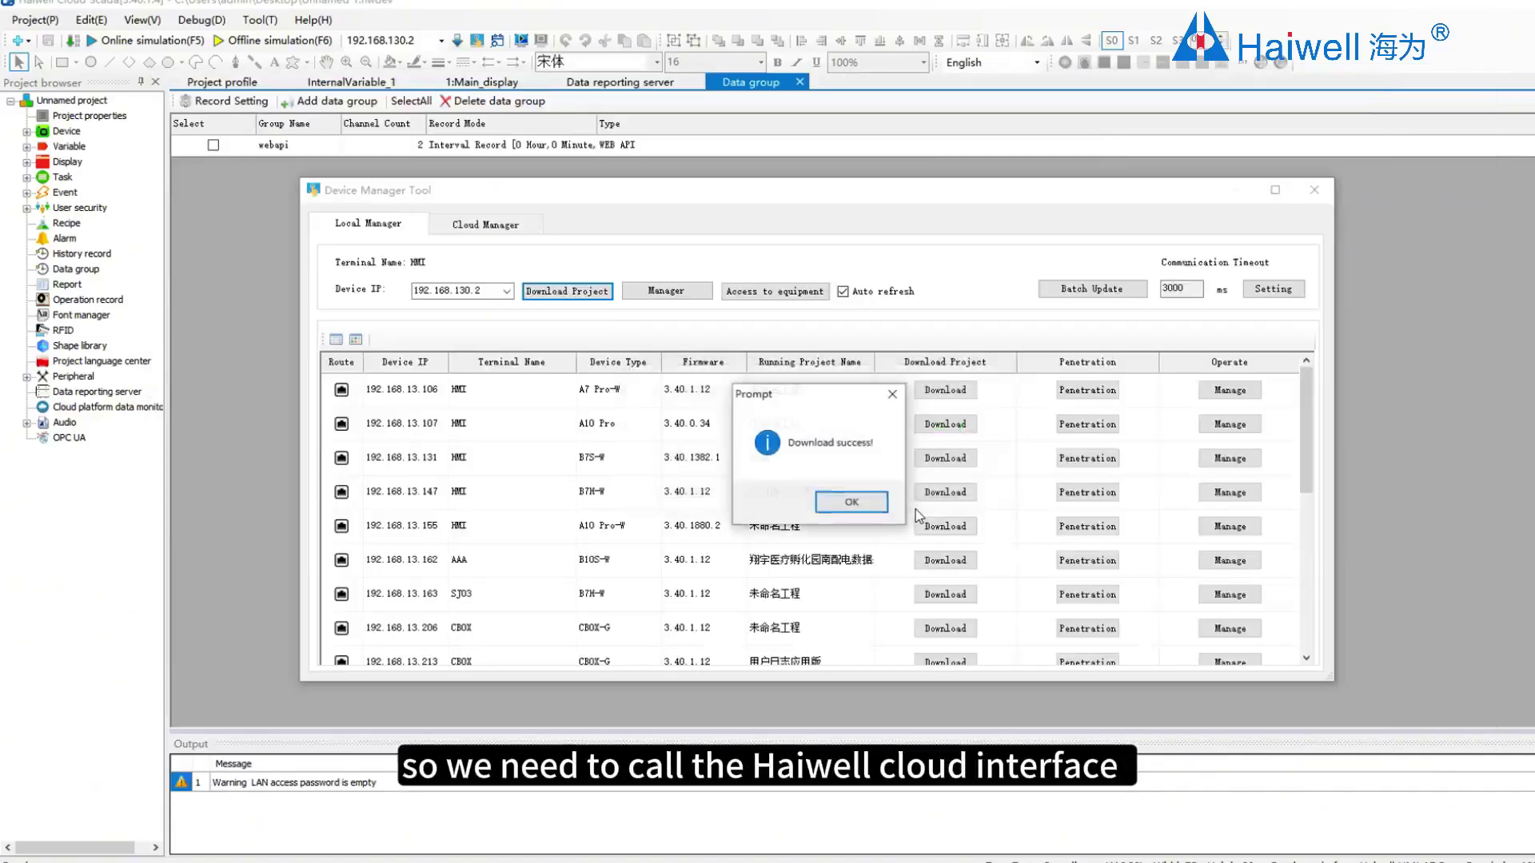
click(860, 509)
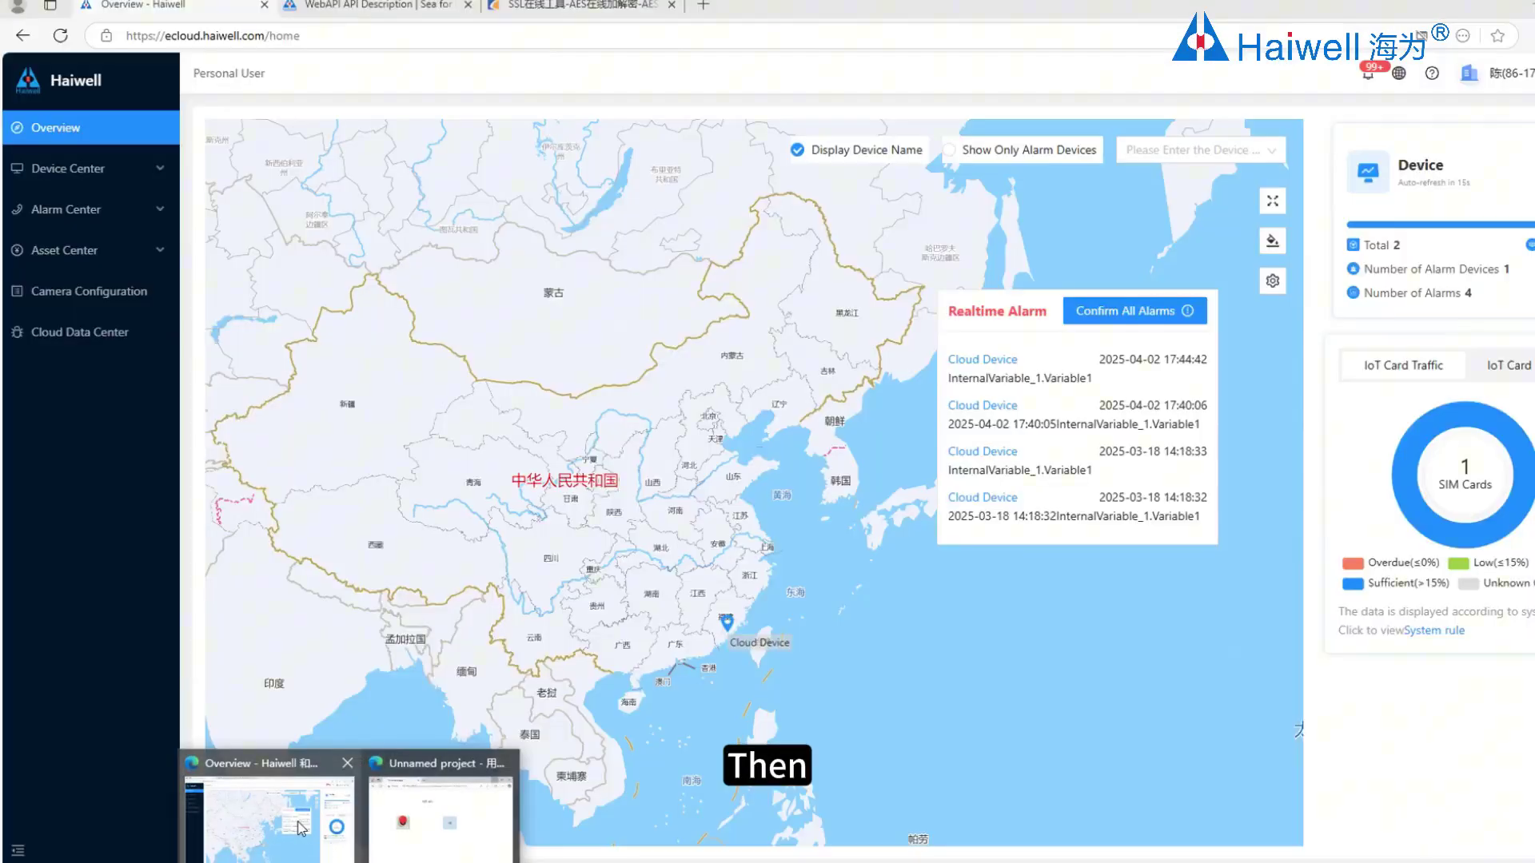
click(298, 822)
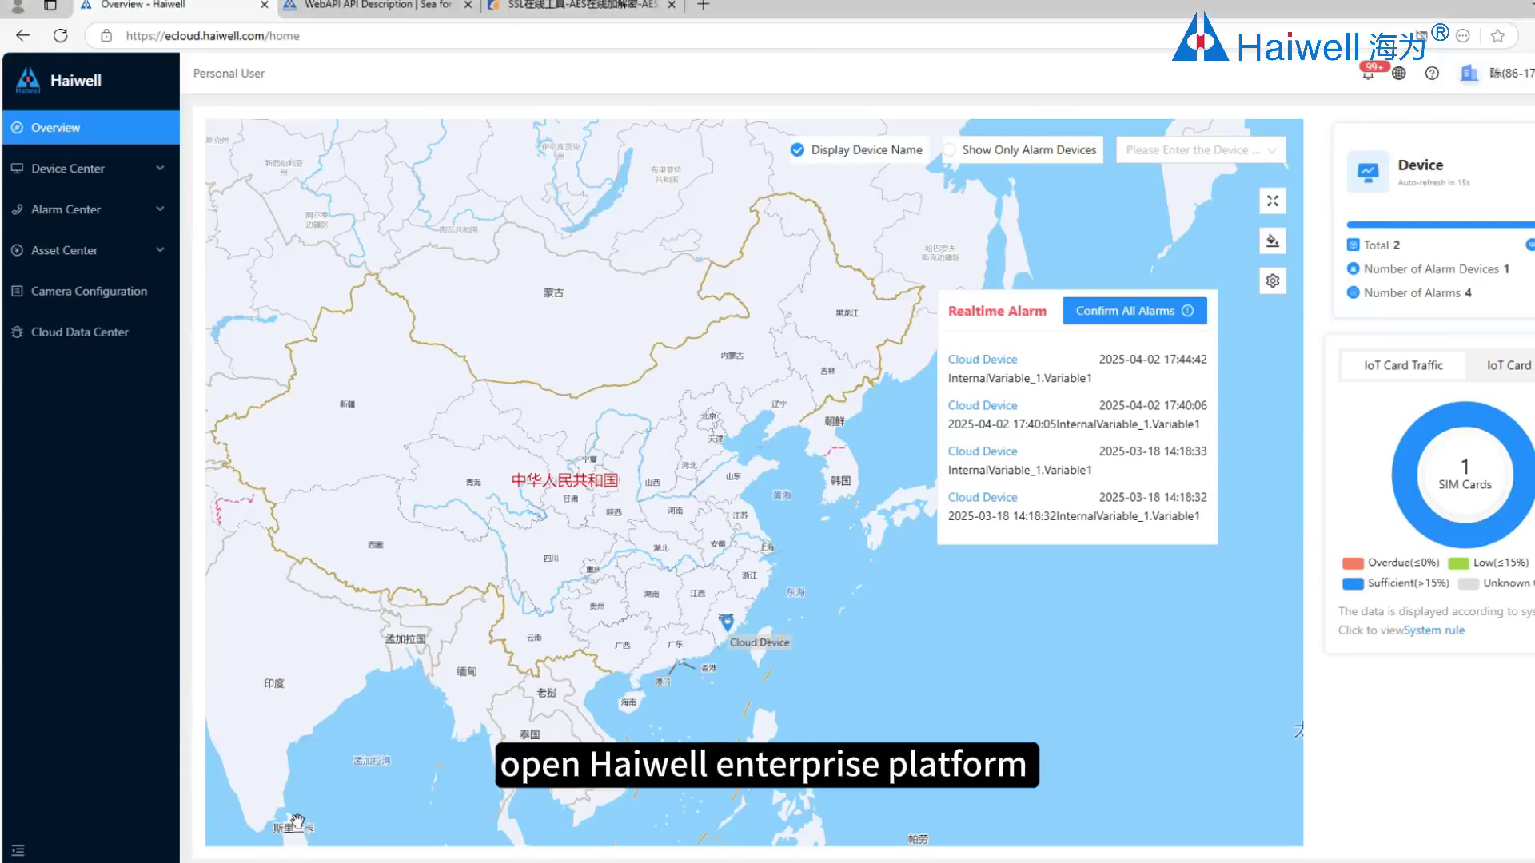
Step: Create a Cloud Data Center application named webapi with data reporting turned on
click(117, 336)
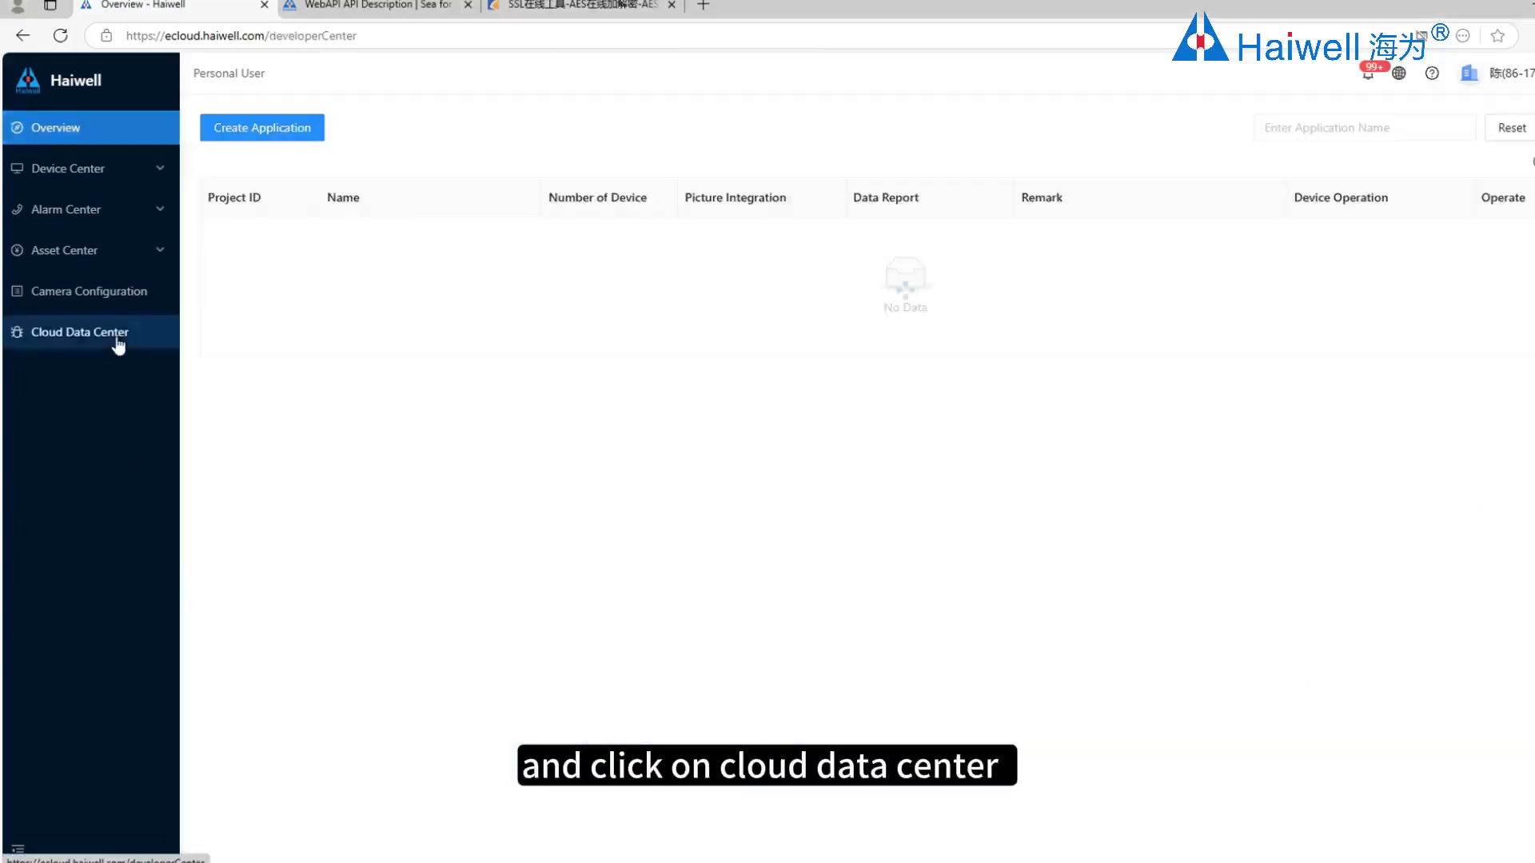
click(286, 130)
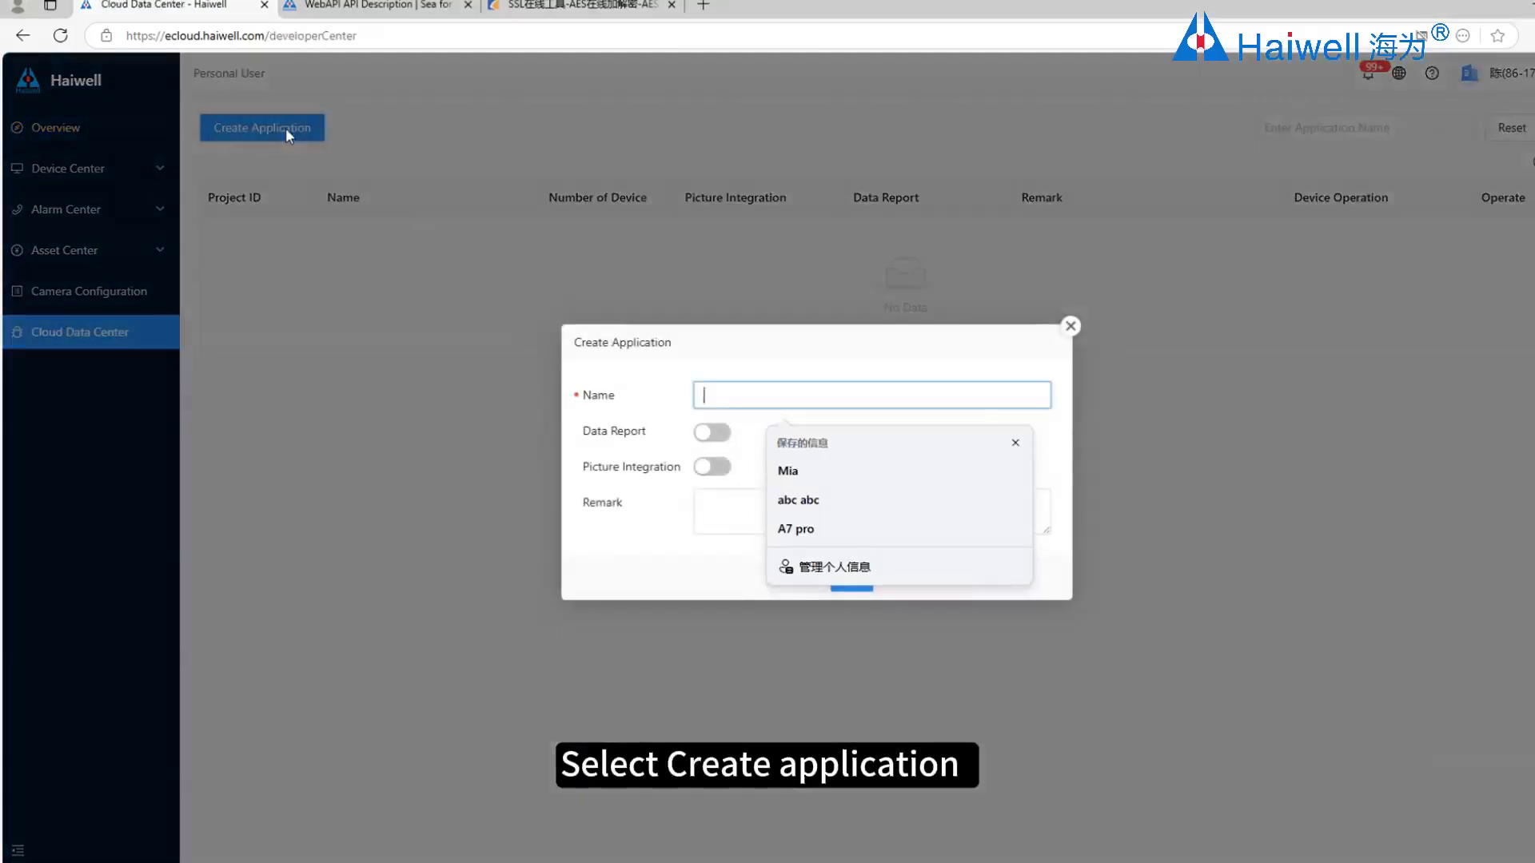
text(webapi)
key(Escape)
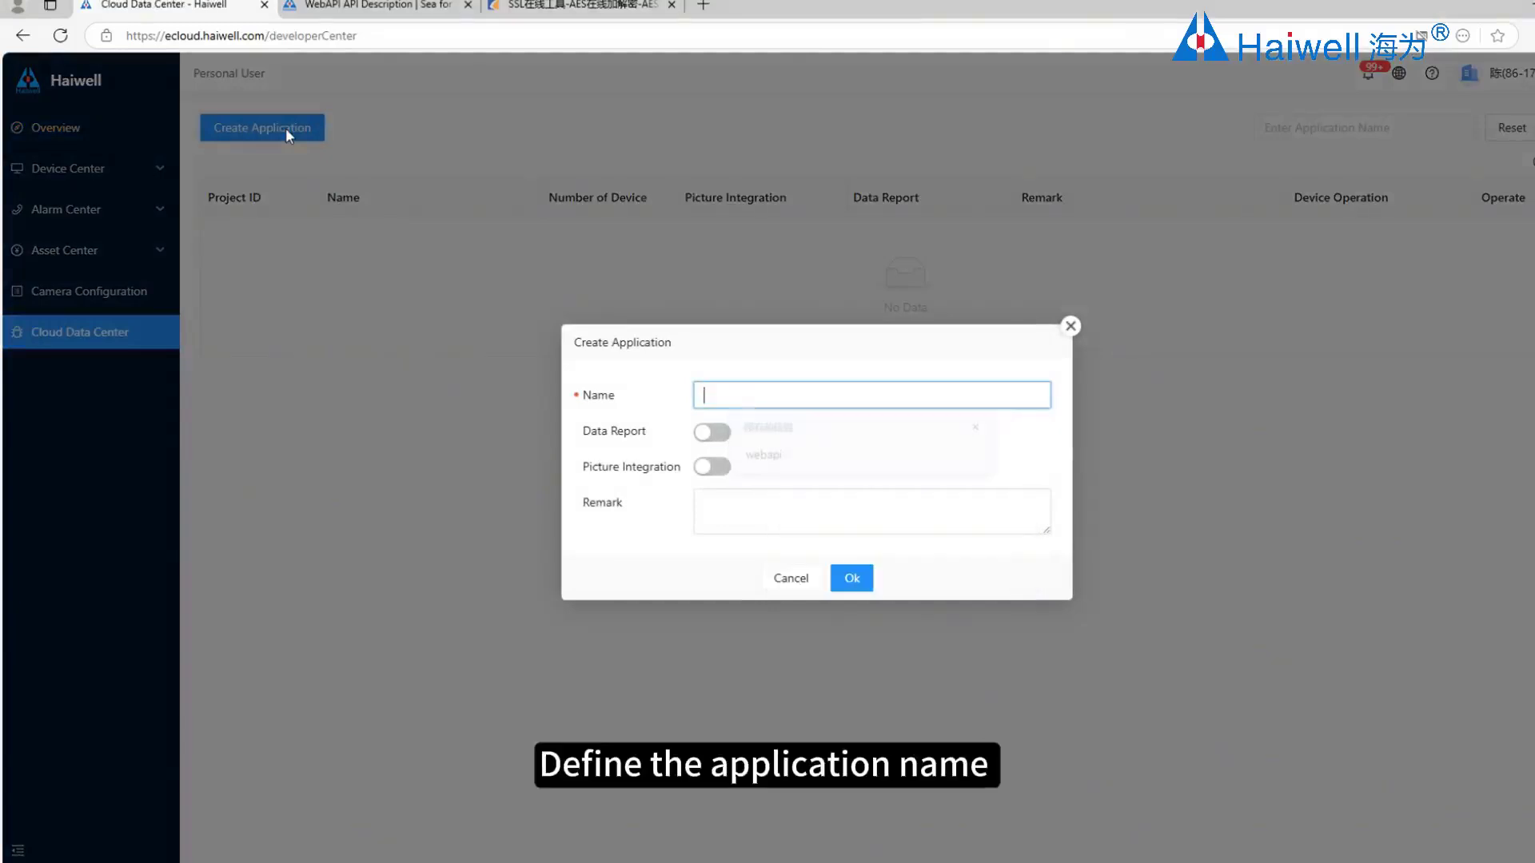
text(webapi)
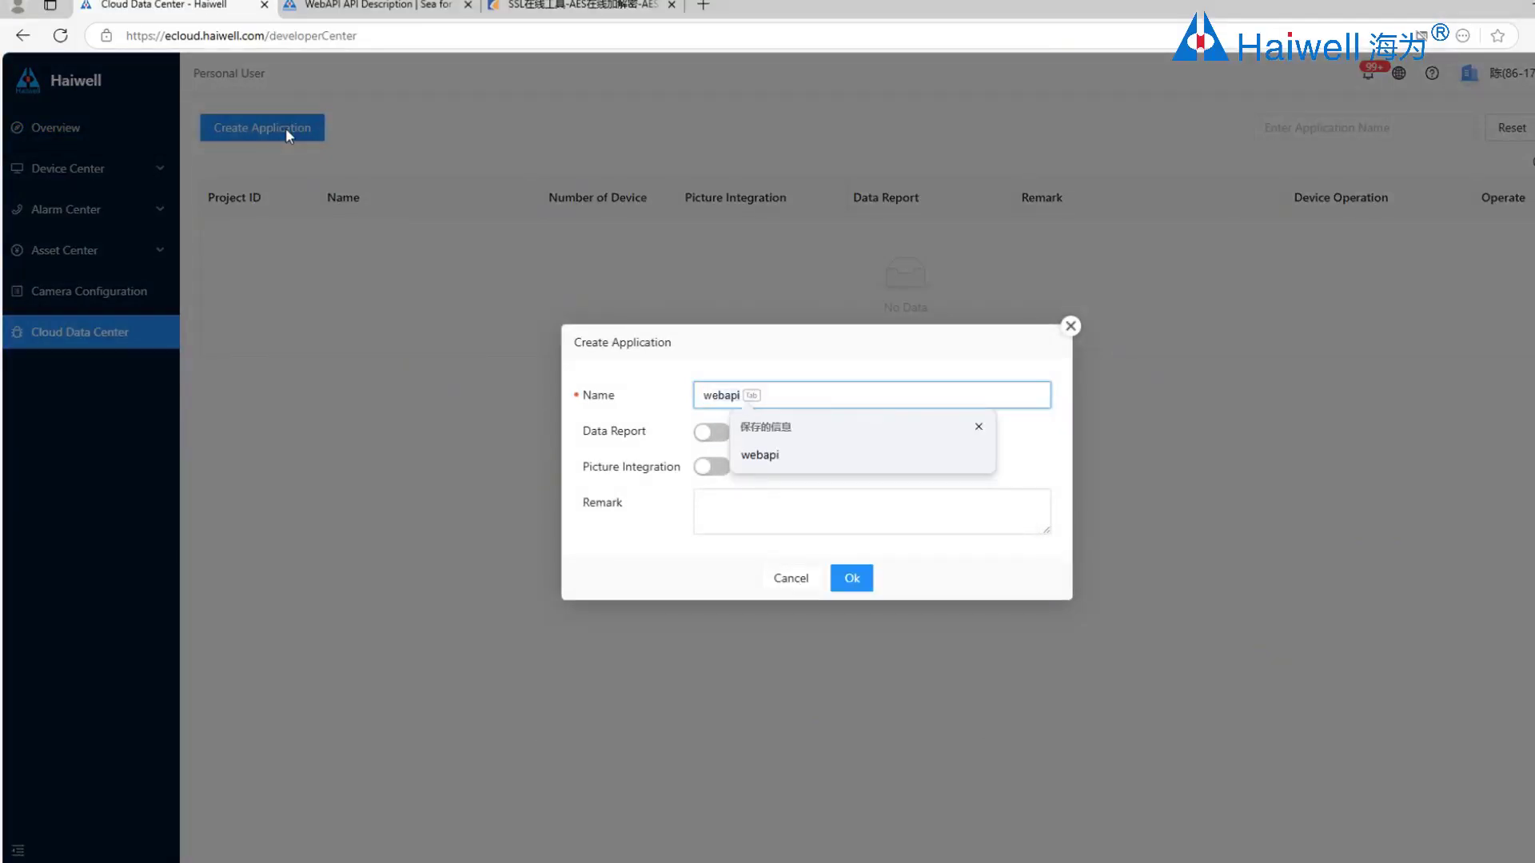
key(Escape)
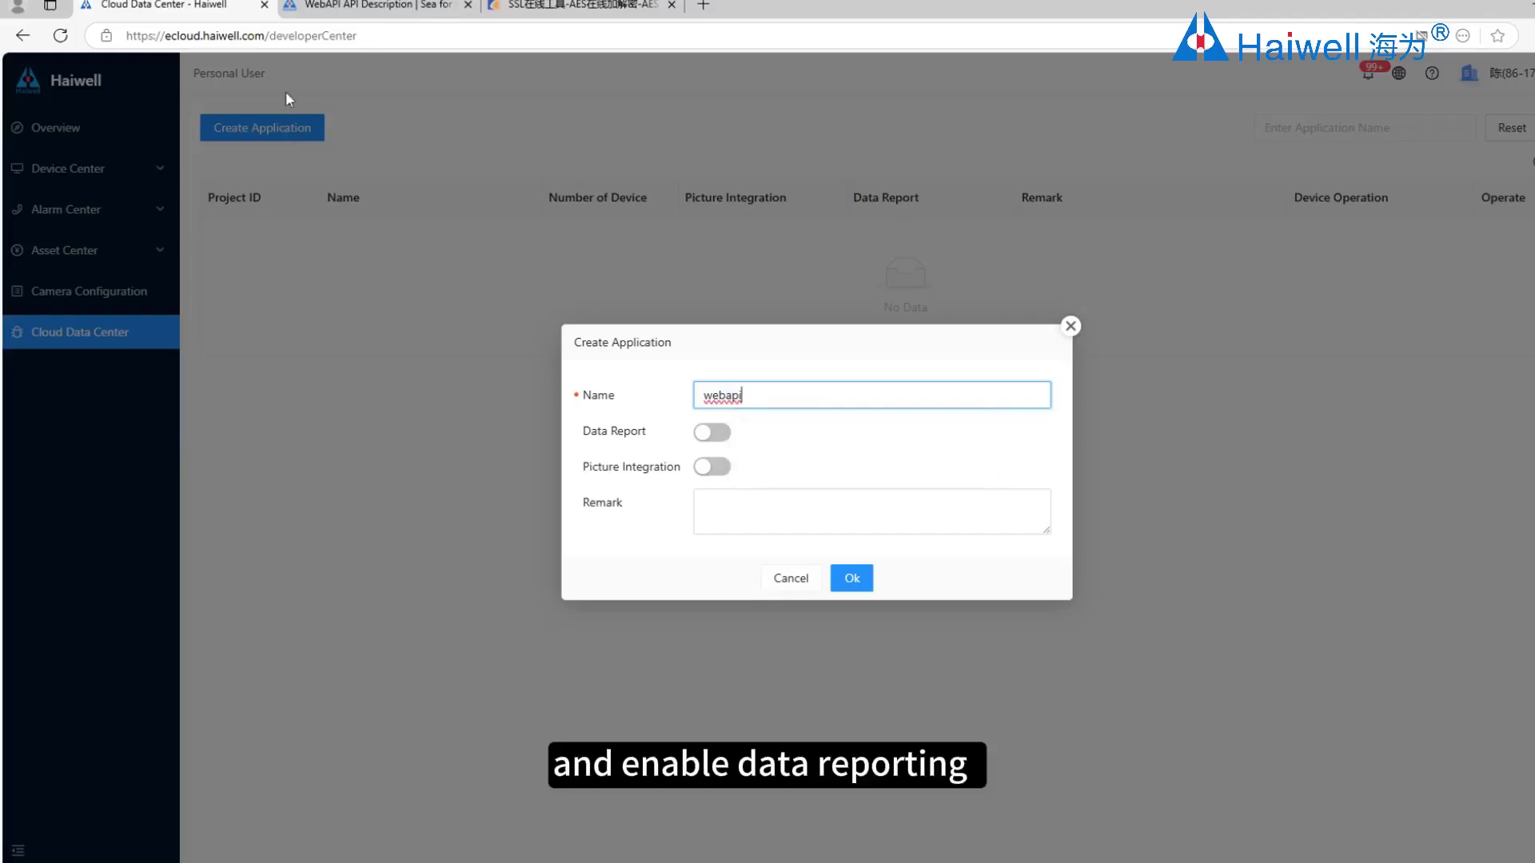
click(714, 432)
click(851, 577)
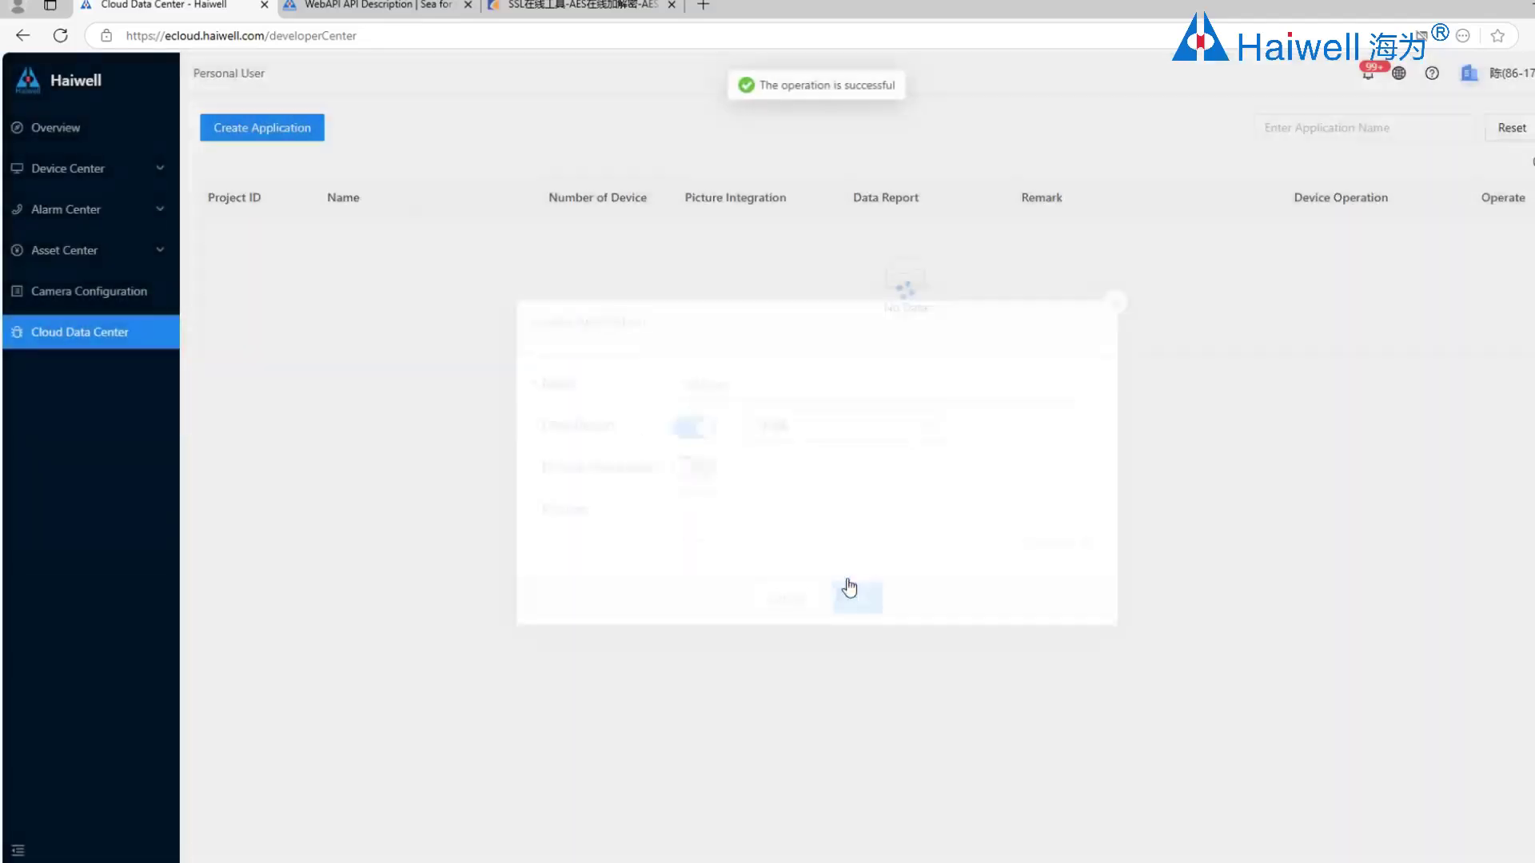
Step: Add the first Cloud Device to the webapi application
click(1319, 242)
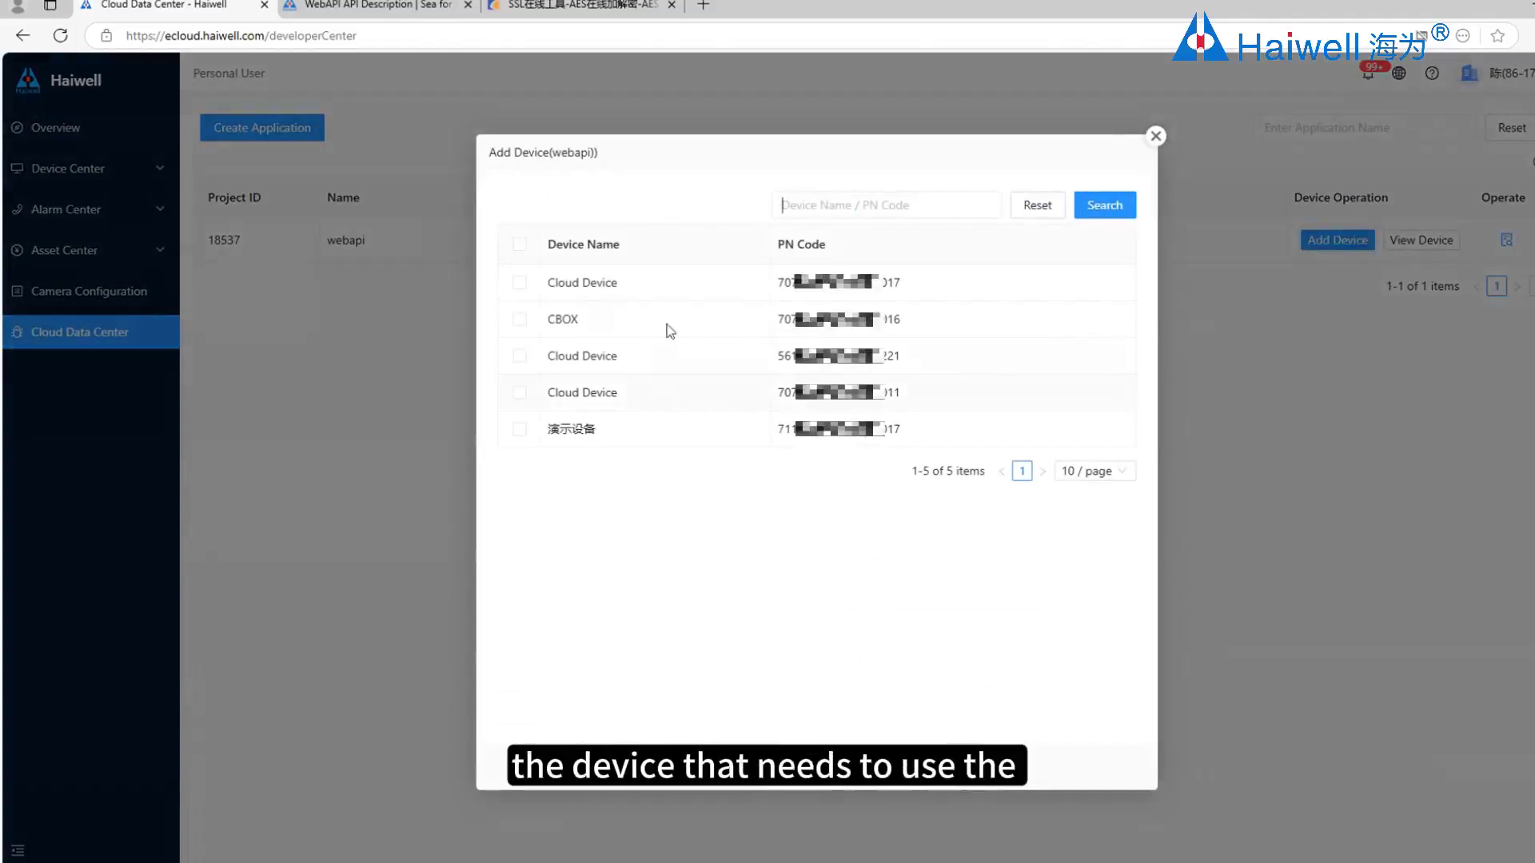
click(519, 283)
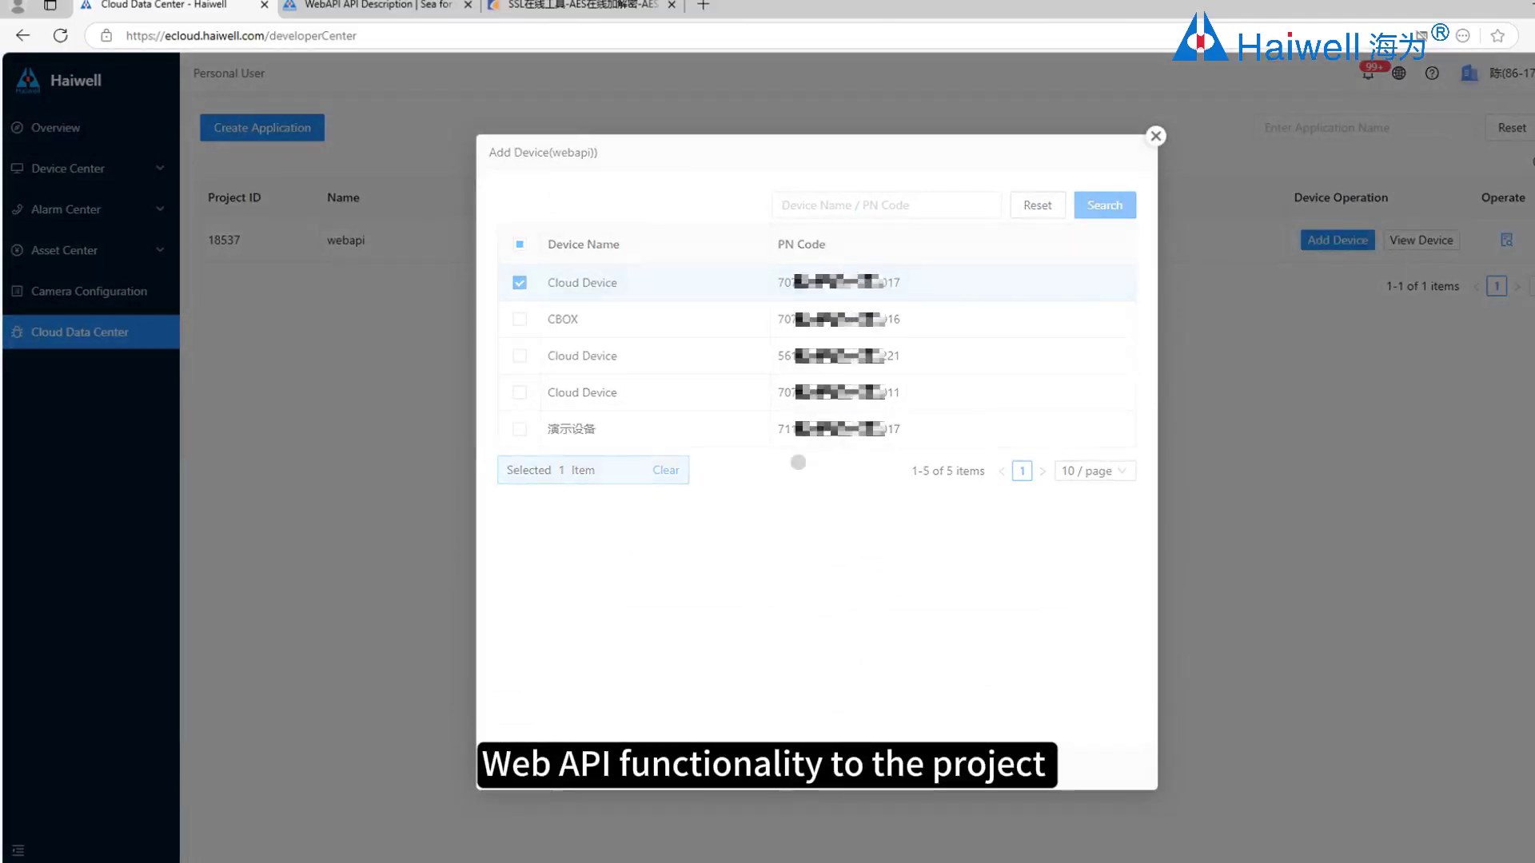
click(846, 769)
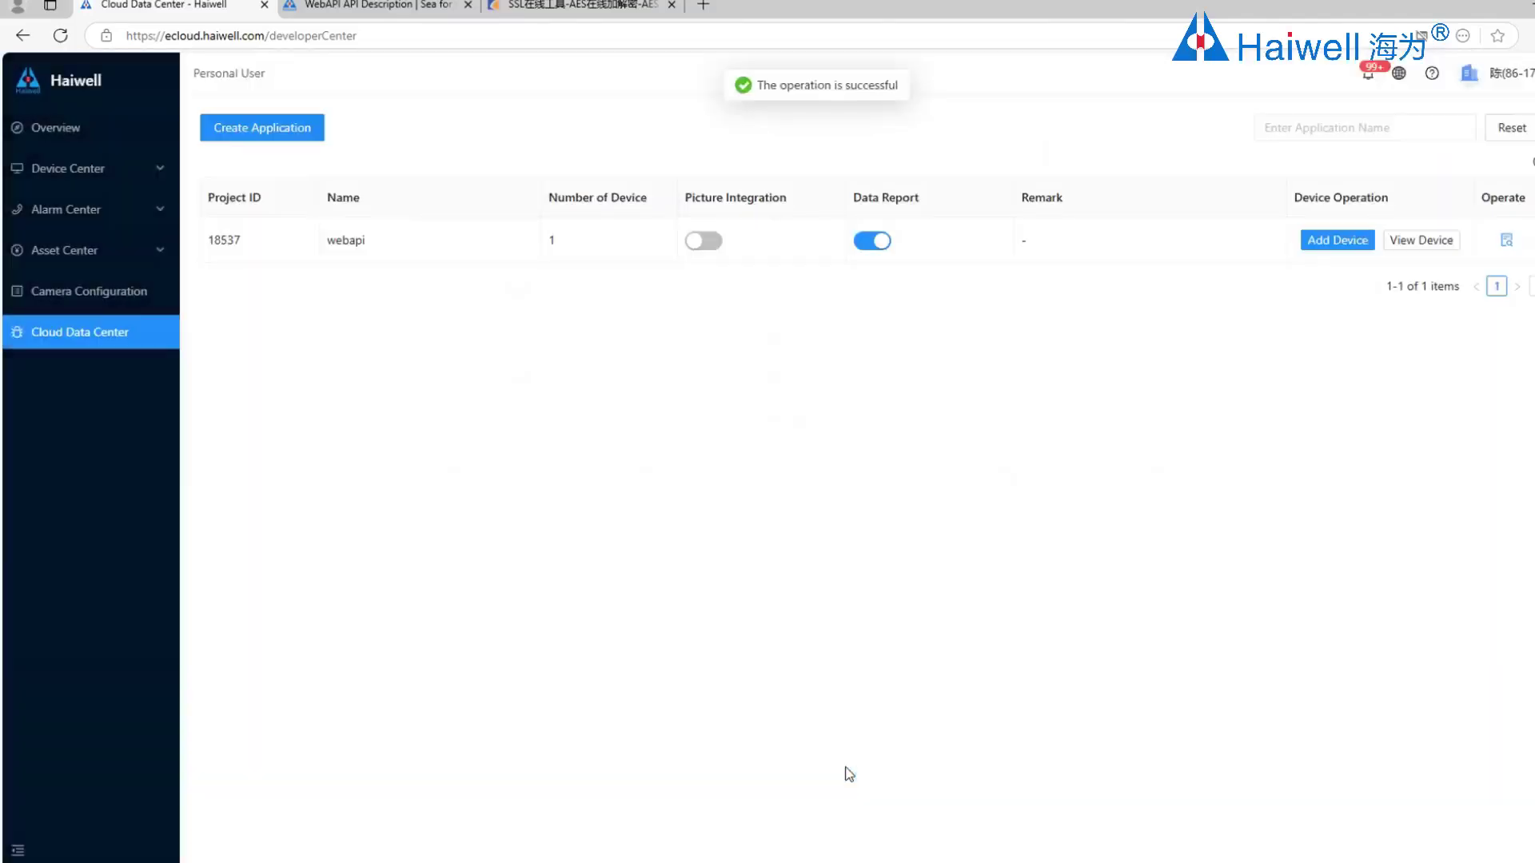
Step: Open the first device's project page in its own window and set the variable to 25
click(80, 169)
click(83, 211)
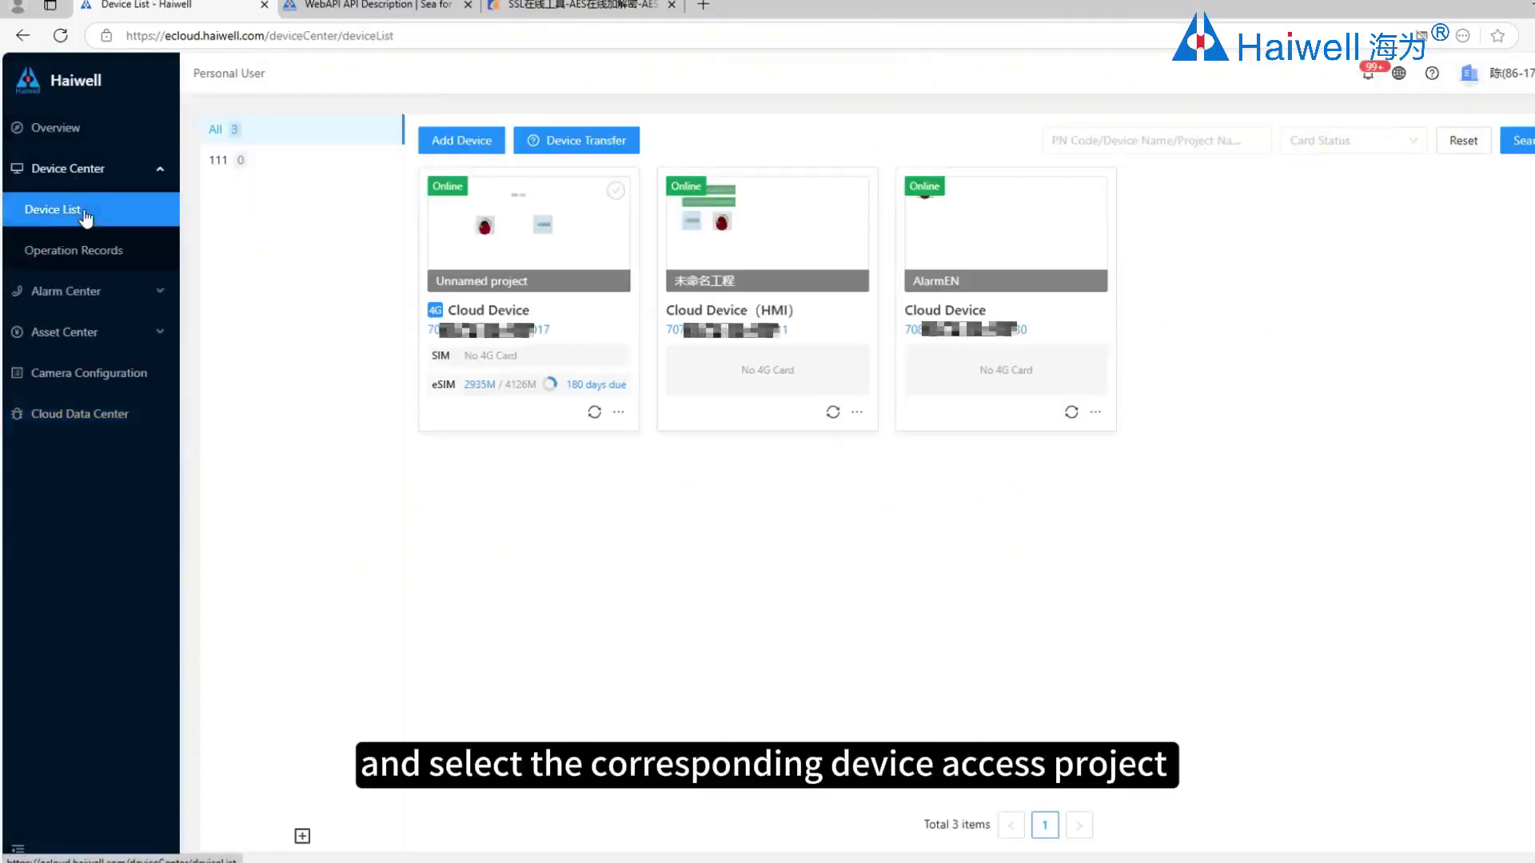
click(519, 251)
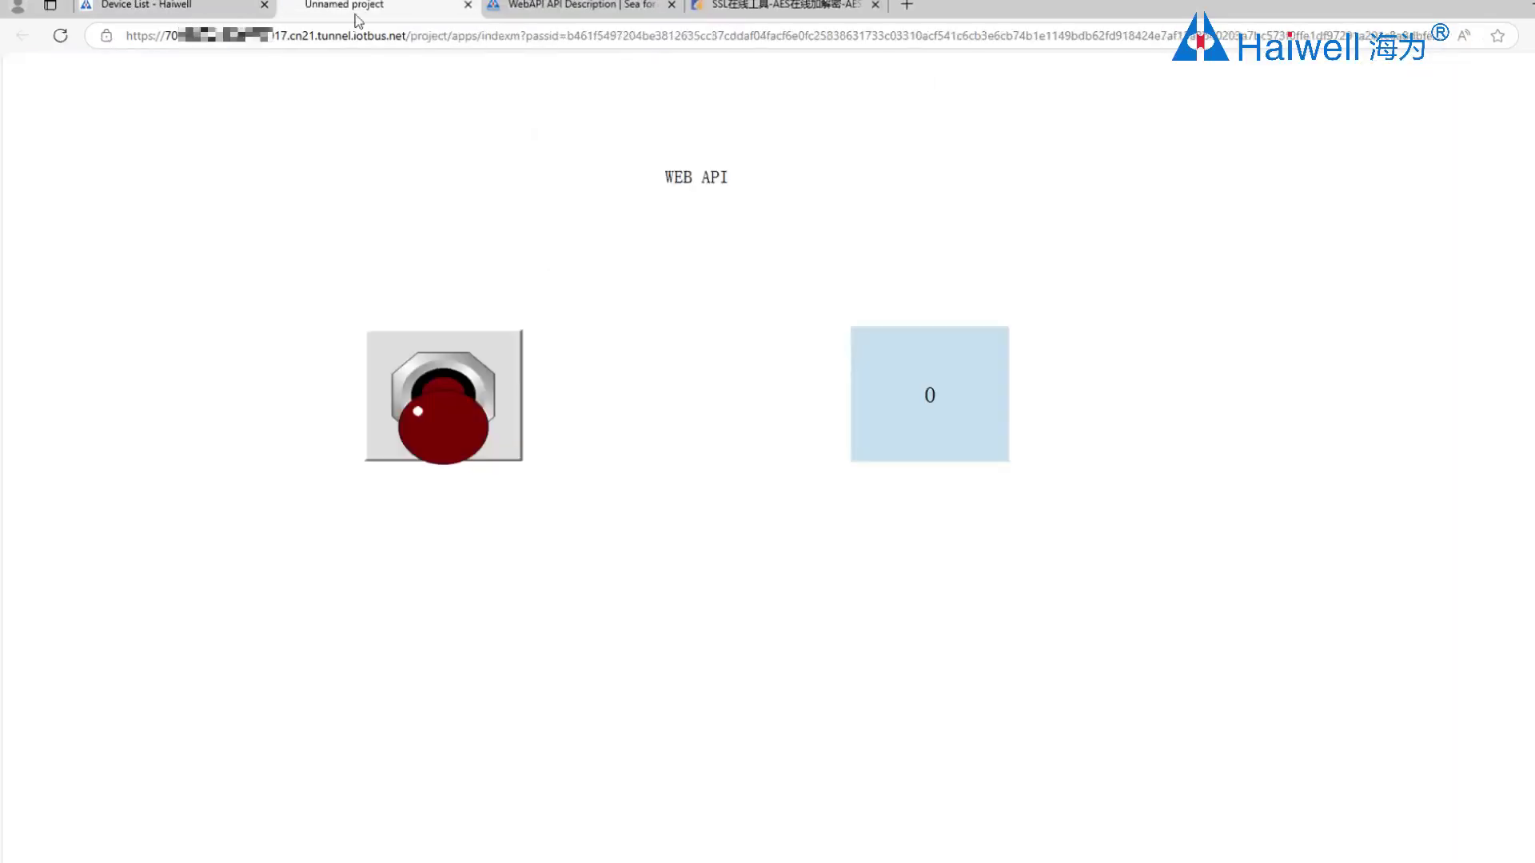
drag(357, 20, 405, 143)
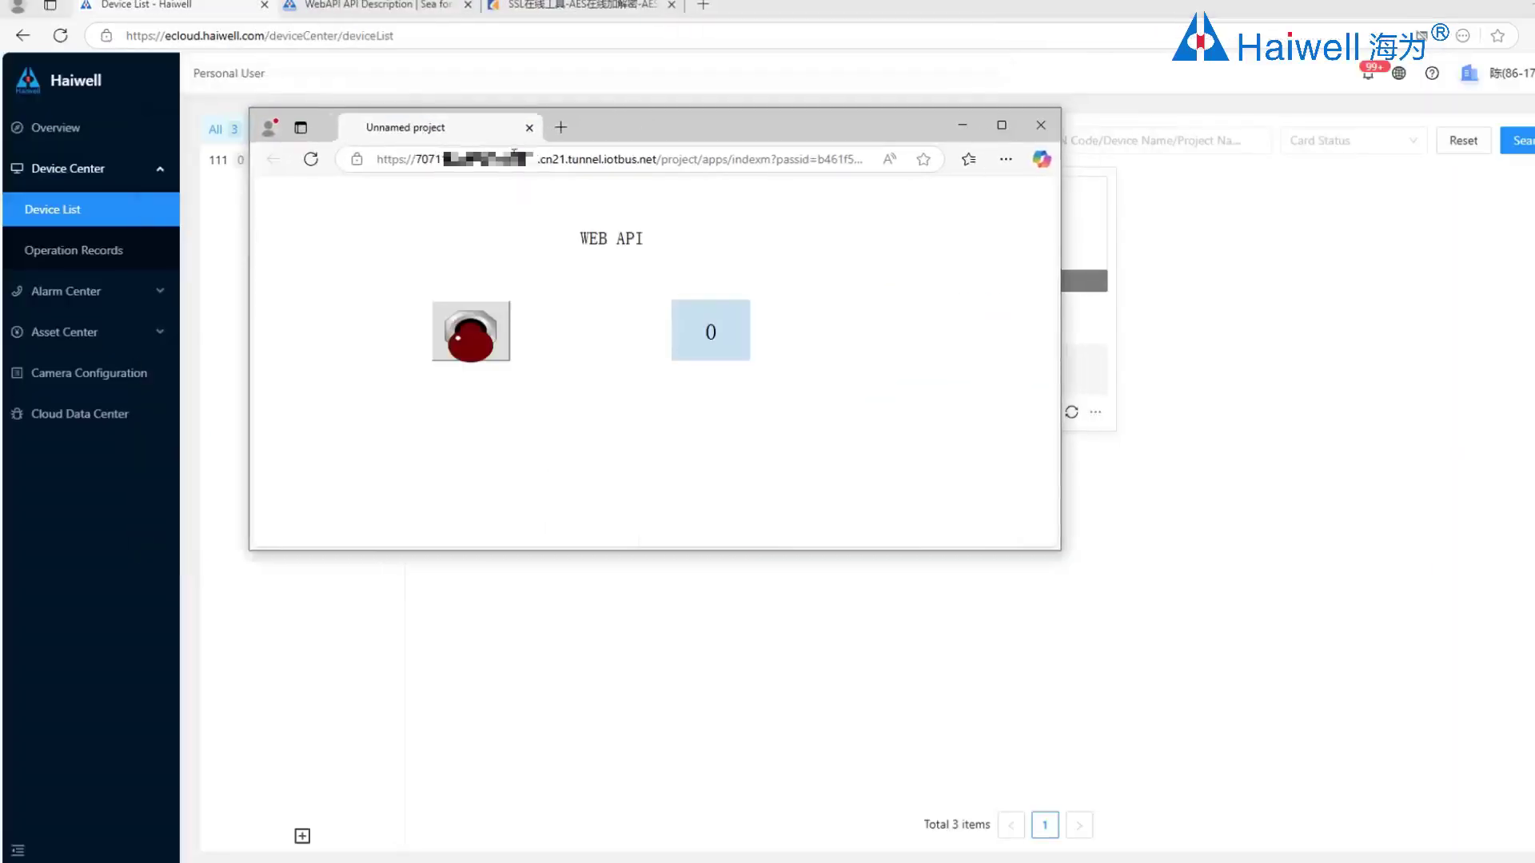
click(718, 342)
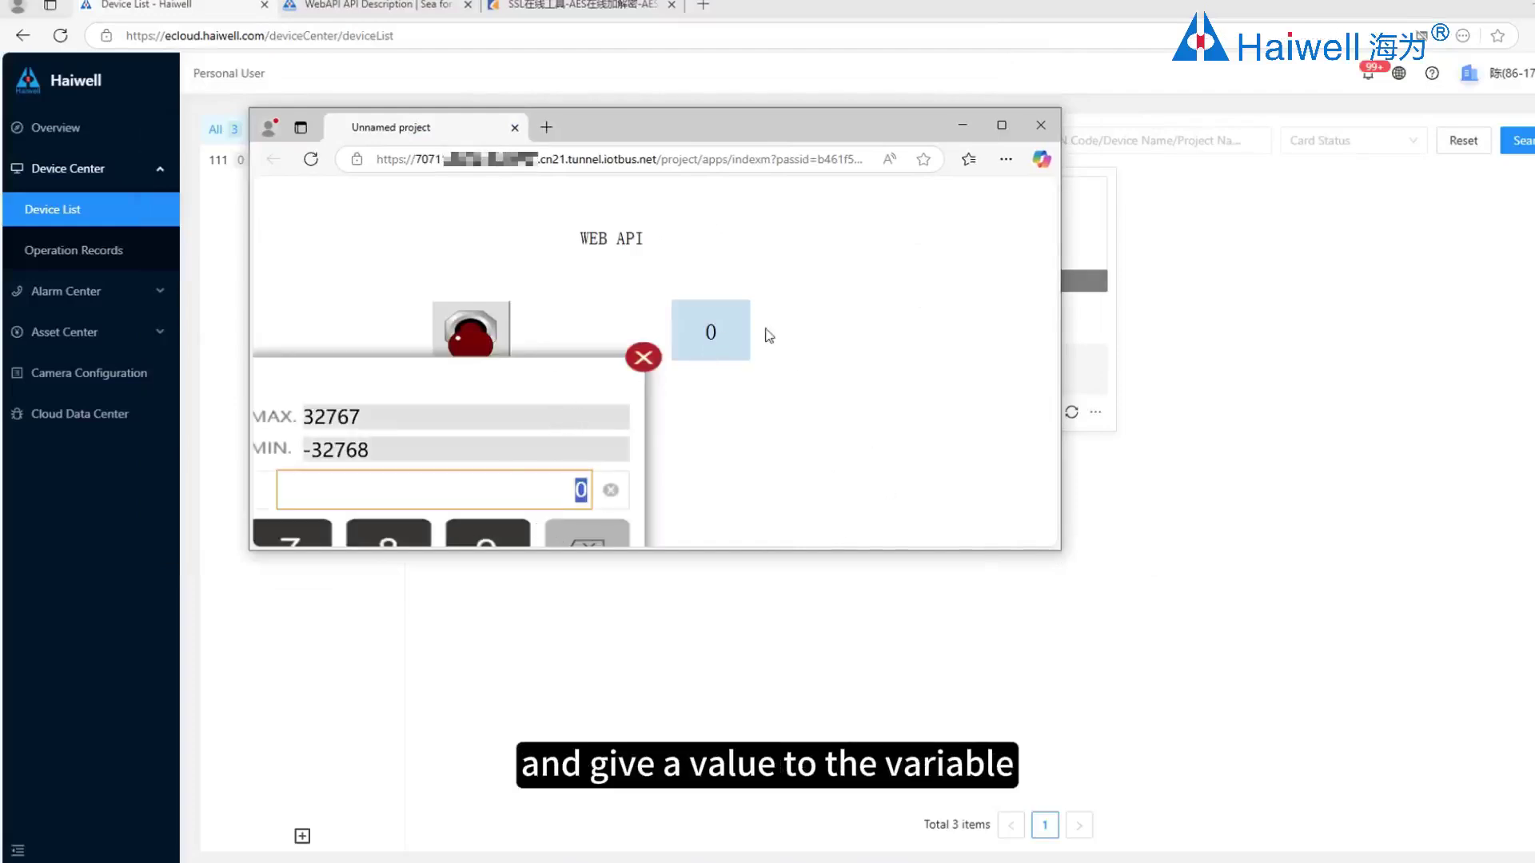
text(25)
key(Return)
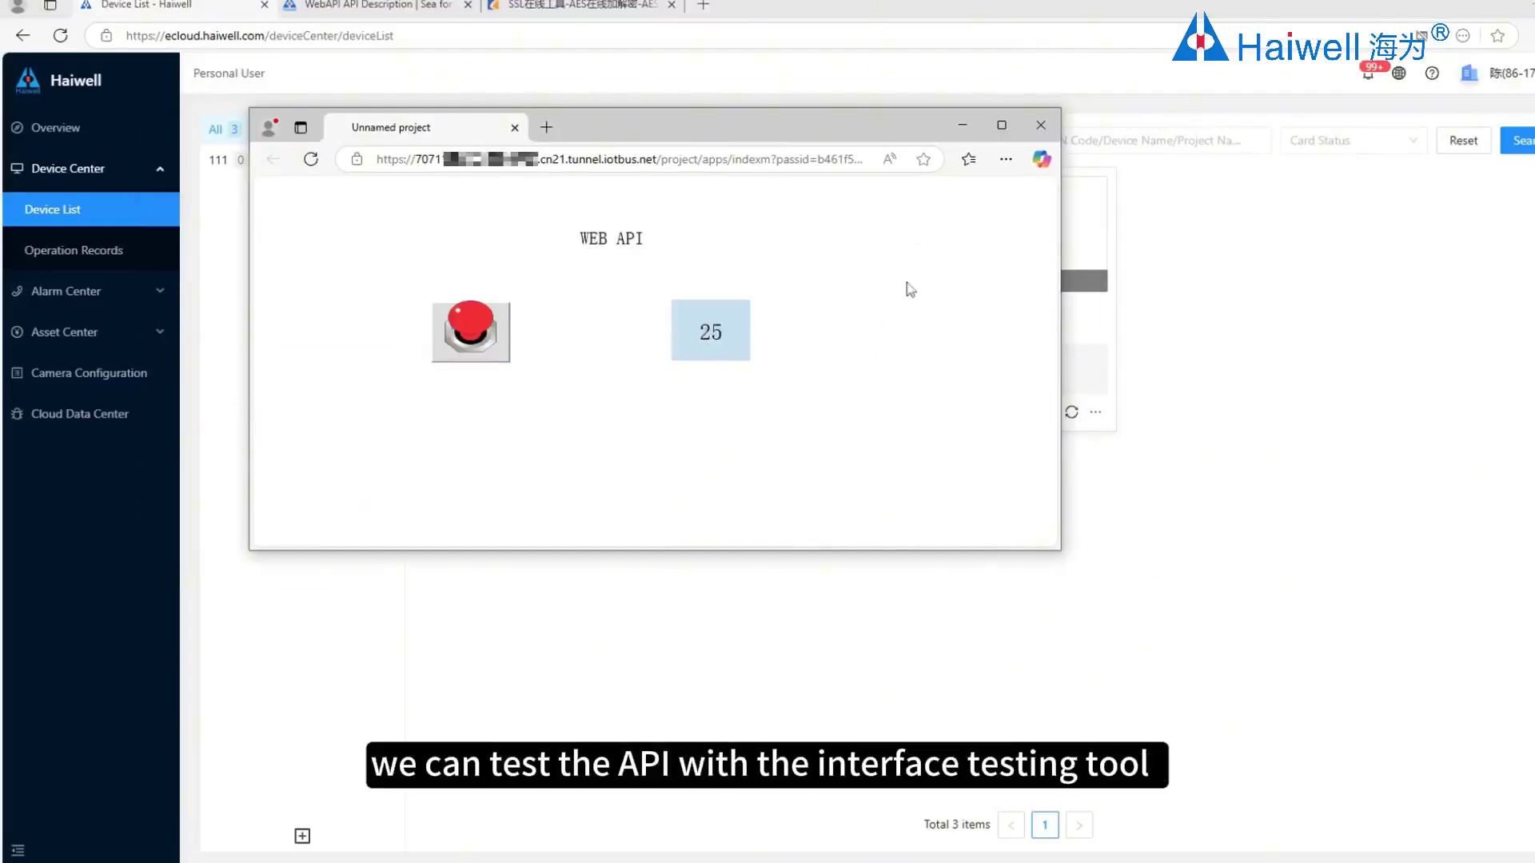
click(962, 127)
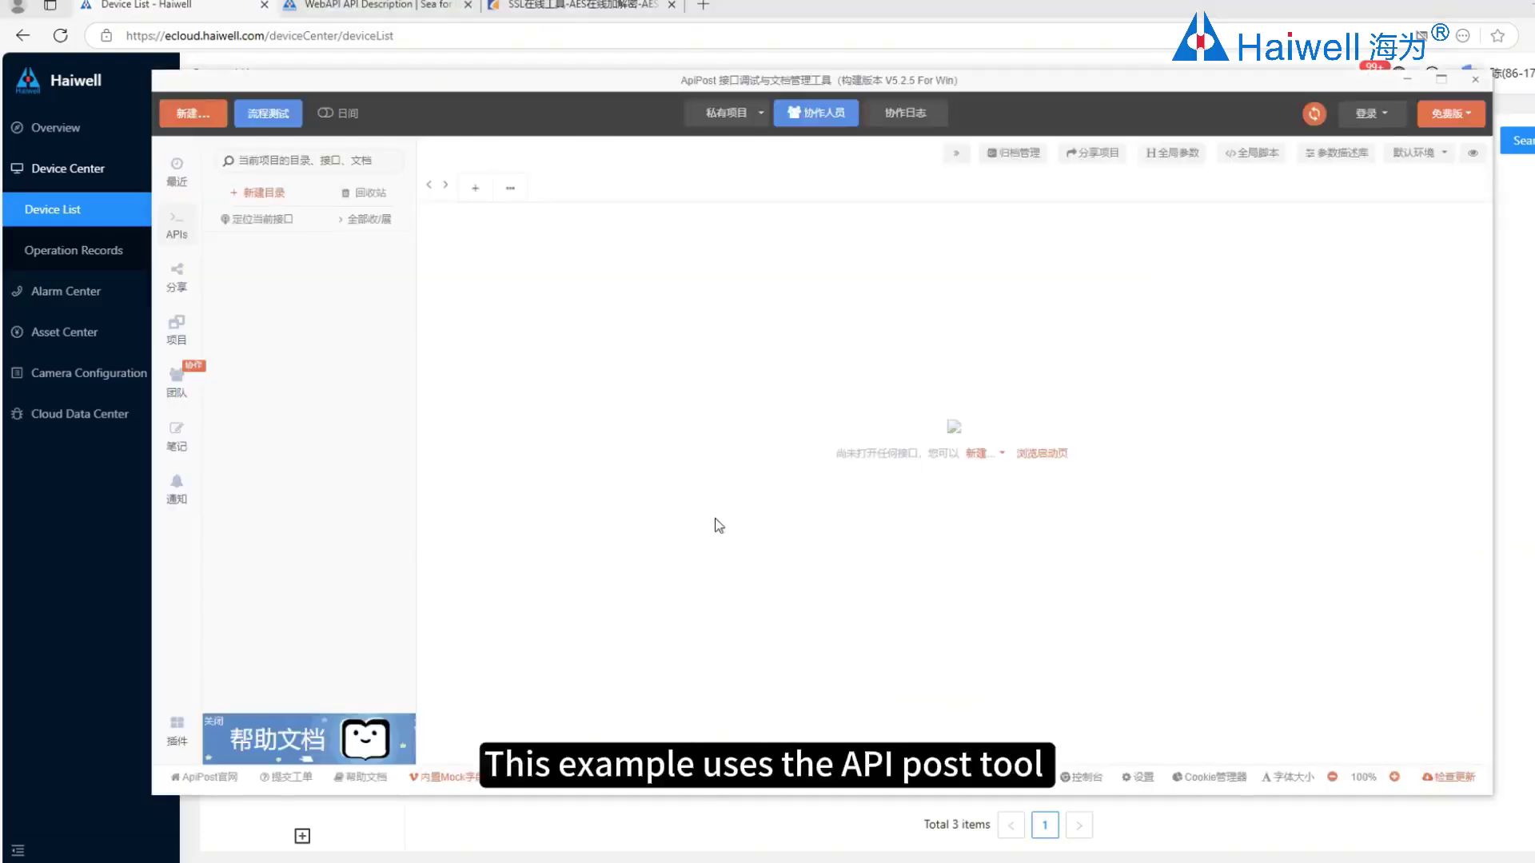
Step: Create a new ApiPost interface that uses the POST request method
click(196, 116)
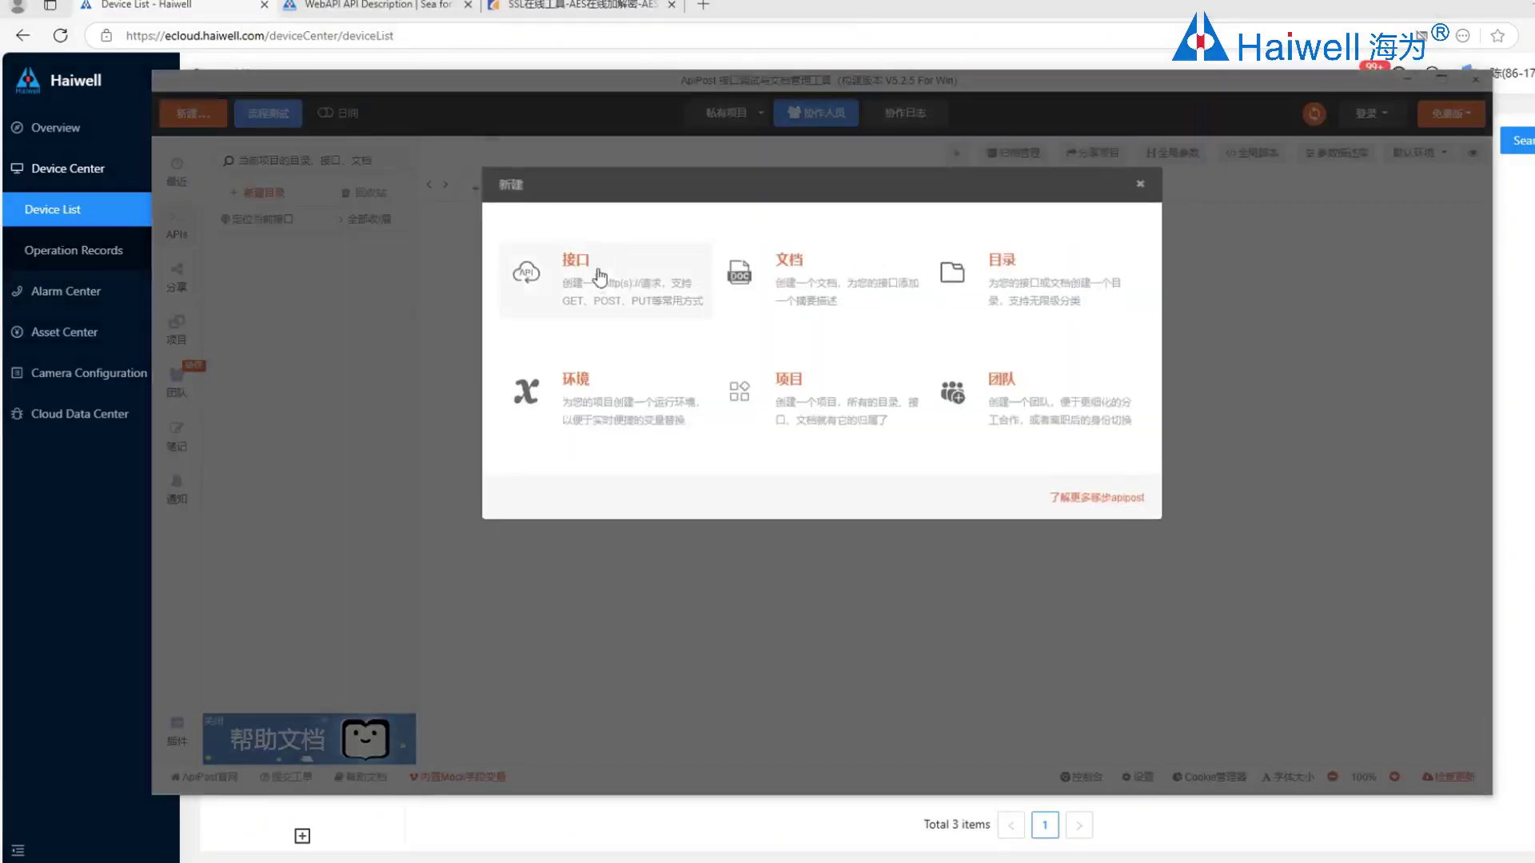
click(600, 280)
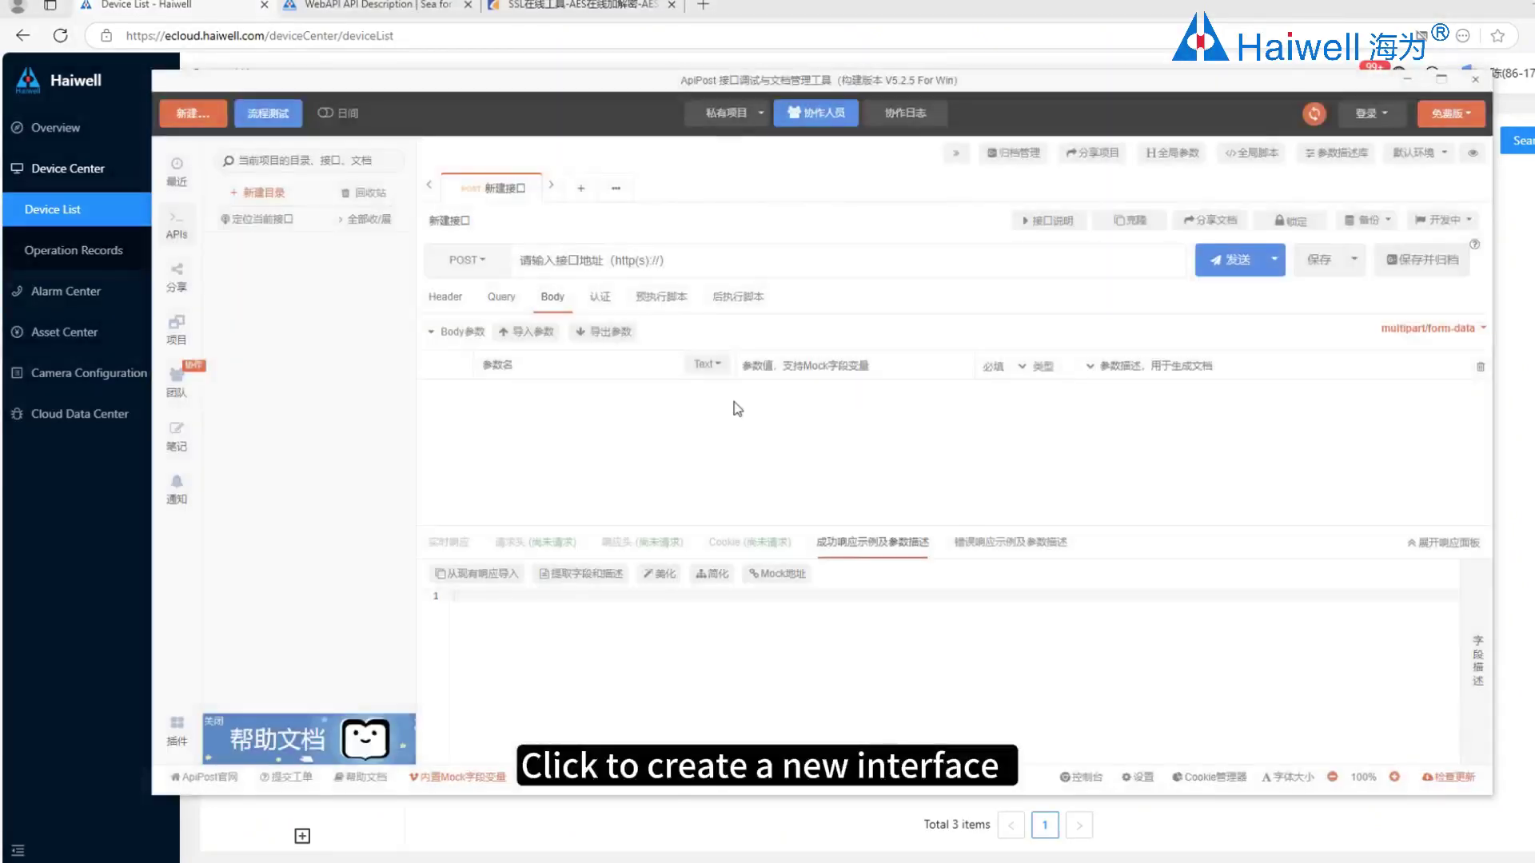
click(471, 261)
click(474, 299)
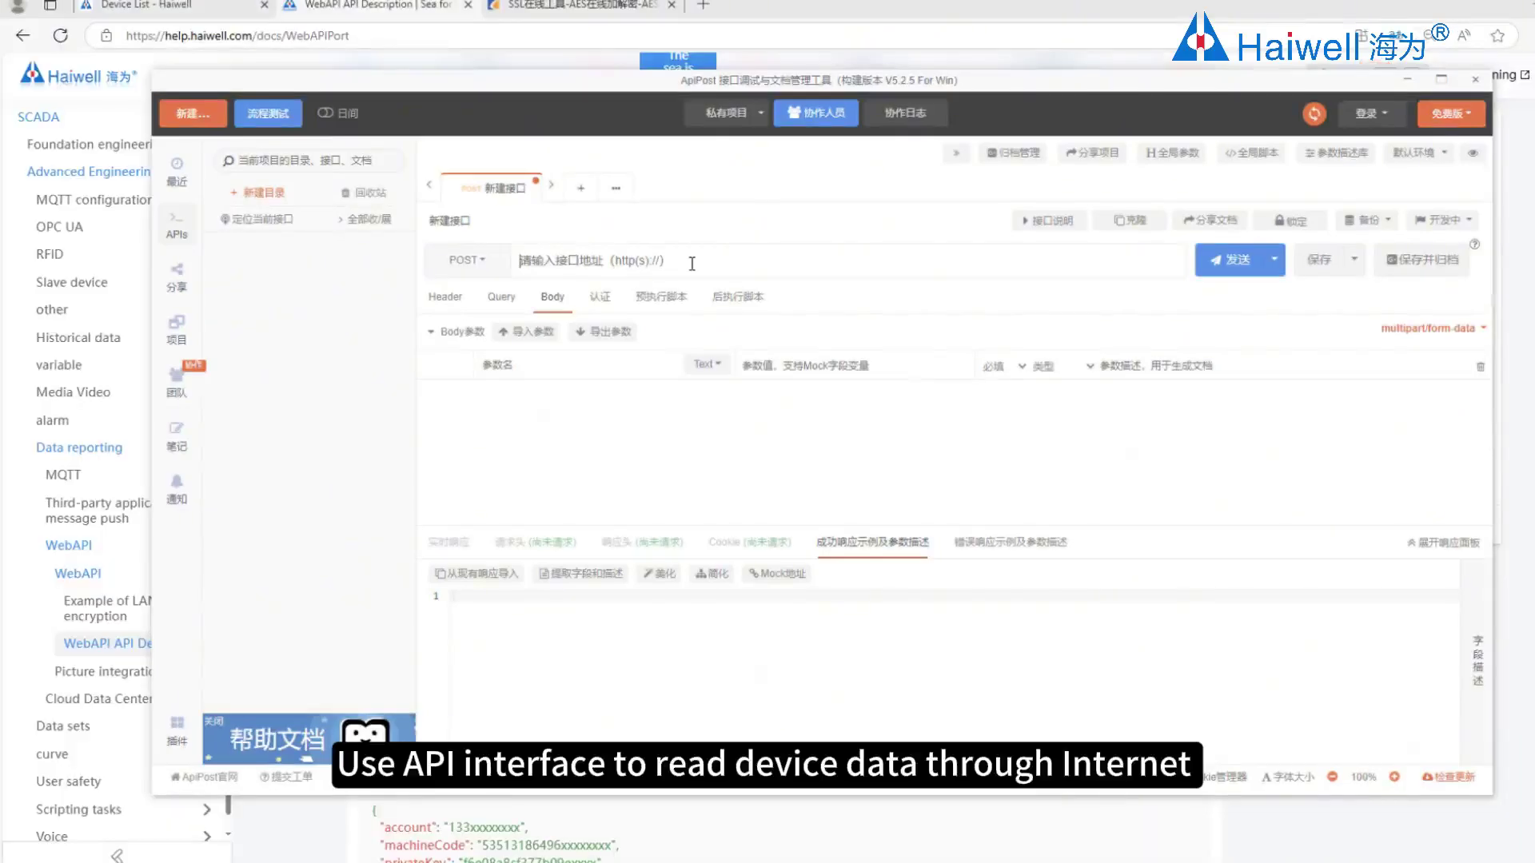
Step: Point the request at the getTagsValue URL with an application/json sample JSON body
text(https://cloud.haiwell.com/api/project/machine/datagroup/getTagsValue)
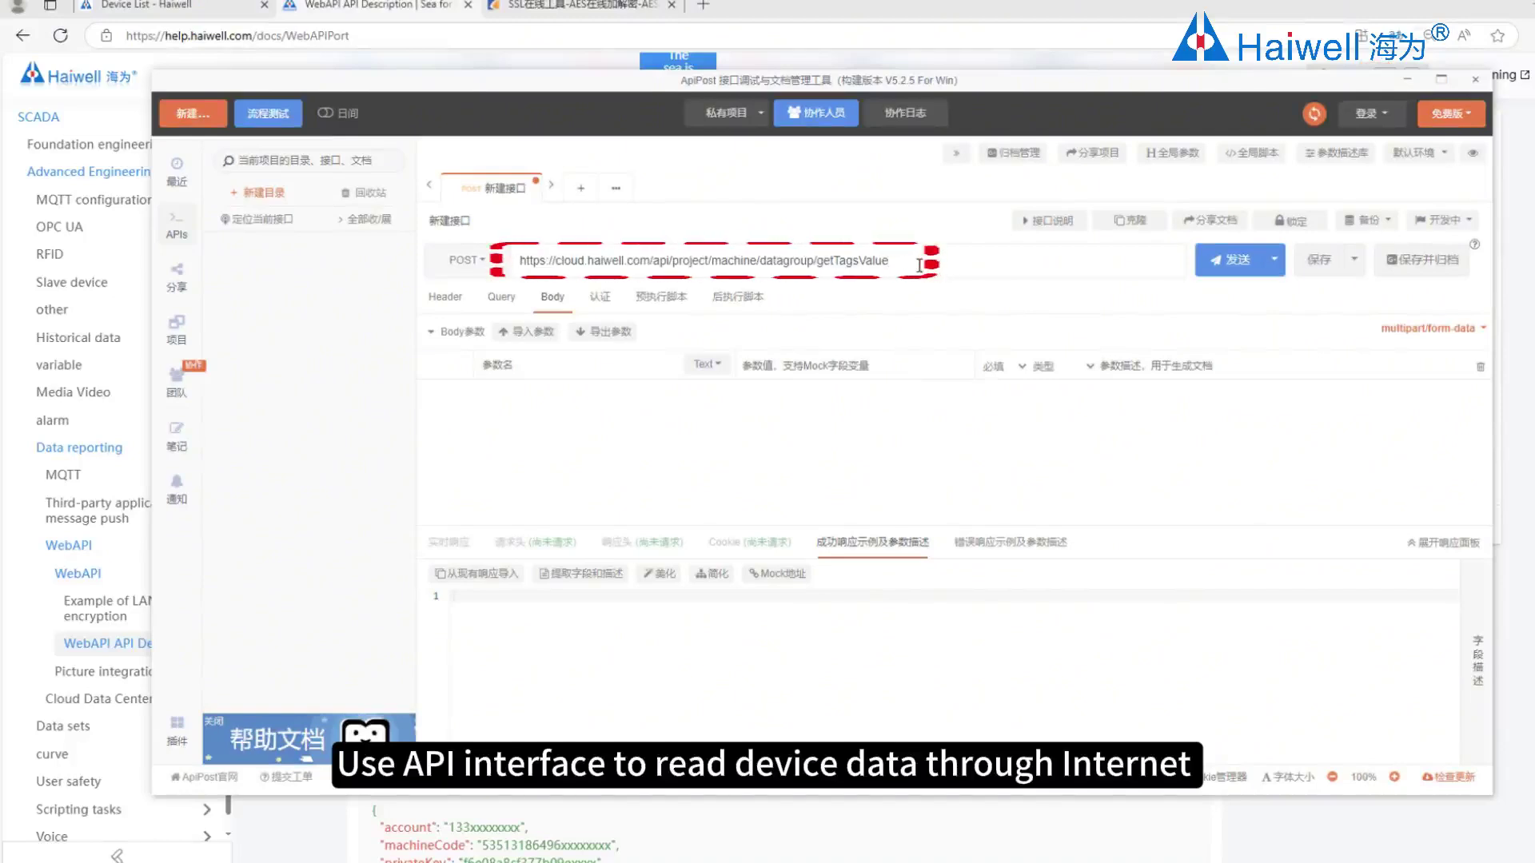
click(1428, 328)
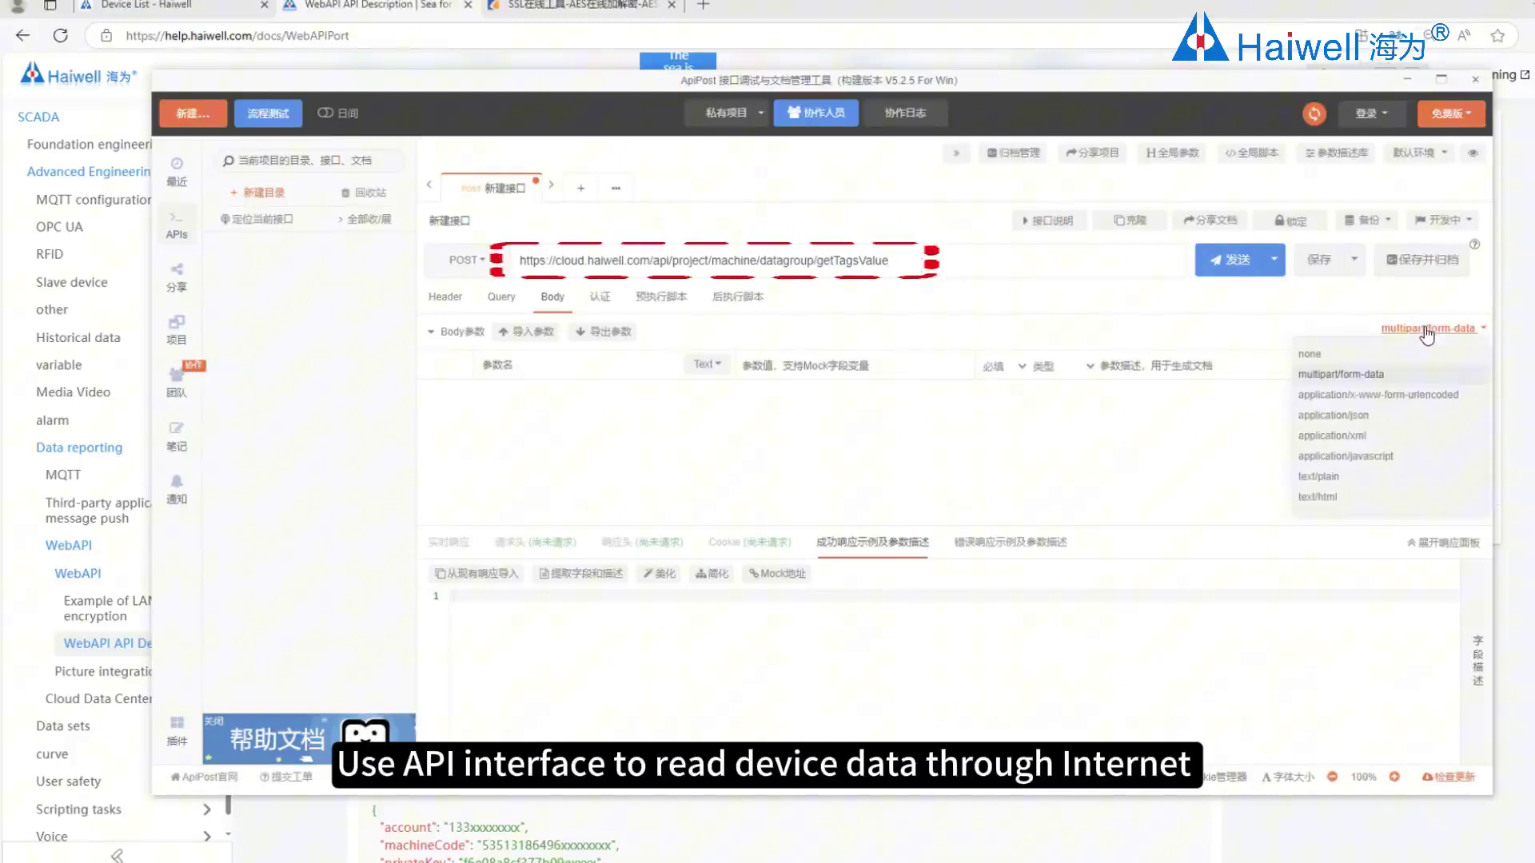
click(1387, 419)
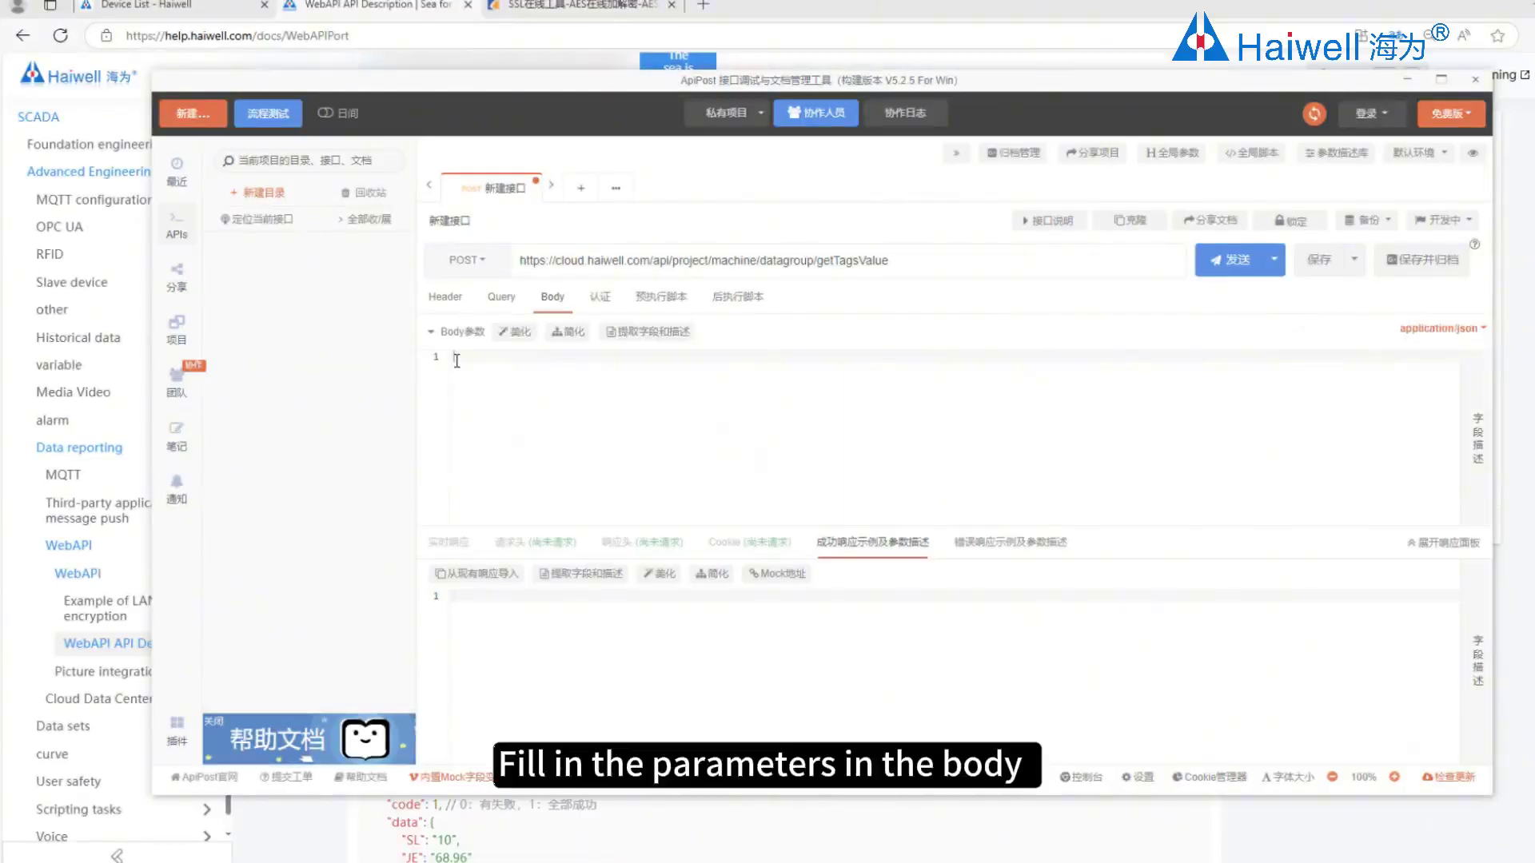
key(ctrl+v)
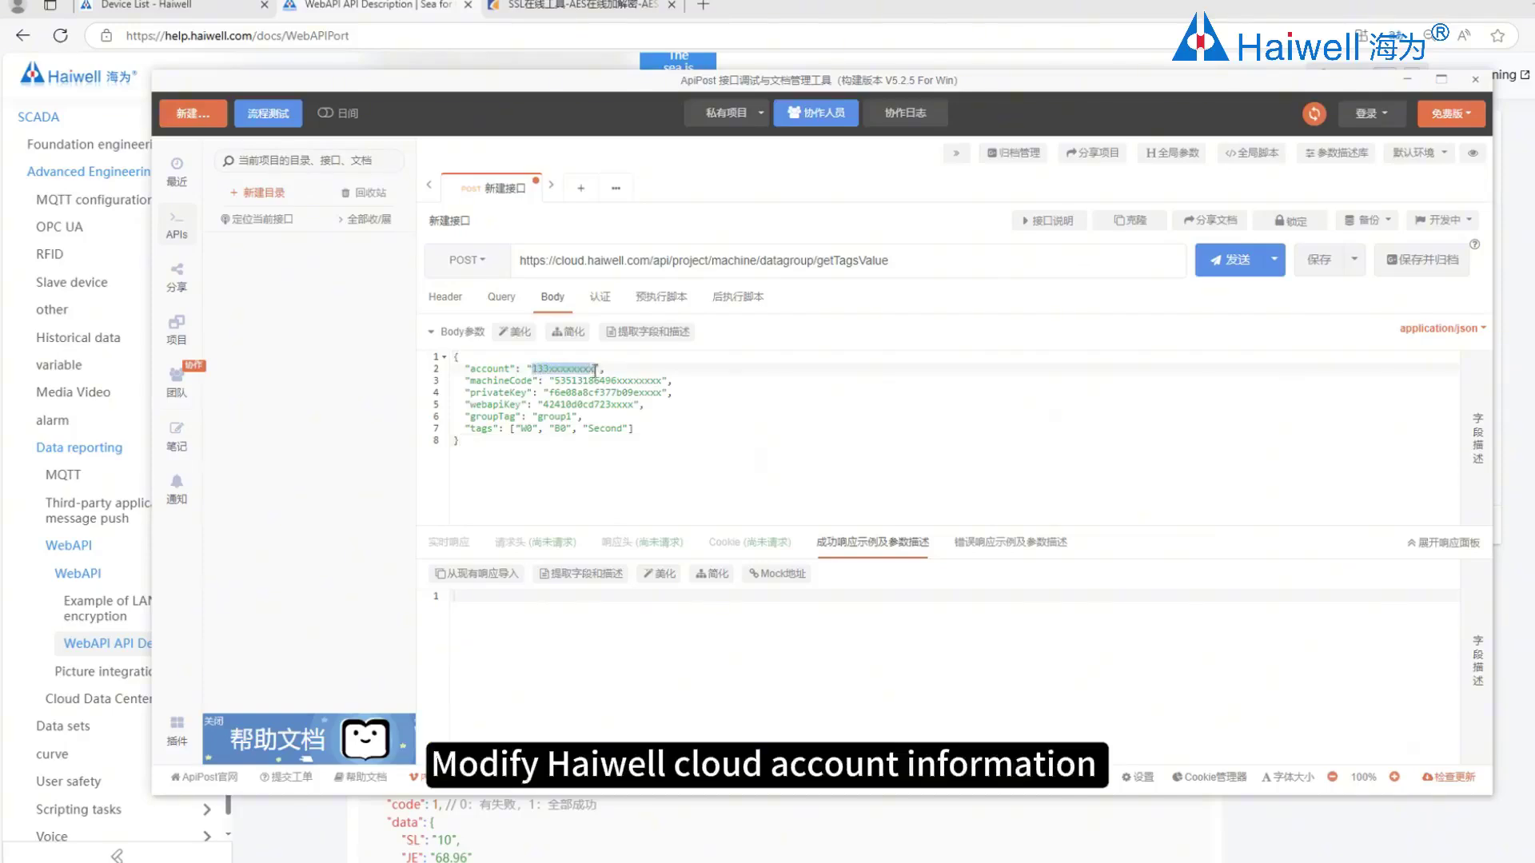
Step: Fill in the account value in the JSON body, then bring the Haiwell Cloud browser page forward
text(17)
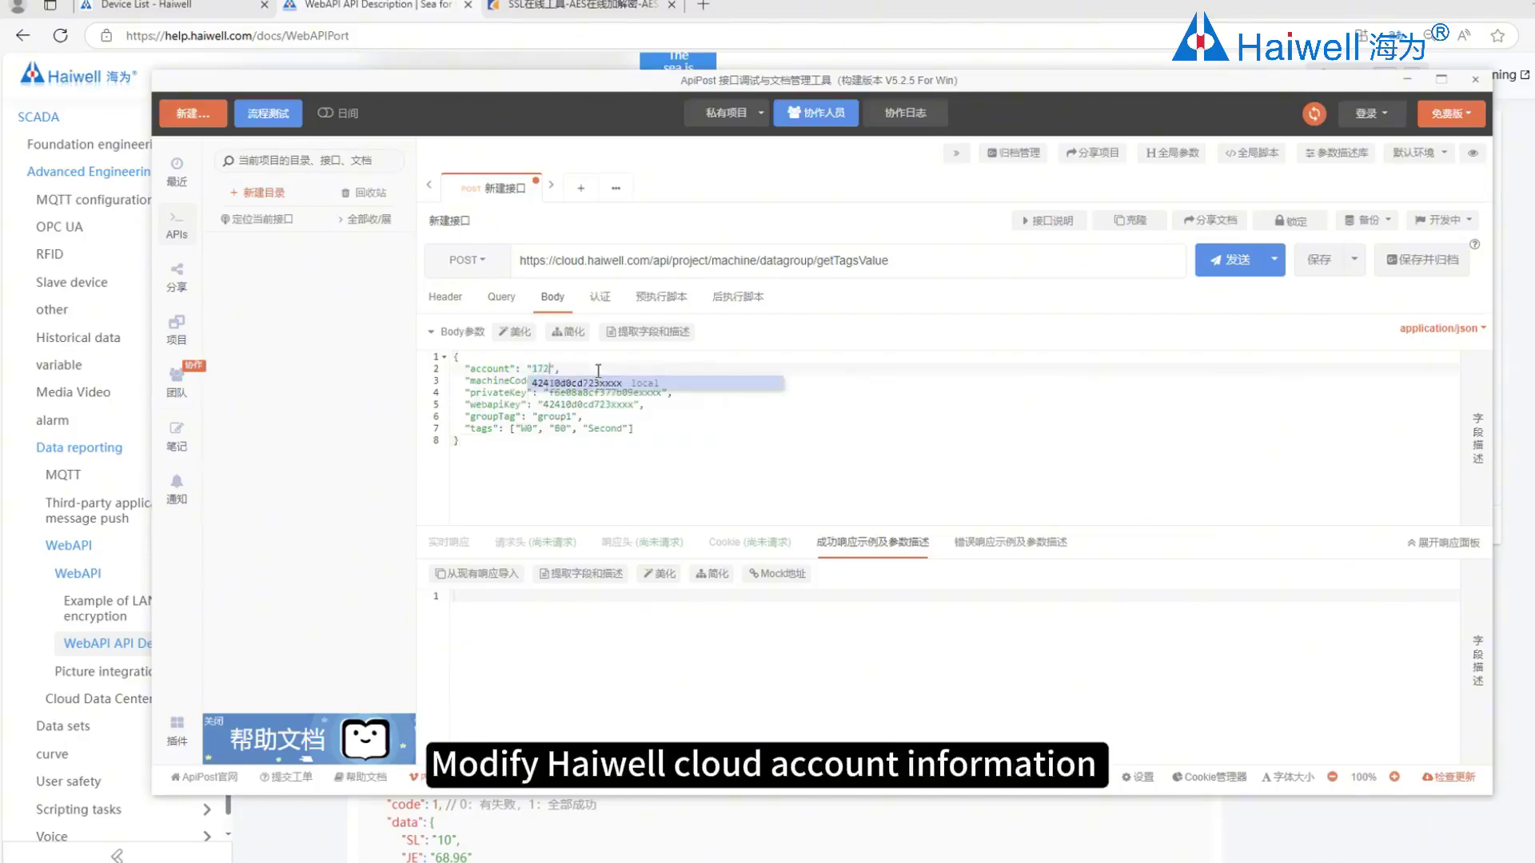
key(Escape)
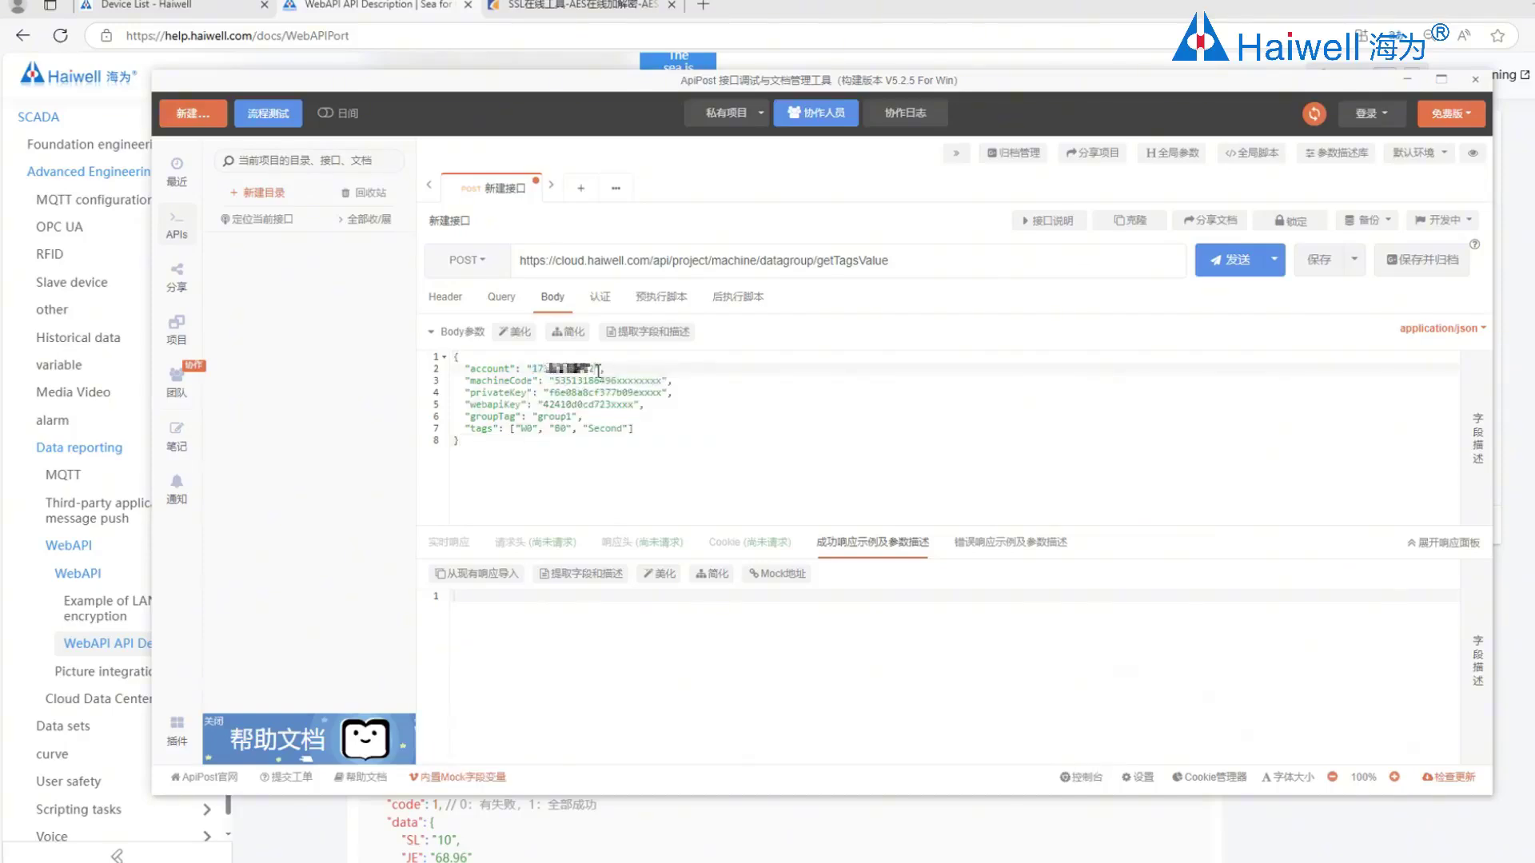
click(617, 389)
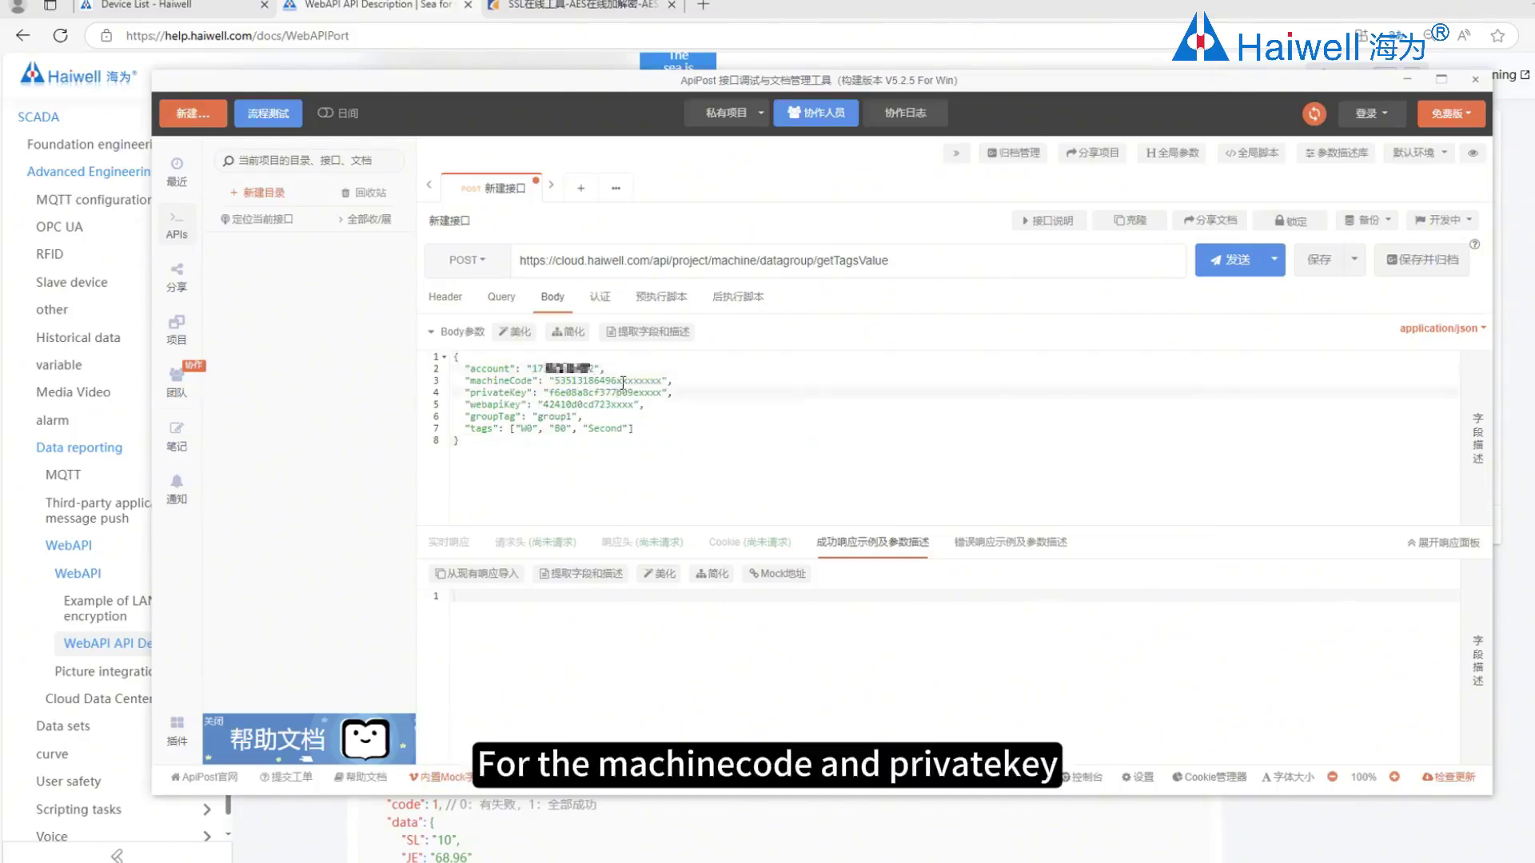
click(622, 381)
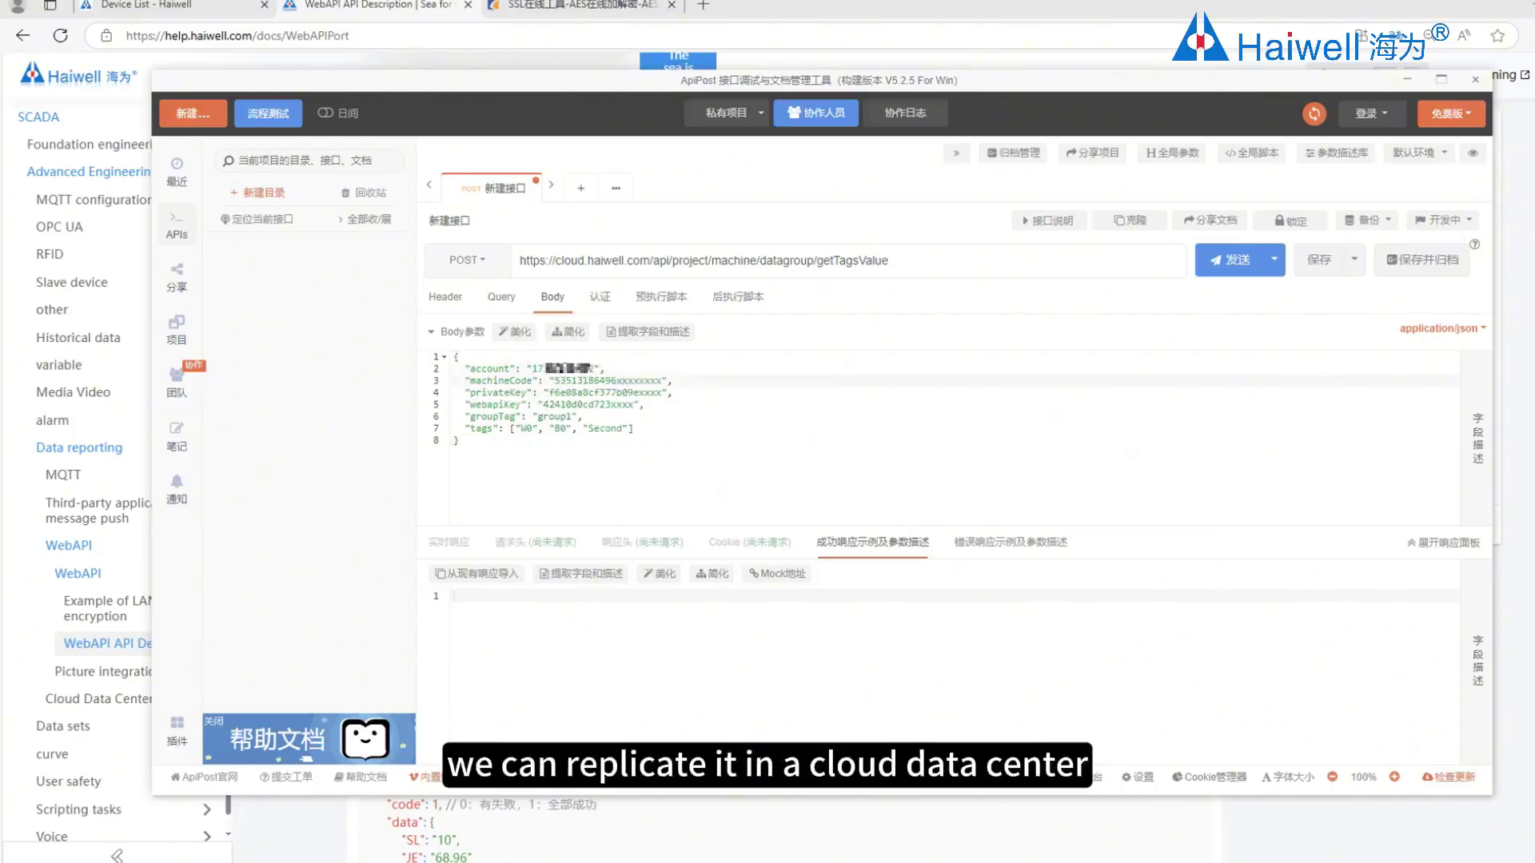
mouse_move(483, 827)
click(483, 799)
Step: Copy the device's PN code from the webapi application settings into the request's machineCode value
click(88, 411)
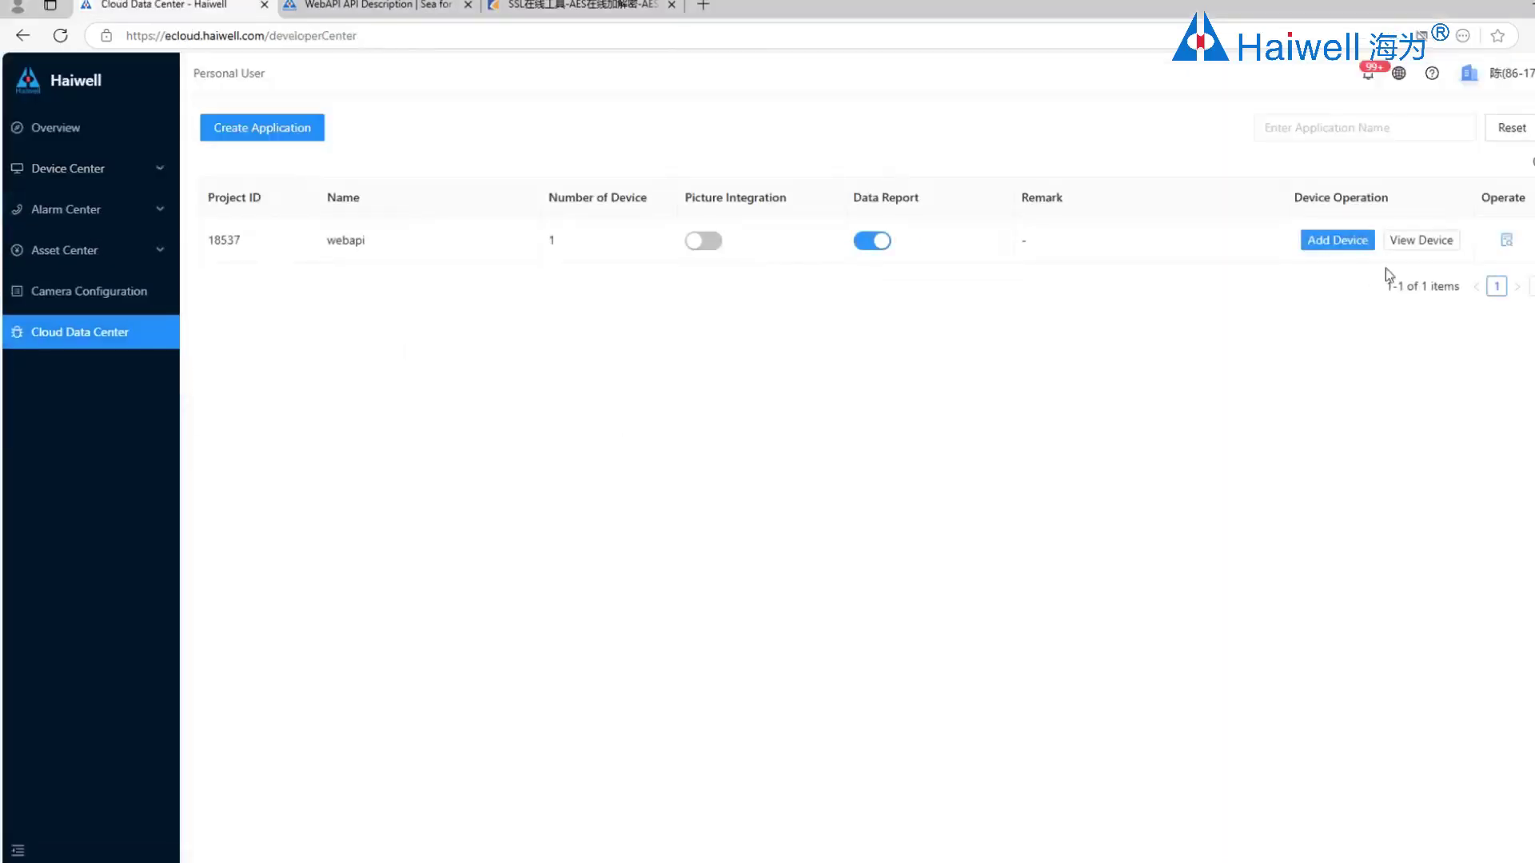
click(1506, 239)
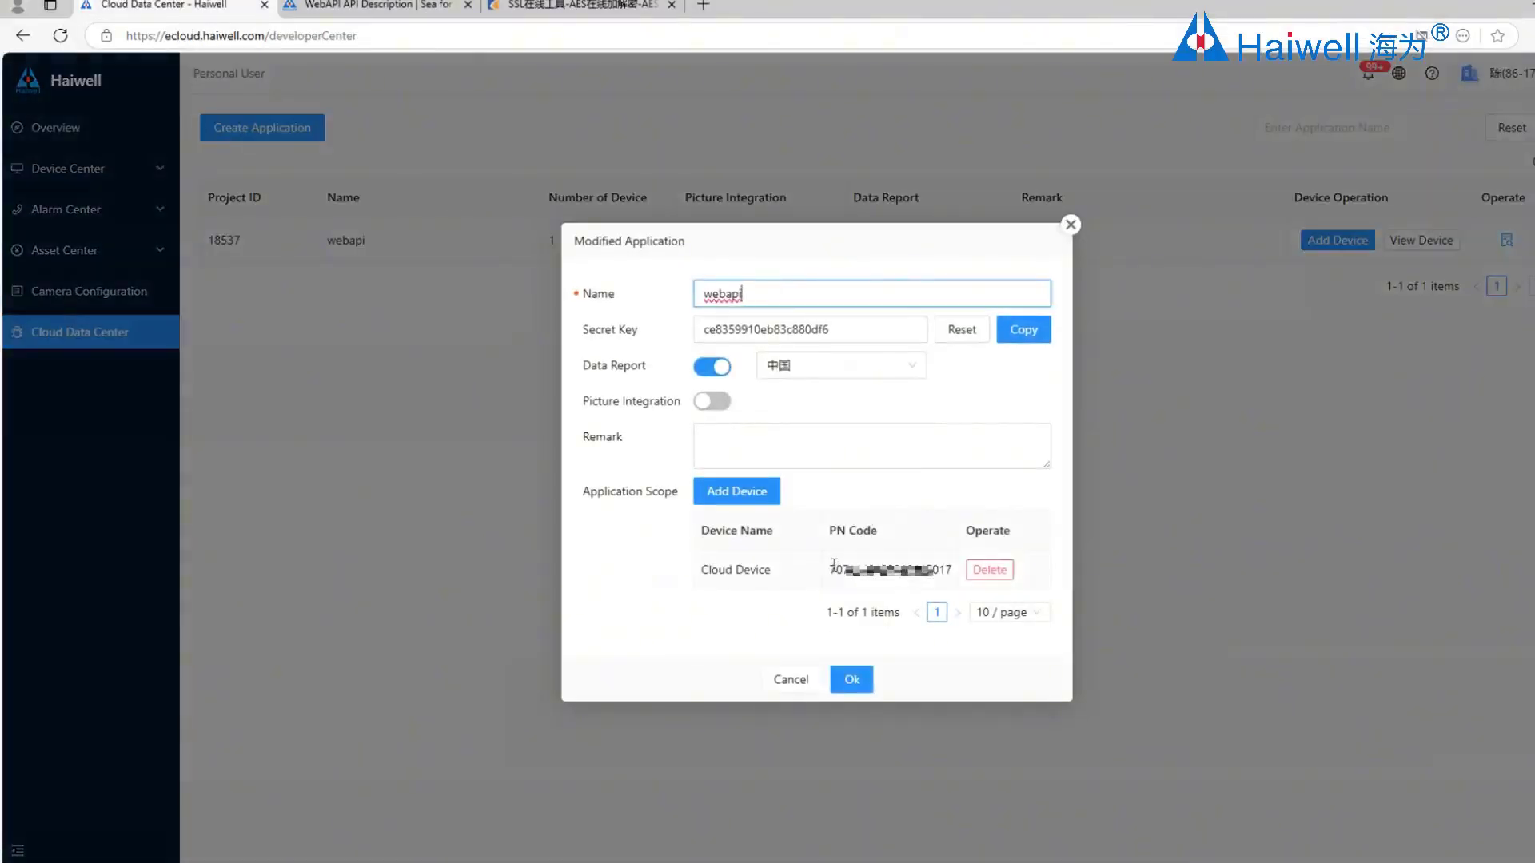
drag(834, 565, 930, 575)
click(932, 611)
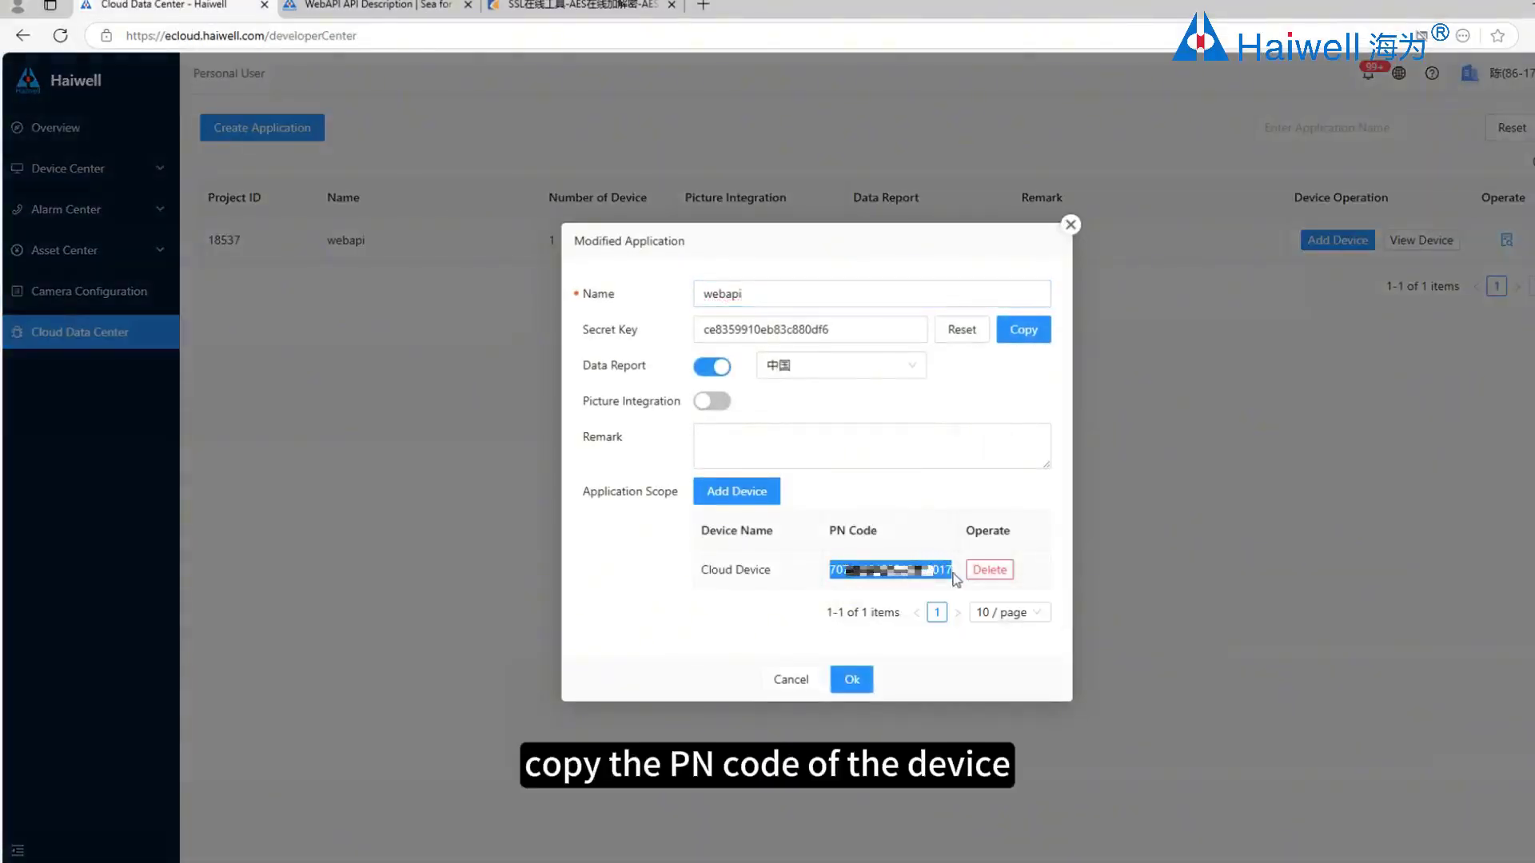
click(917, 680)
key(alt+Tab)
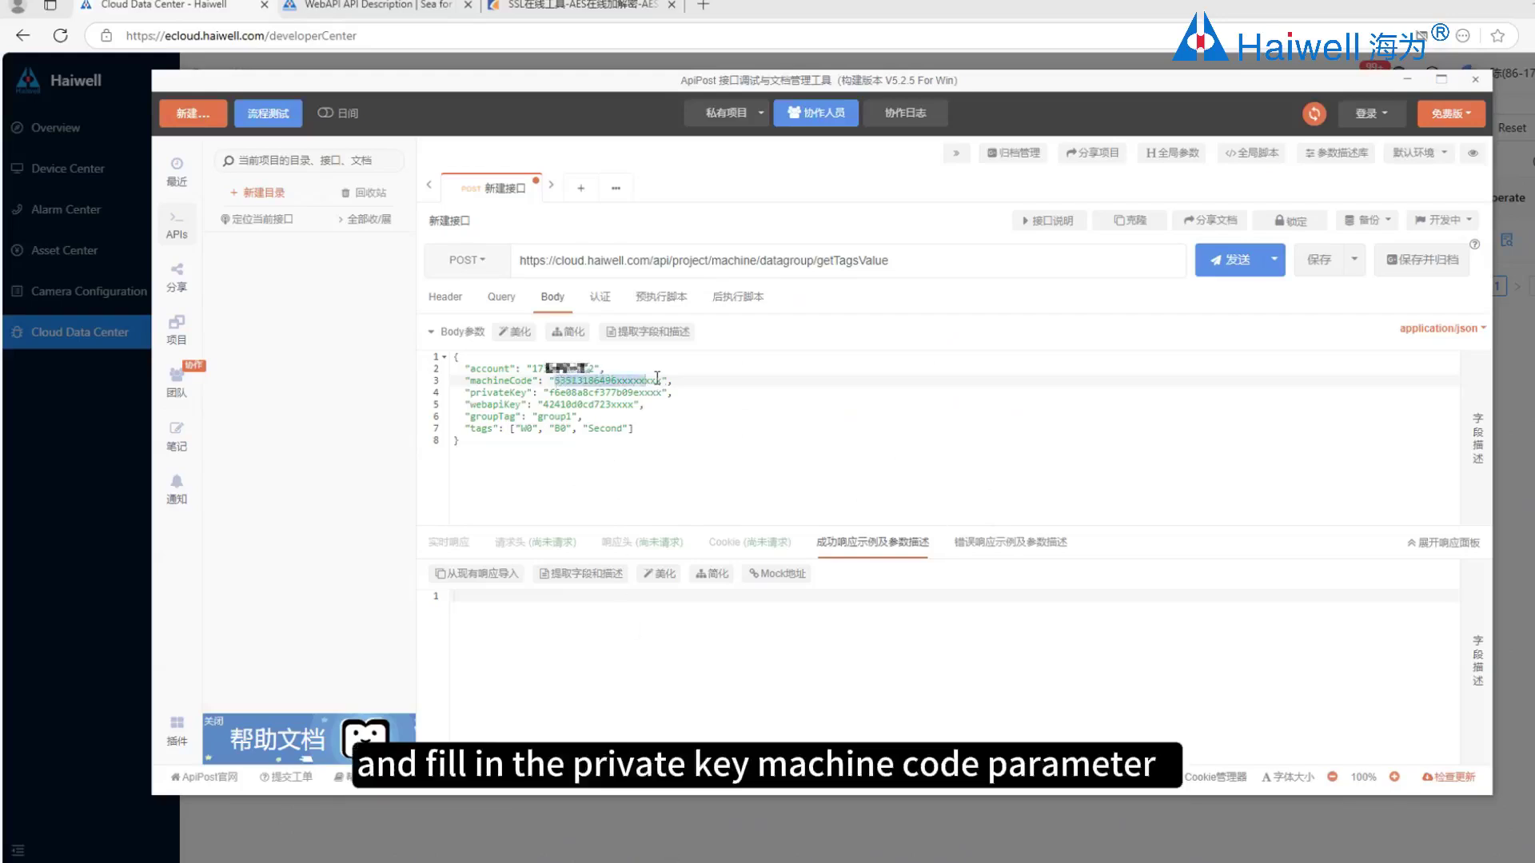
drag(658, 379, 662, 379)
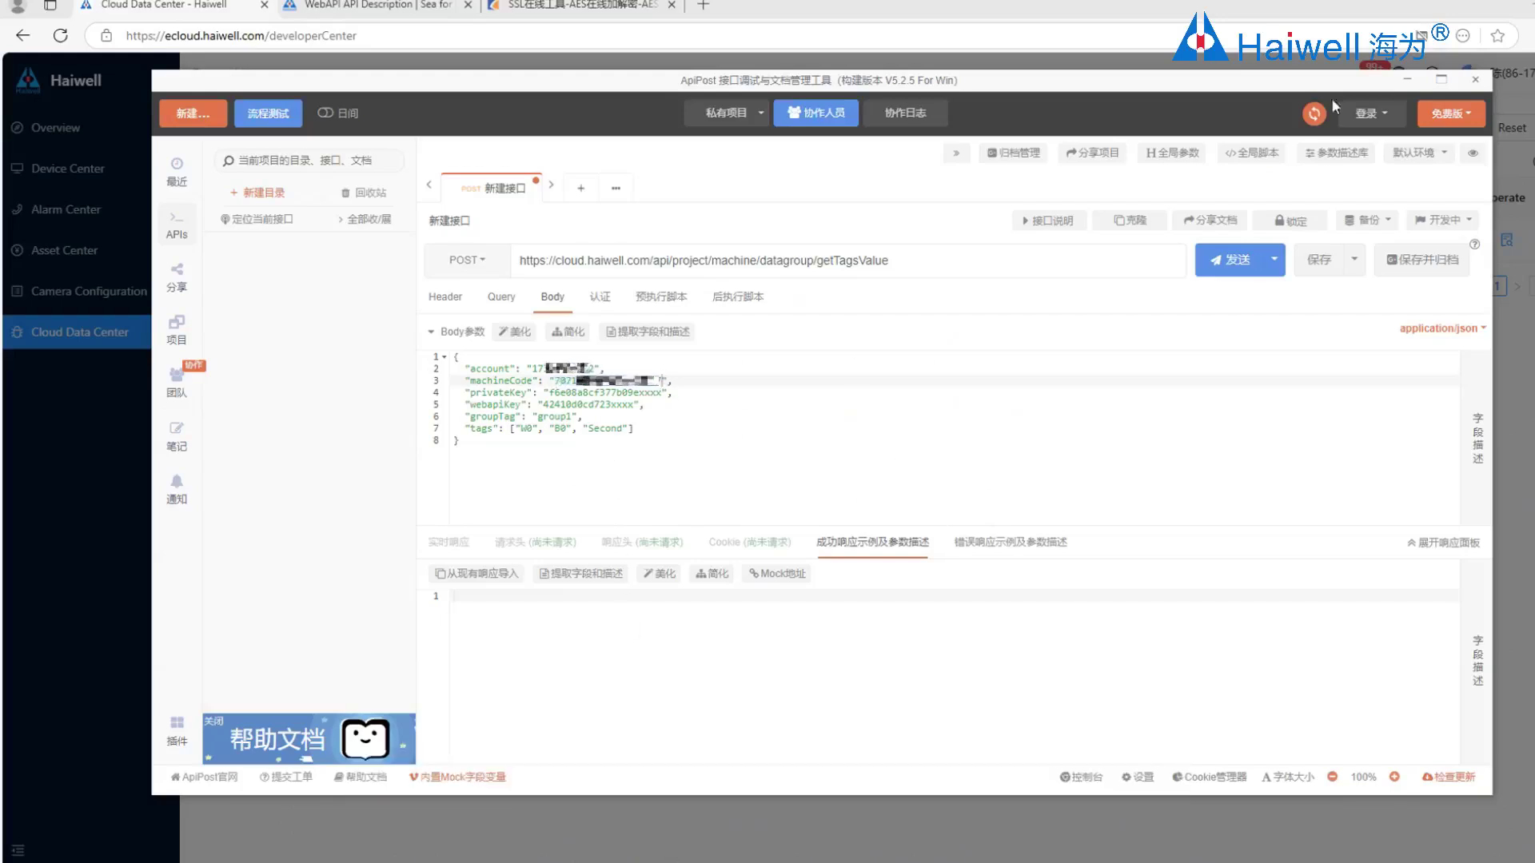
key(alt+Tab)
Step: Copy the webapi application's secret key and paste it into the request's privateKey field
drag(843, 330, 637, 331)
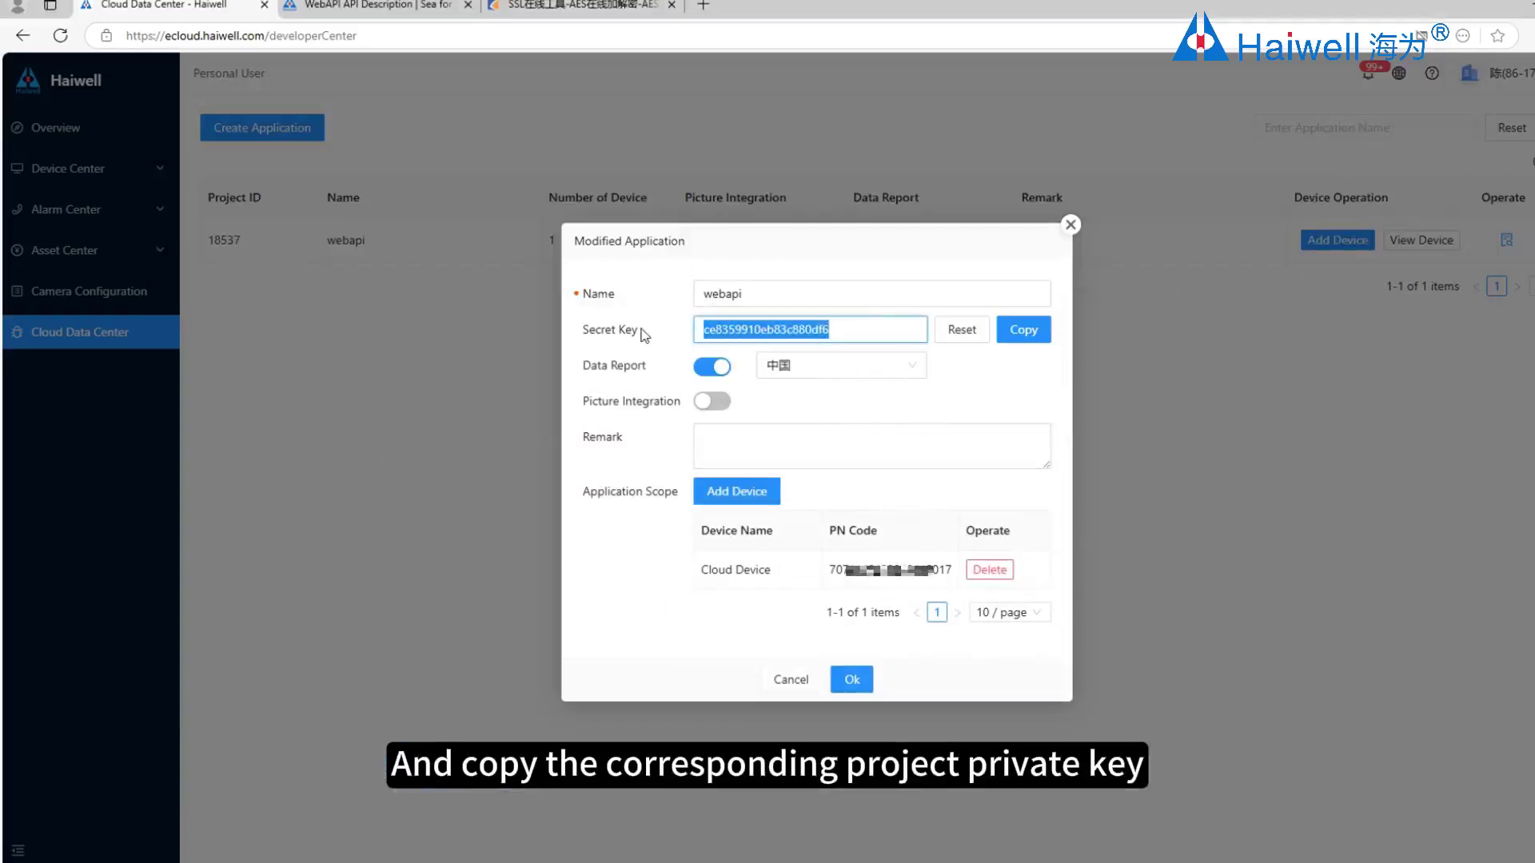
click(1023, 331)
click(1070, 224)
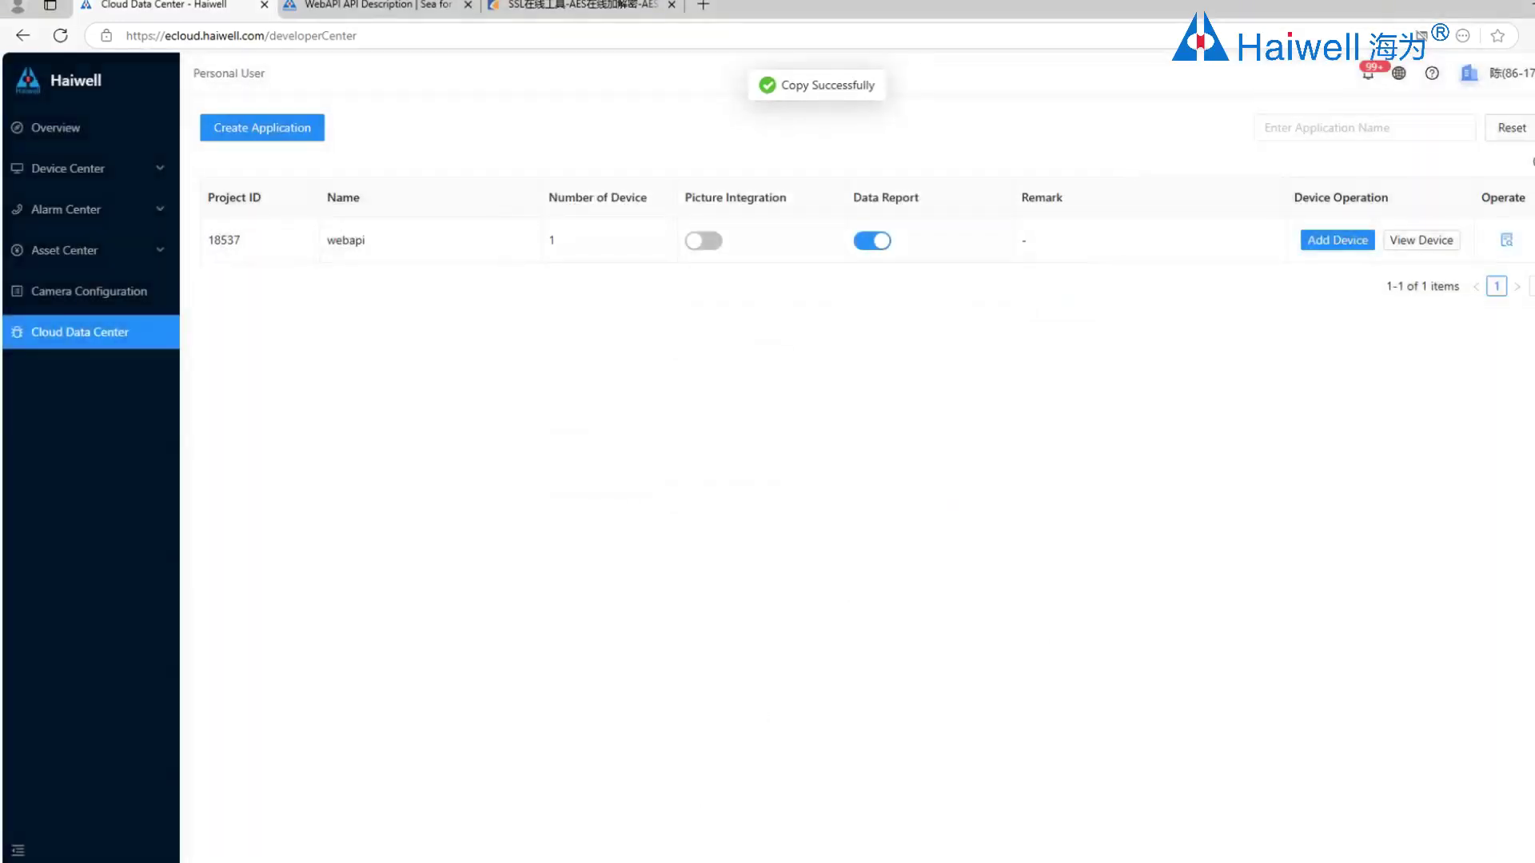
key(alt+Tab)
drag(550, 393, 662, 397)
key(ctrl+v)
click(632, 405)
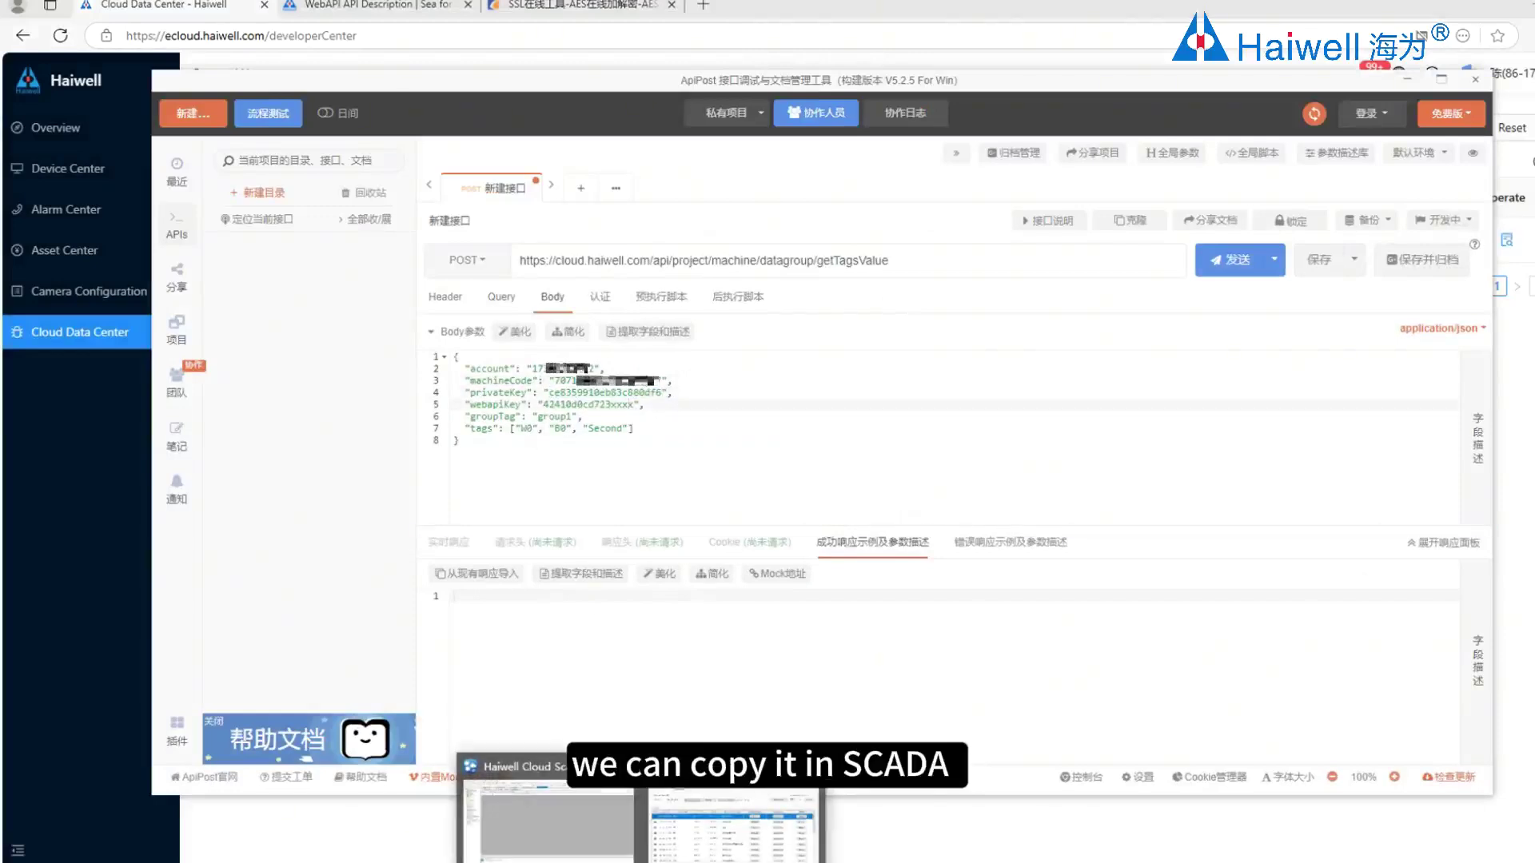
Step: Close Device Manager, open the WEB API data reporting server configuration, copy its private key, and confirm
click(578, 824)
click(1315, 189)
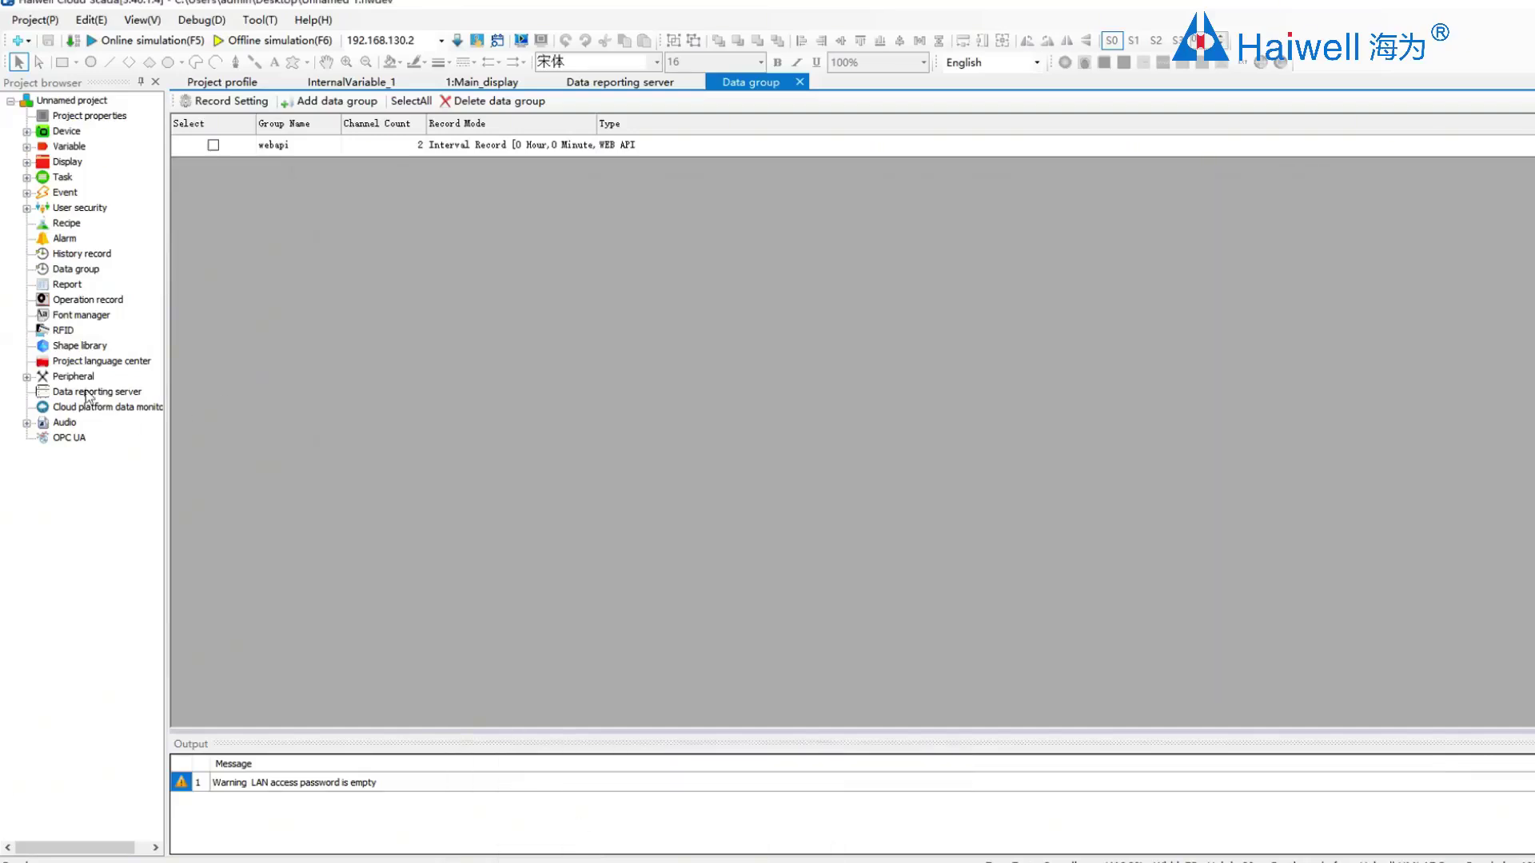
click(88, 394)
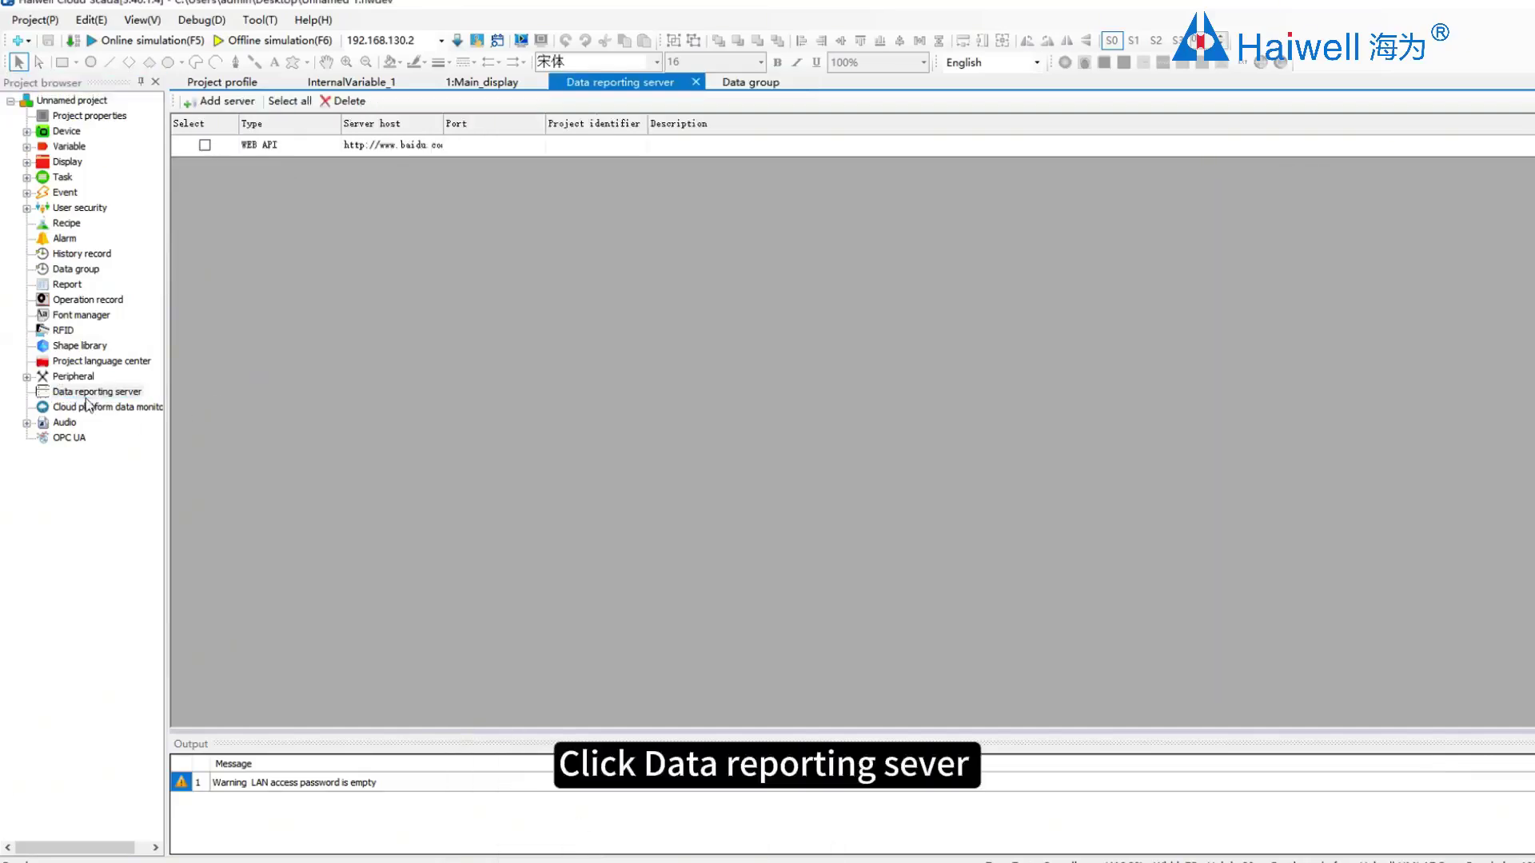
double_click(485, 145)
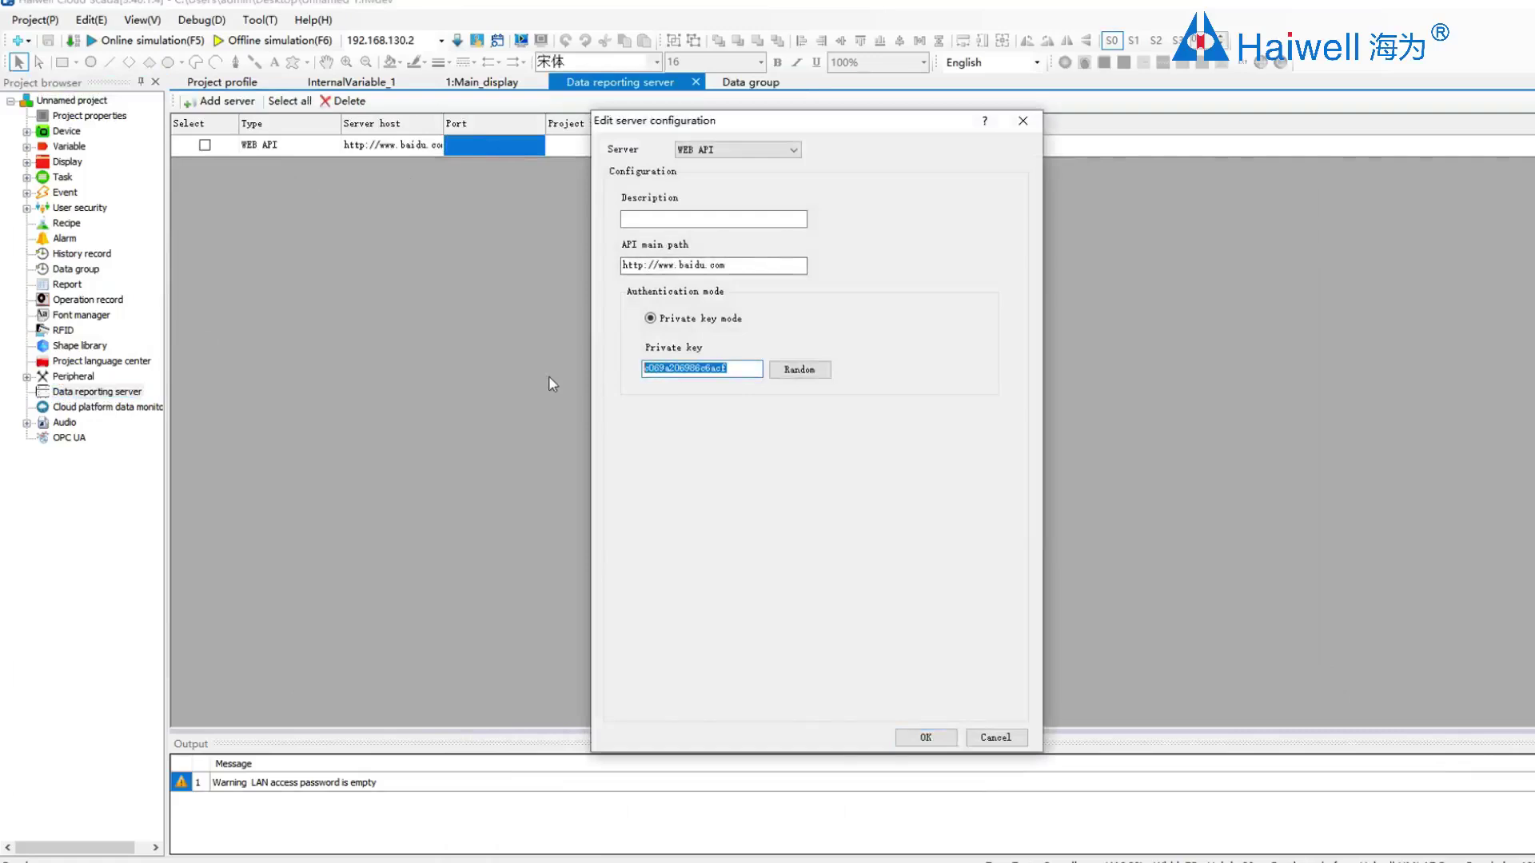
click(900, 735)
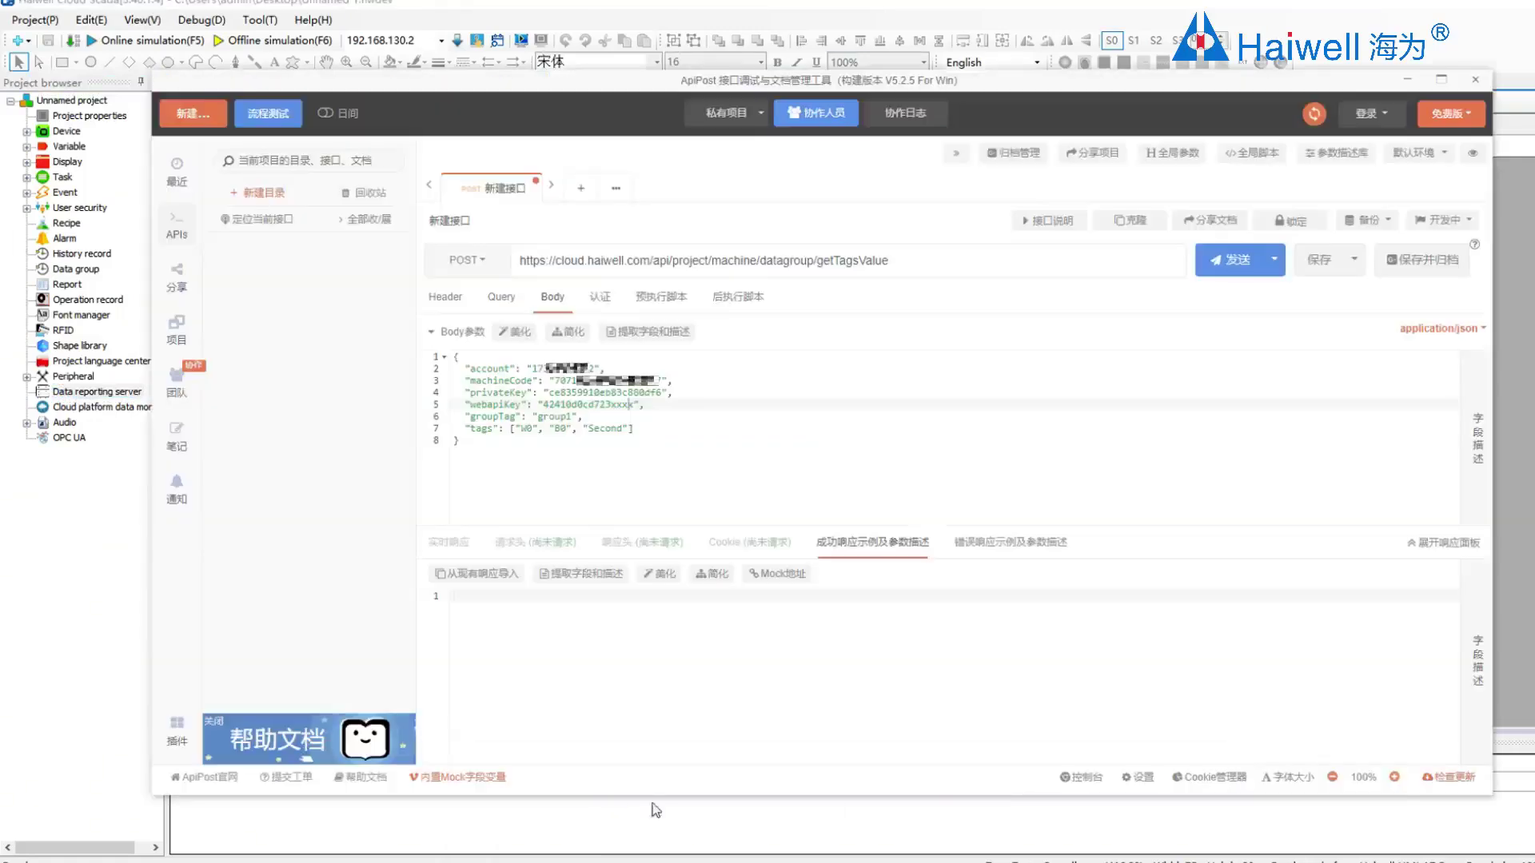
Step: Paste the SCADA private key as webapiKey, trim tags to W0 and B0, and send getTagsValue
drag(543, 404, 631, 432)
key(ctrl+v)
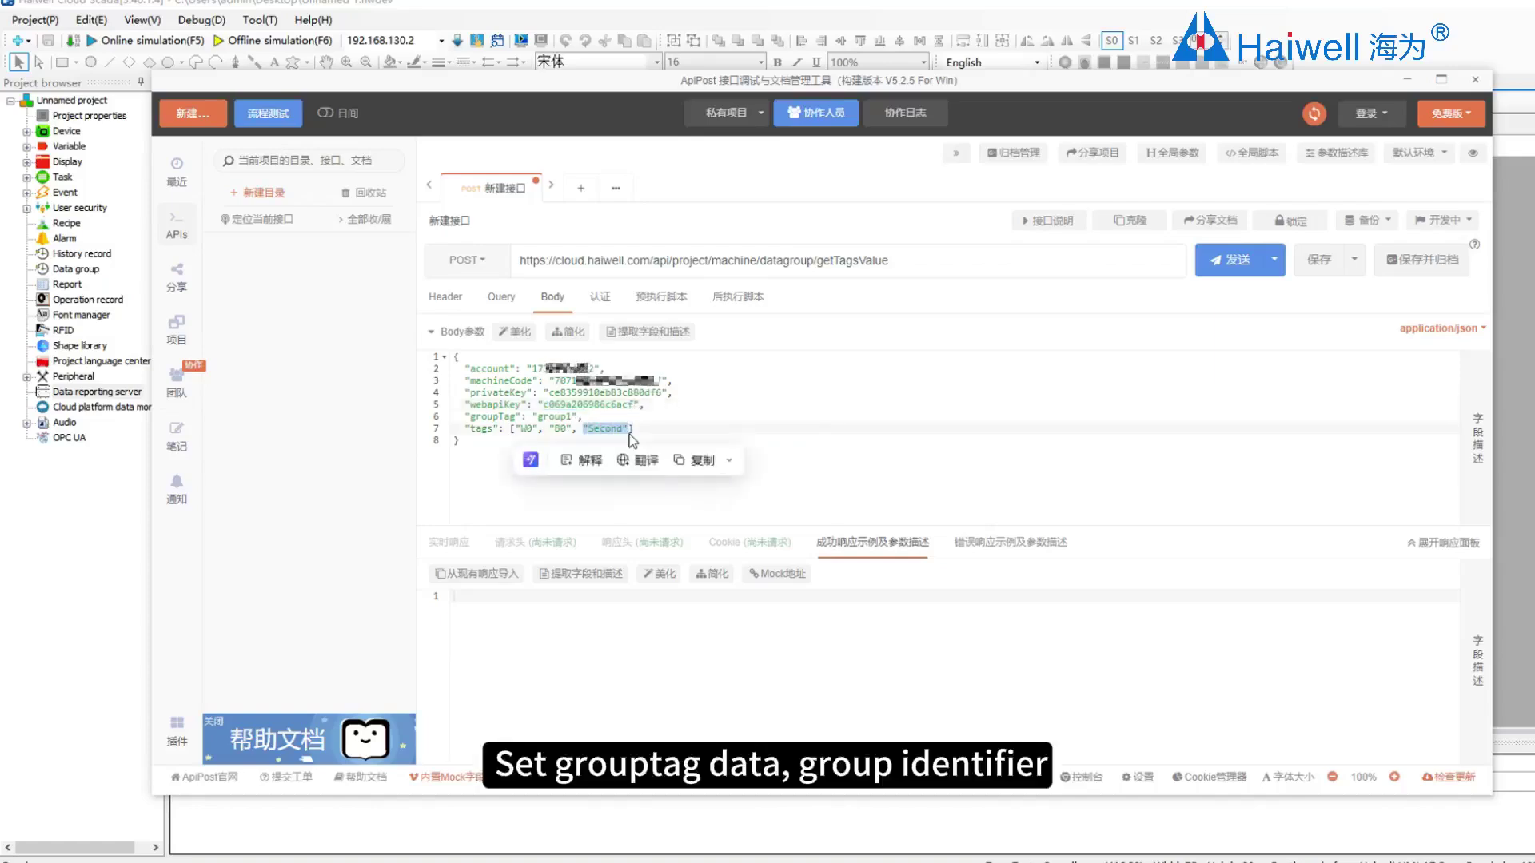
key(BackSpace)
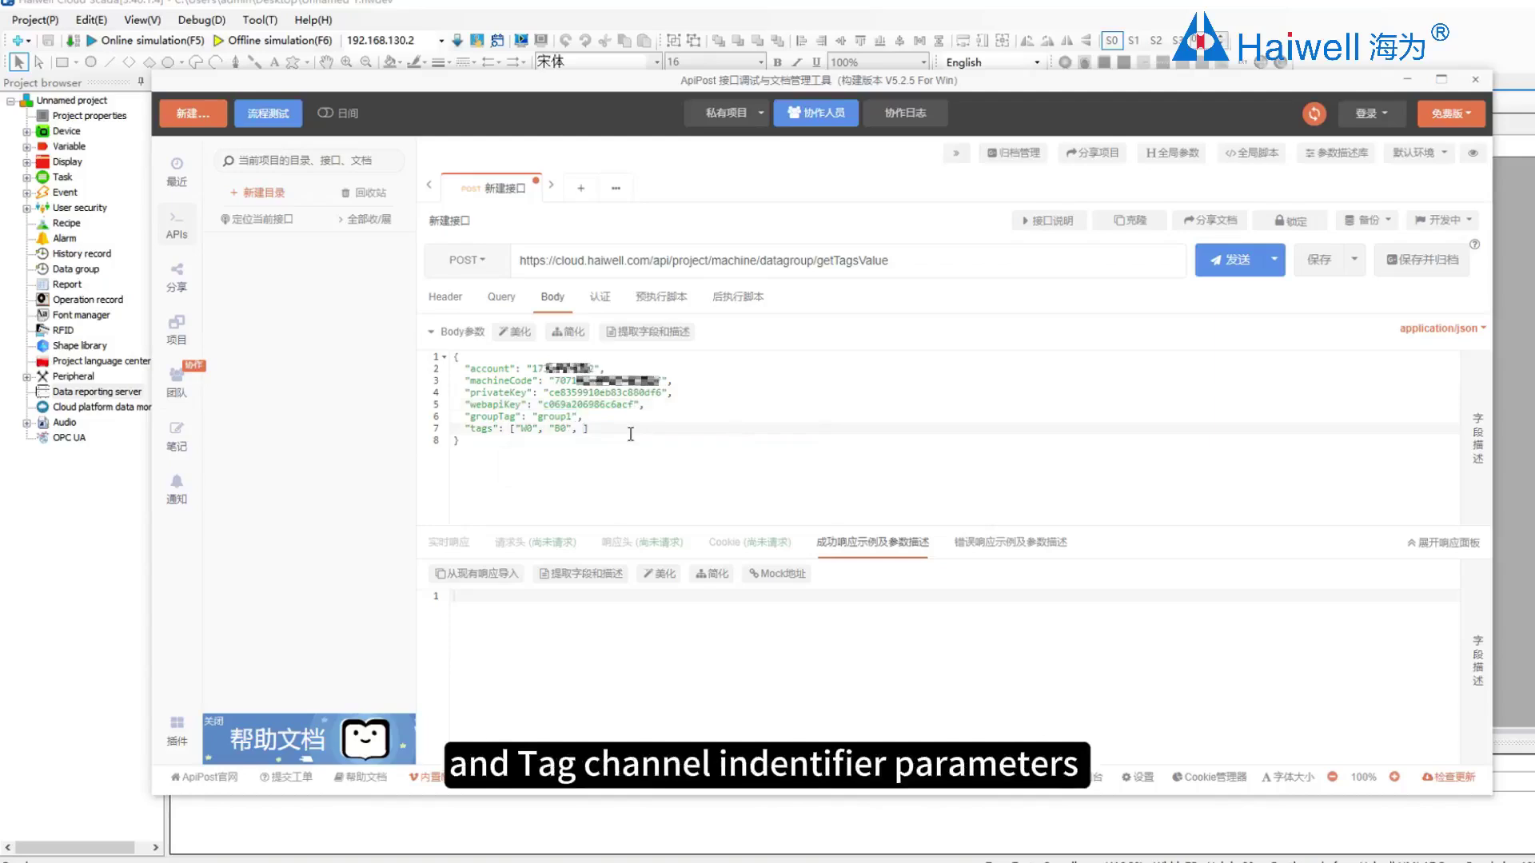
key(BackSpace)
key(BackSpace)
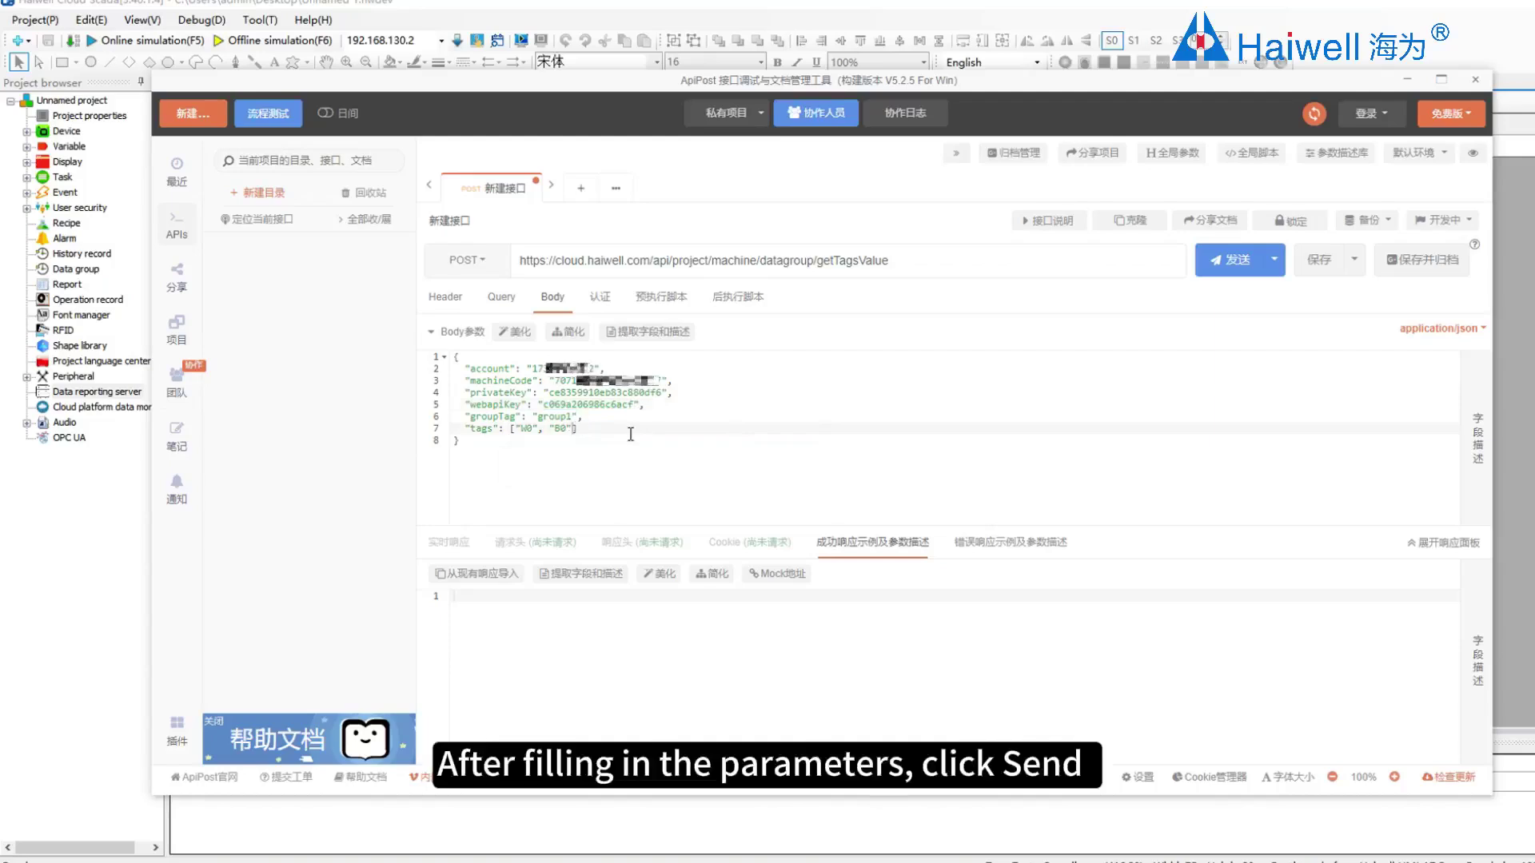
click(1217, 261)
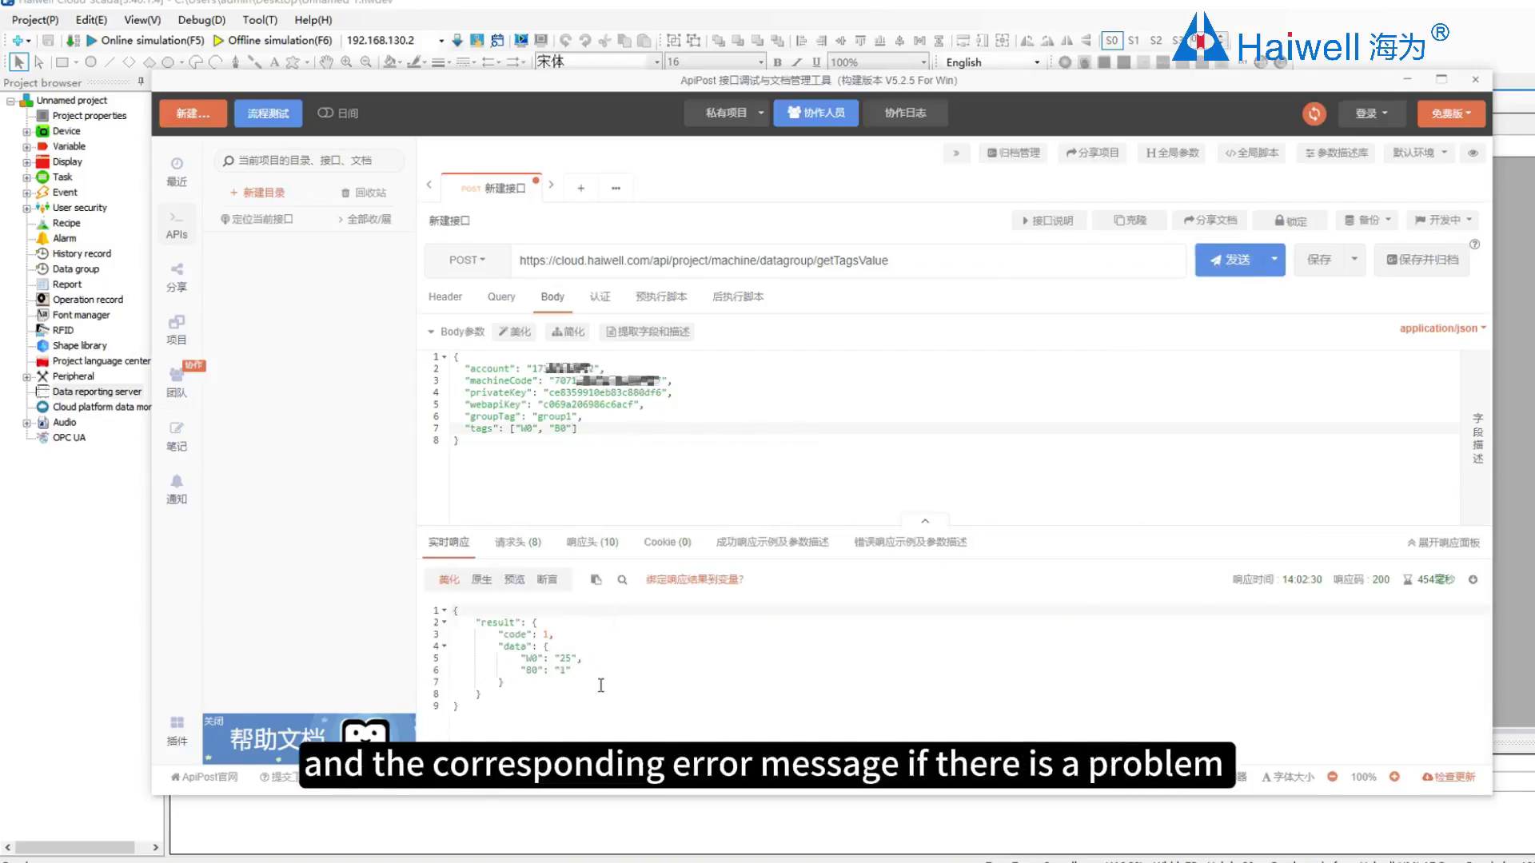
Step: Compare the response (W0 = 25, B0 = 1) against the device's WEB API page, then hide it
click(566, 821)
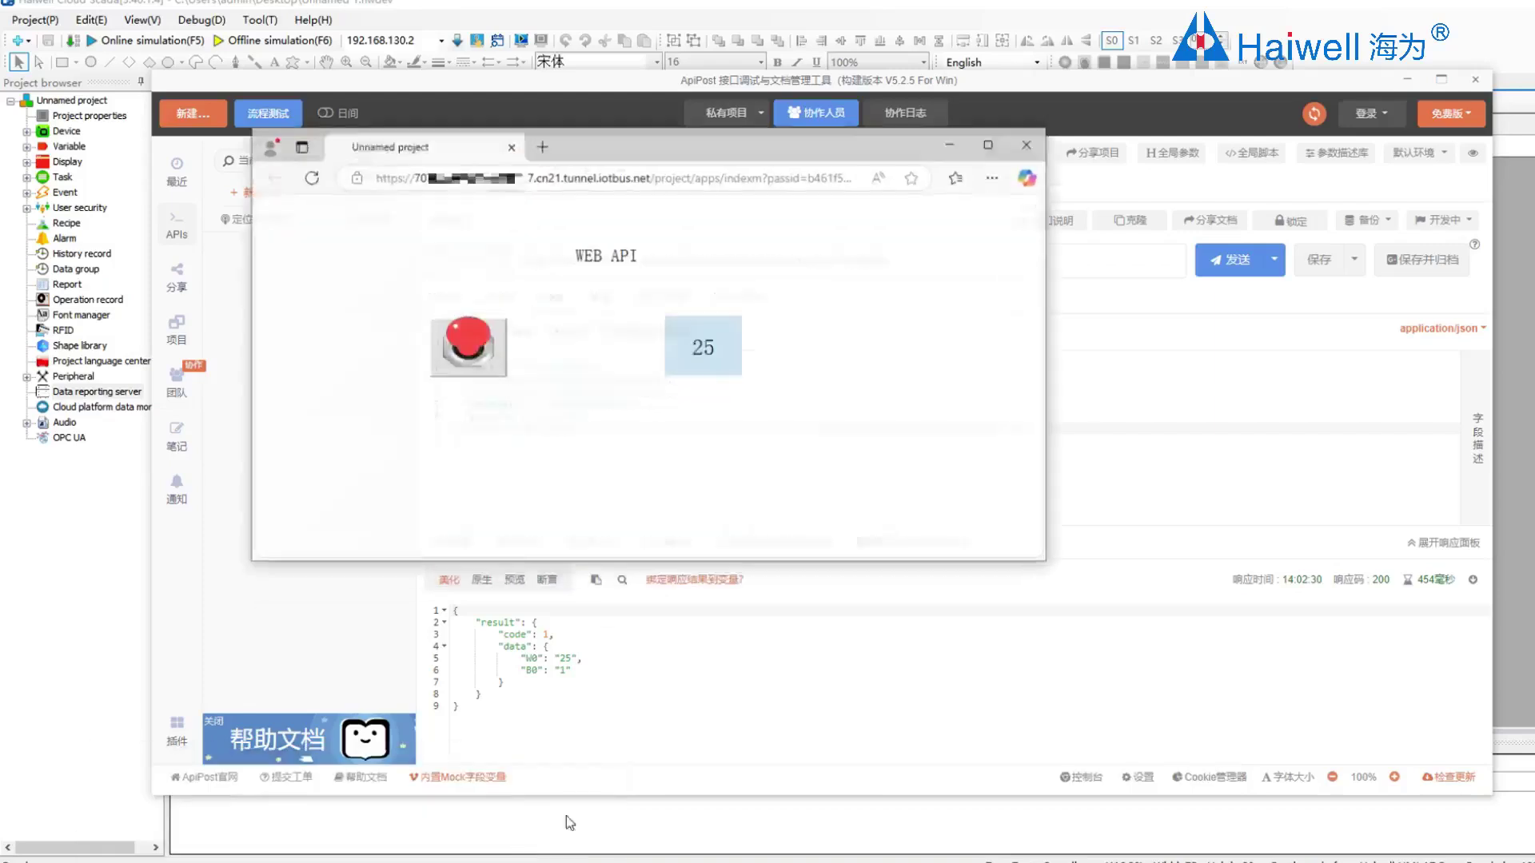
drag(803, 131, 1237, 393)
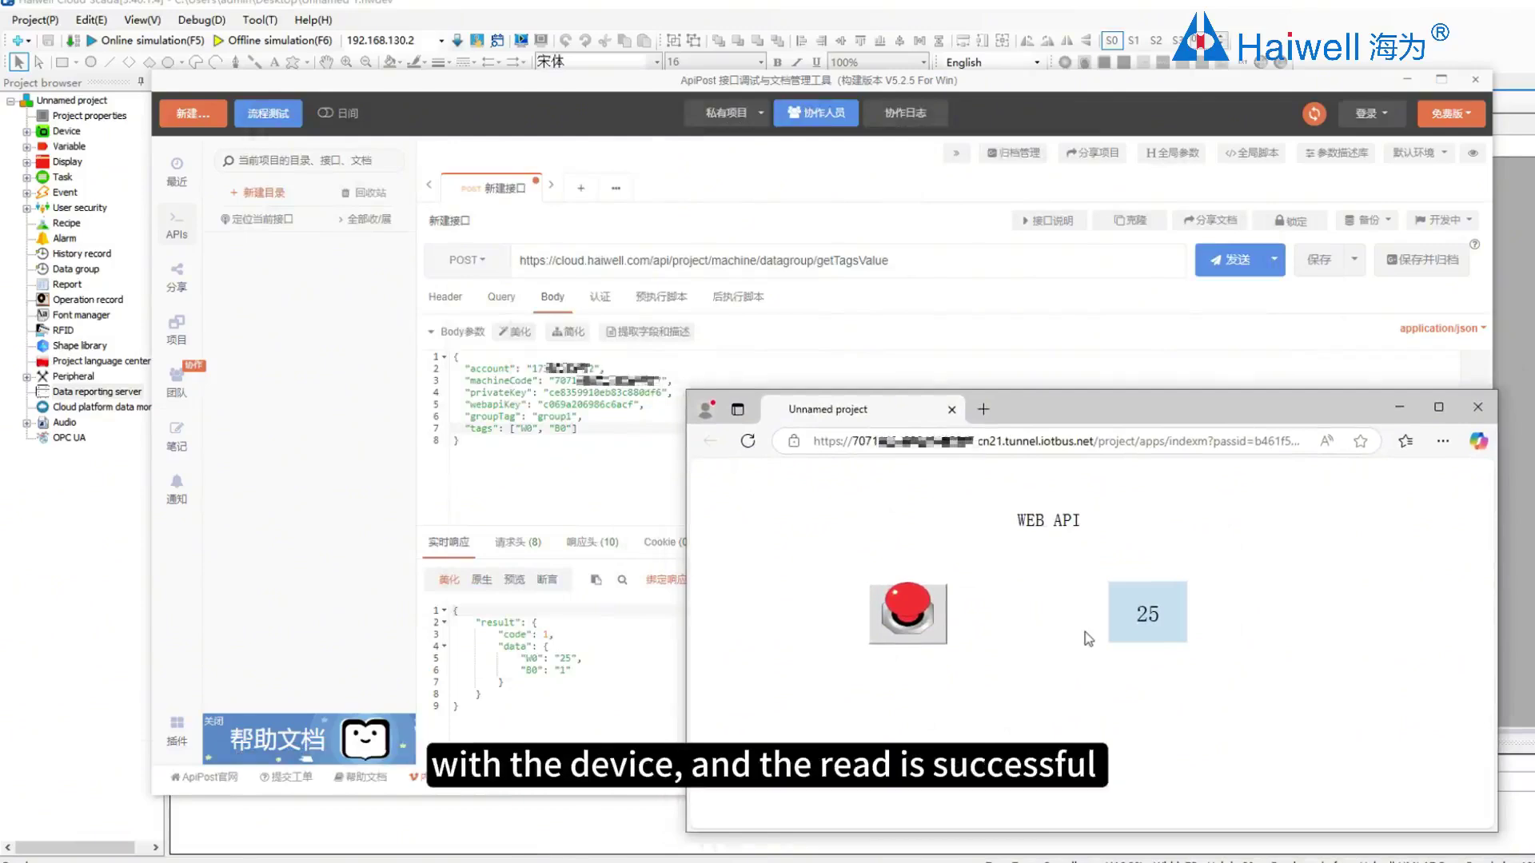
click(1399, 406)
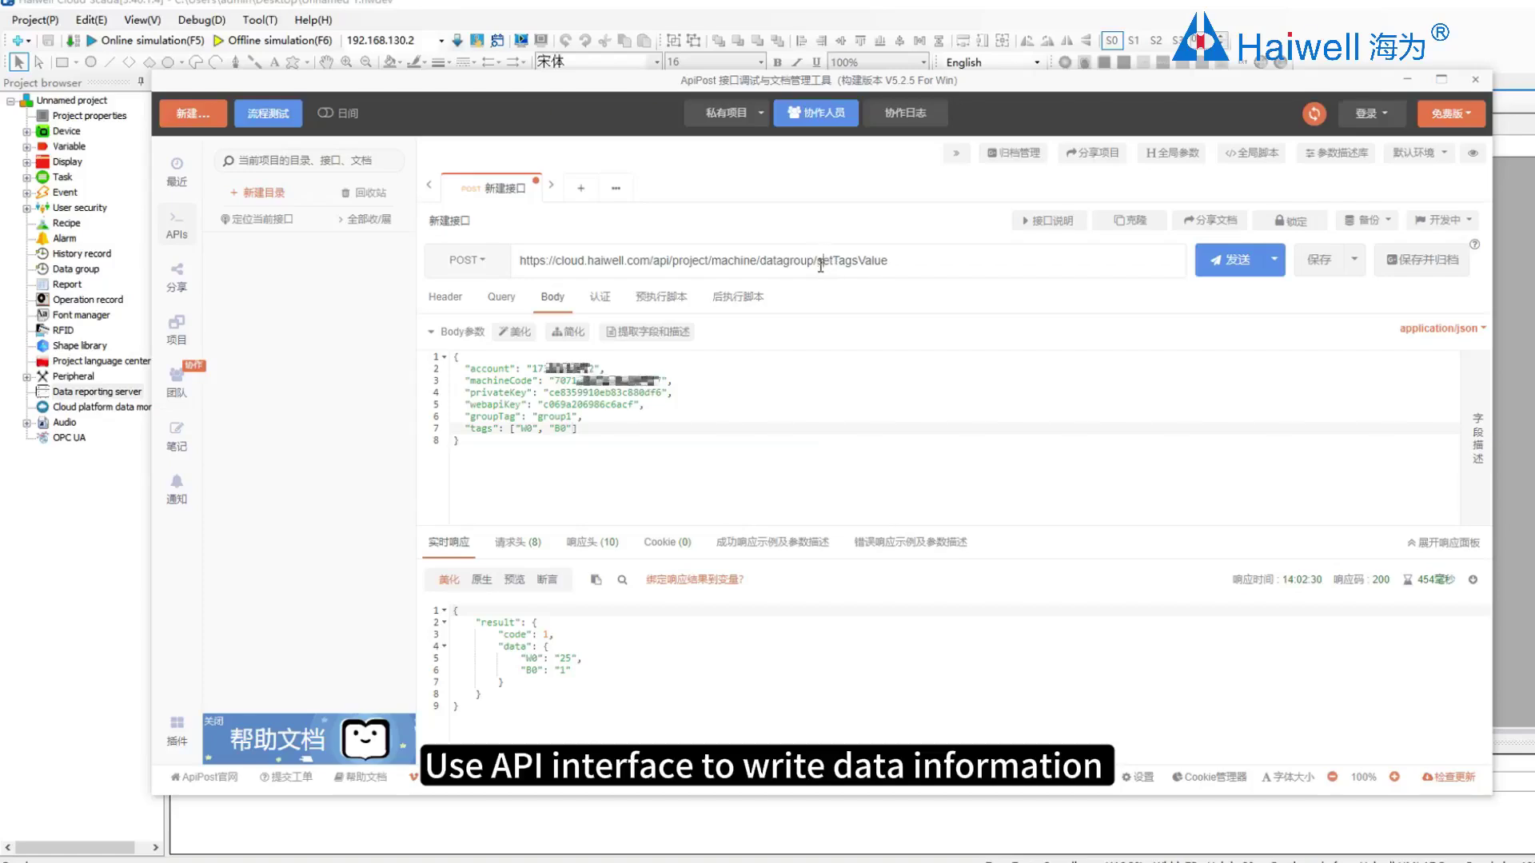
Step: Edit the body's tags to write W0 = 30 and B0 = 1
click(654, 406)
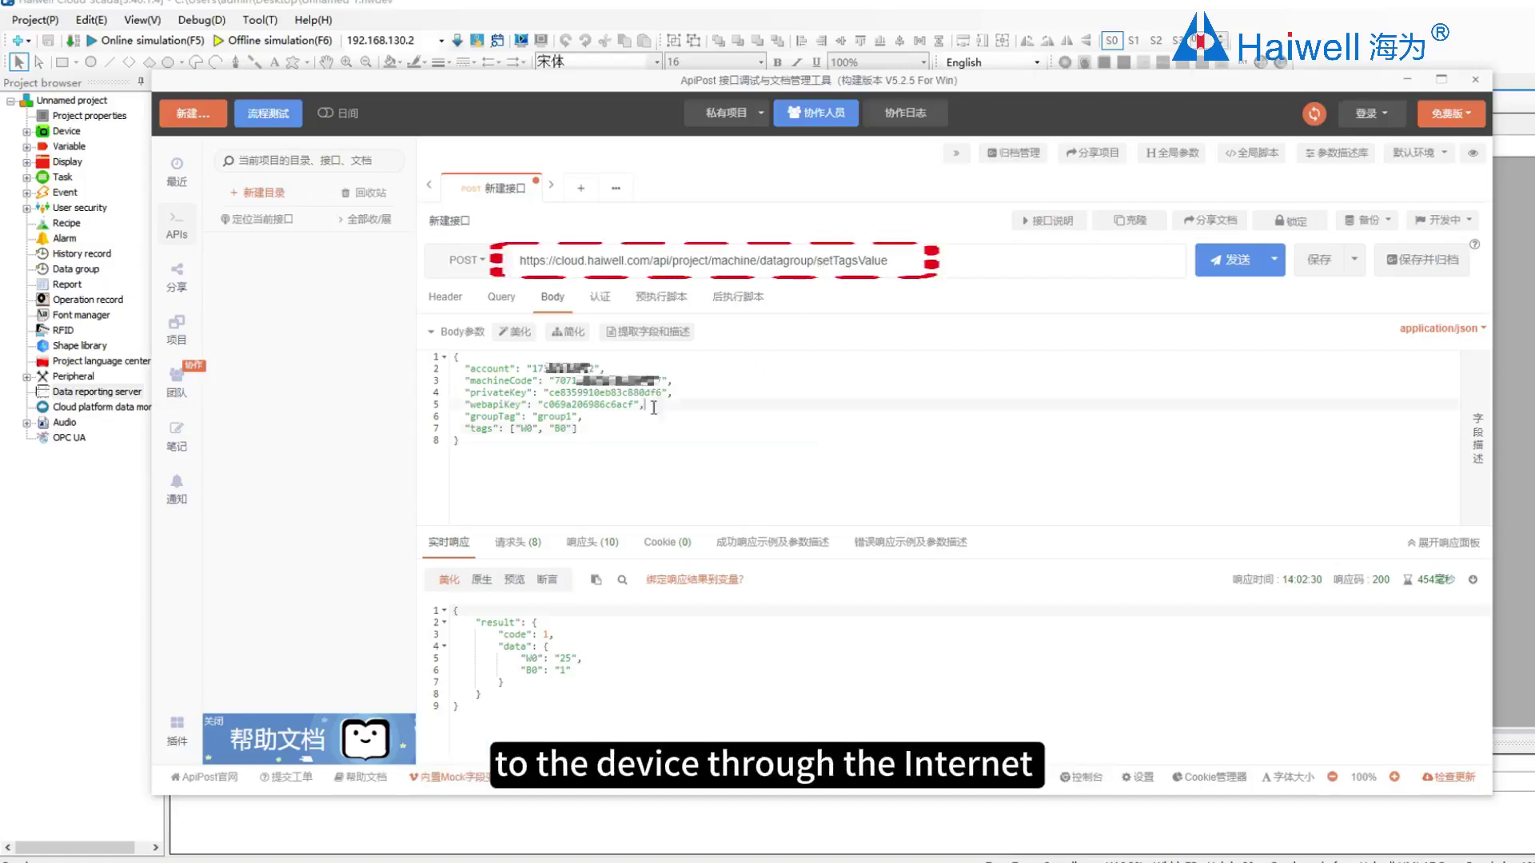
click(516, 429)
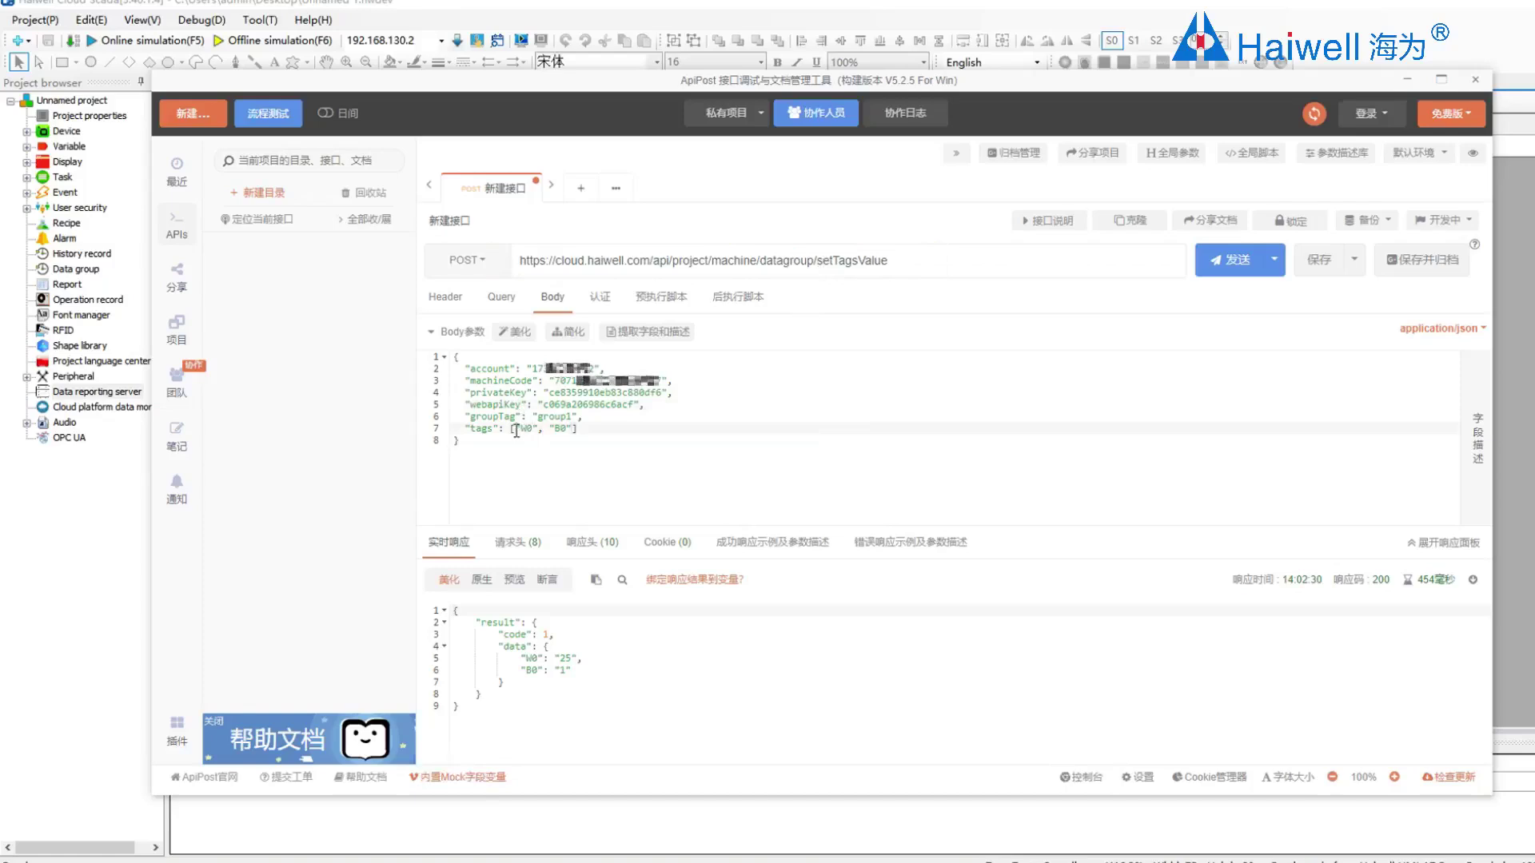
click(593, 435)
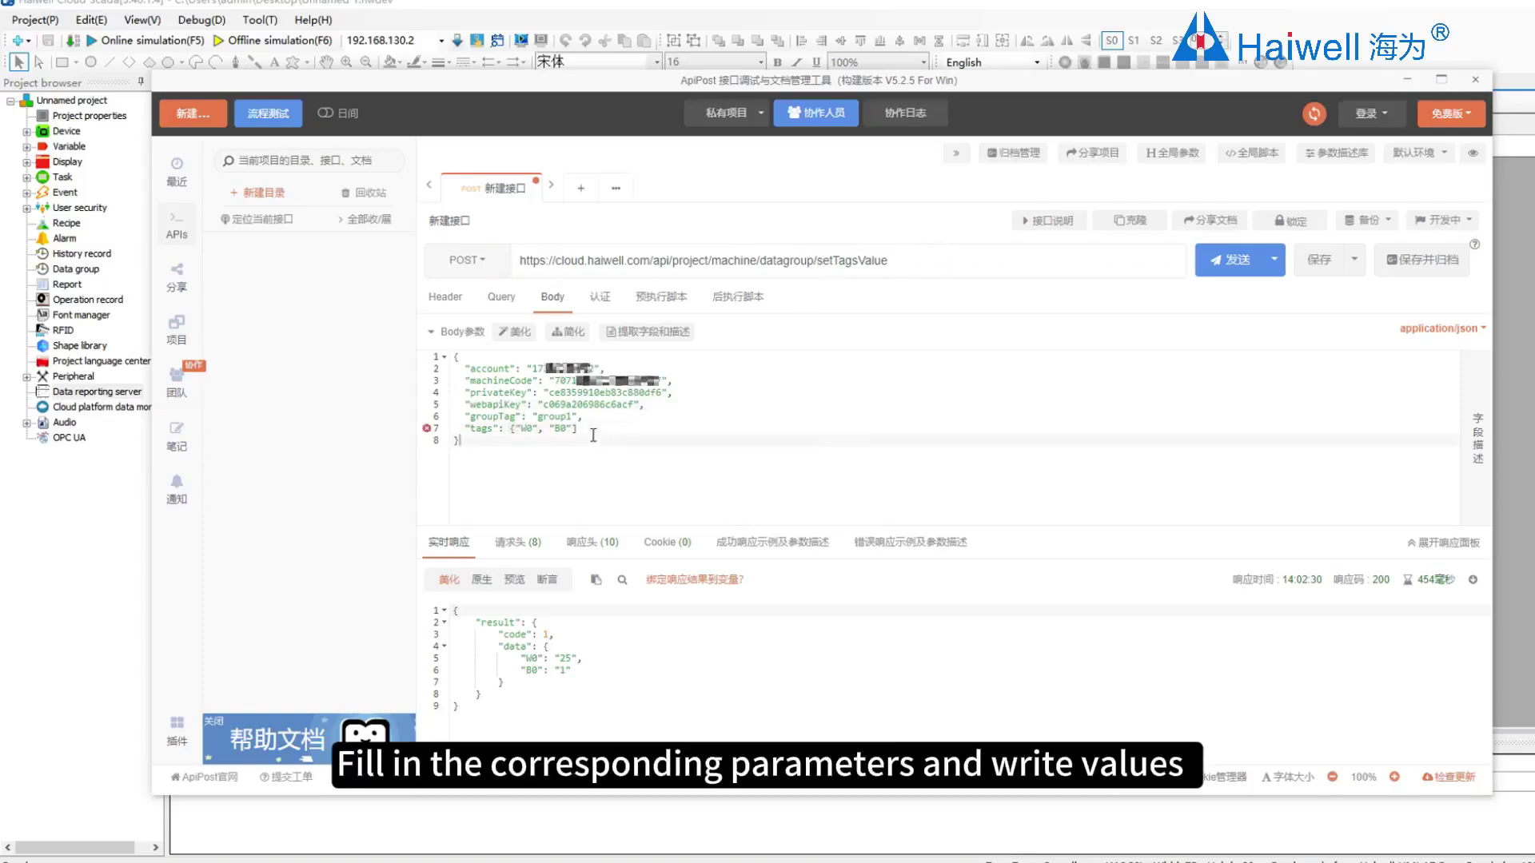
click(591, 430)
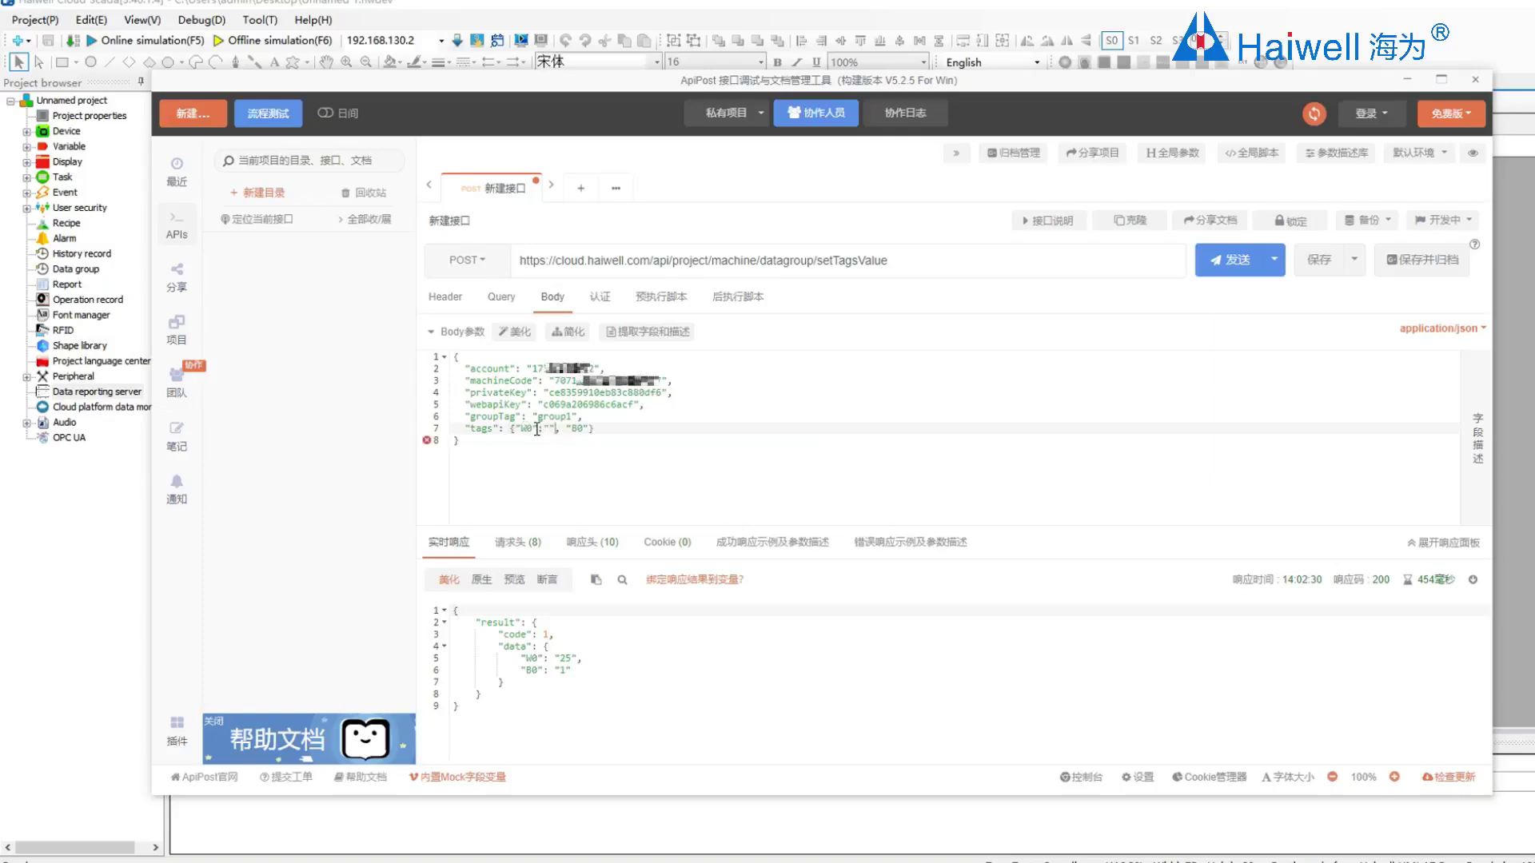
text(30)
click(603, 427)
text(1)
click(596, 478)
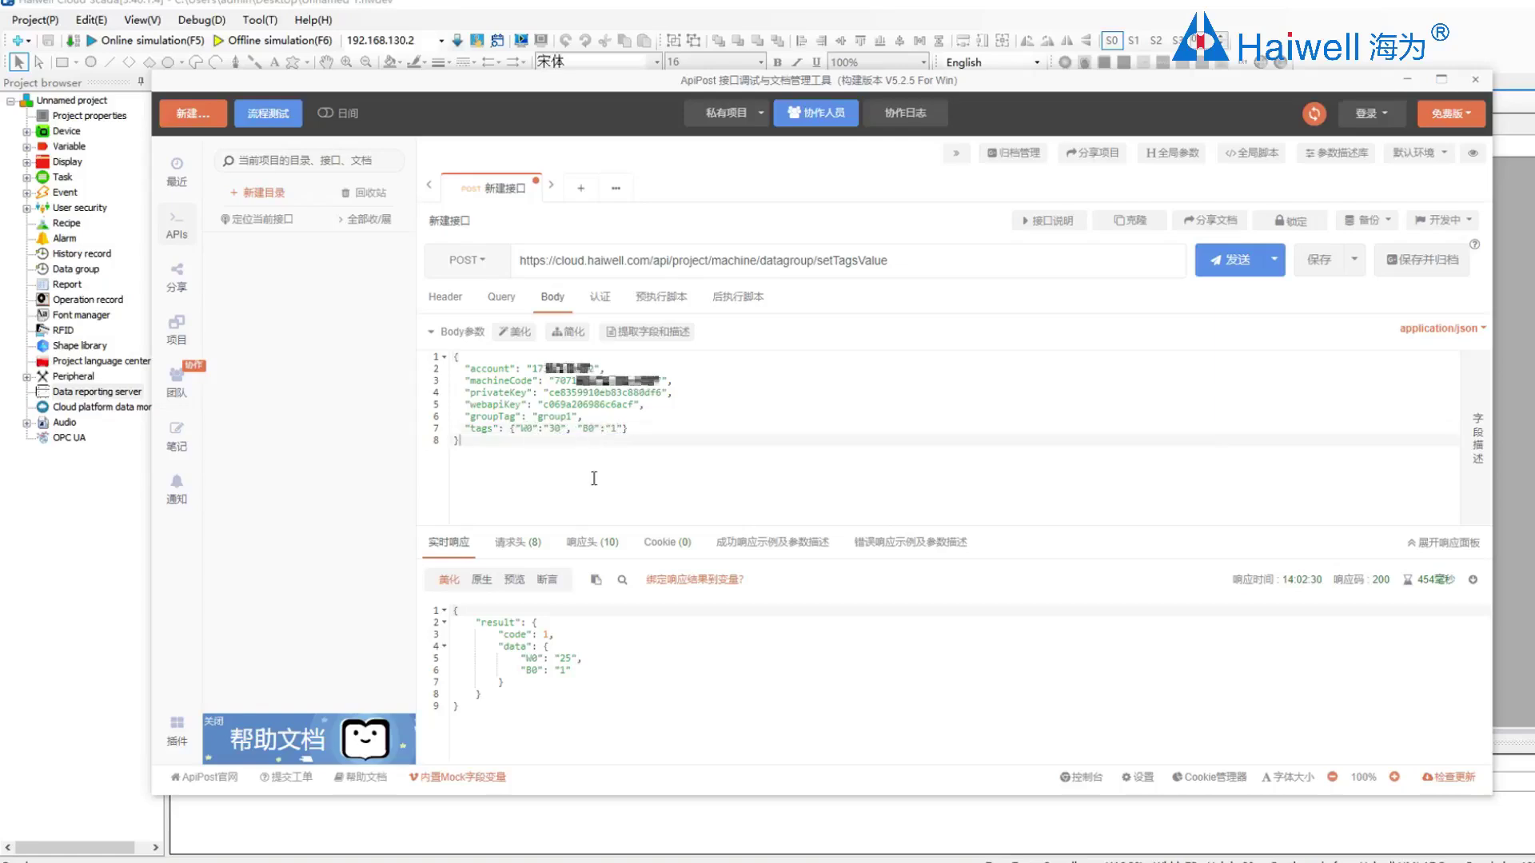
Step: Send the setTagsValue write and confirm the device's WEB API page shows 30
click(1239, 266)
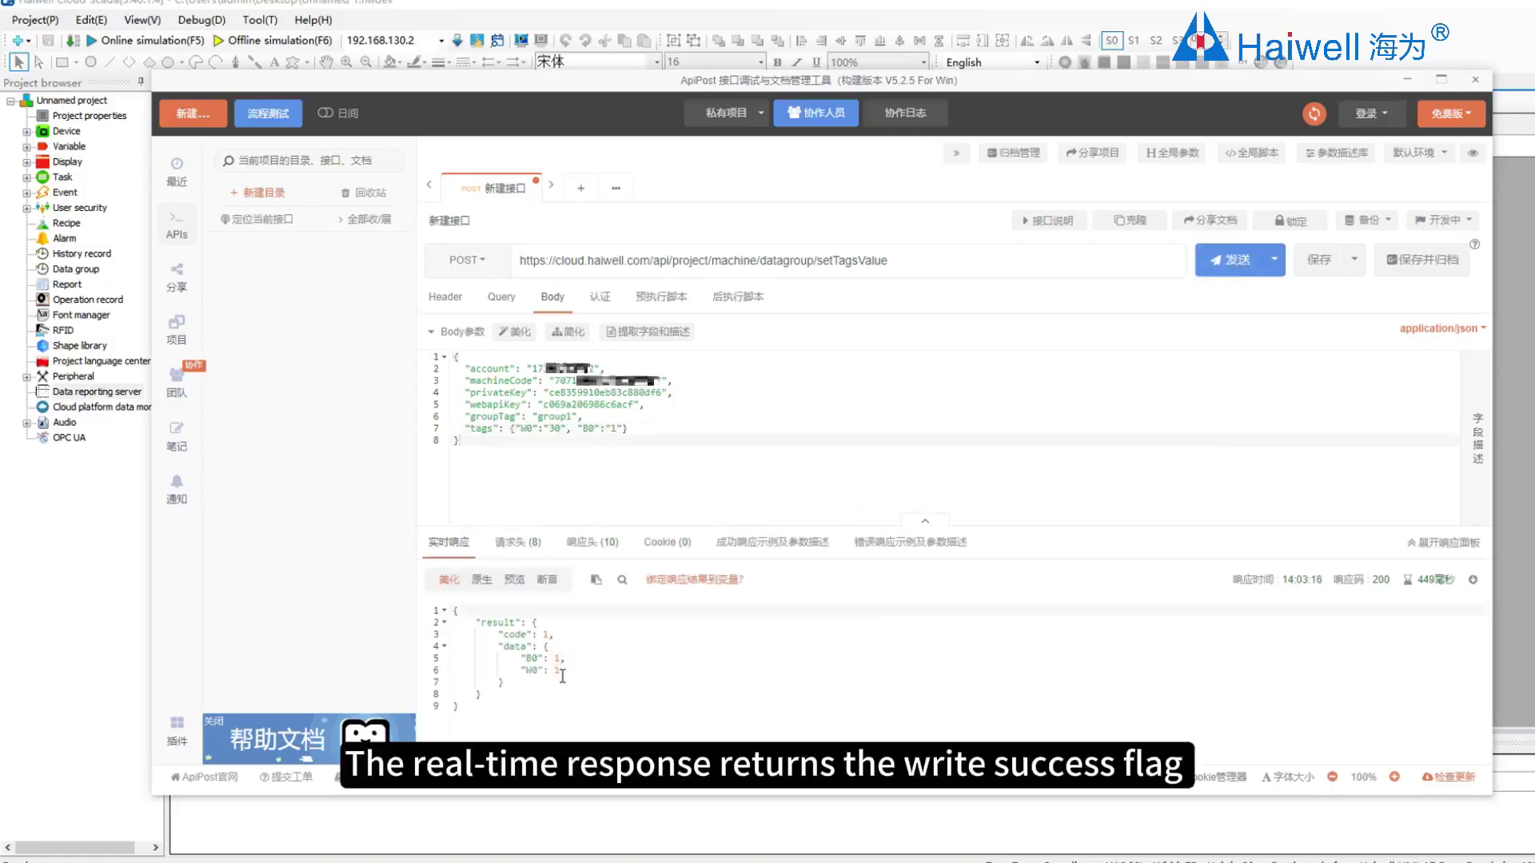
click(512, 791)
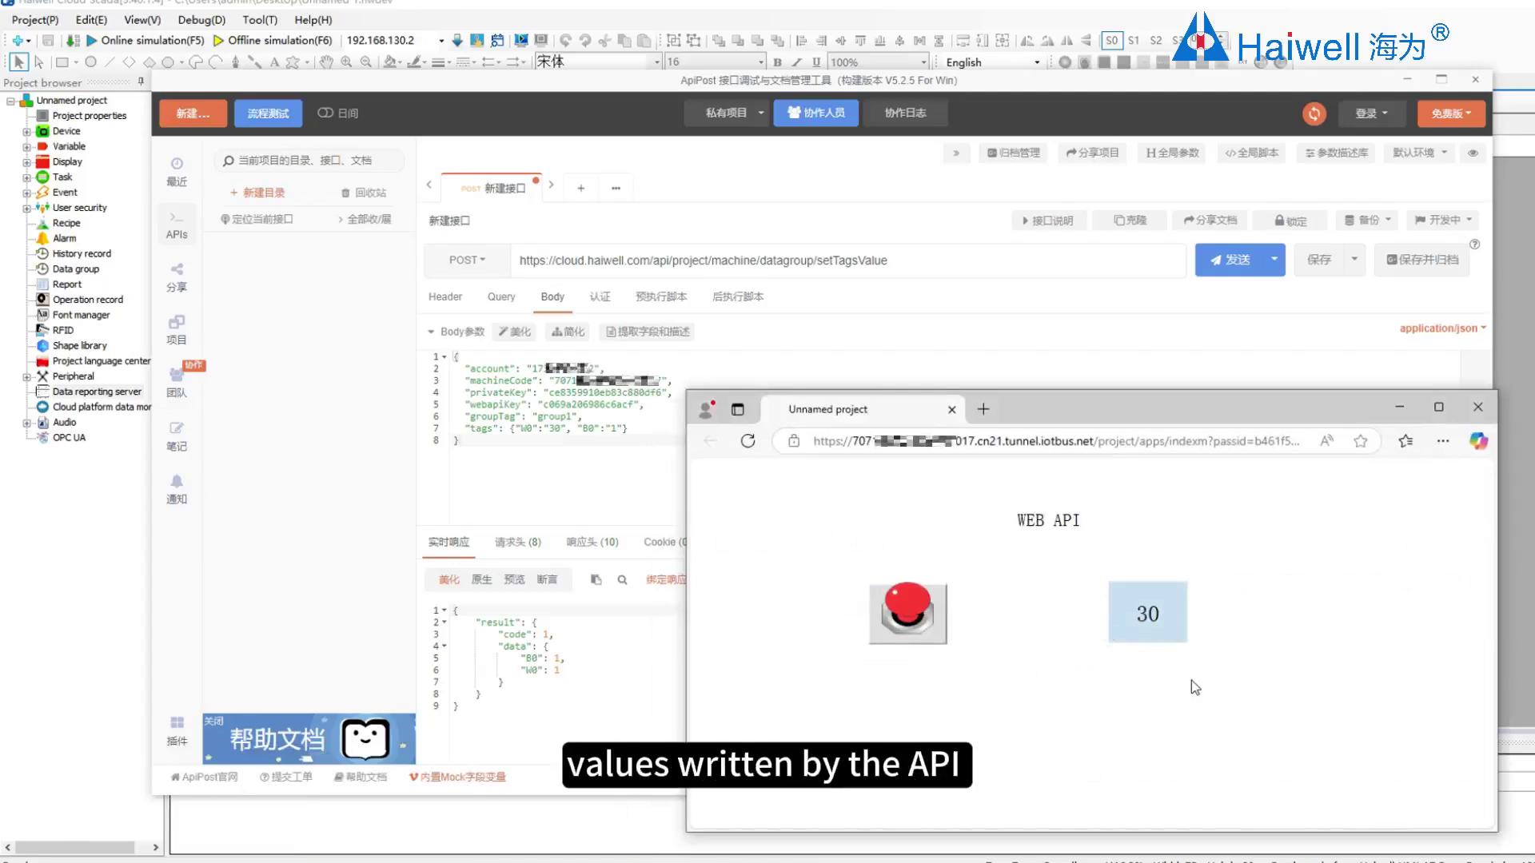
click(1399, 407)
Step: Switch the request URL to the setBaseUrl endpoint and delete the tags line
key(ctrl+a)
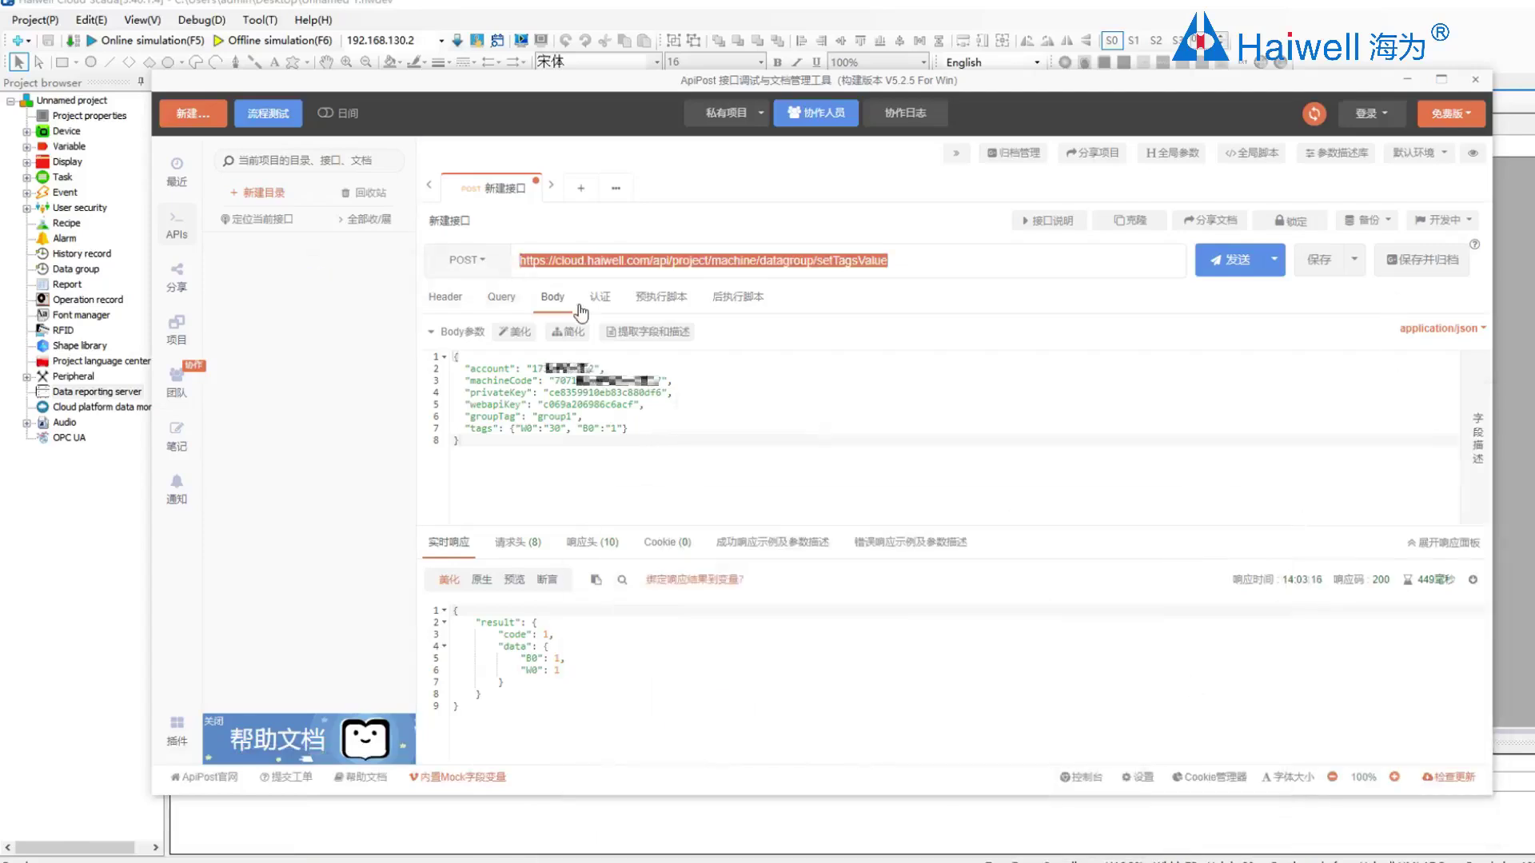
text(https://cloud.haiwell.com/api/project/machine/webApi/setBaseUrl)
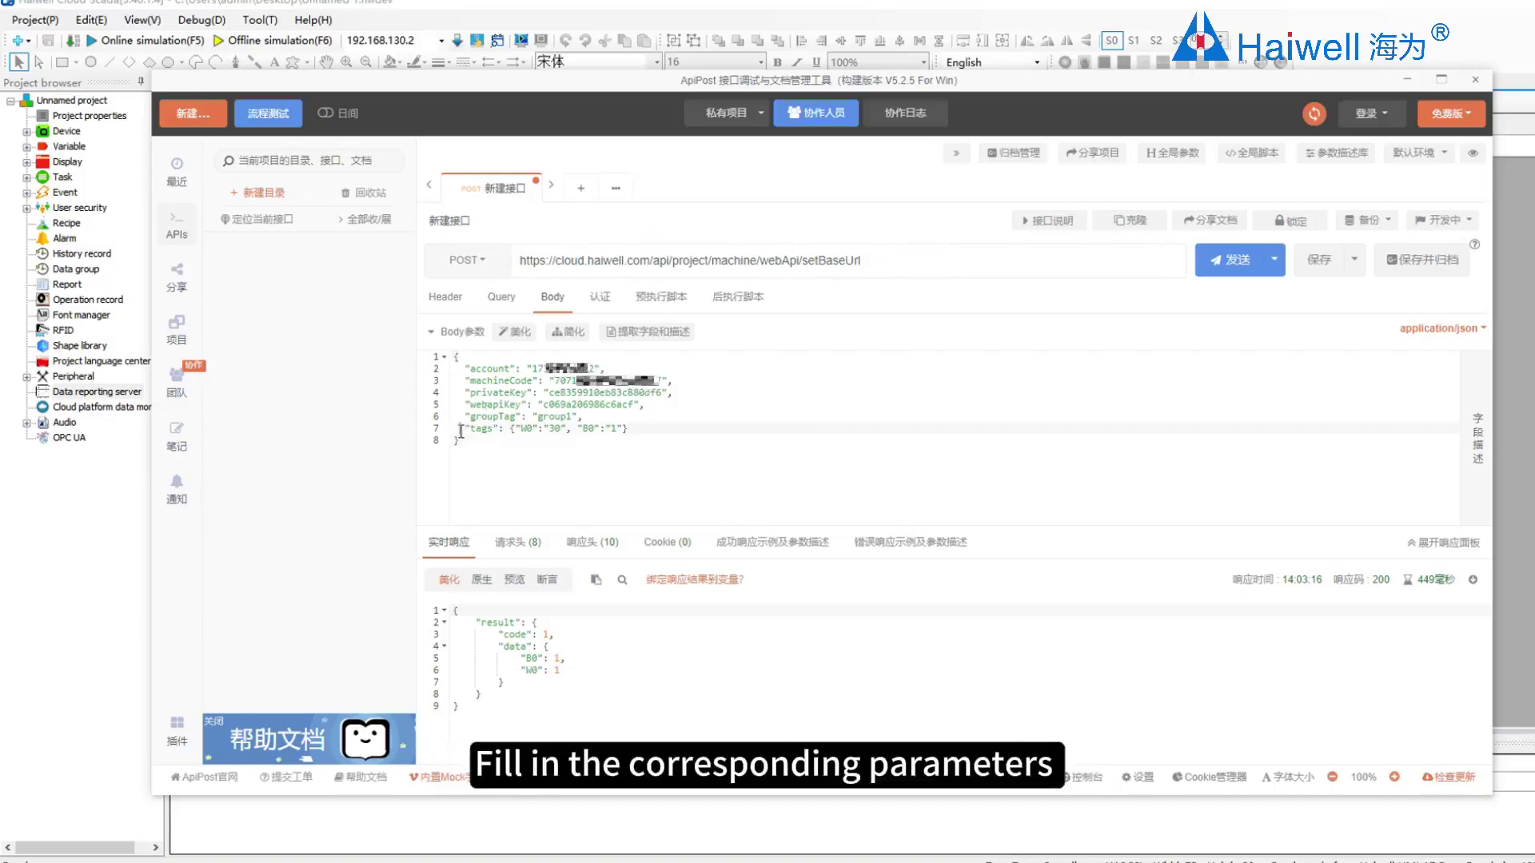
drag(464, 429, 630, 431)
key(BackSpace)
key(BackSpace)
key(BackSpace)
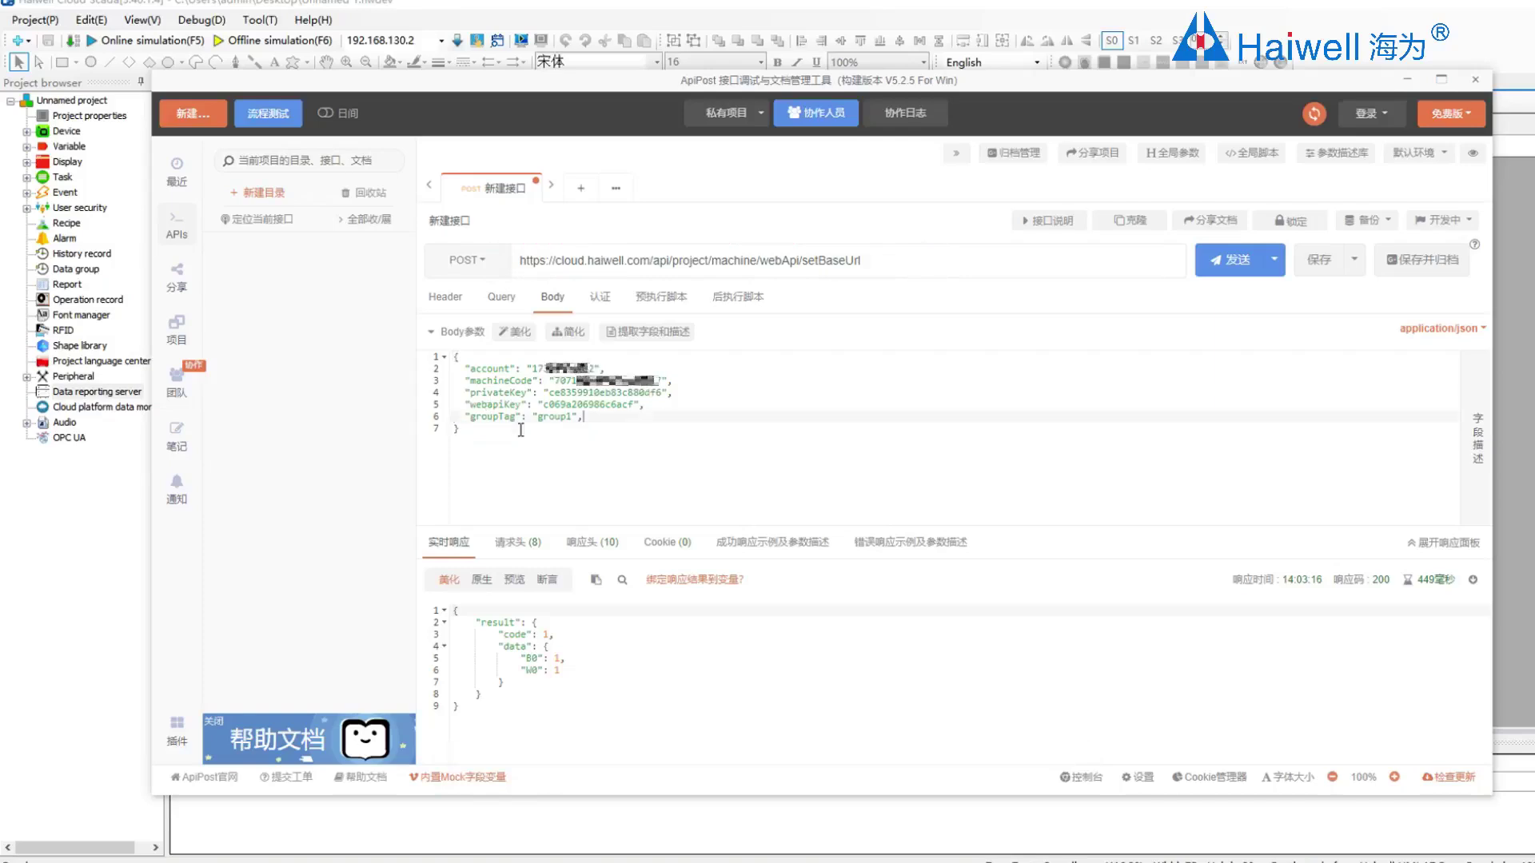
double_click(511, 417)
text(url)
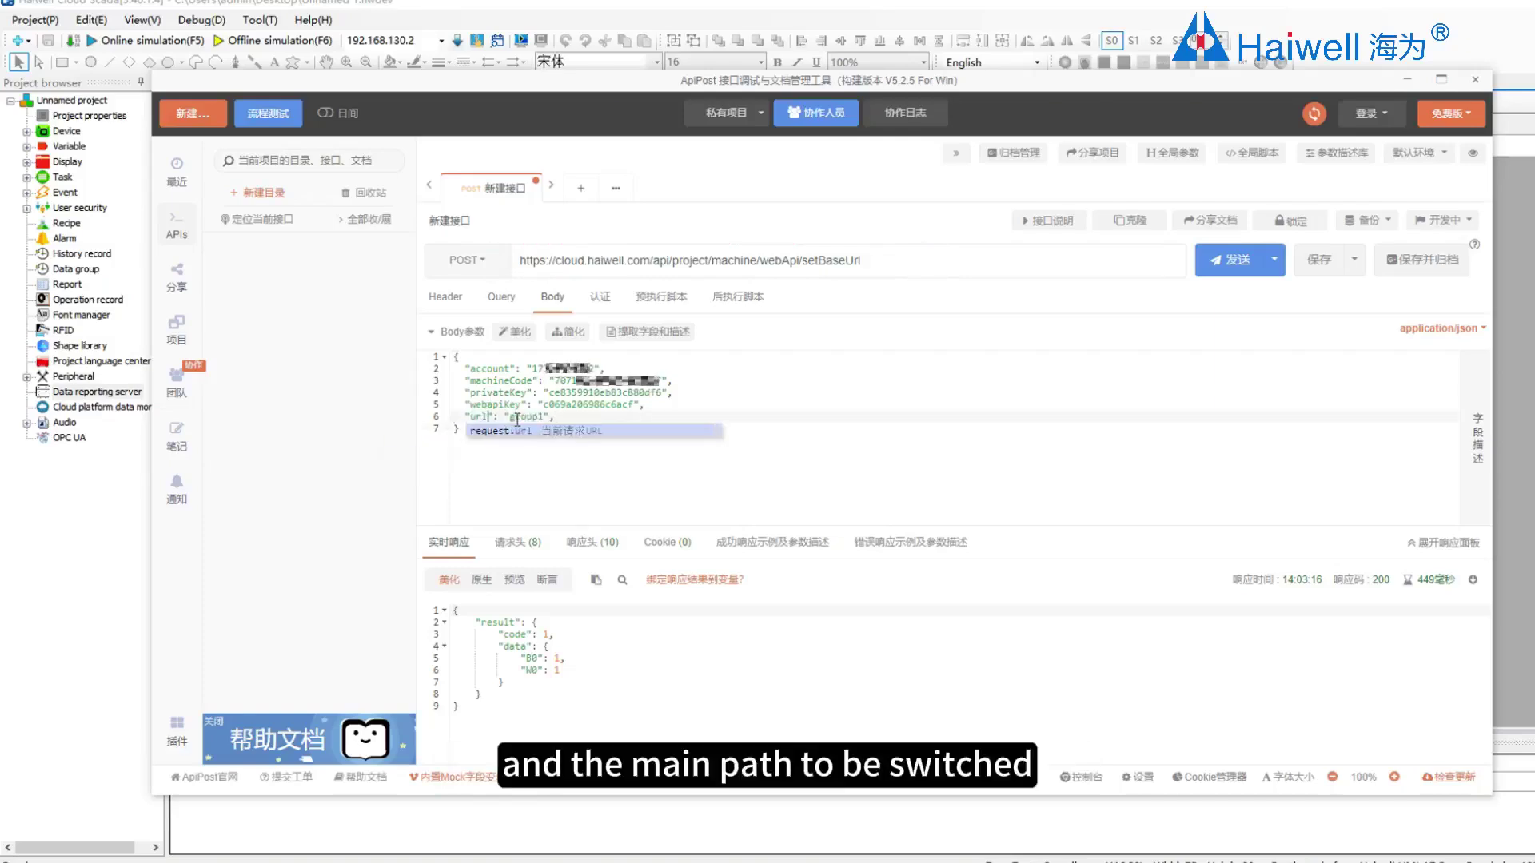
click(527, 442)
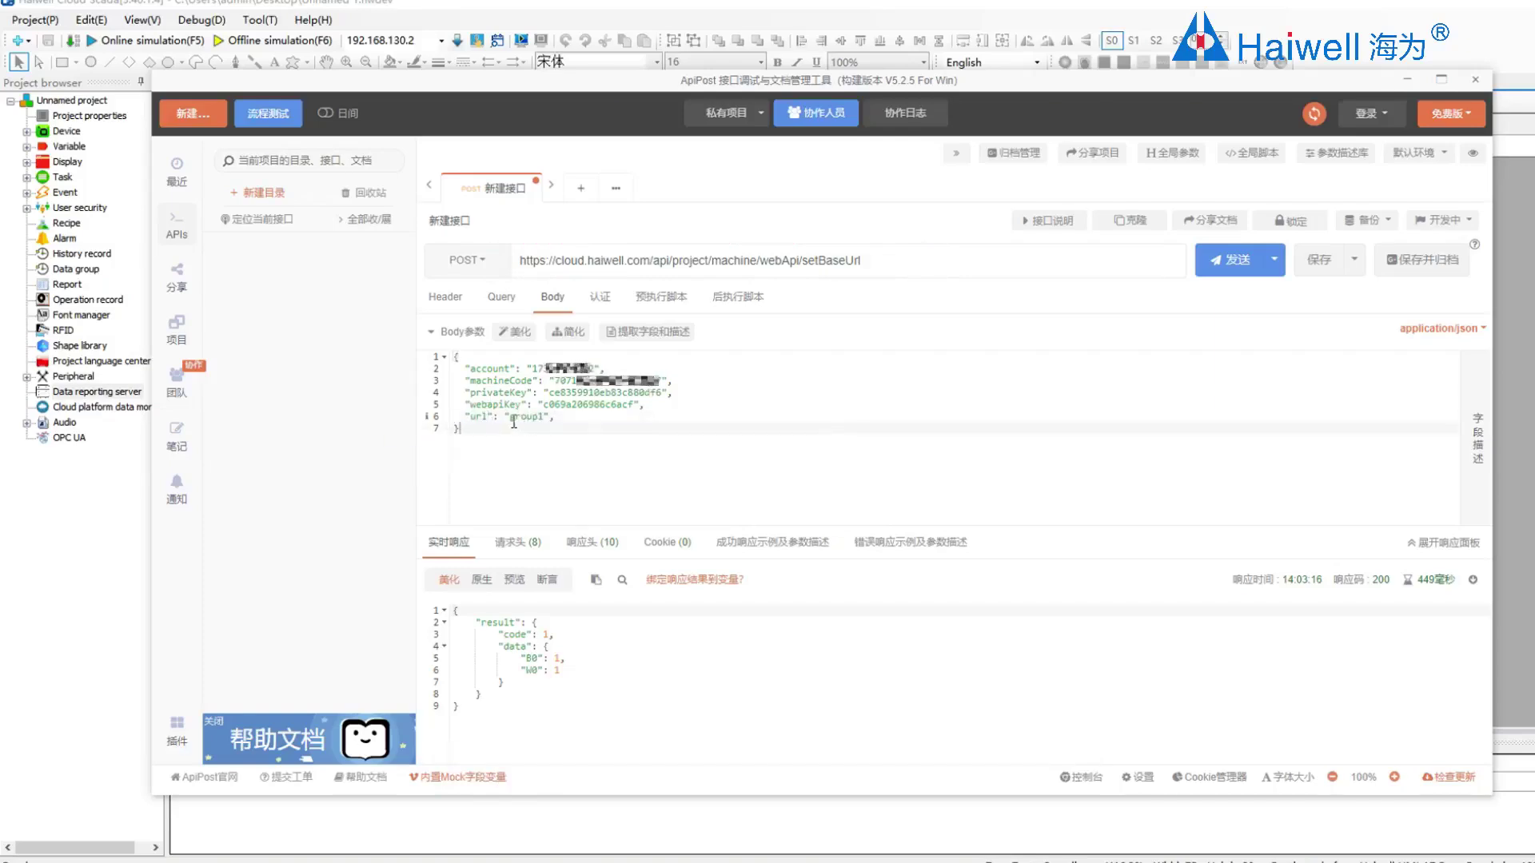
double_click(515, 418)
text(htt)
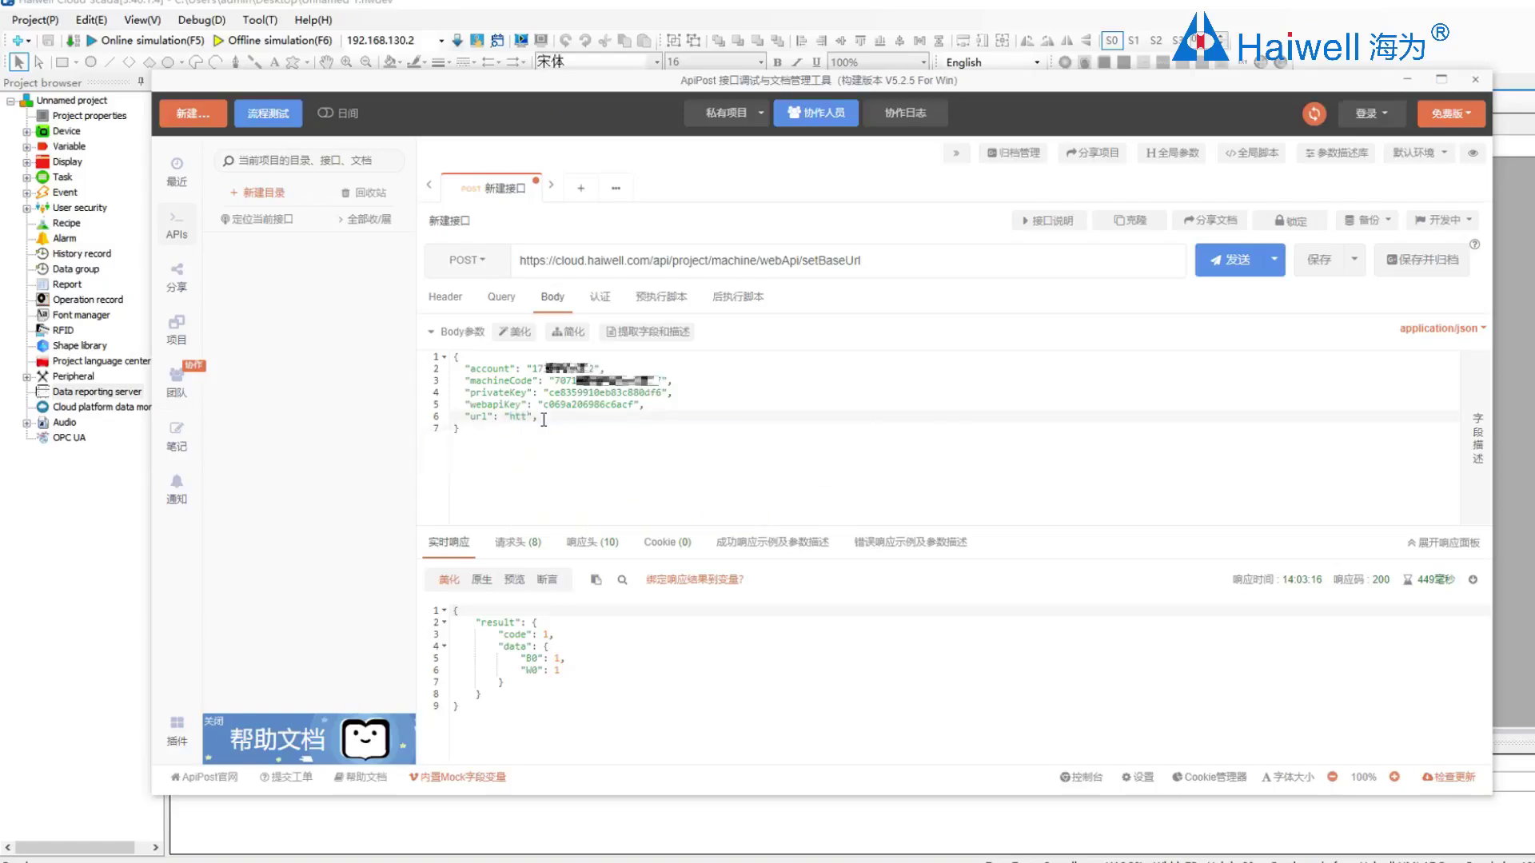
text(p://www.baidu.com)
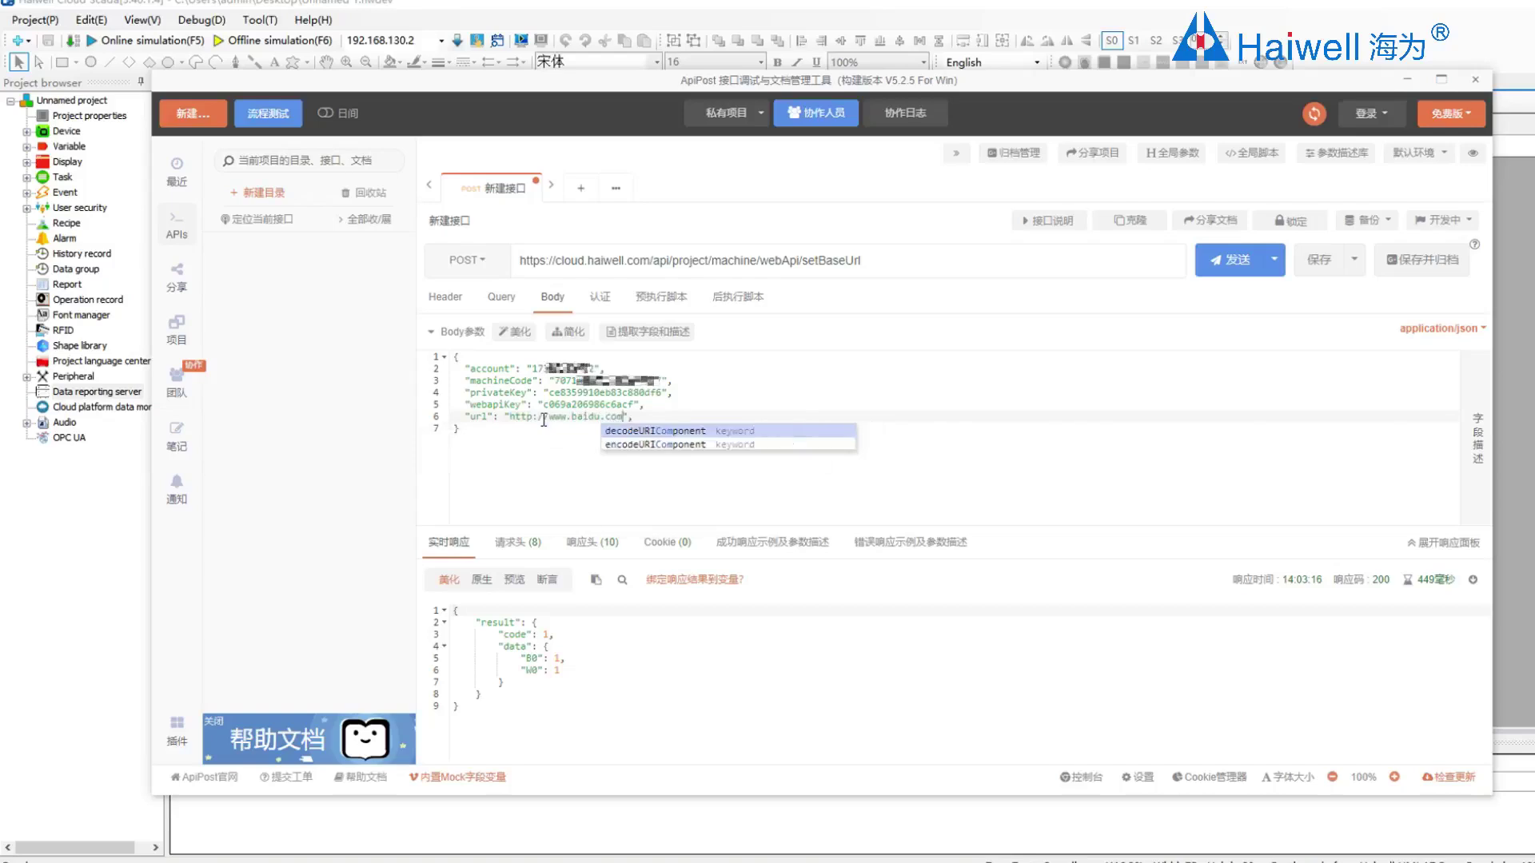
click(1225, 261)
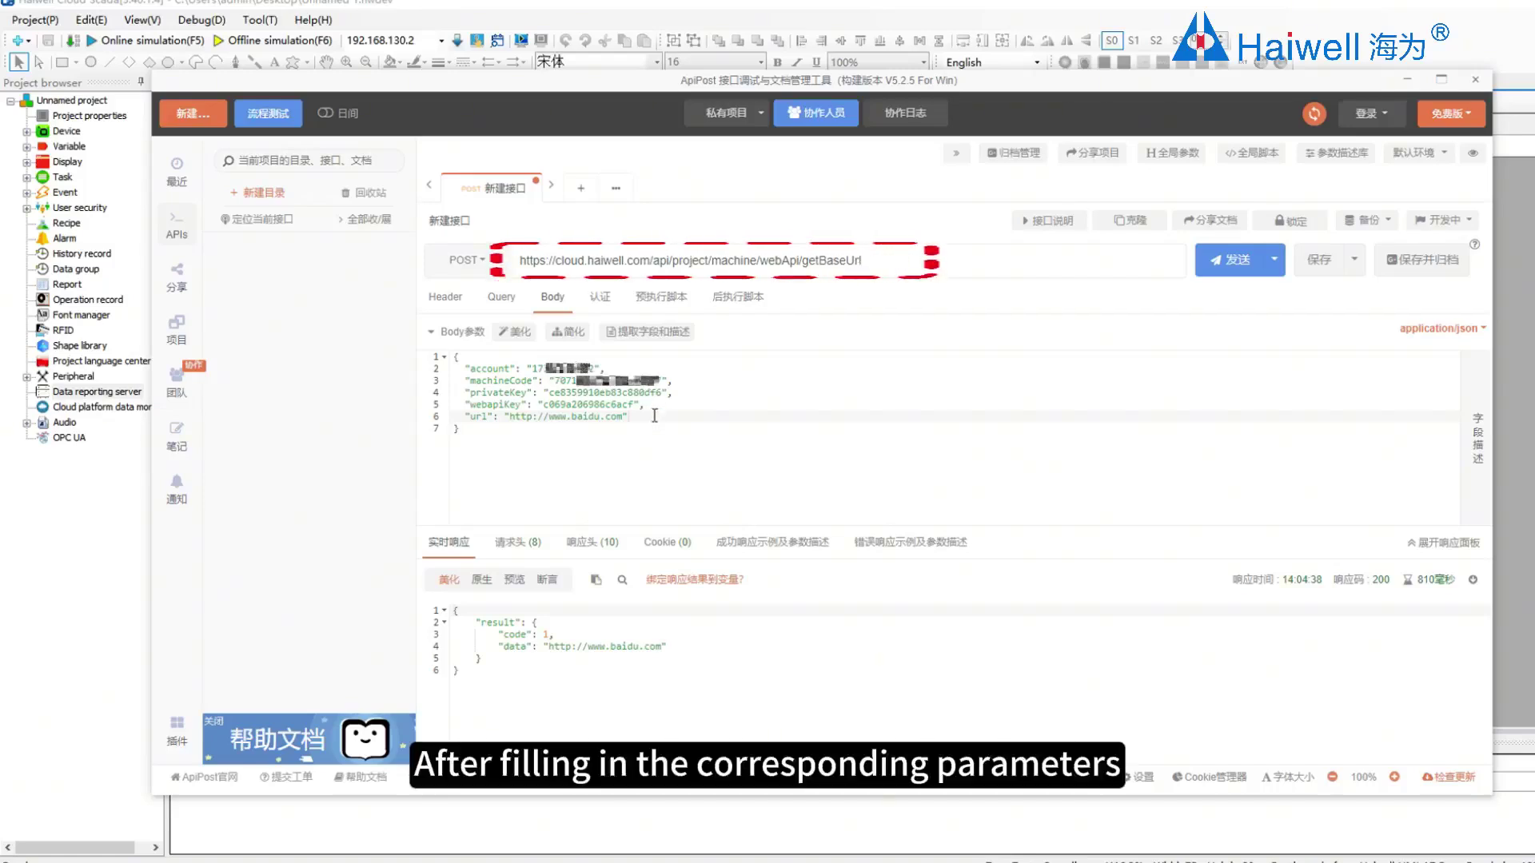
drag(581, 417, 471, 416)
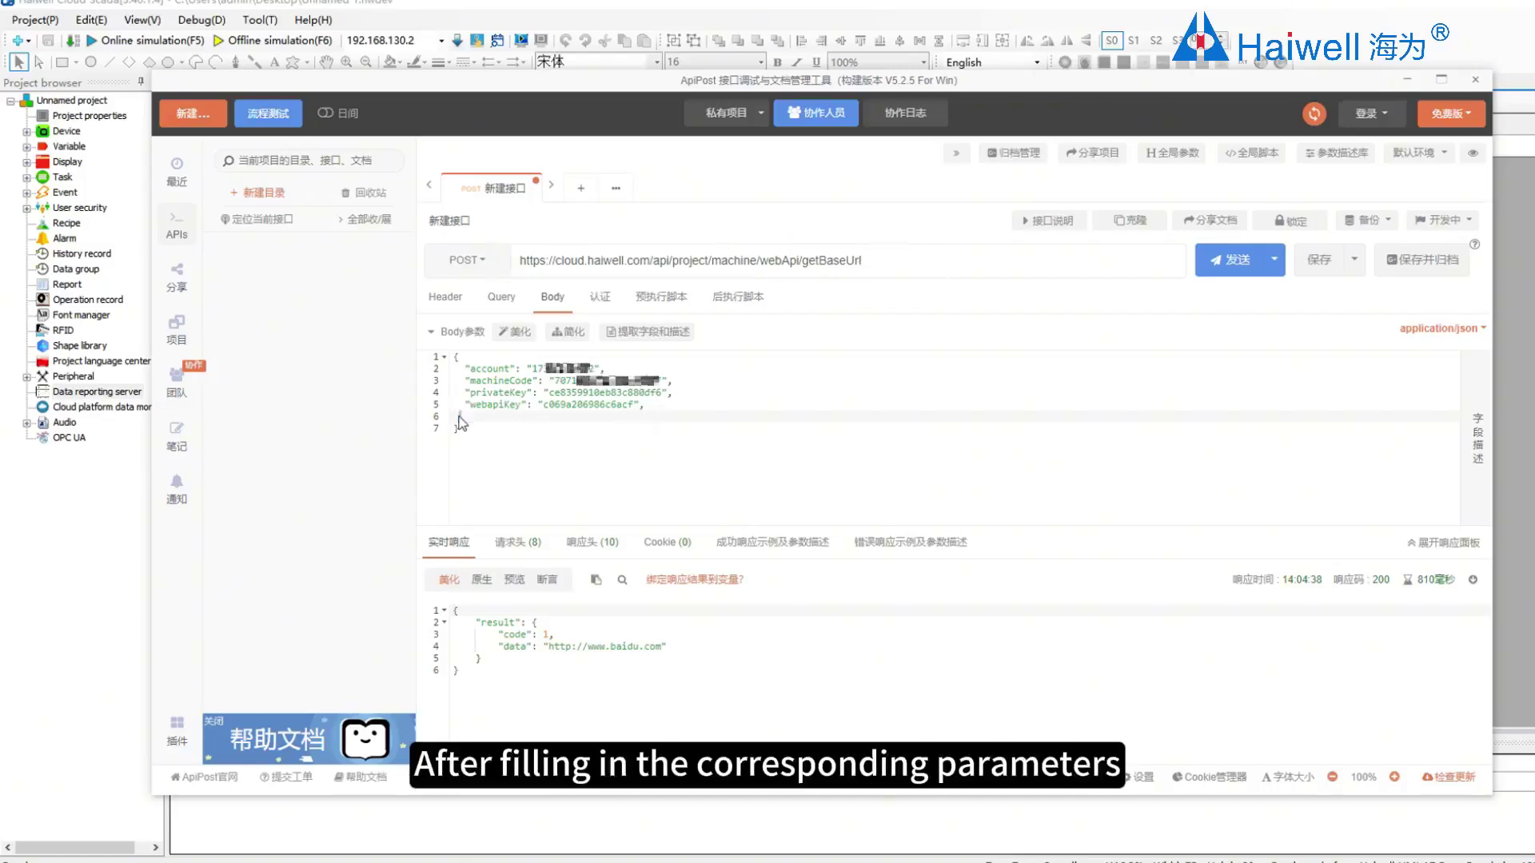
key(BackSpace)
key(BackSpace)
click(1231, 260)
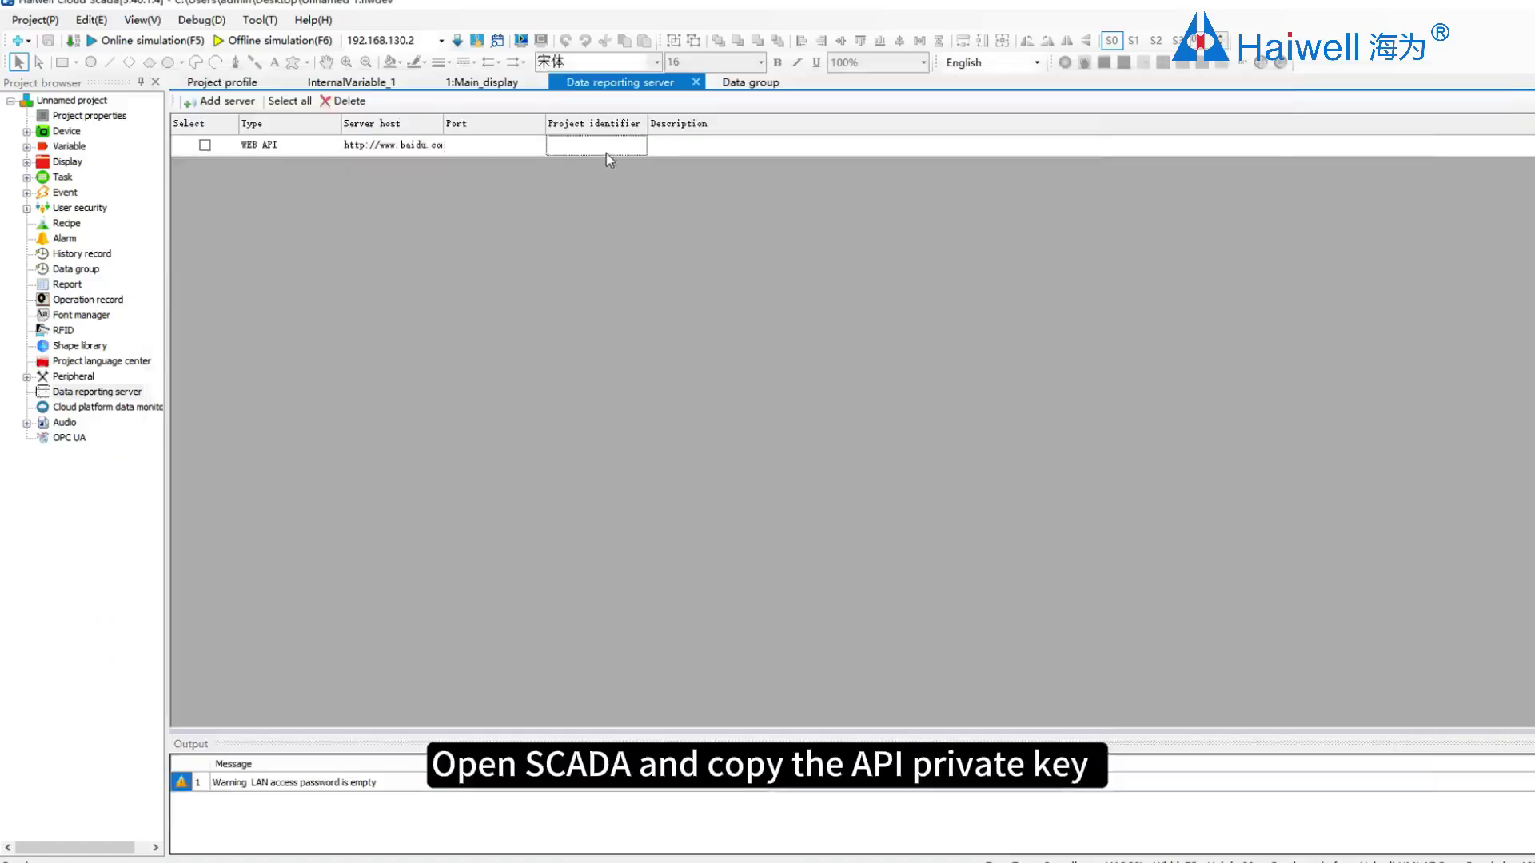
Step: Copy the private key from the WEB API server's SCADA configuration
double_click(606, 151)
drag(740, 368, 536, 367)
key(ctrl+c)
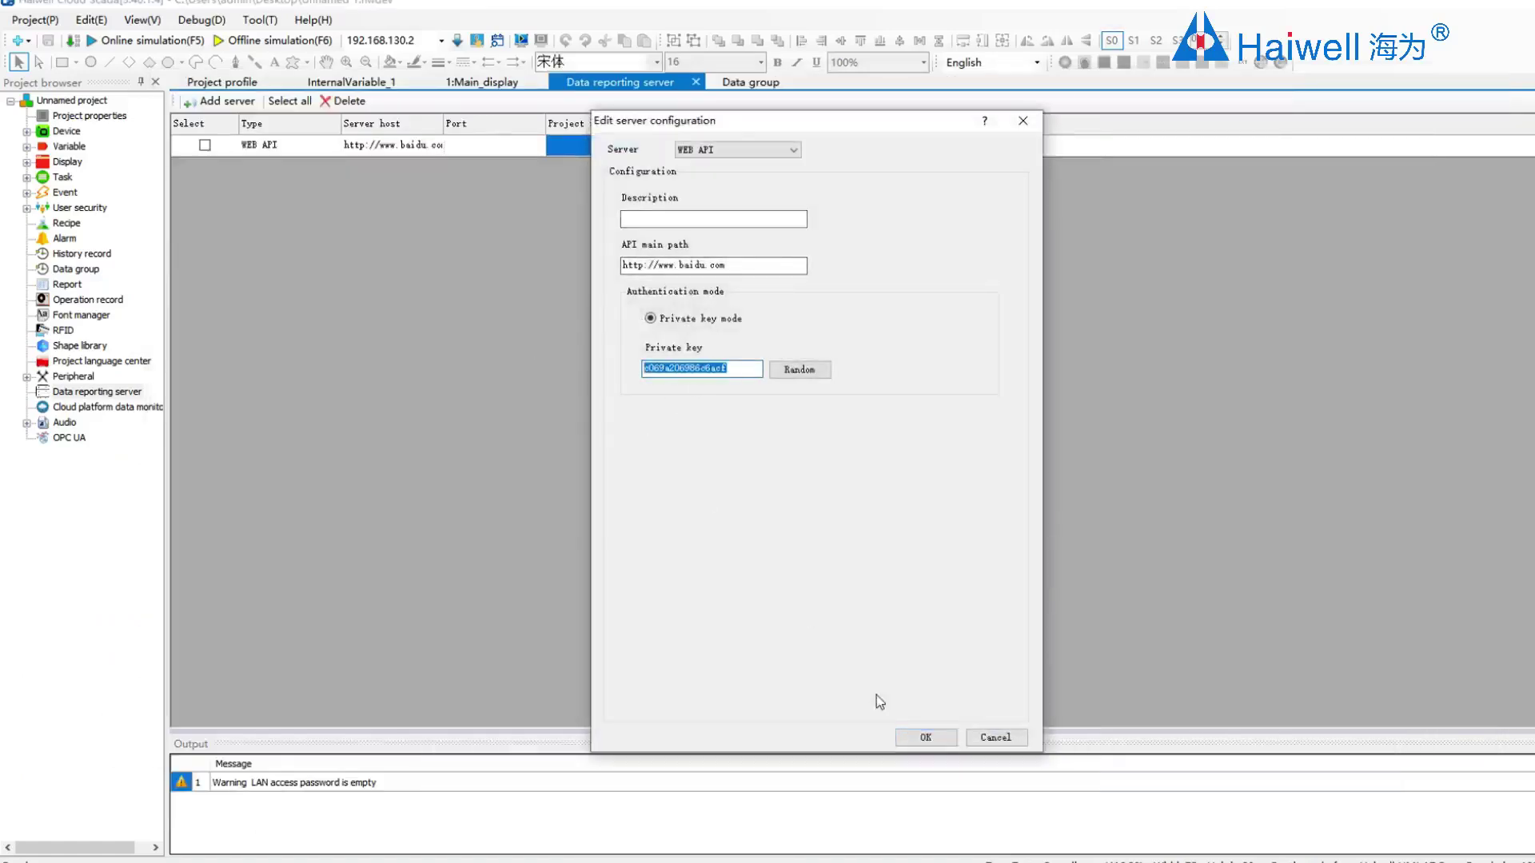
click(926, 737)
mouse_move(339, 849)
click(171, 780)
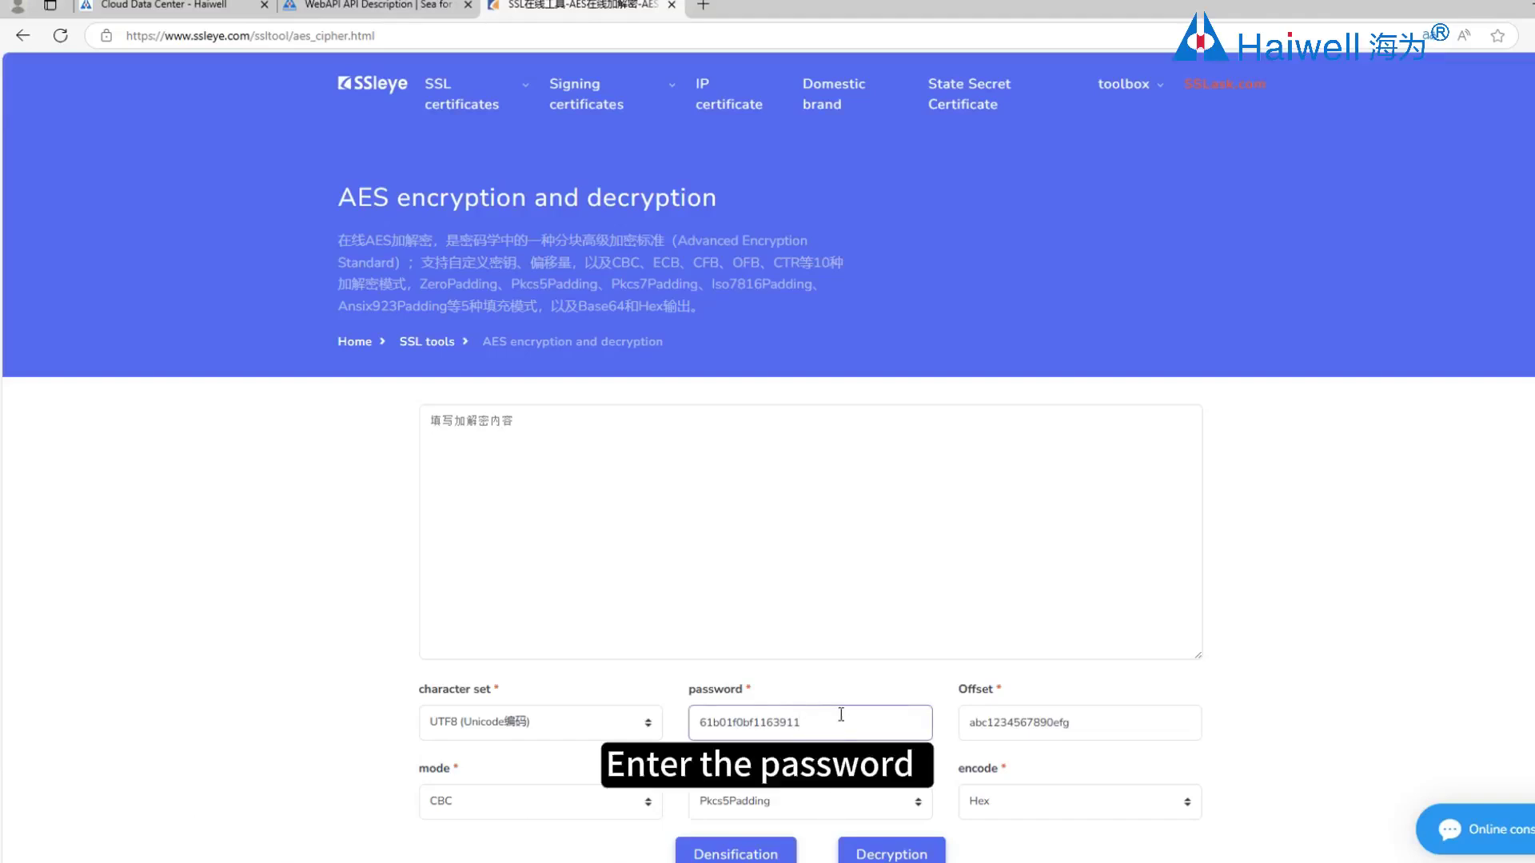
key(ctrl+a)
key(ctrl+v)
click(1098, 718)
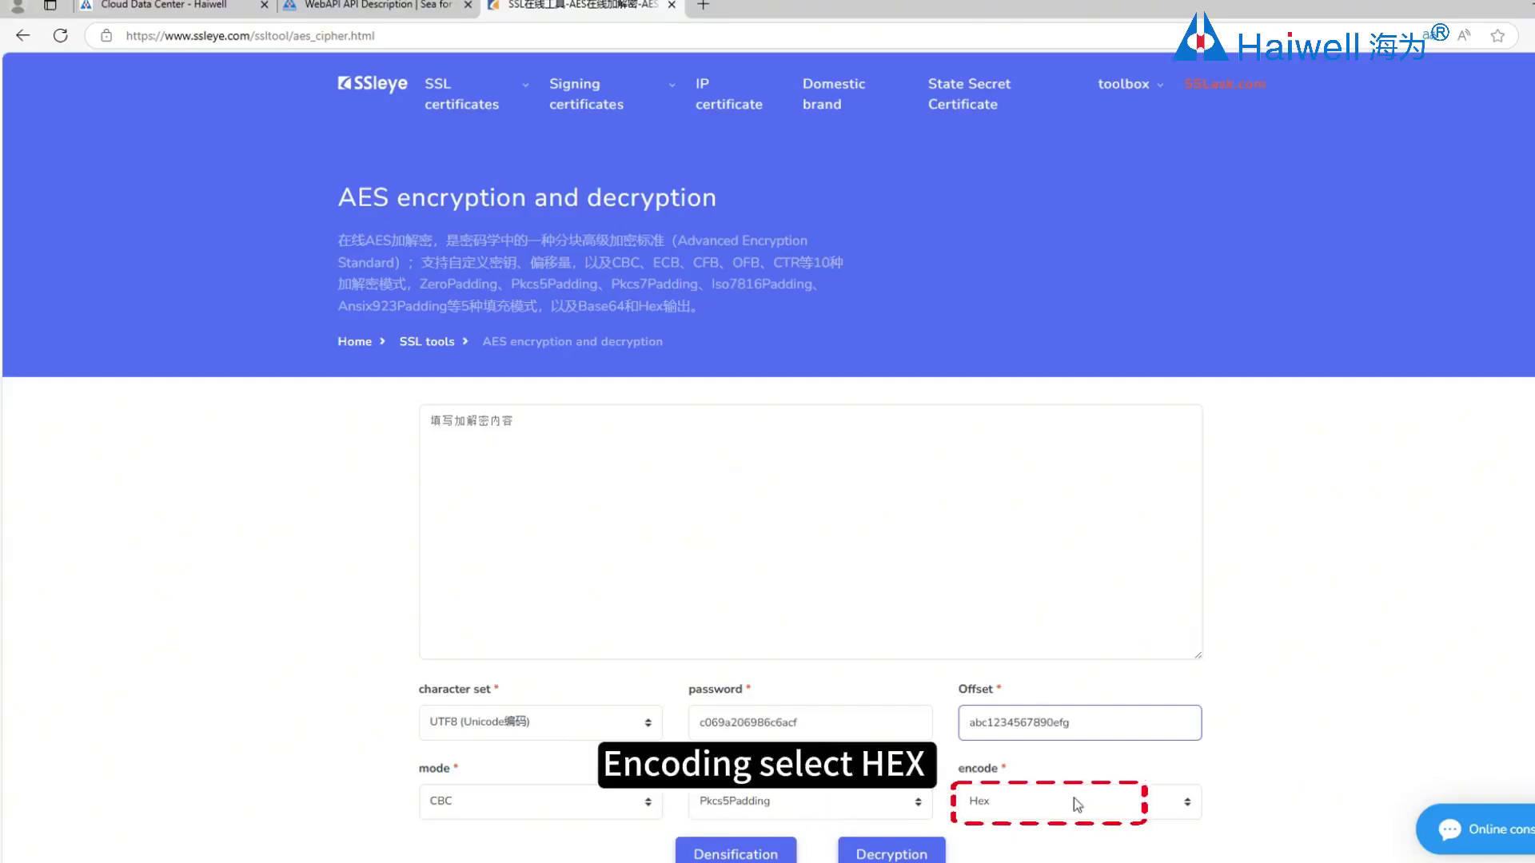
click(748, 534)
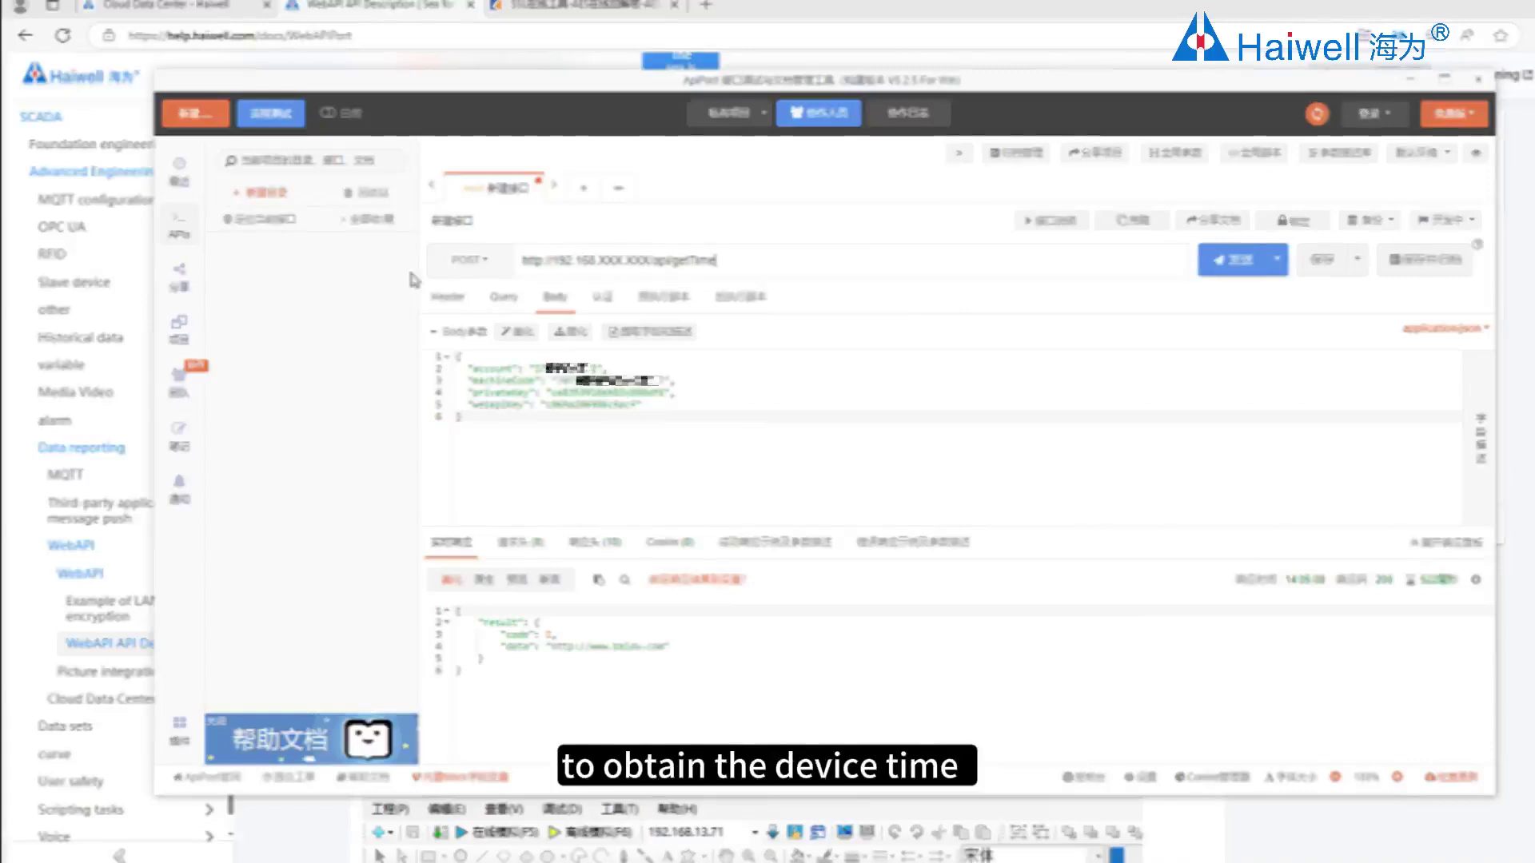
Step: Point the getTime request at 192.168.130.2 with an empty body and send it
drag(596, 261, 667, 262)
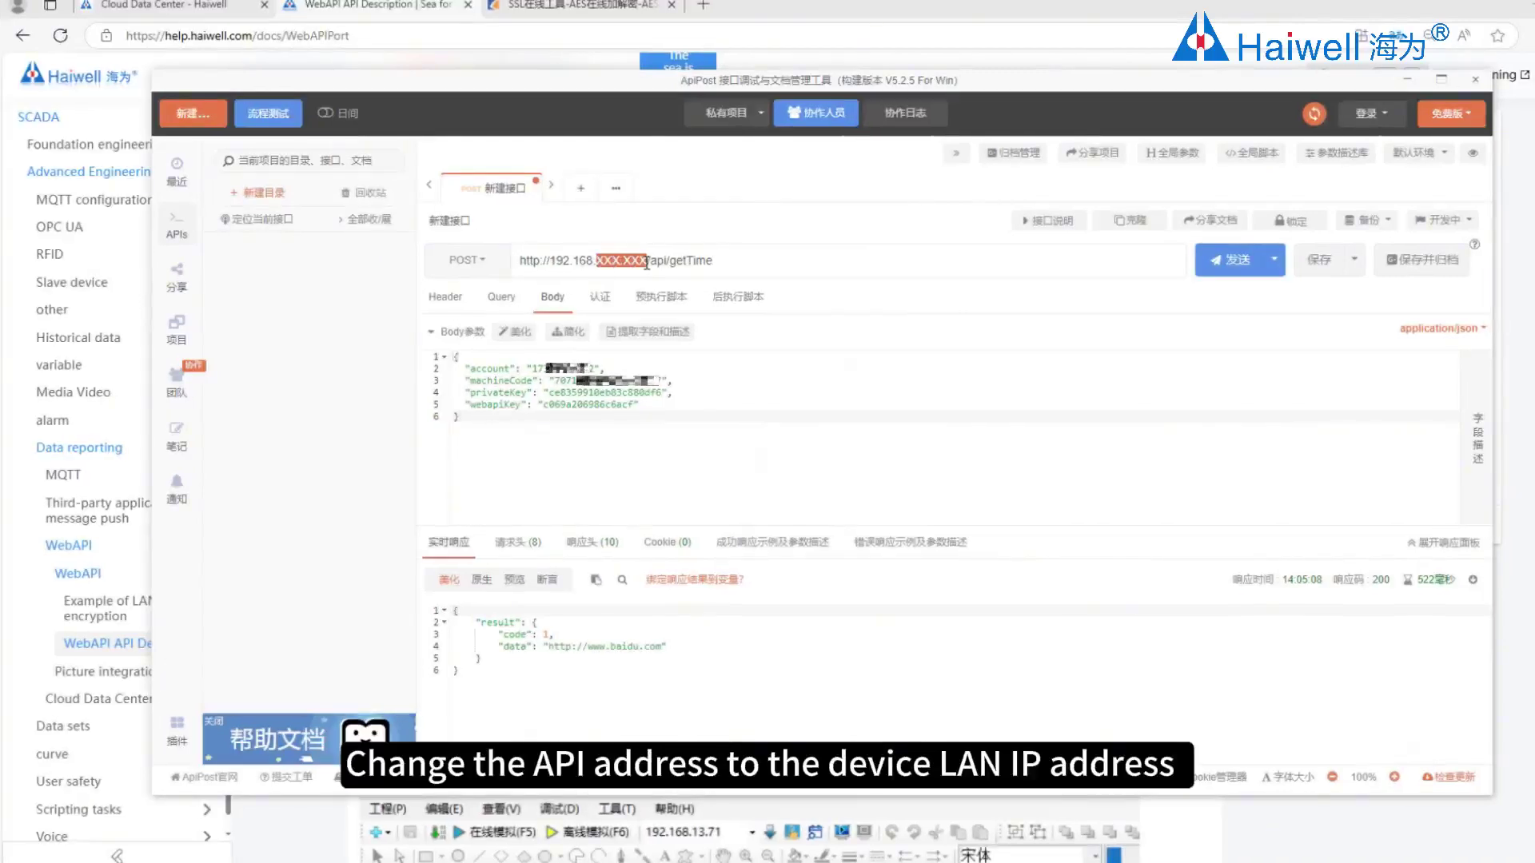
text(130.2)
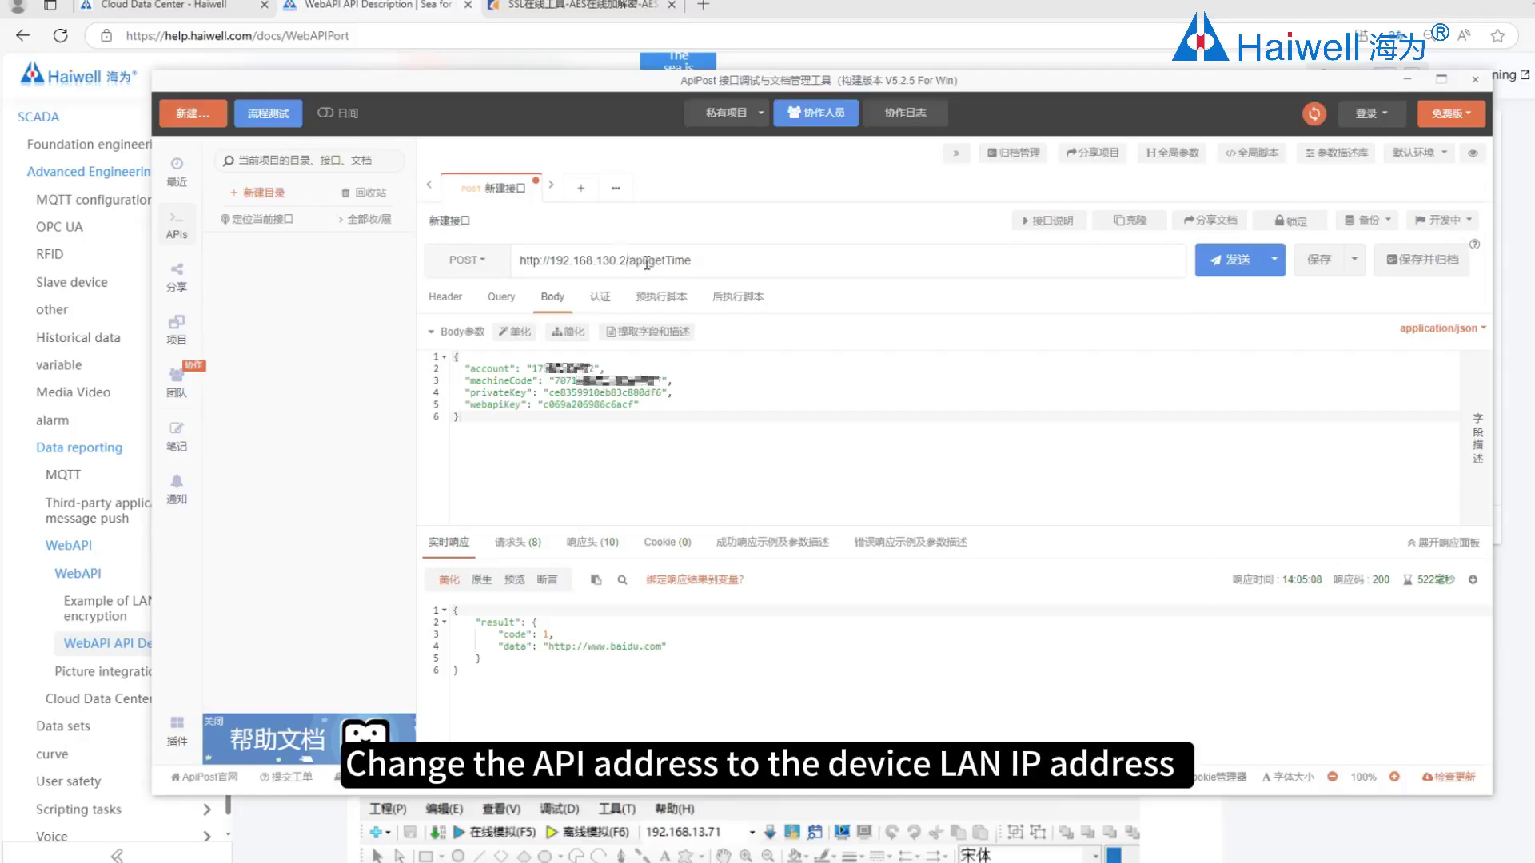
click(578, 500)
key(ctrl+a)
key(Delete)
click(1232, 274)
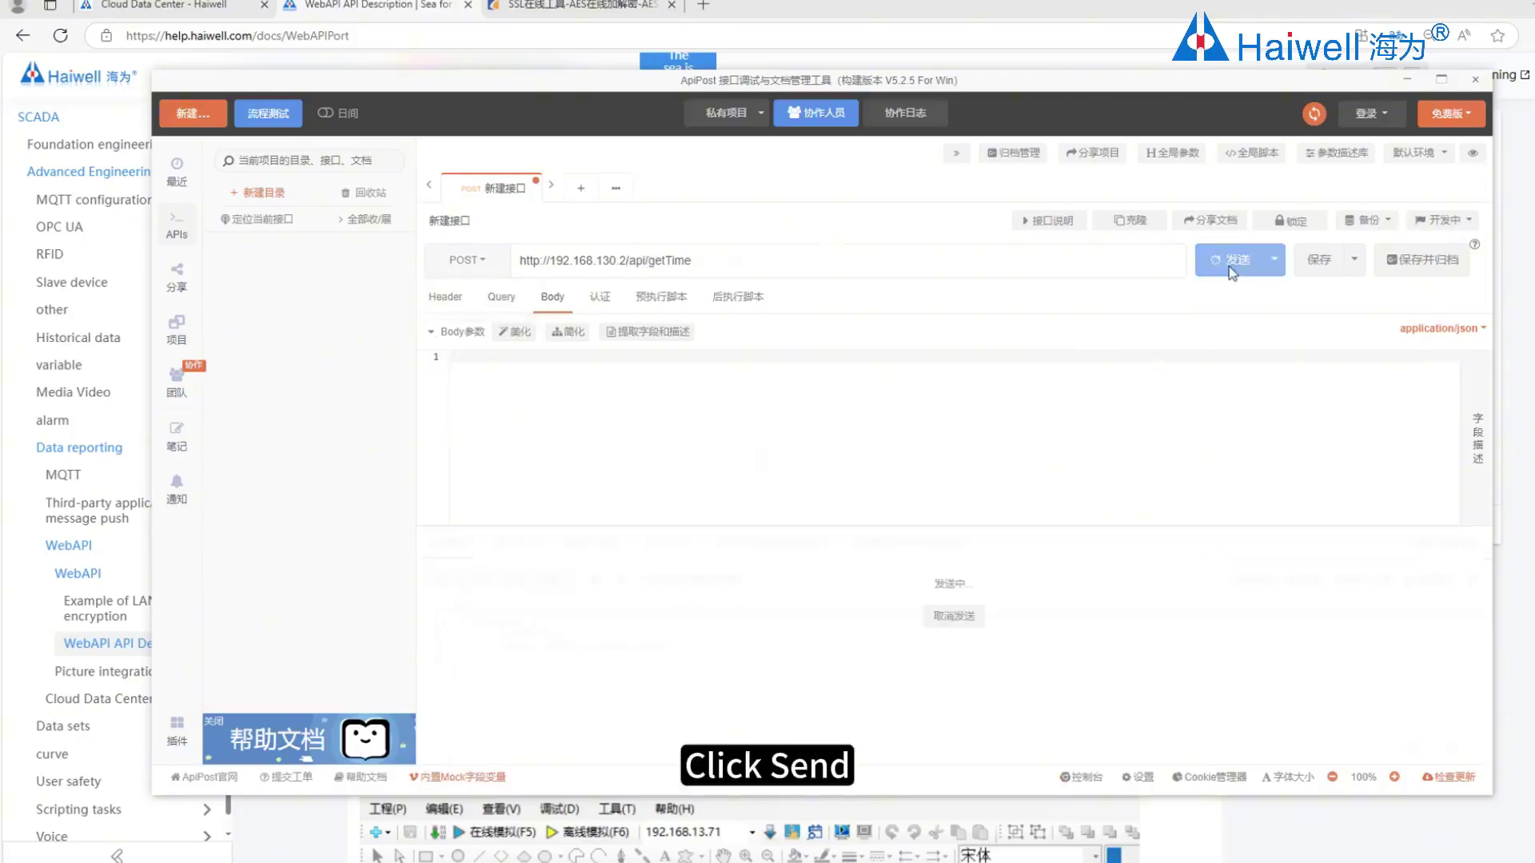
click(631, 657)
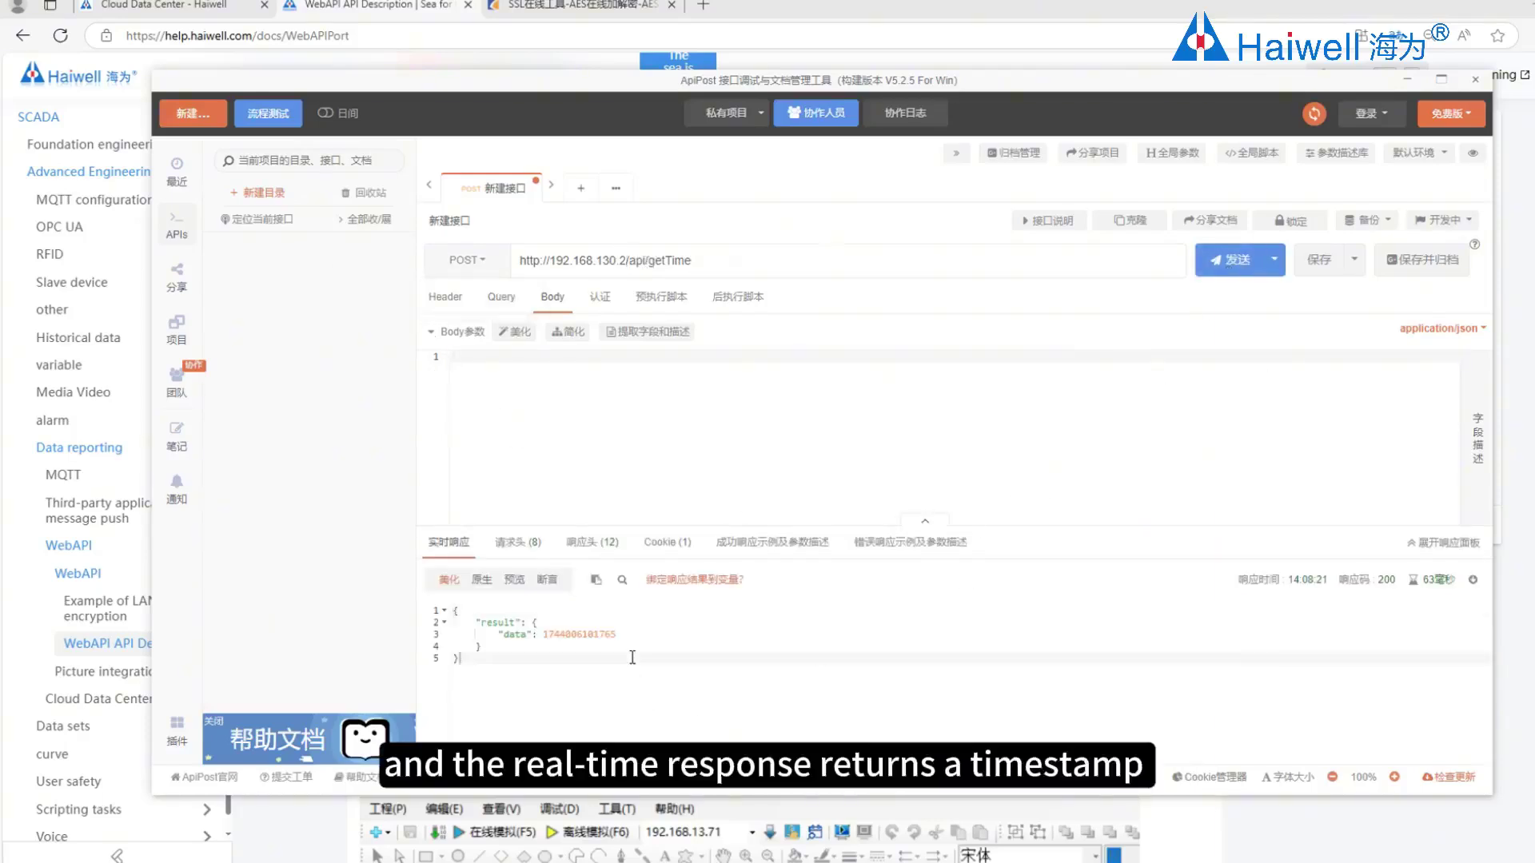
click(582, 638)
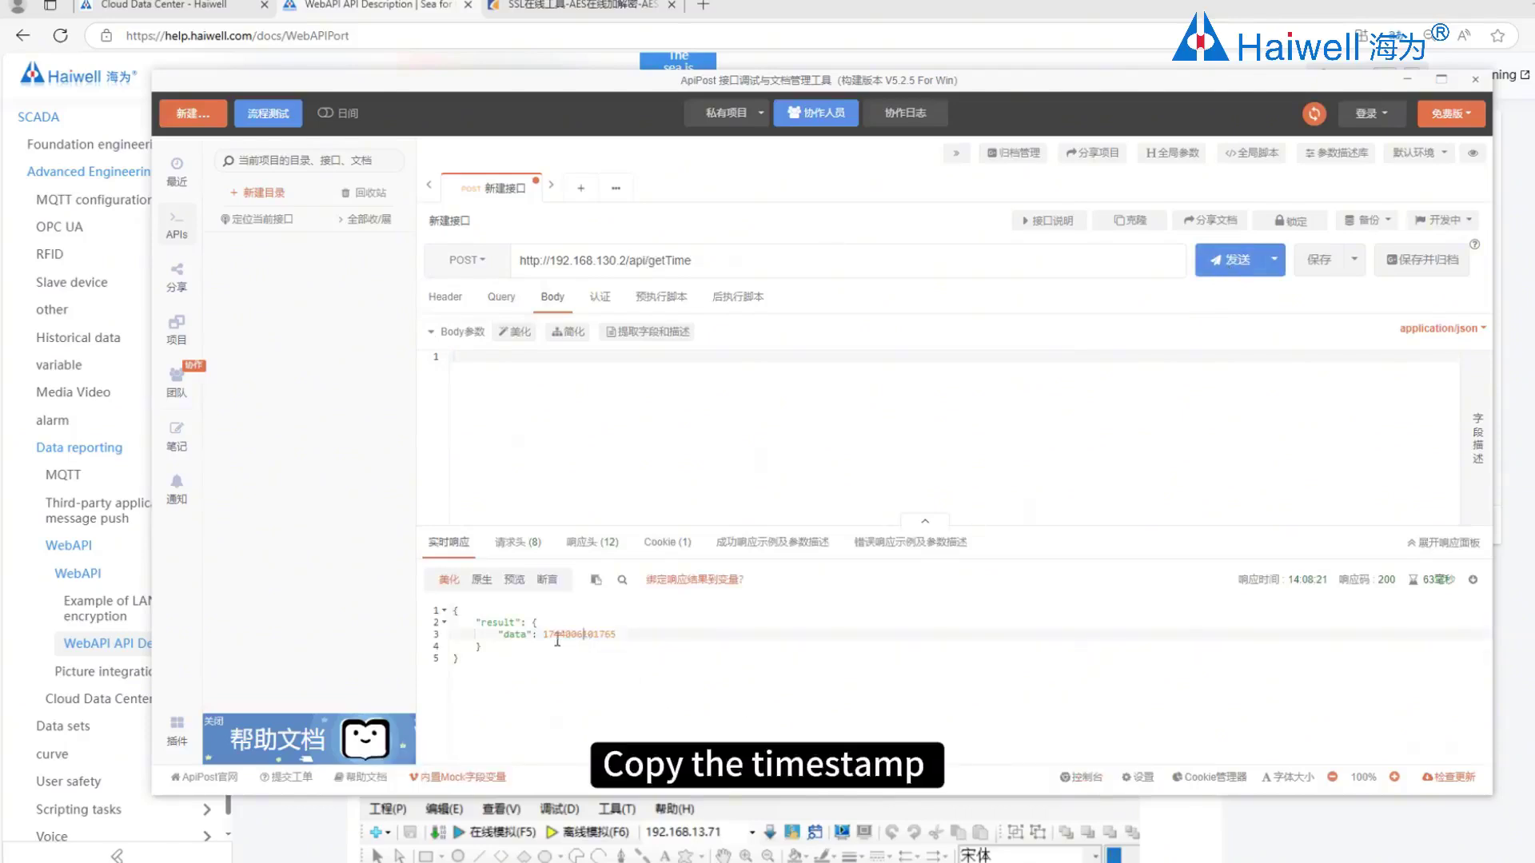
drag(563, 639, 731, 646)
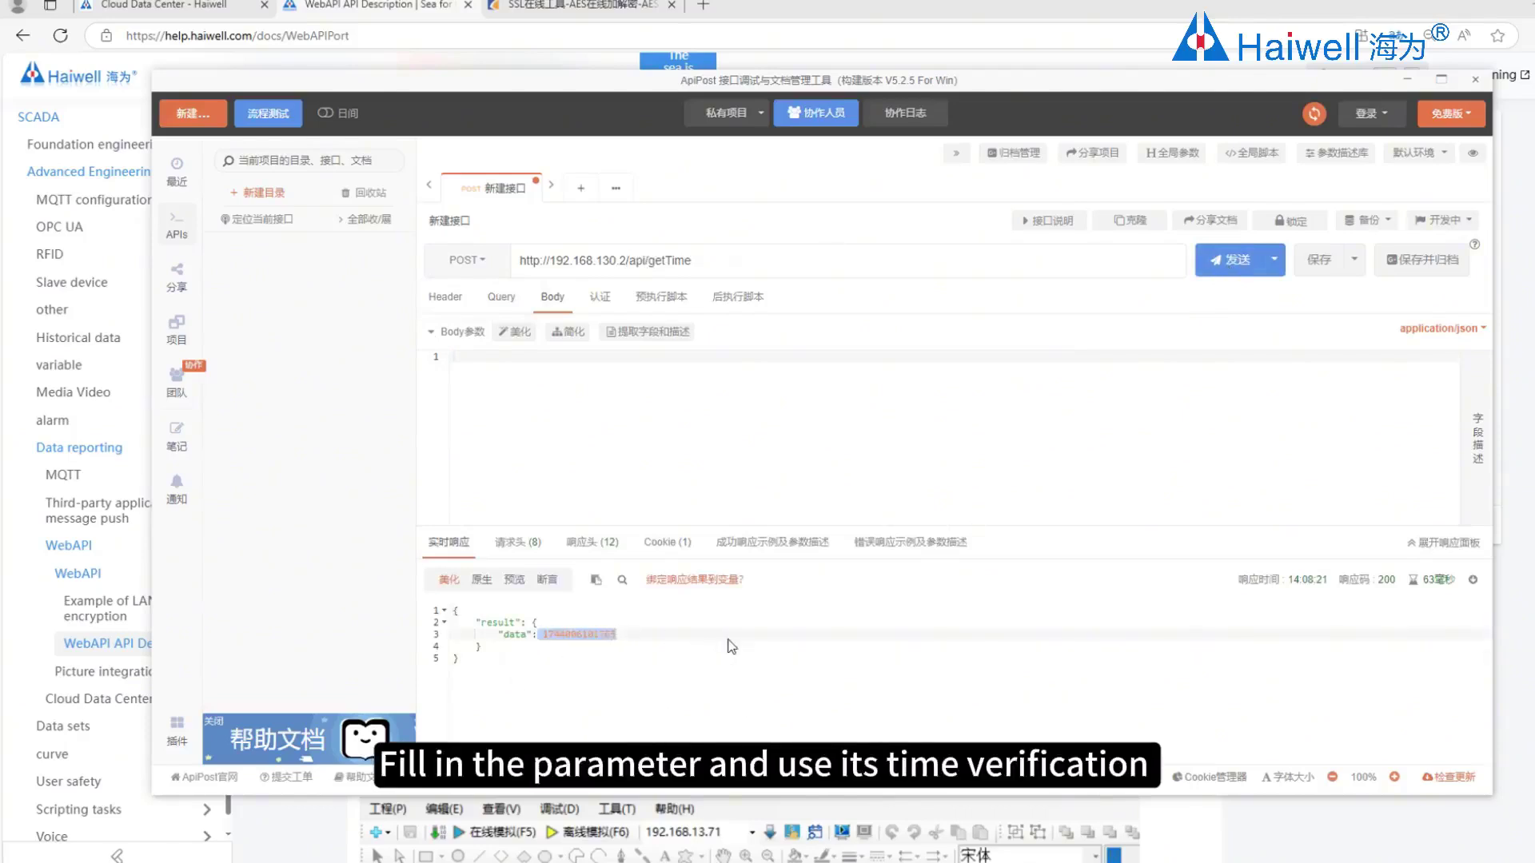
click(723, 637)
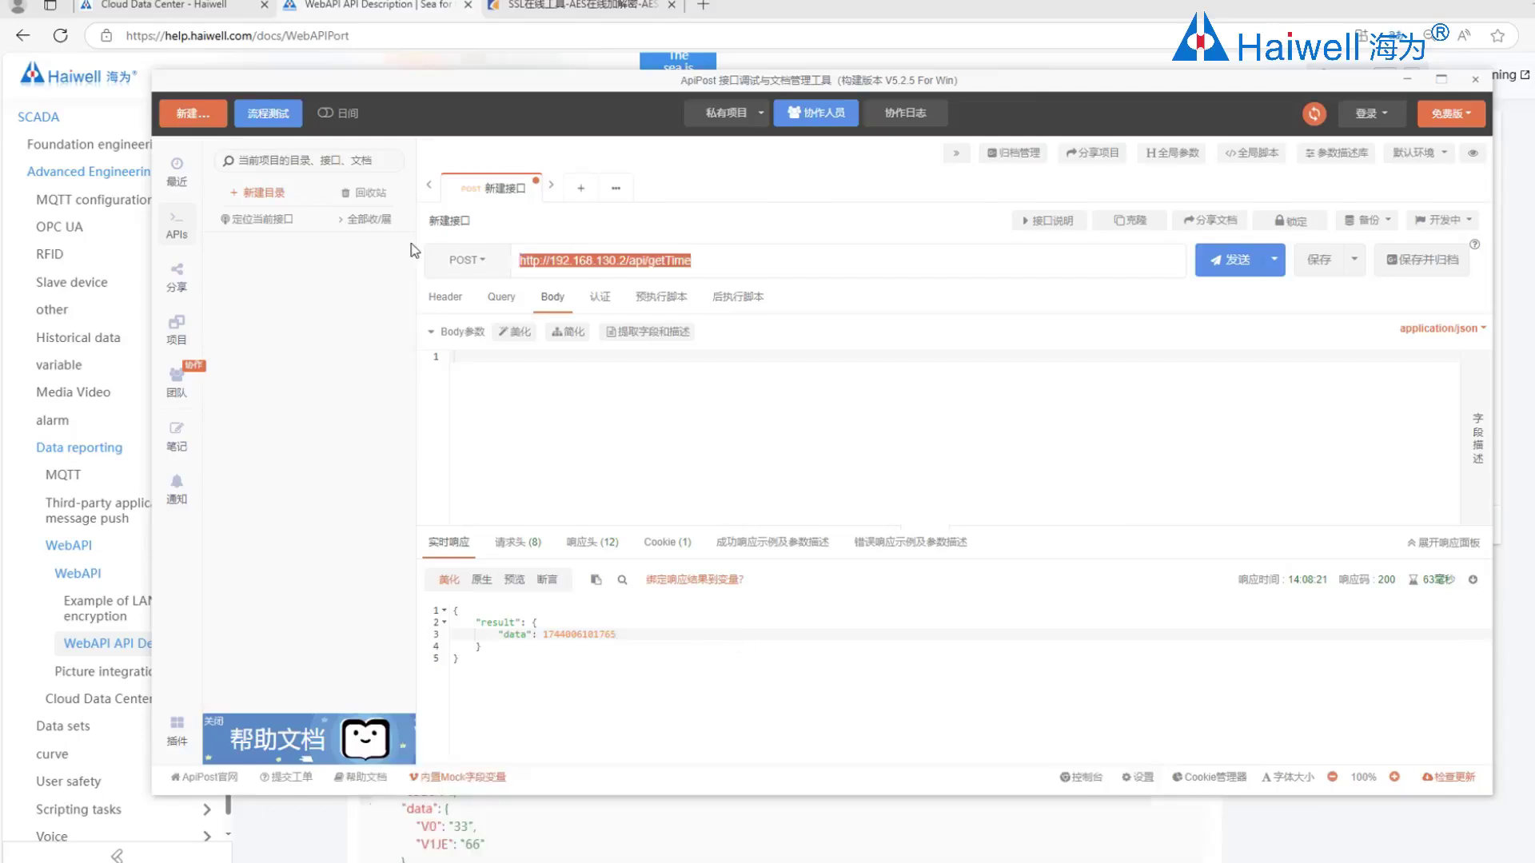
text(http://192.168.xxx.xxx/api/datagroup/getTagsValue)
Step: Set the getTagsValue URL's IP to 192.168.130.2, then encrypt the group1 W0/B0 parameters and select the hex
drag(596, 263, 640, 259)
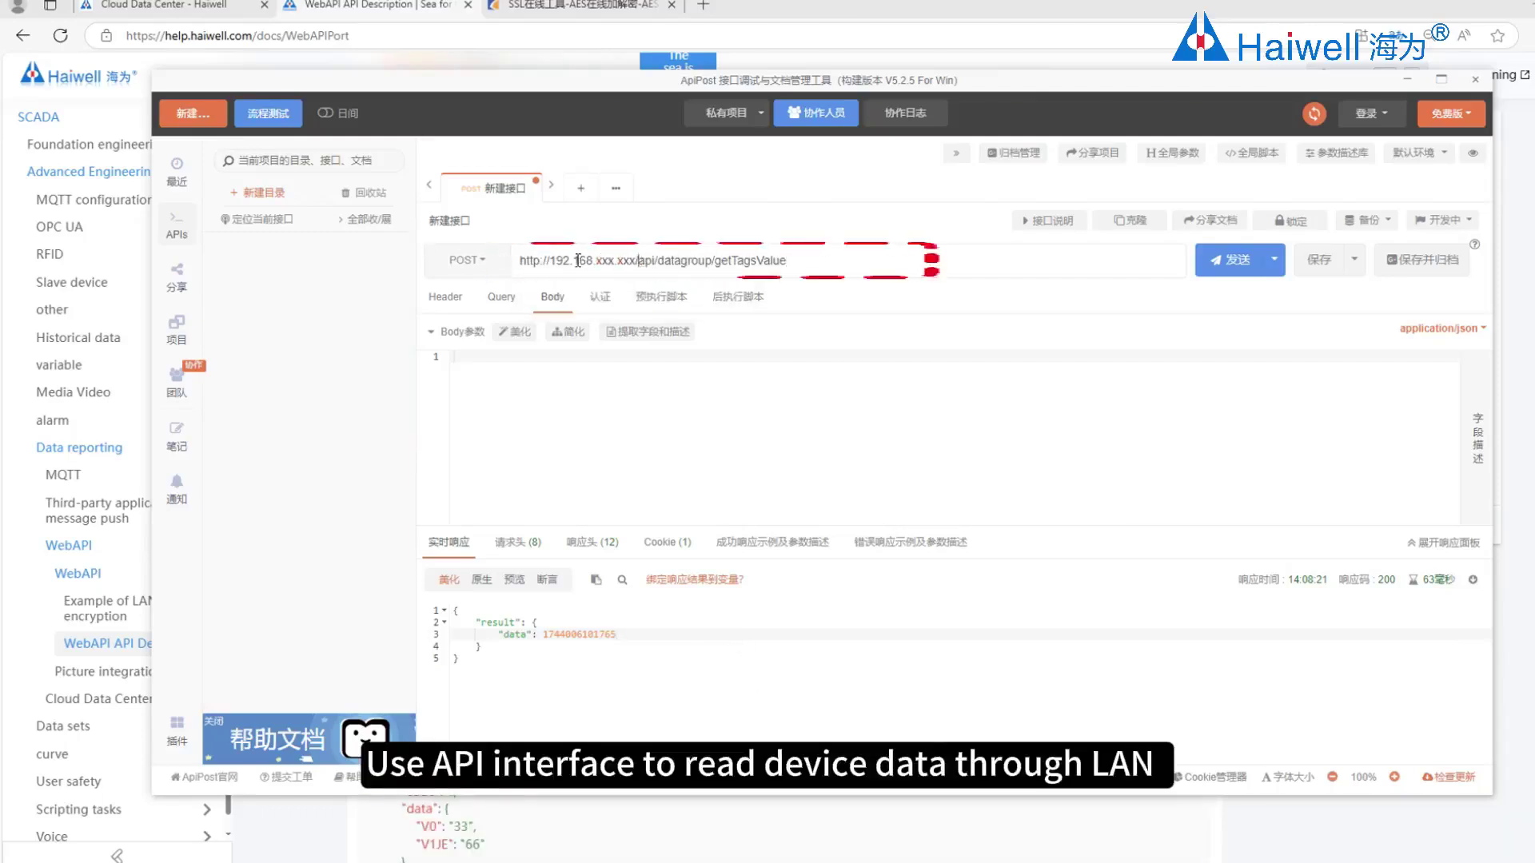
text(130.2)
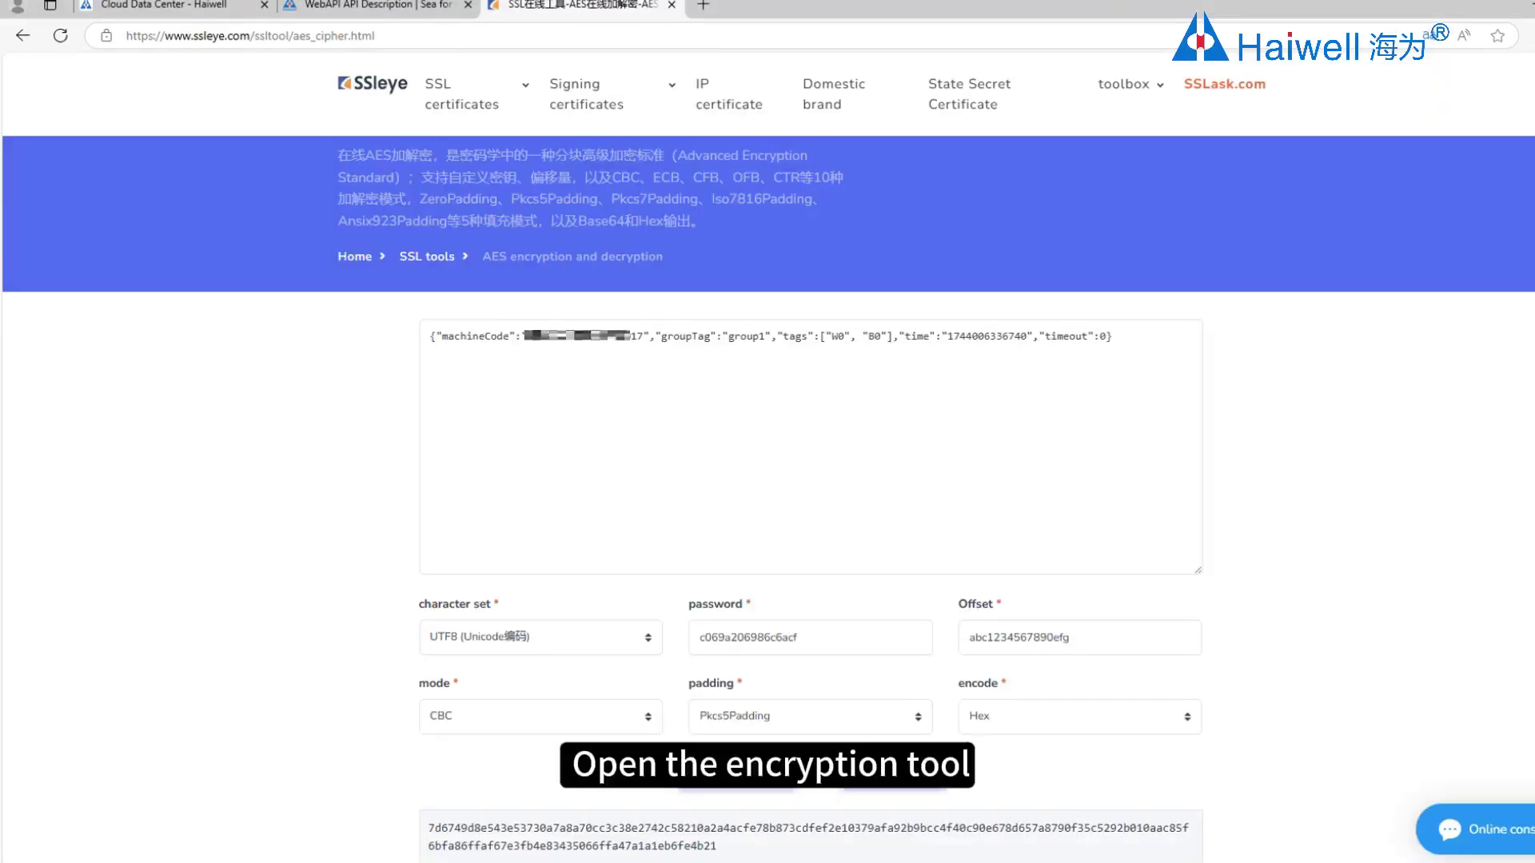
click(754, 768)
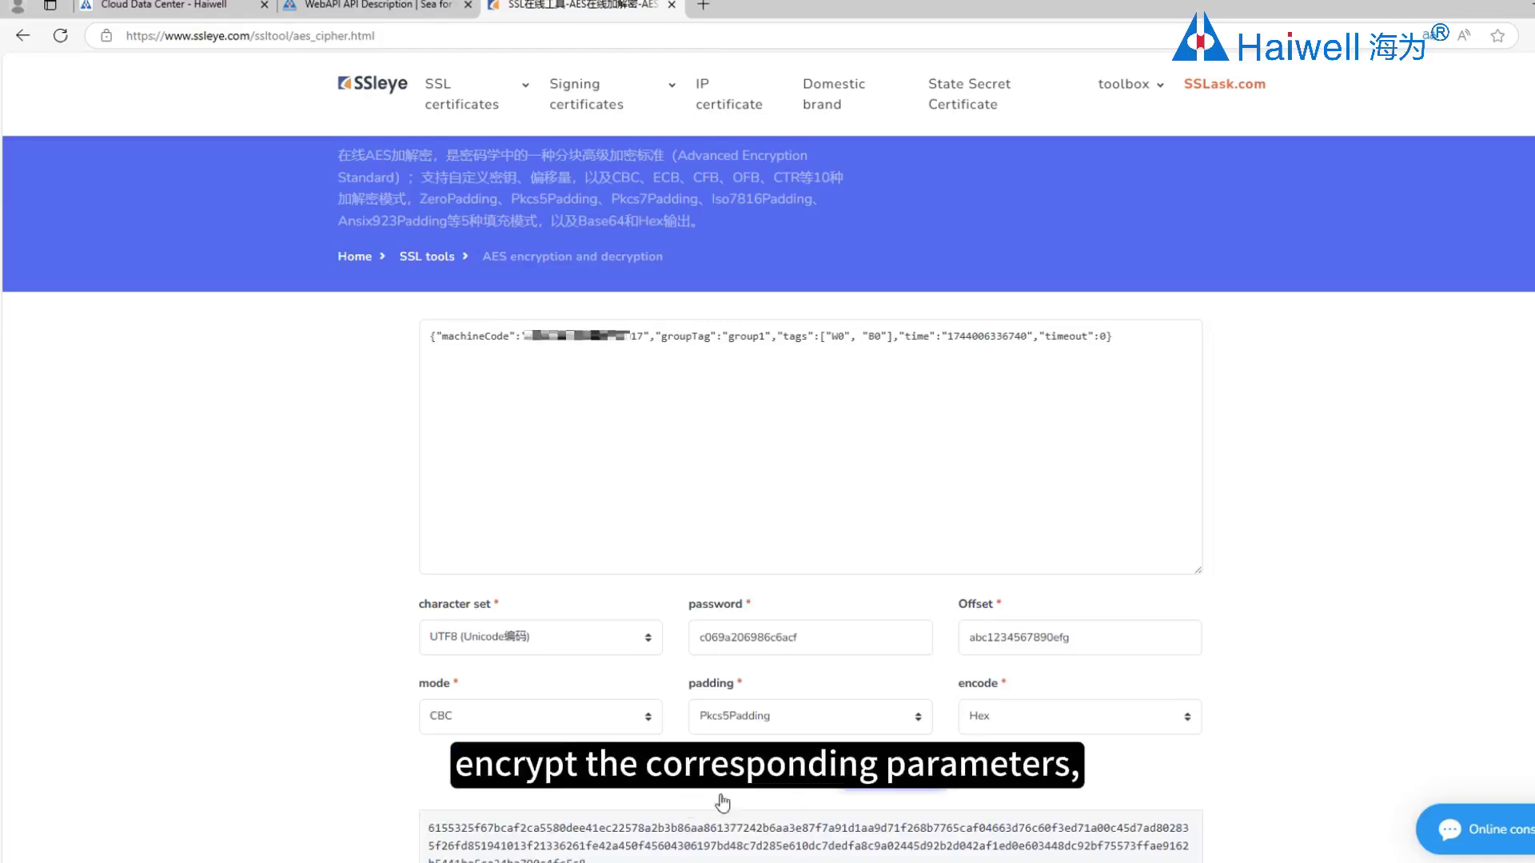
scroll(640, 814, down, 1)
drag(603, 784, 391, 736)
key(ctrl+c)
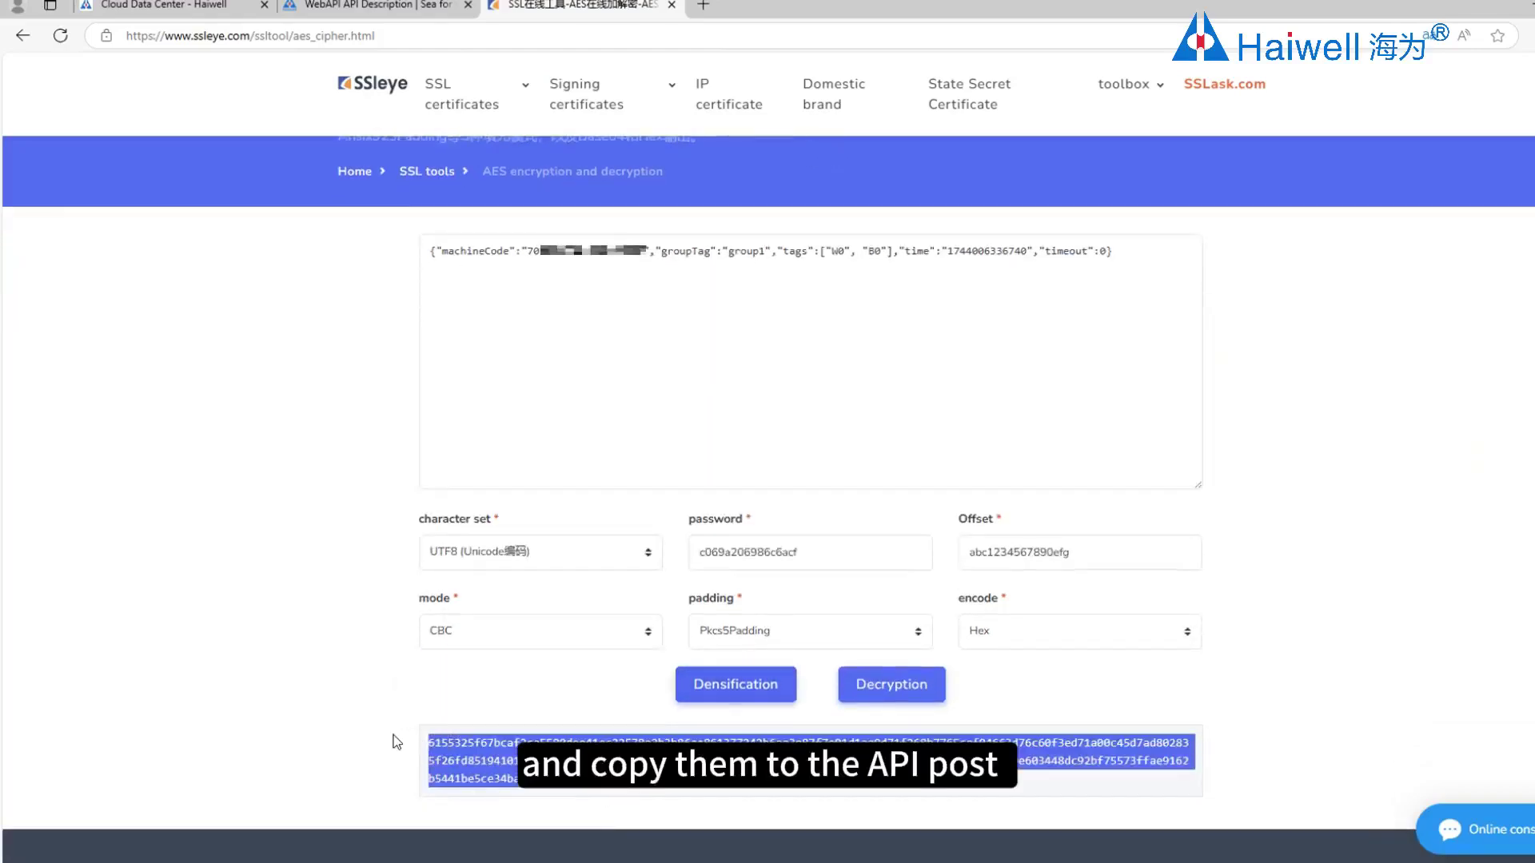
Step: Fill the body with {"para":"<ciphertext>"} and send the LAN getTagsValue request
key(alt+Tab)
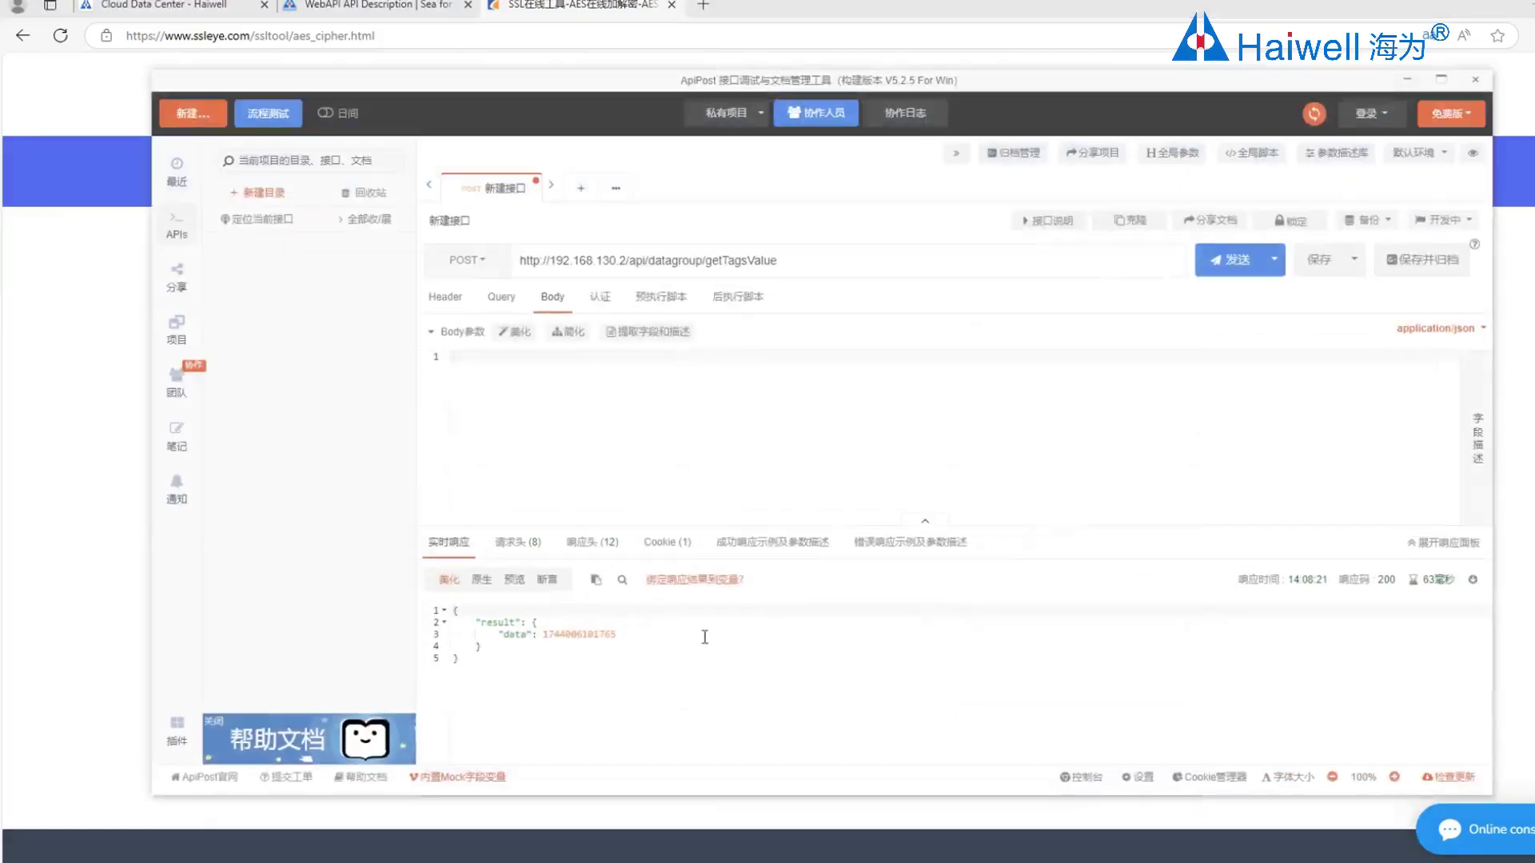
text({)
key(Return)
text("para")
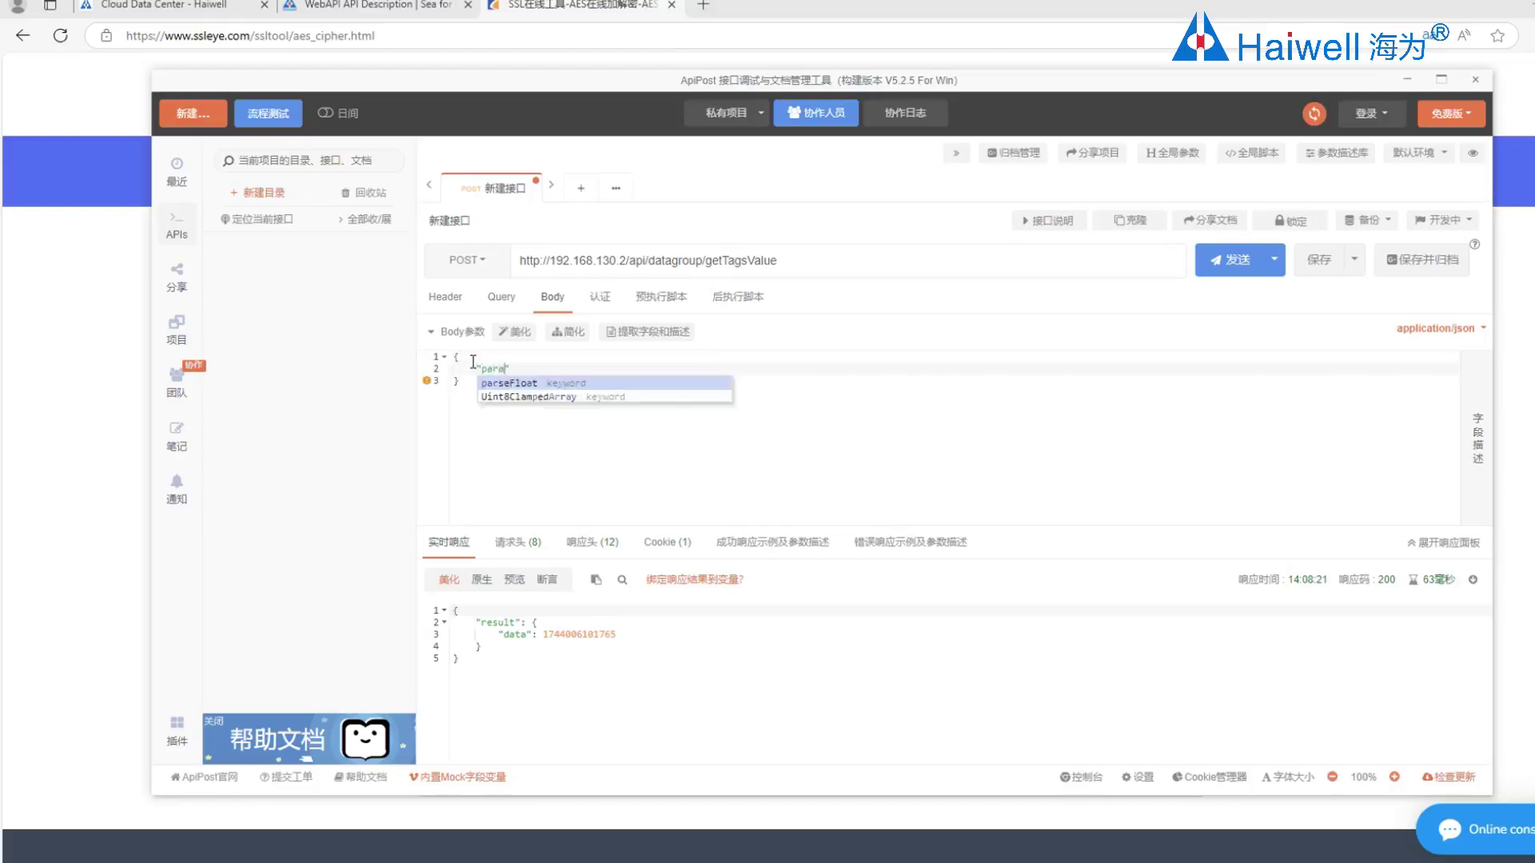
text(:")
key(ctrl+v)
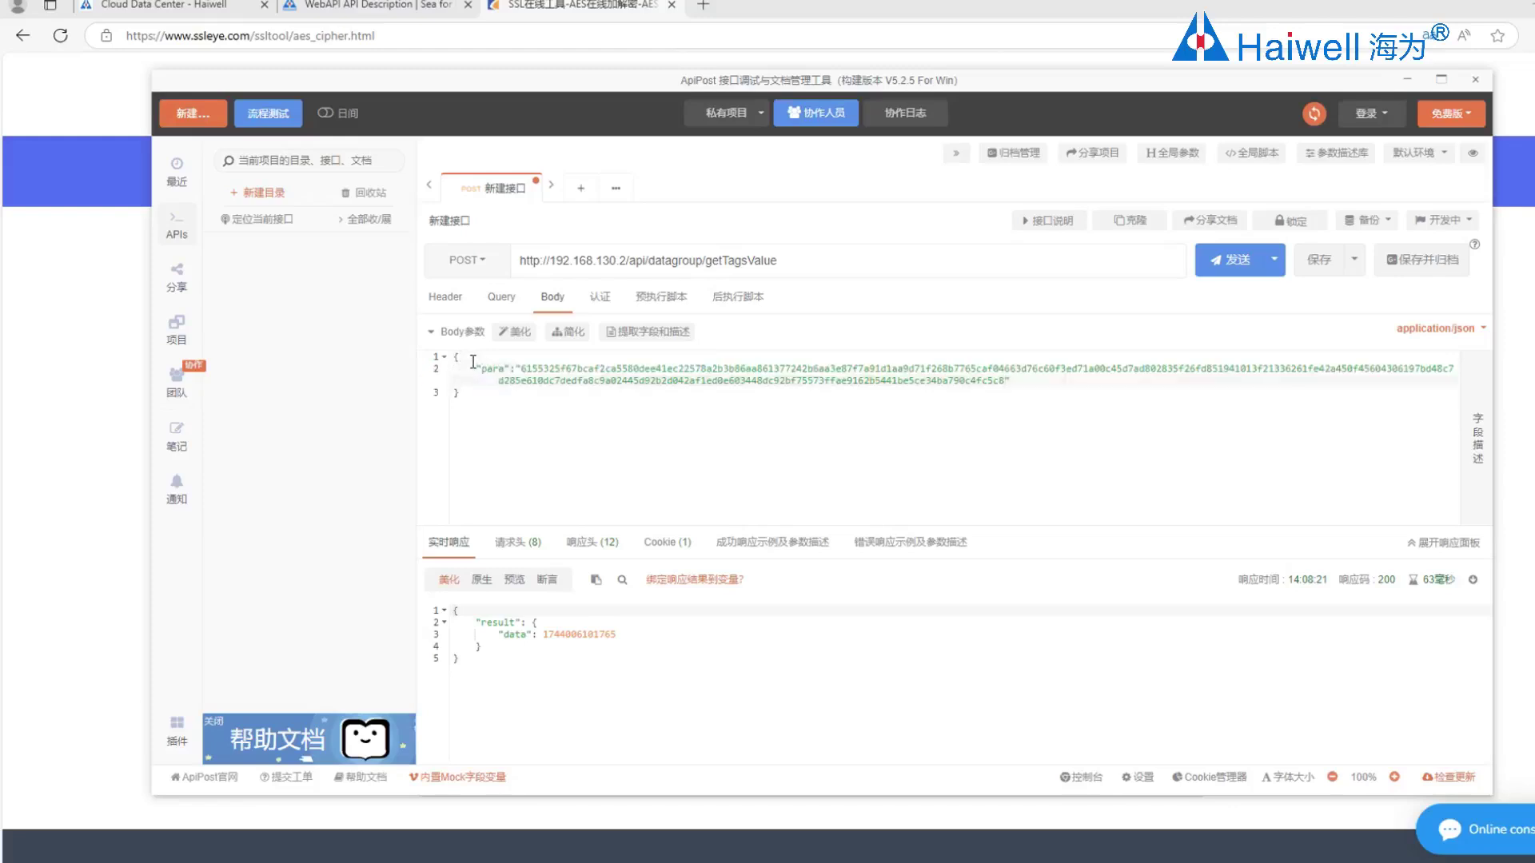
click(1235, 264)
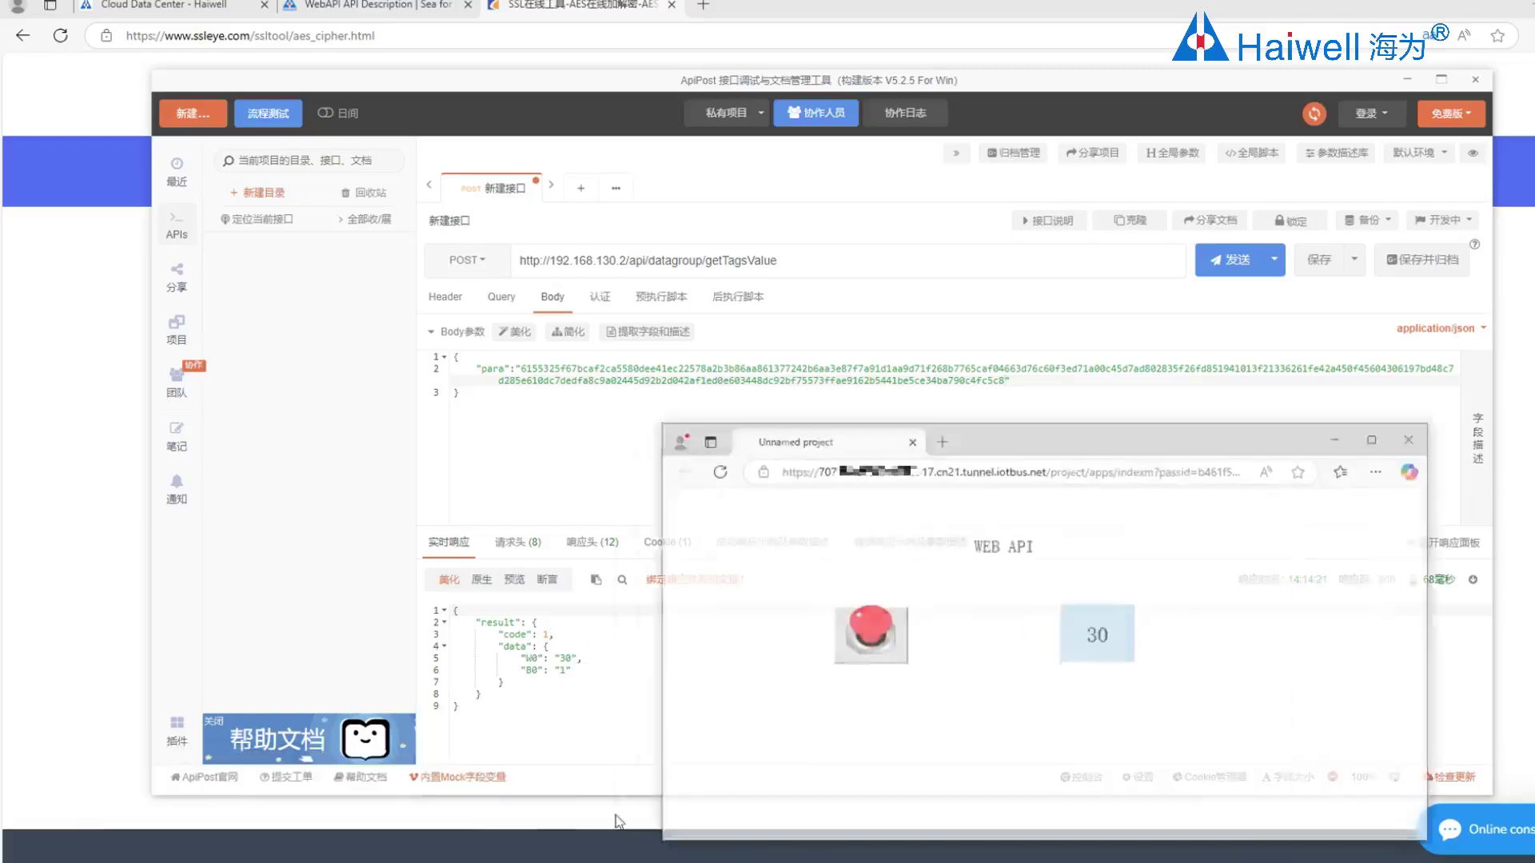
Step: Compare the returned W0 = 30 and B0 = 1 against the WEB API project page
click(617, 846)
drag(1092, 408, 1169, 380)
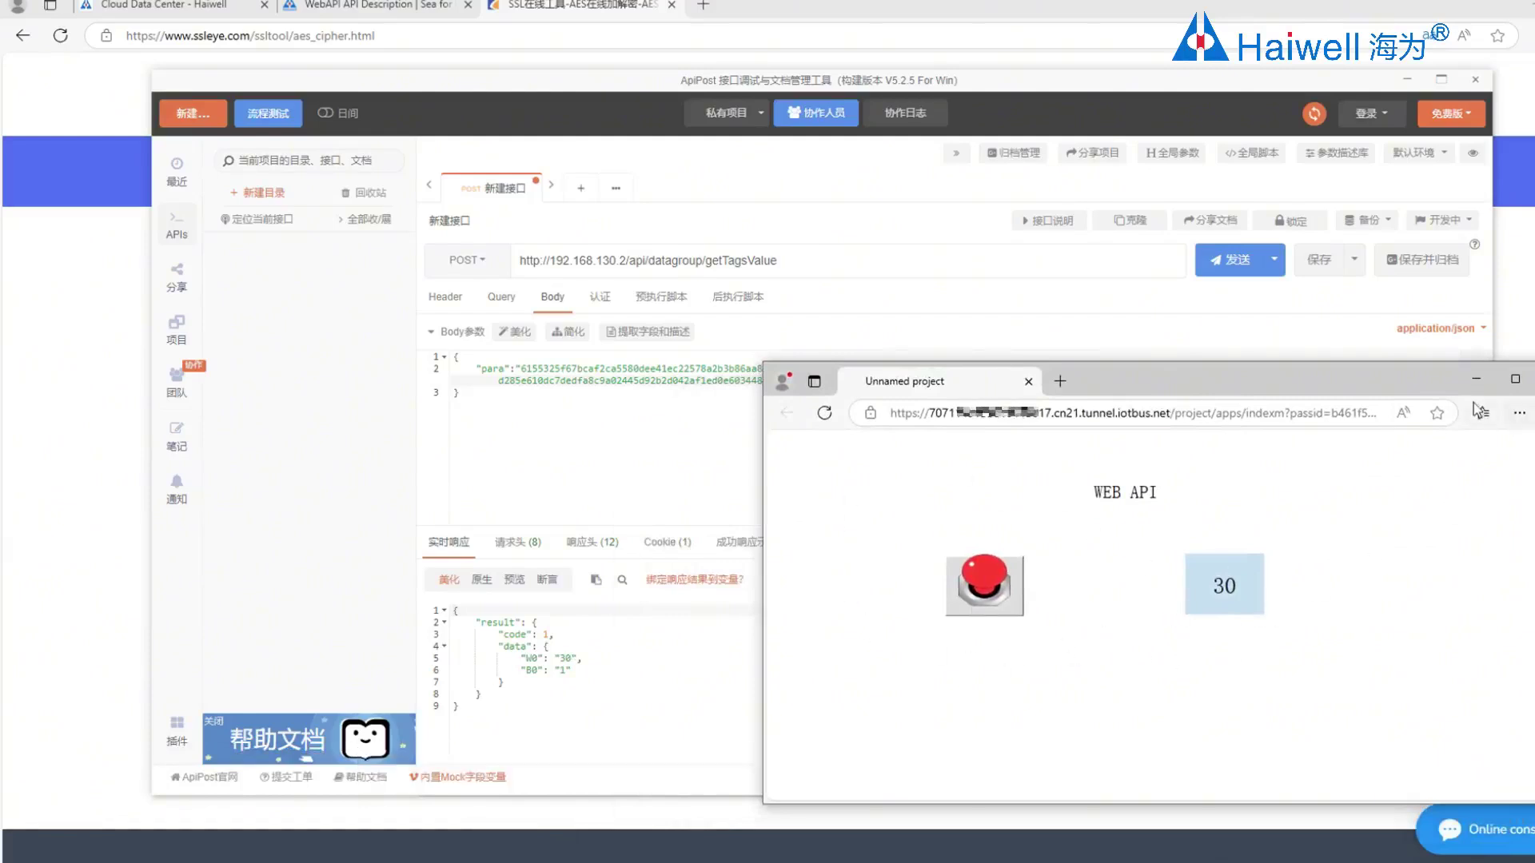
click(1475, 378)
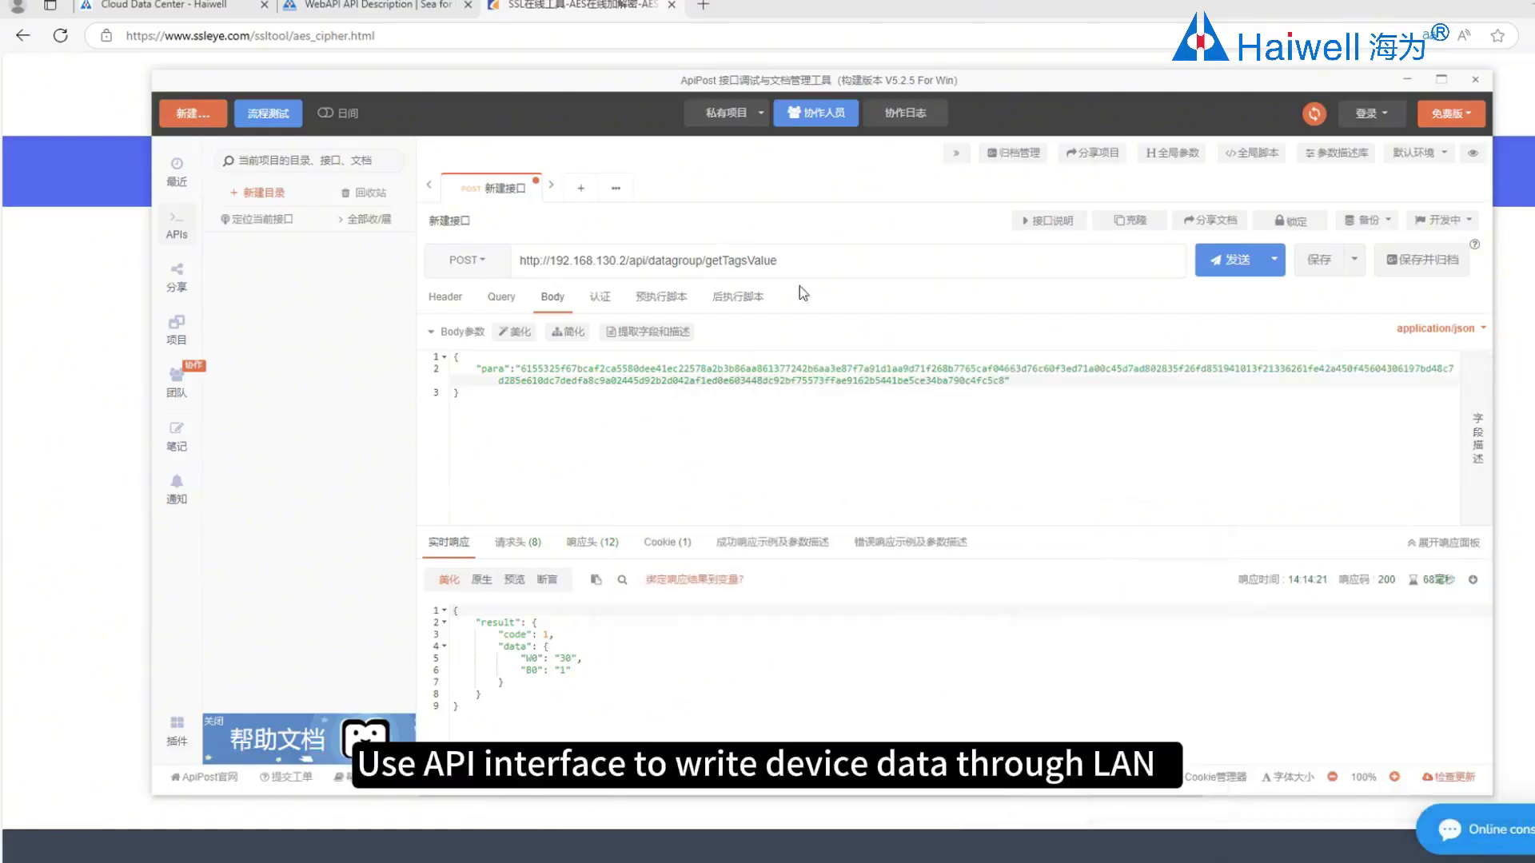
Step: Change the ApiPost request URL from getTagsValue to setTagsValue
click(710, 260)
key(BackSpace)
text(s)
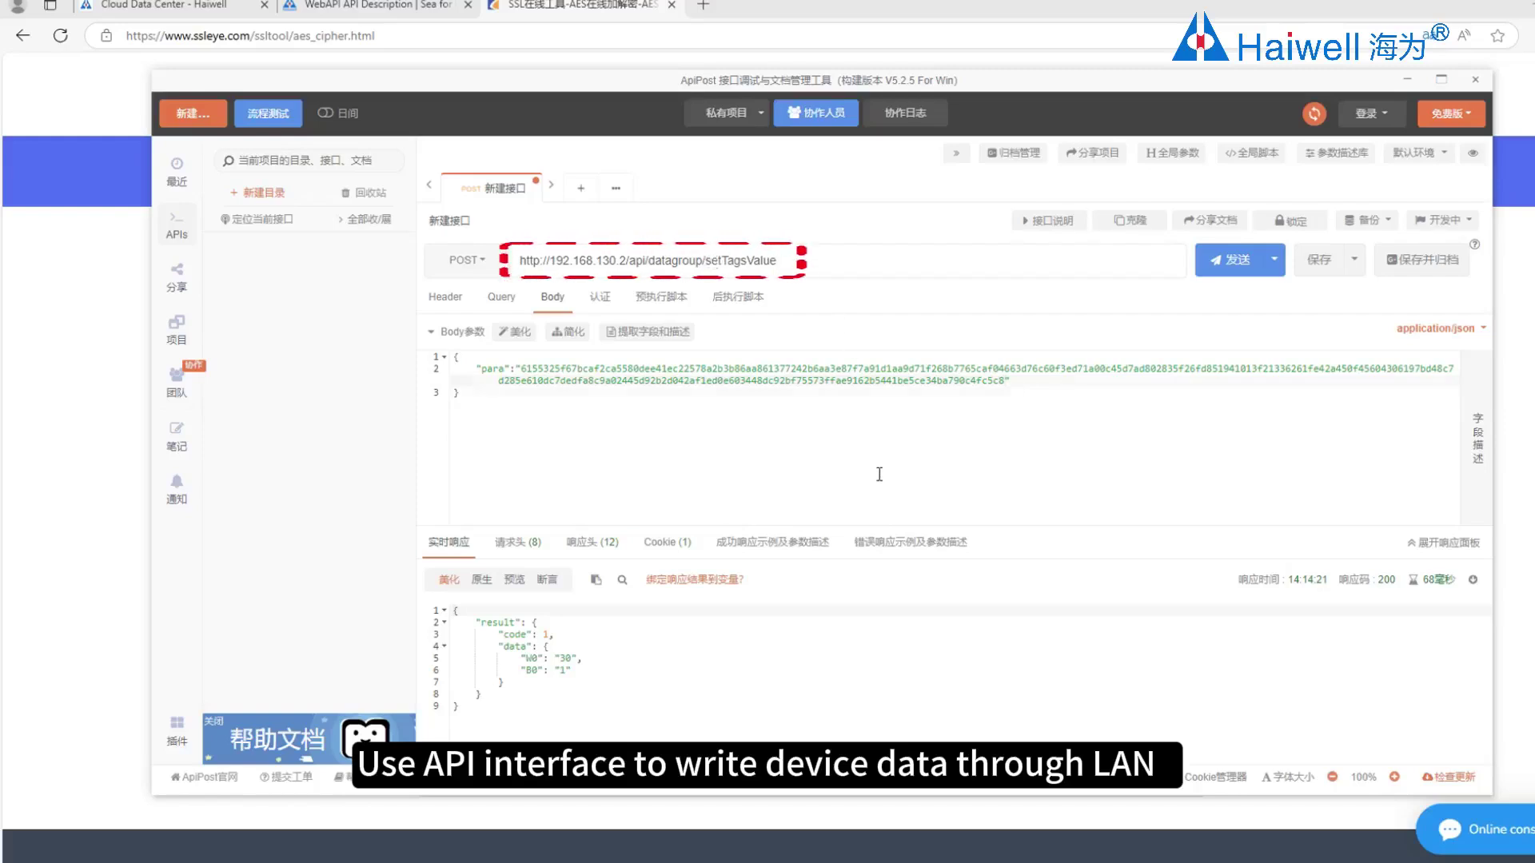
click(879, 474)
click(1411, 82)
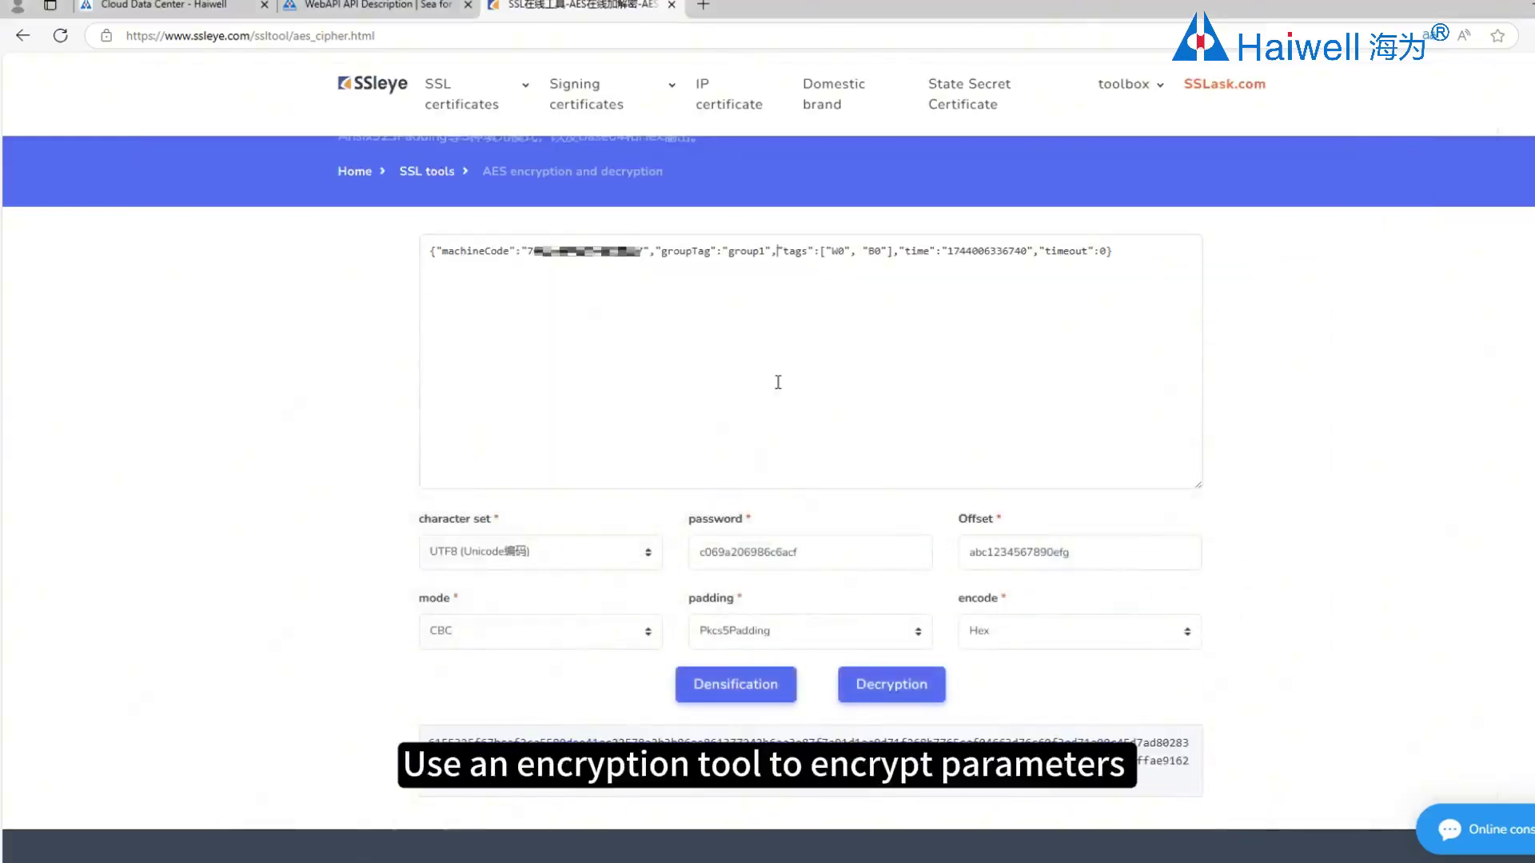
Step: Rewrite the AES plaintext tags as {"W0":"65", "B0":"0"}
click(777, 251)
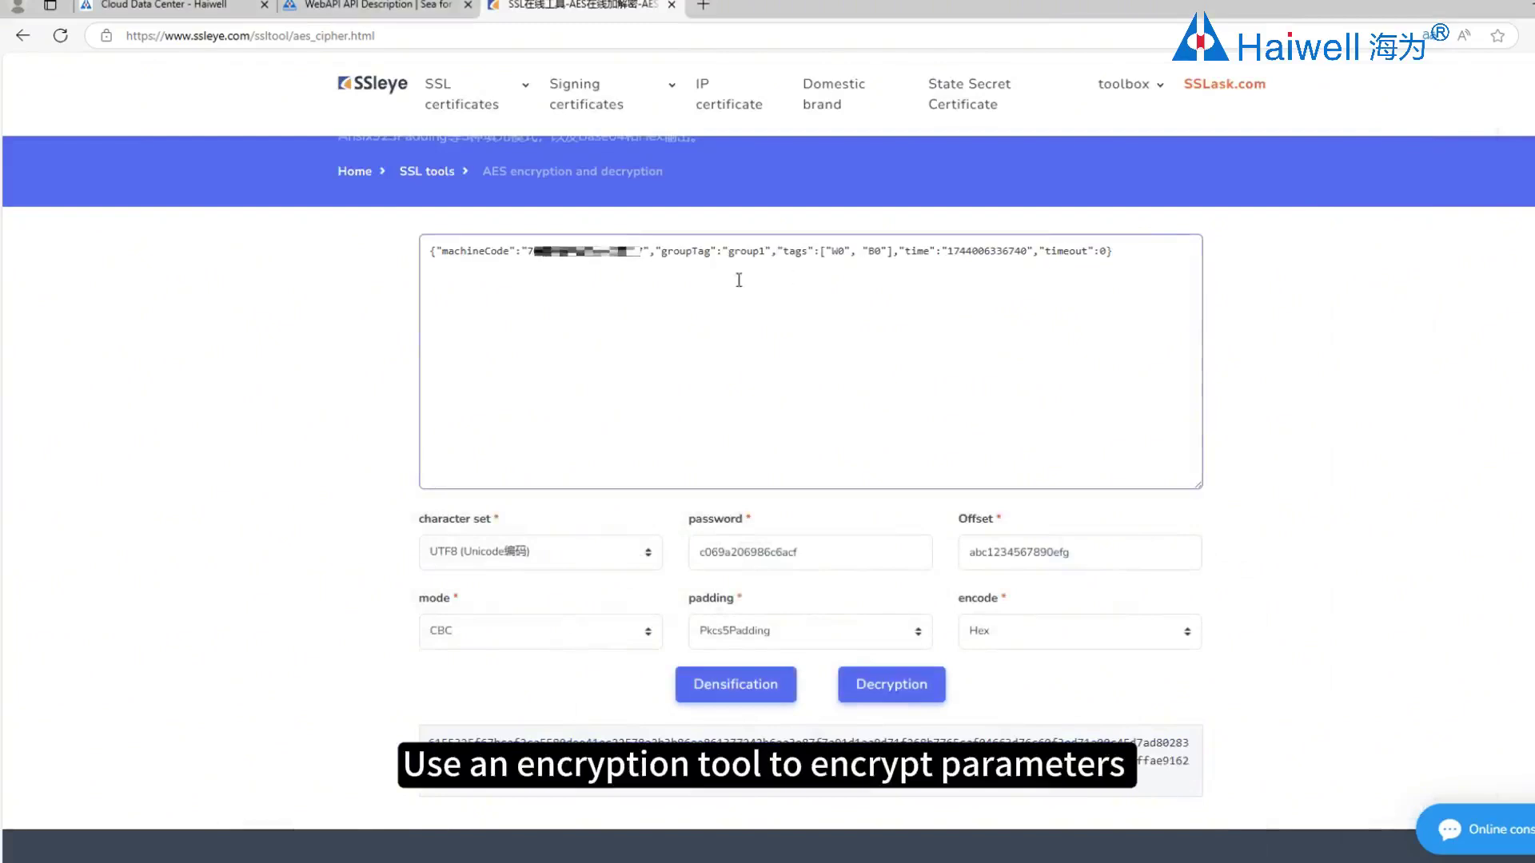
click(821, 253)
key(Delete)
text(")
click(849, 248)
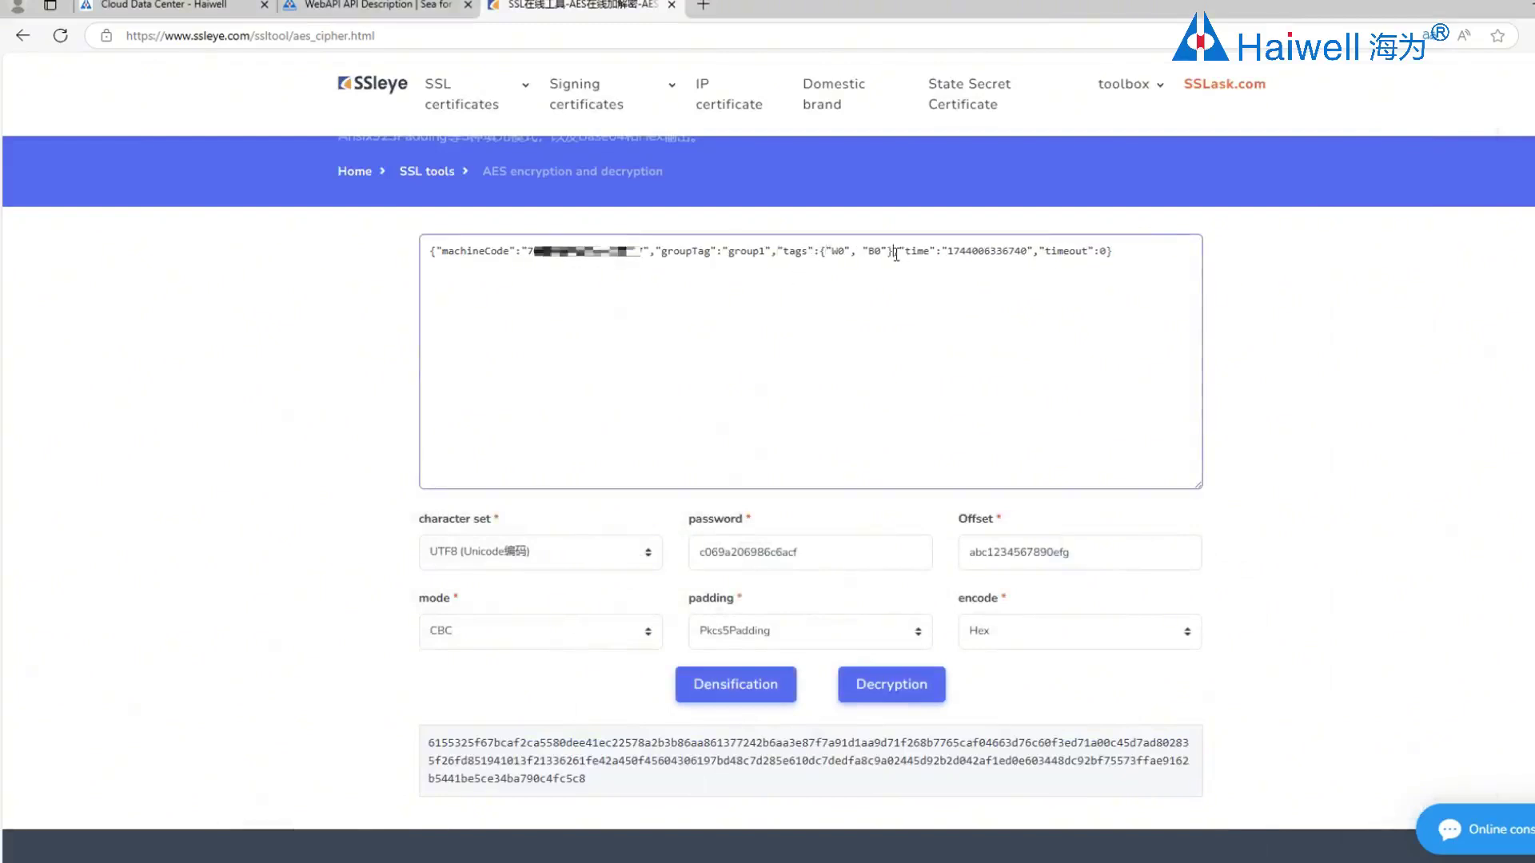
text(:"")
key(Left)
text(65)
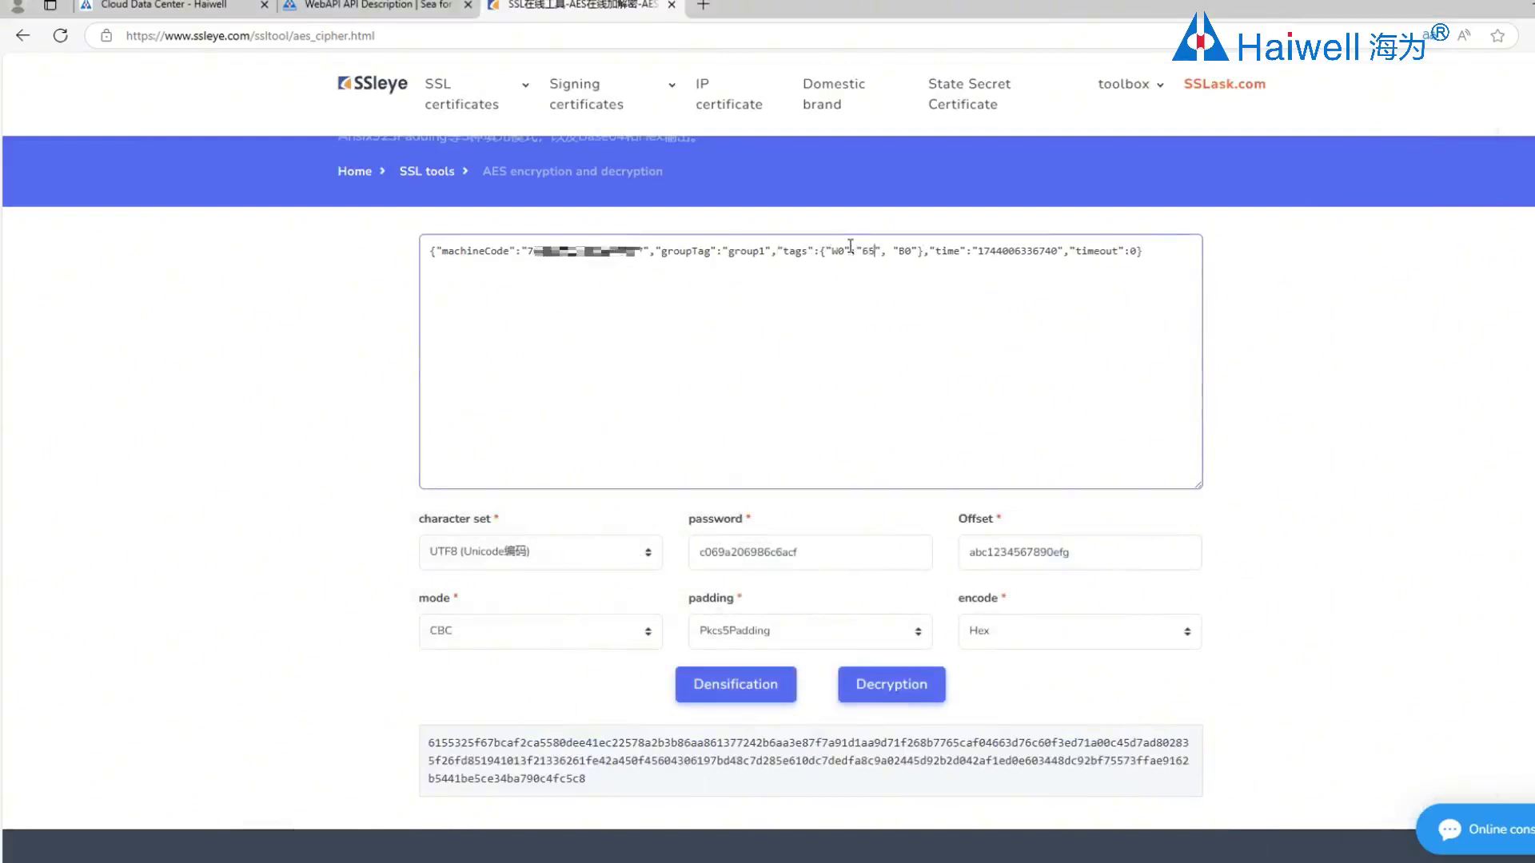
click(916, 250)
text(:"0")
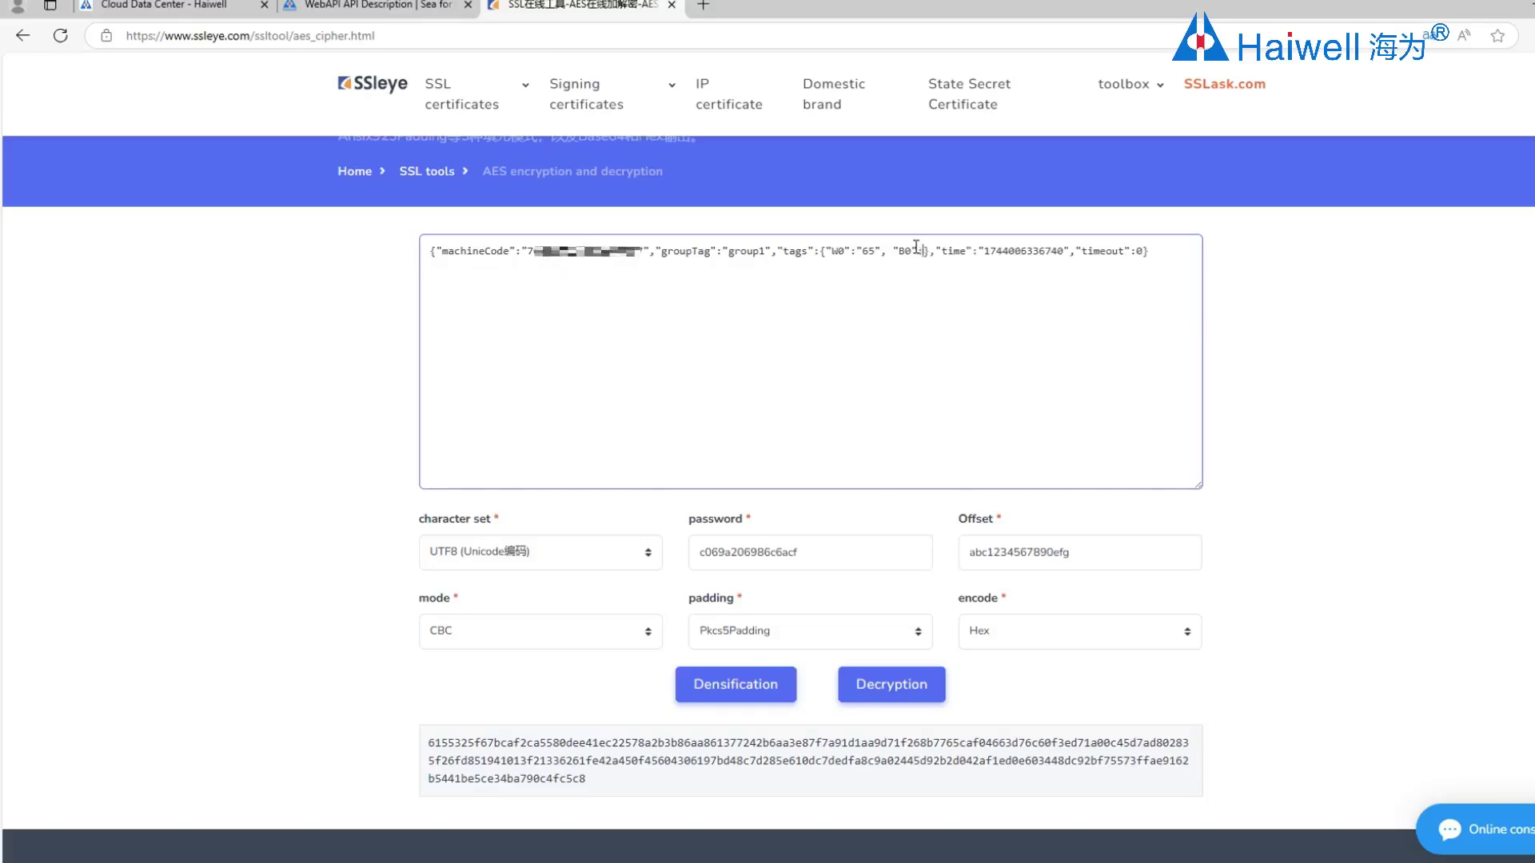
Step: Encrypt the tag-write JSON and select the new hex ciphertext
click(736, 684)
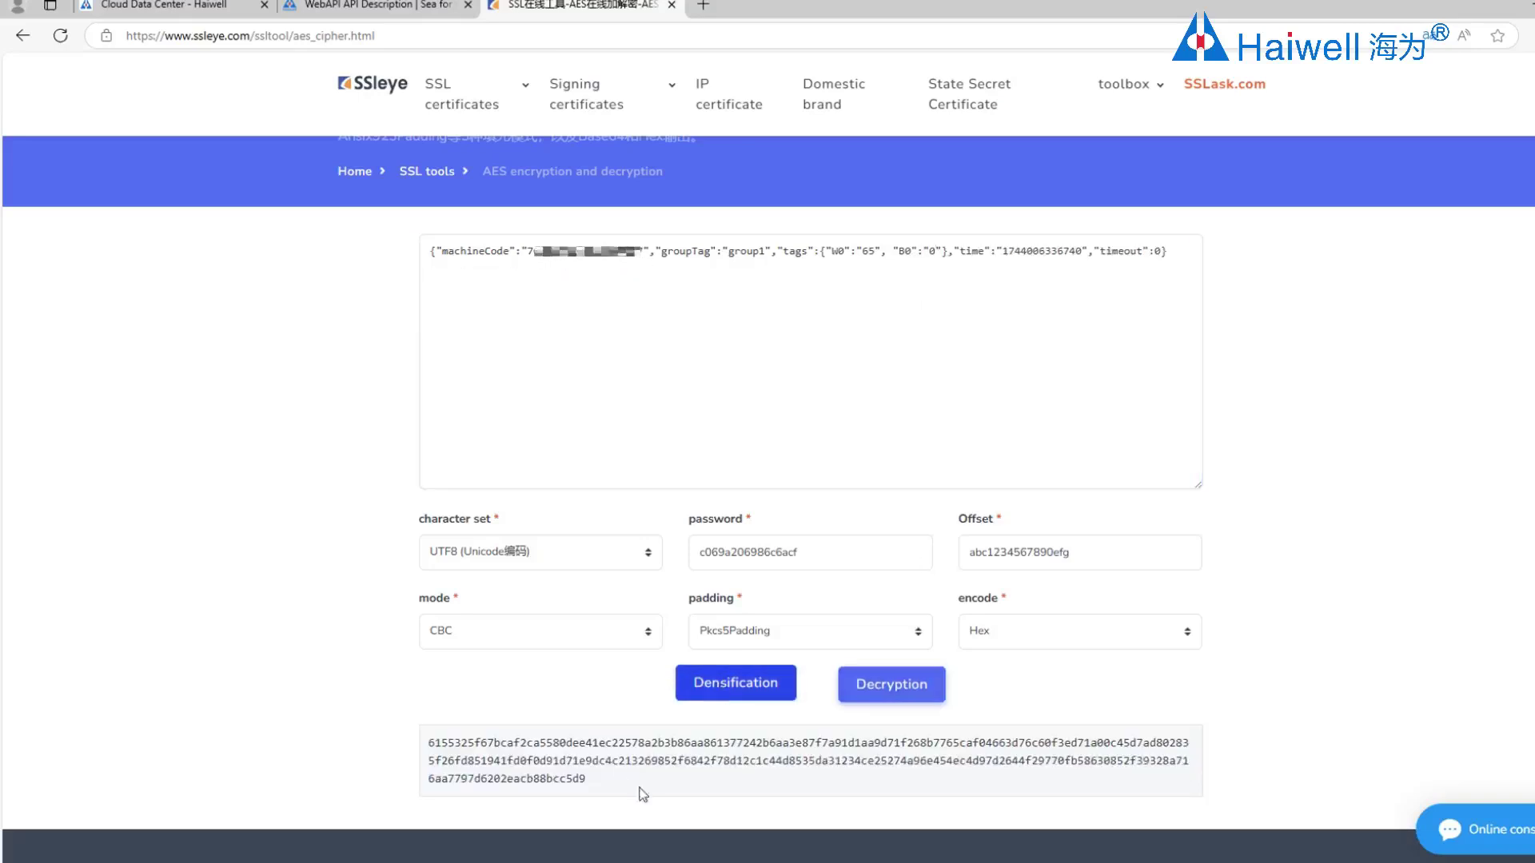
drag(586, 779, 333, 721)
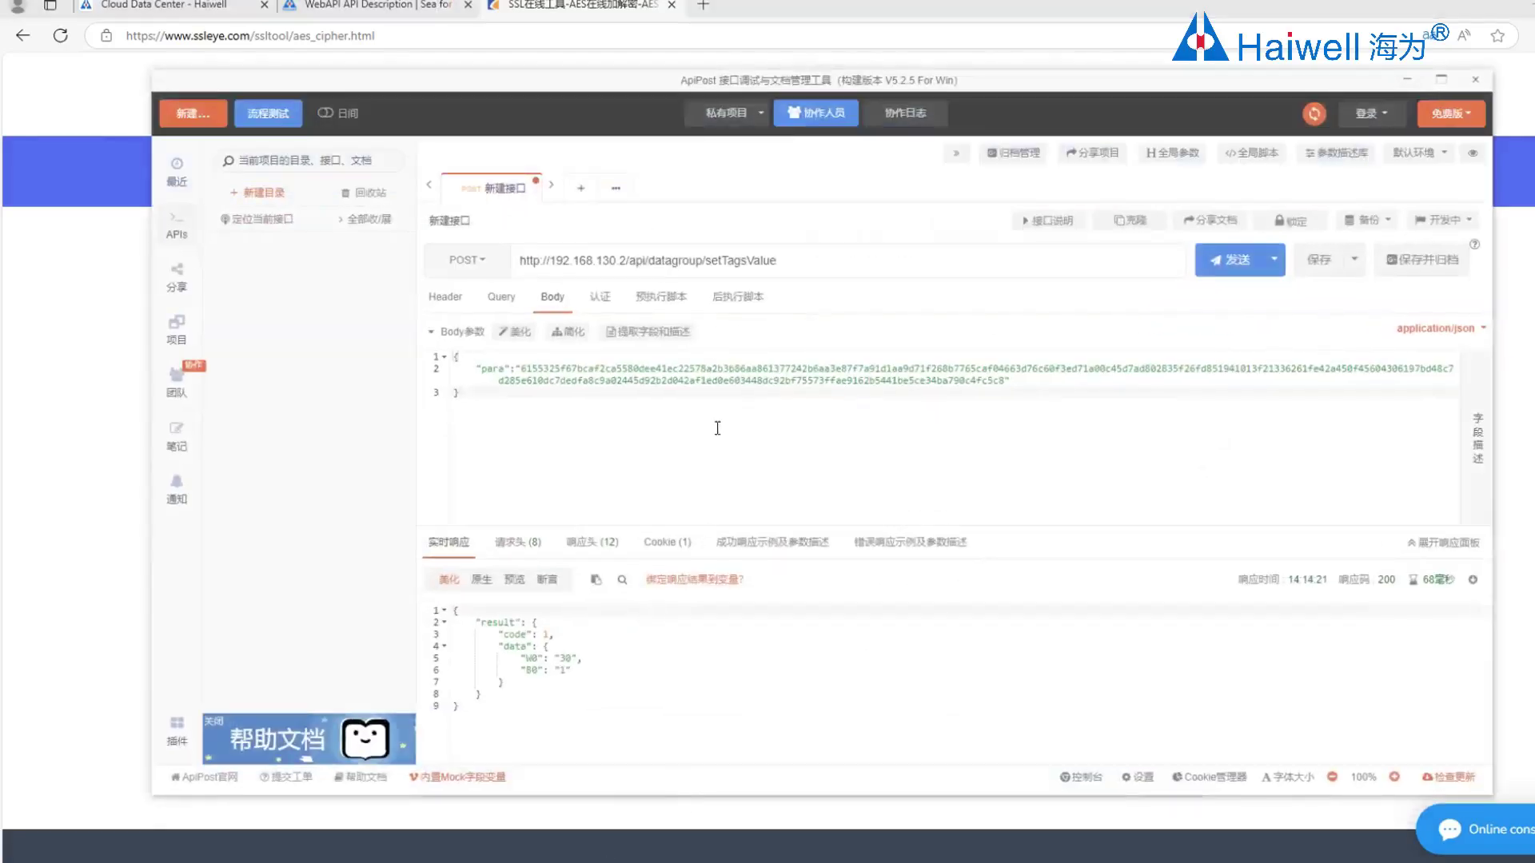
double_click(720, 369)
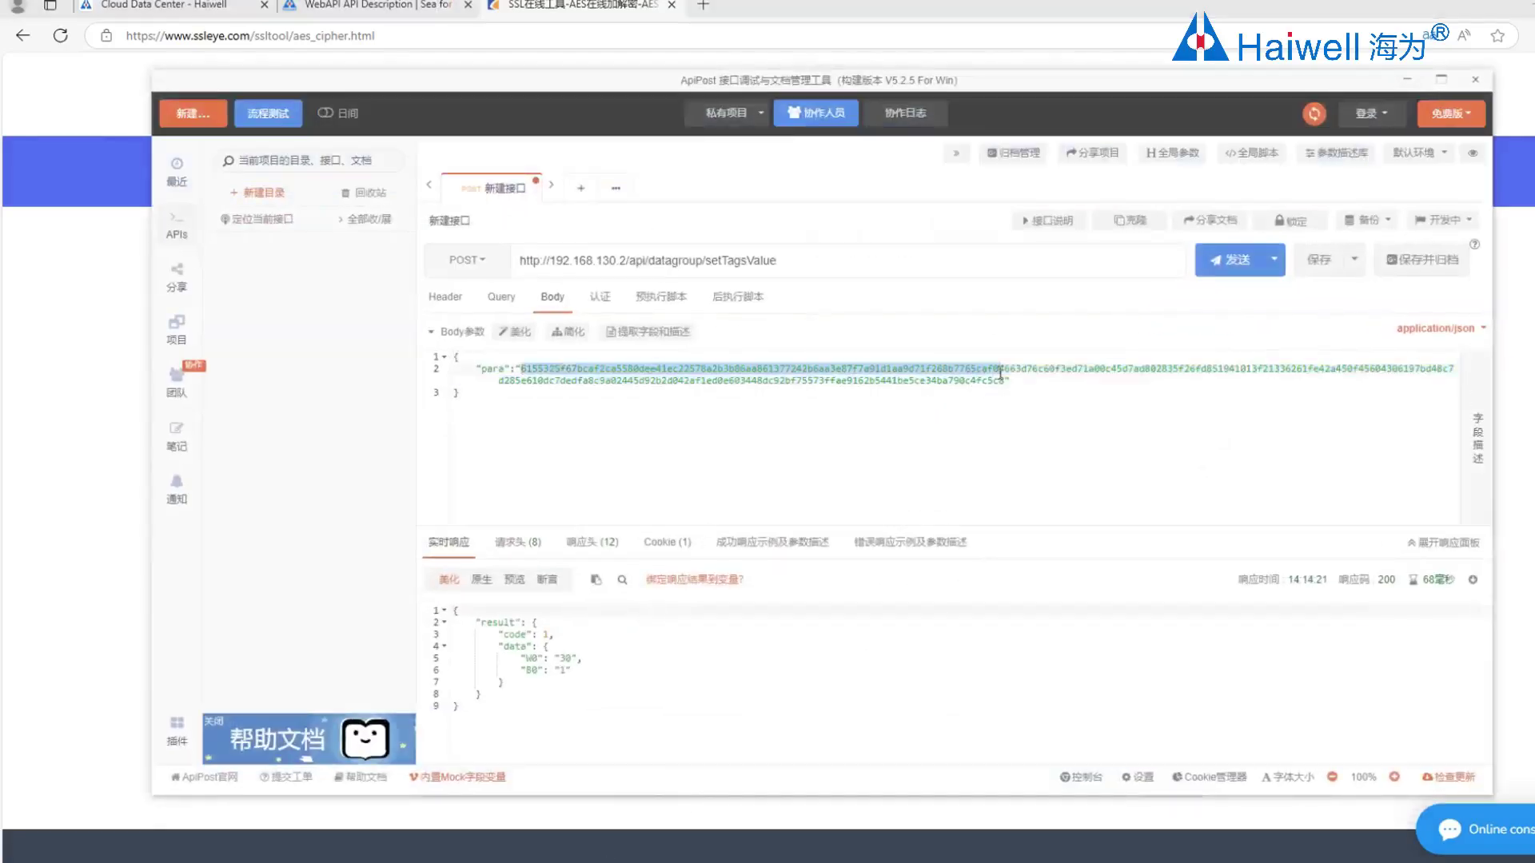
Step: Paste the new ciphertext as para, send setTagsValue, and confirm the device screen shows 65
text(6155325f67bcaf2ca5580dee41ec22578a2b3b86aa861377242b6aa3e87f7a91d1aa9d71f268b7765caf04663d76c60f3ed71a00c45d7ad802835f26fd851941fd0f0d91d71e9dc4c213269852f6842f78d12c1c44d8535da31234ce25274a96e454ec4d97d2644f29770fb58630852f39328a716aa7797d6202eacb88bcc5d9)
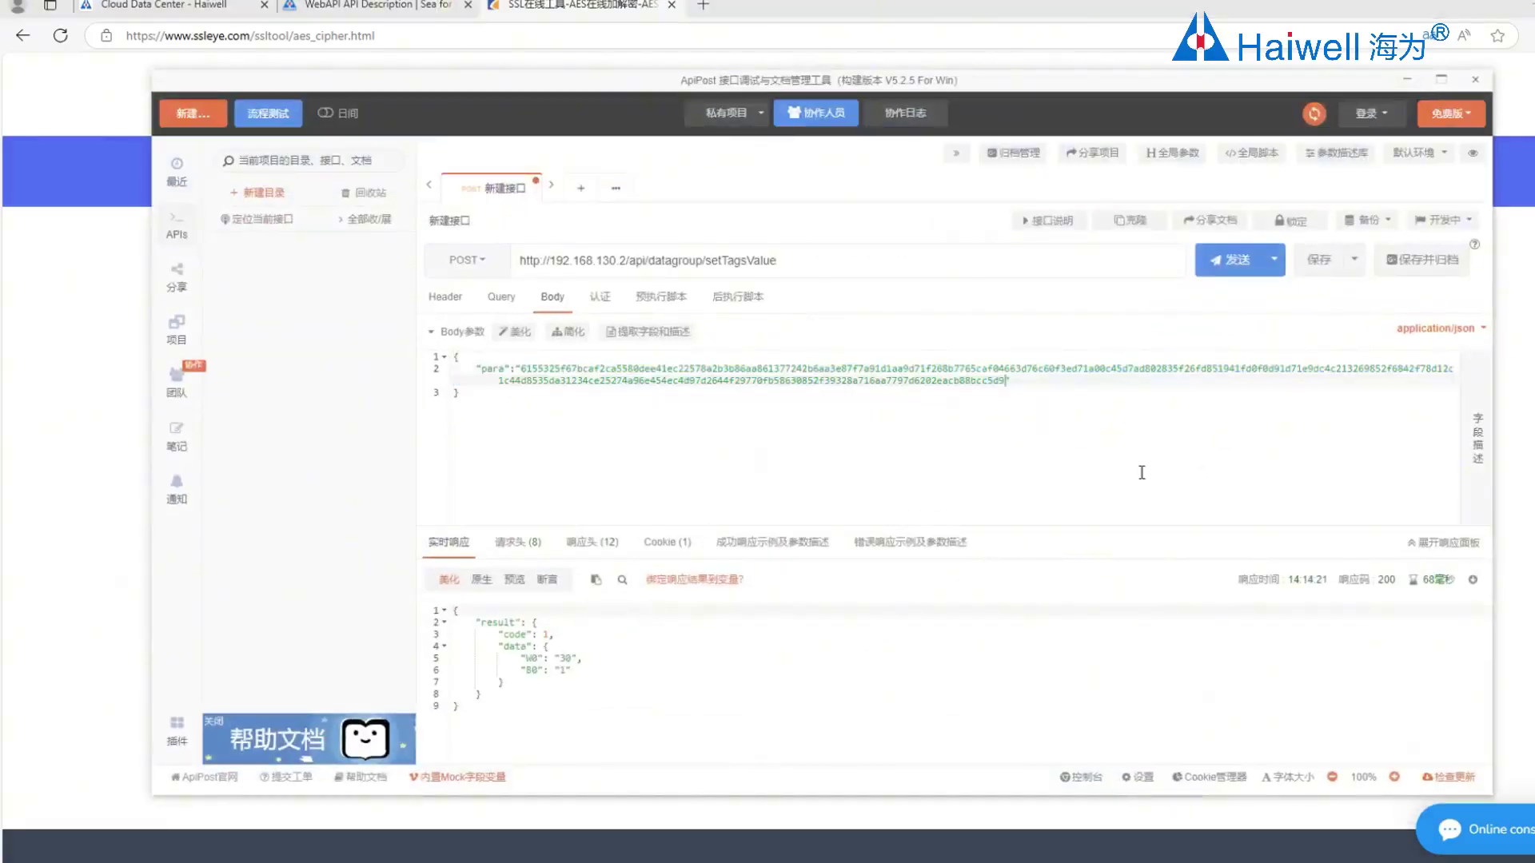
click(1068, 464)
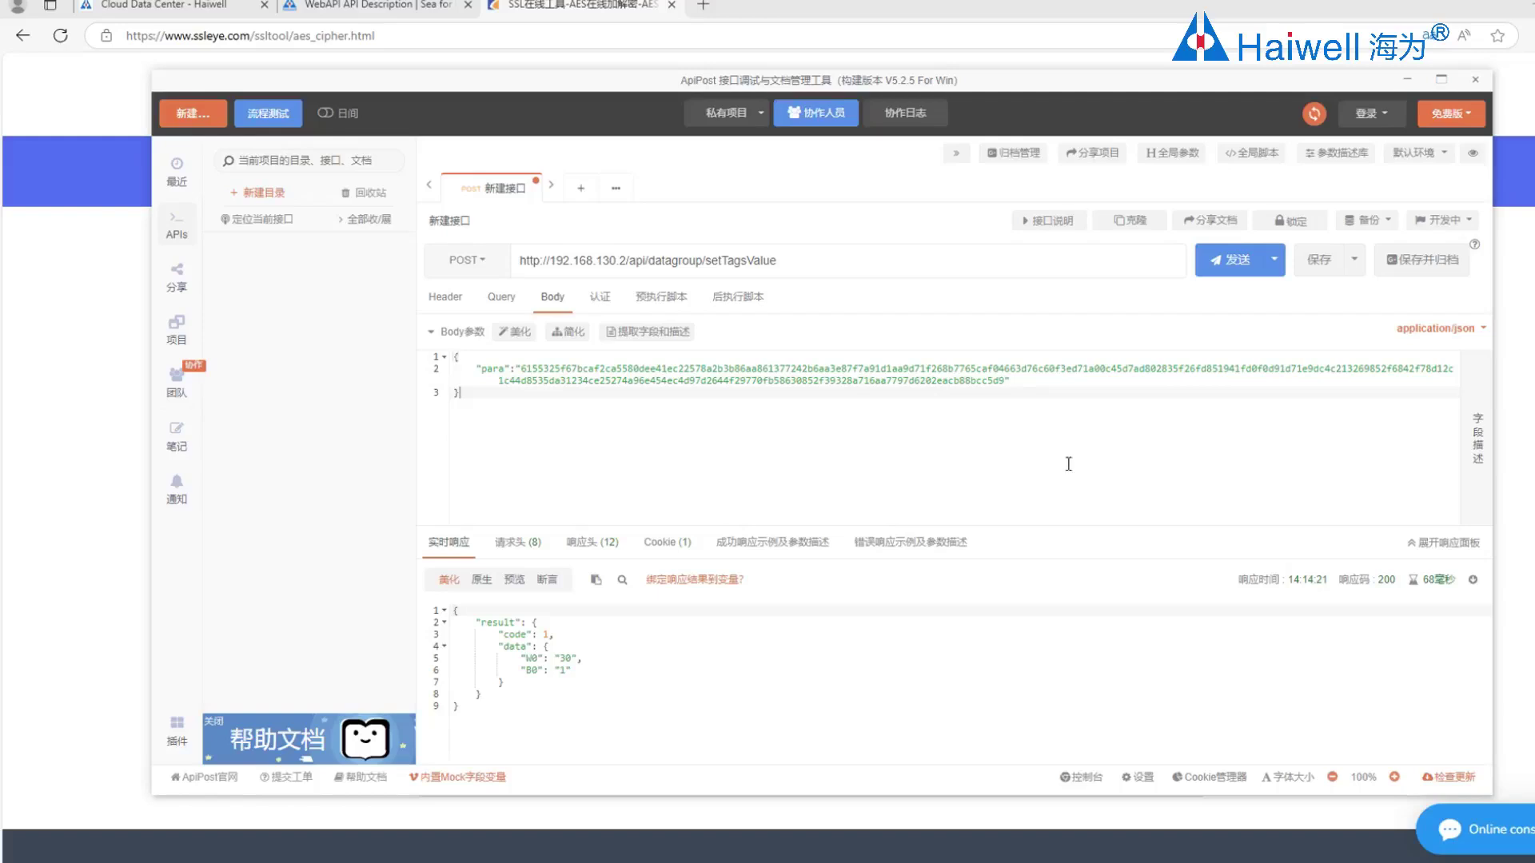
click(1233, 260)
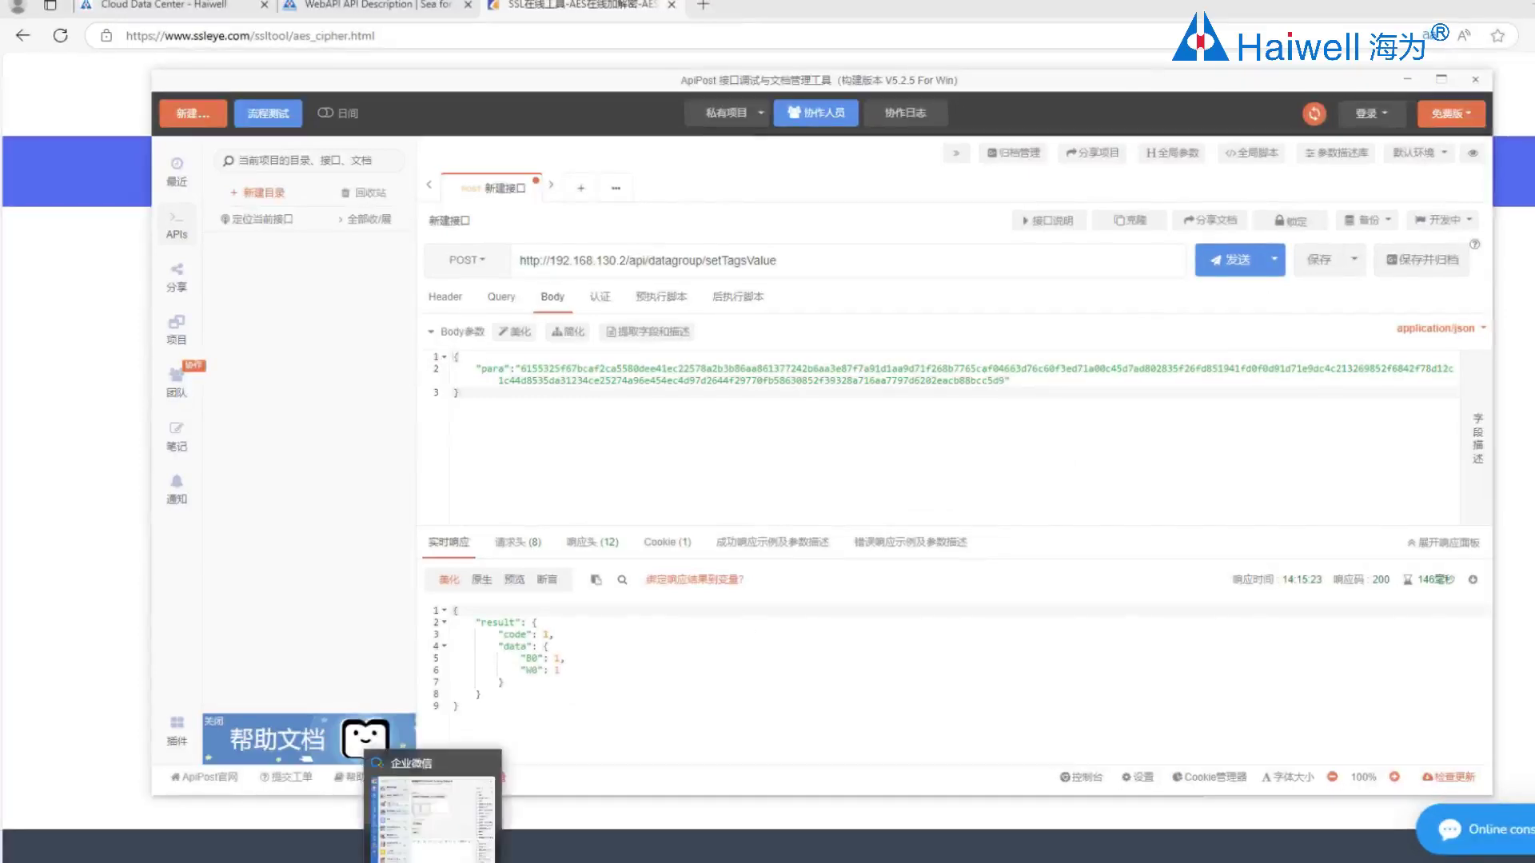
click(327, 799)
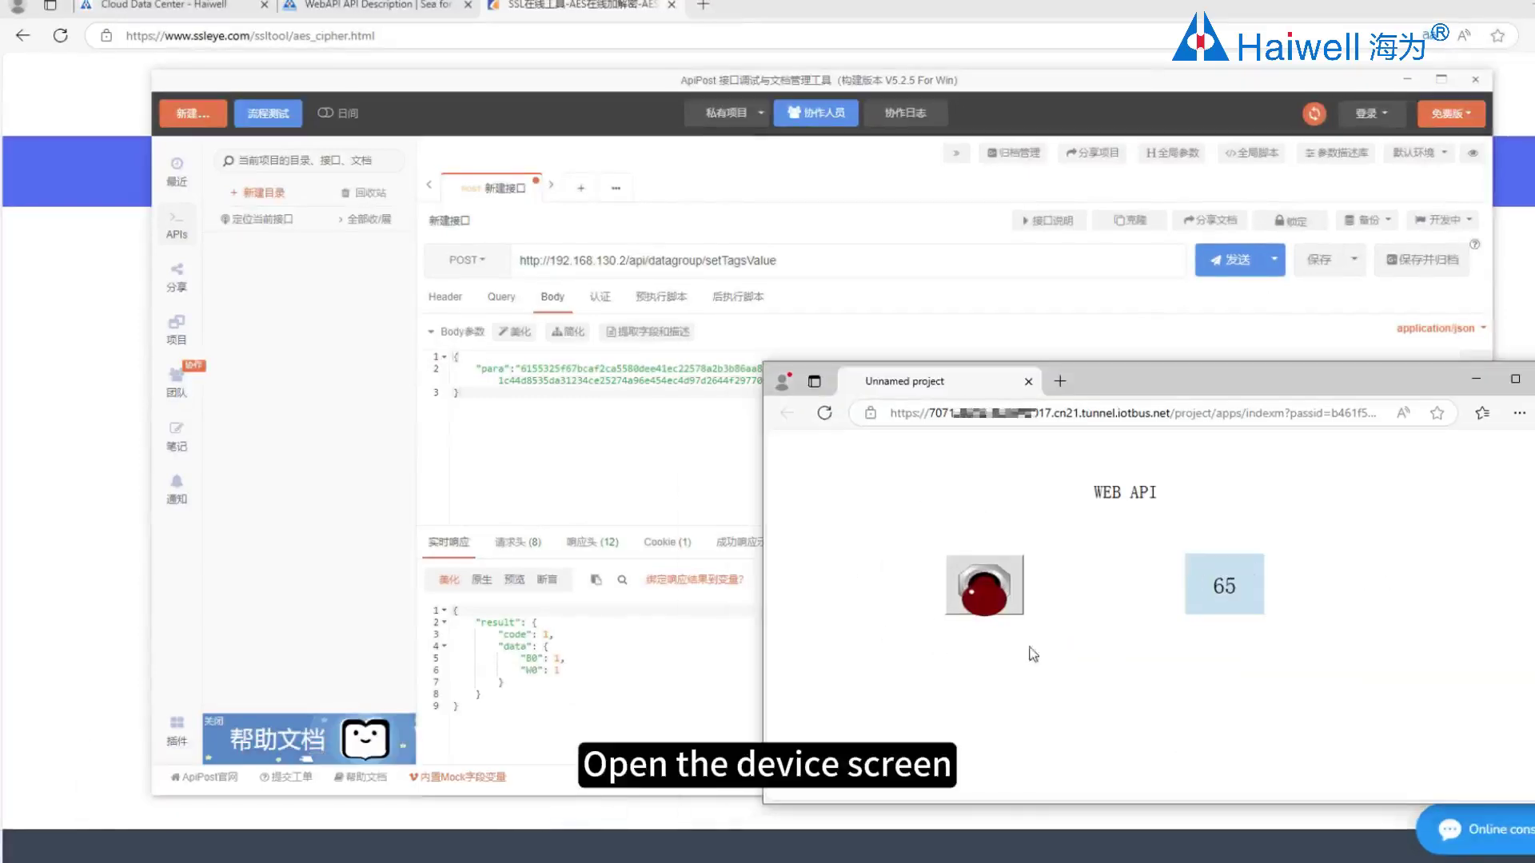
click(1478, 381)
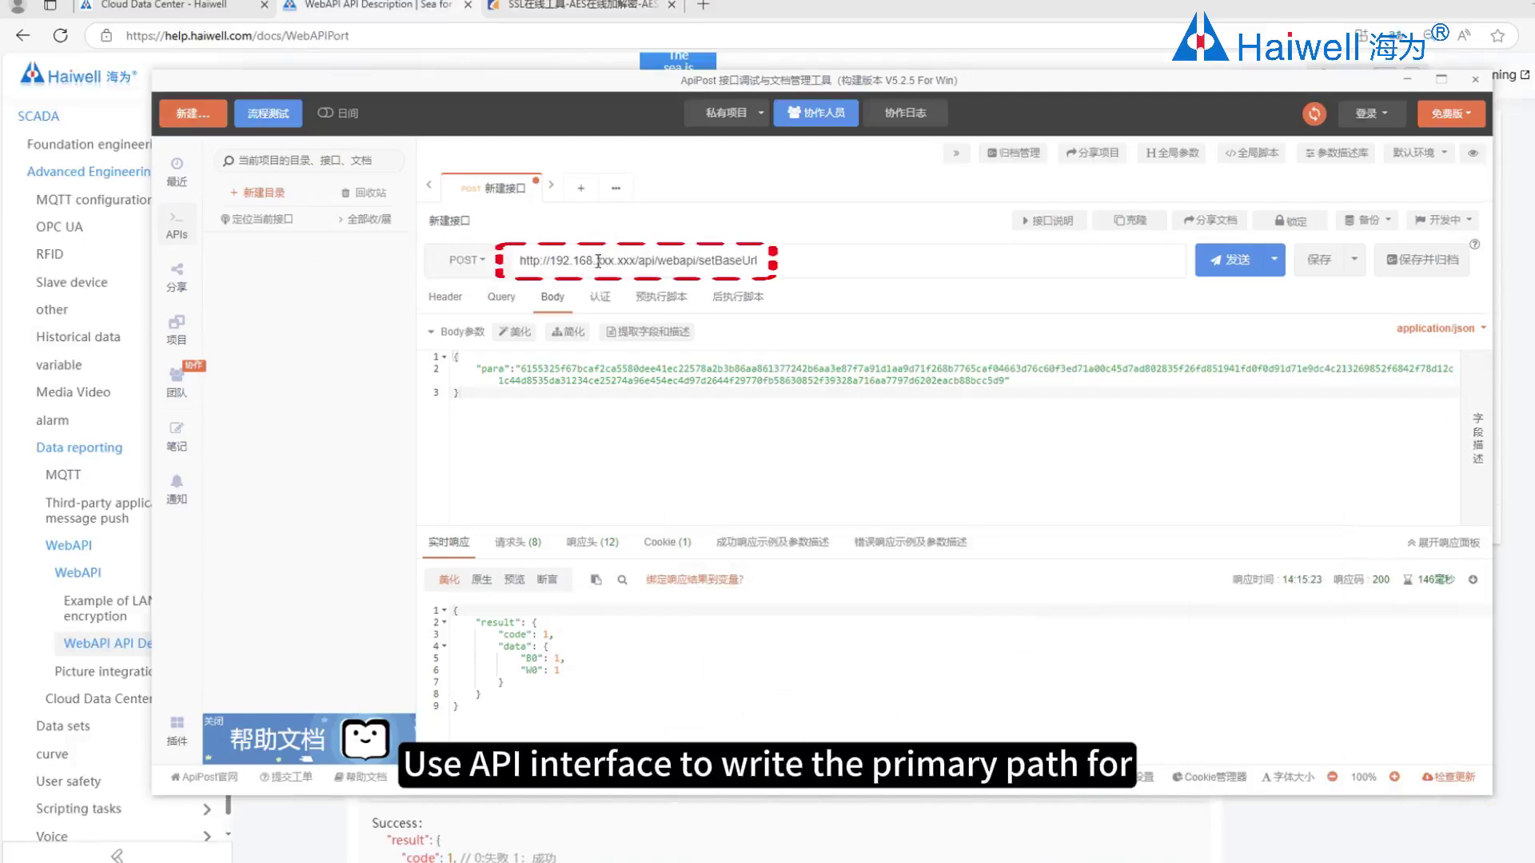
Step: Replace the xxx placeholders in the setBaseUrl URL's IP address with 130
double_click(604, 260)
text(130)
drag(620, 260, 640, 261)
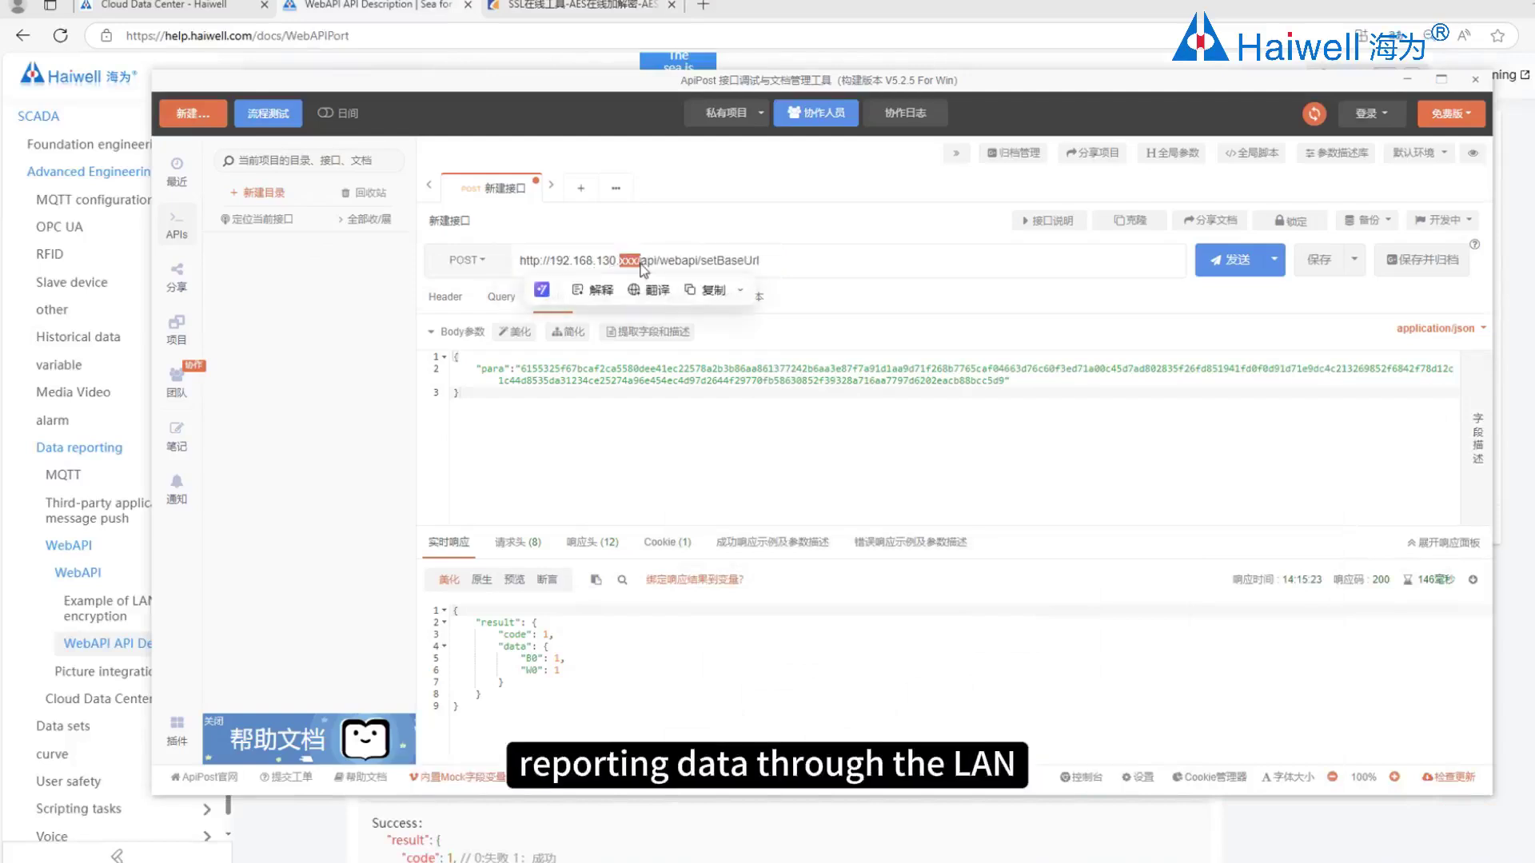
click(620, 261)
key(BackSpace)
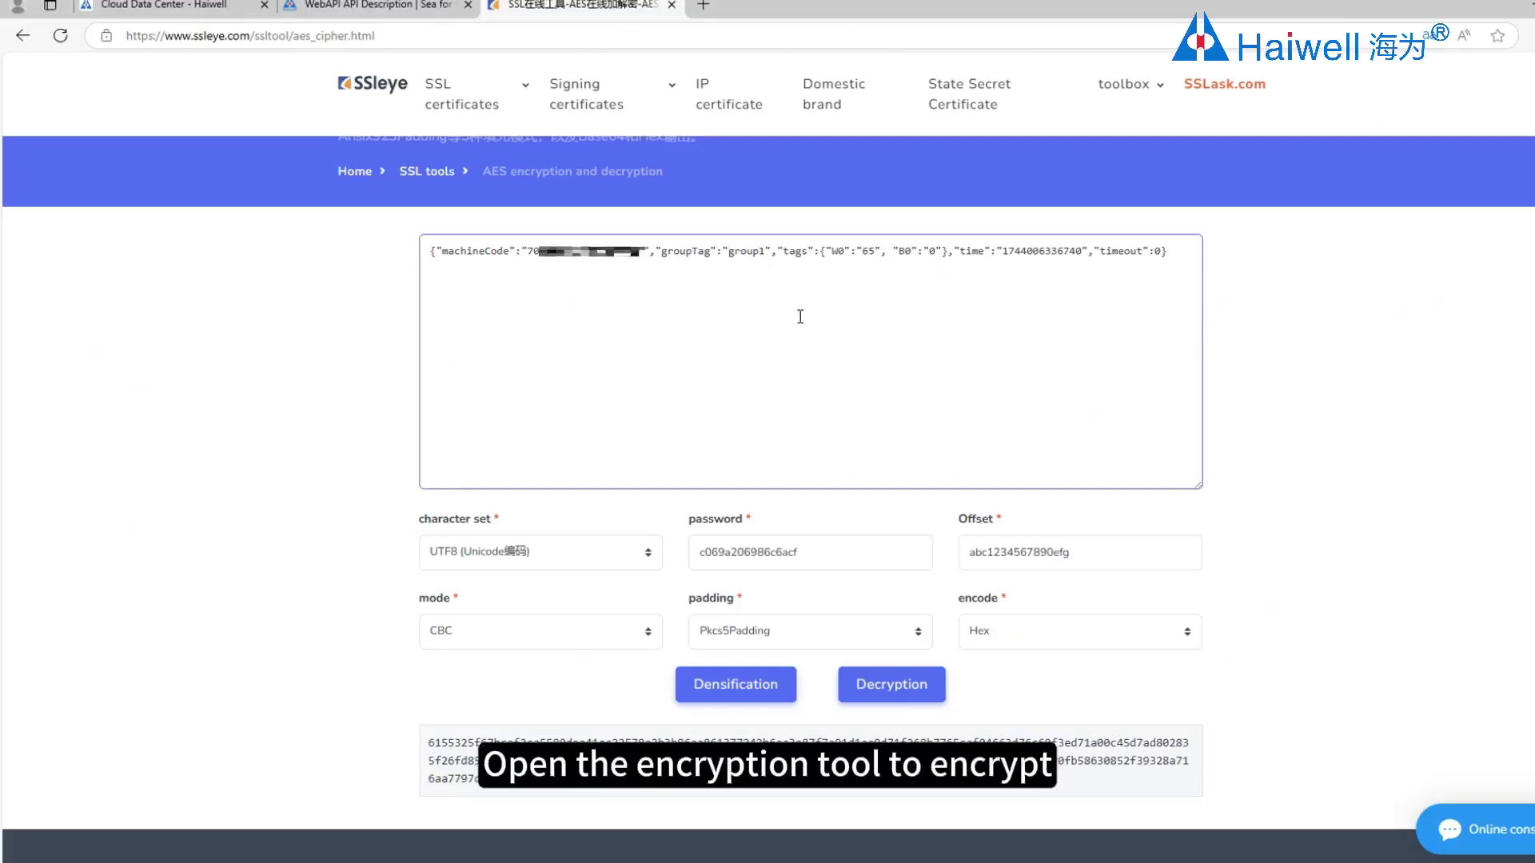
drag(662, 251, 710, 257)
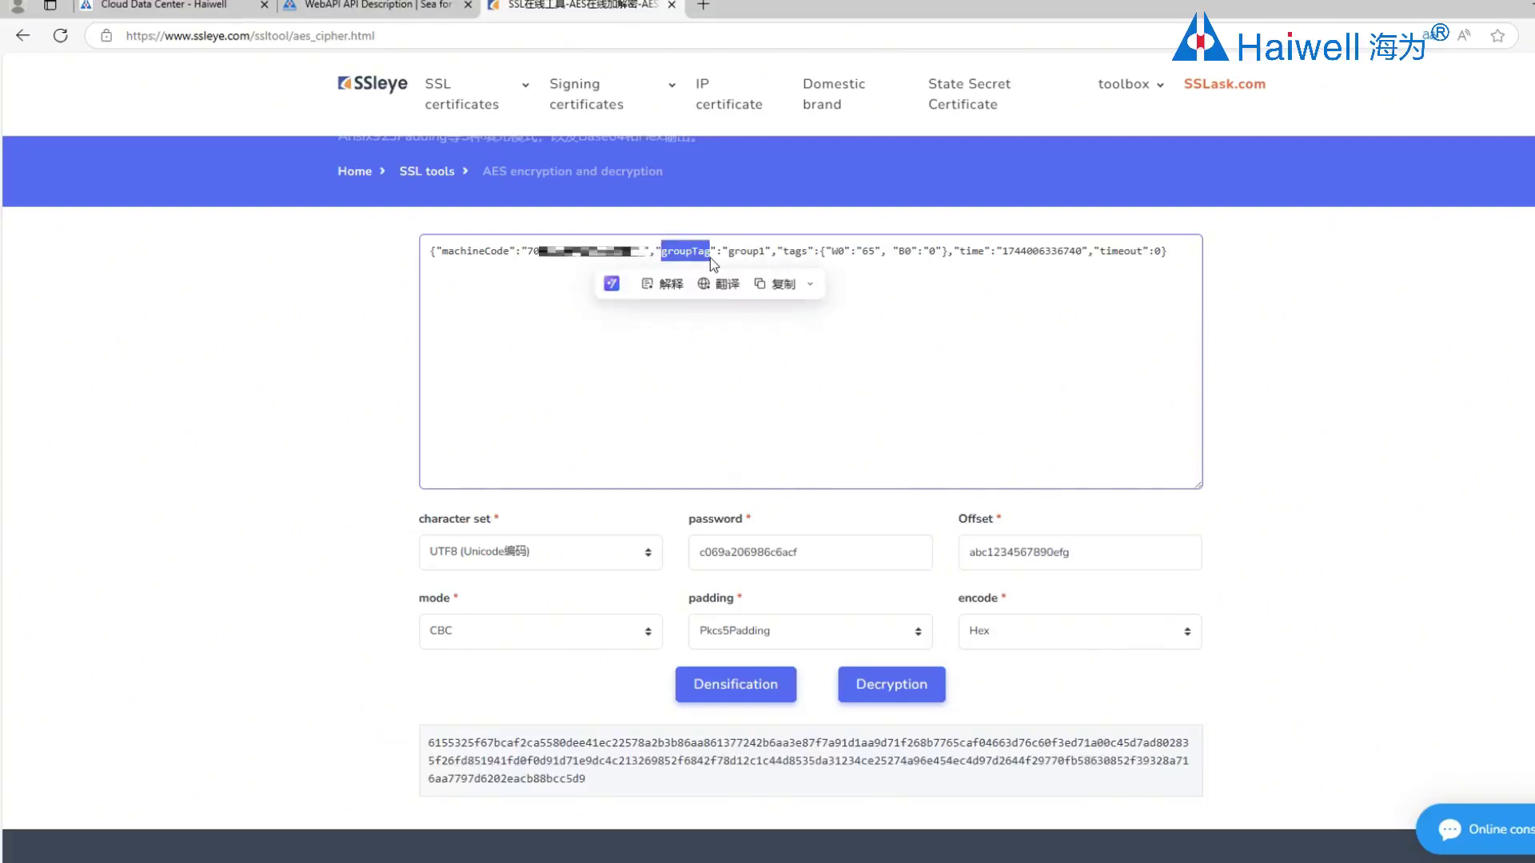
text(url)
double_click(719, 251)
text(https://www.baidu)
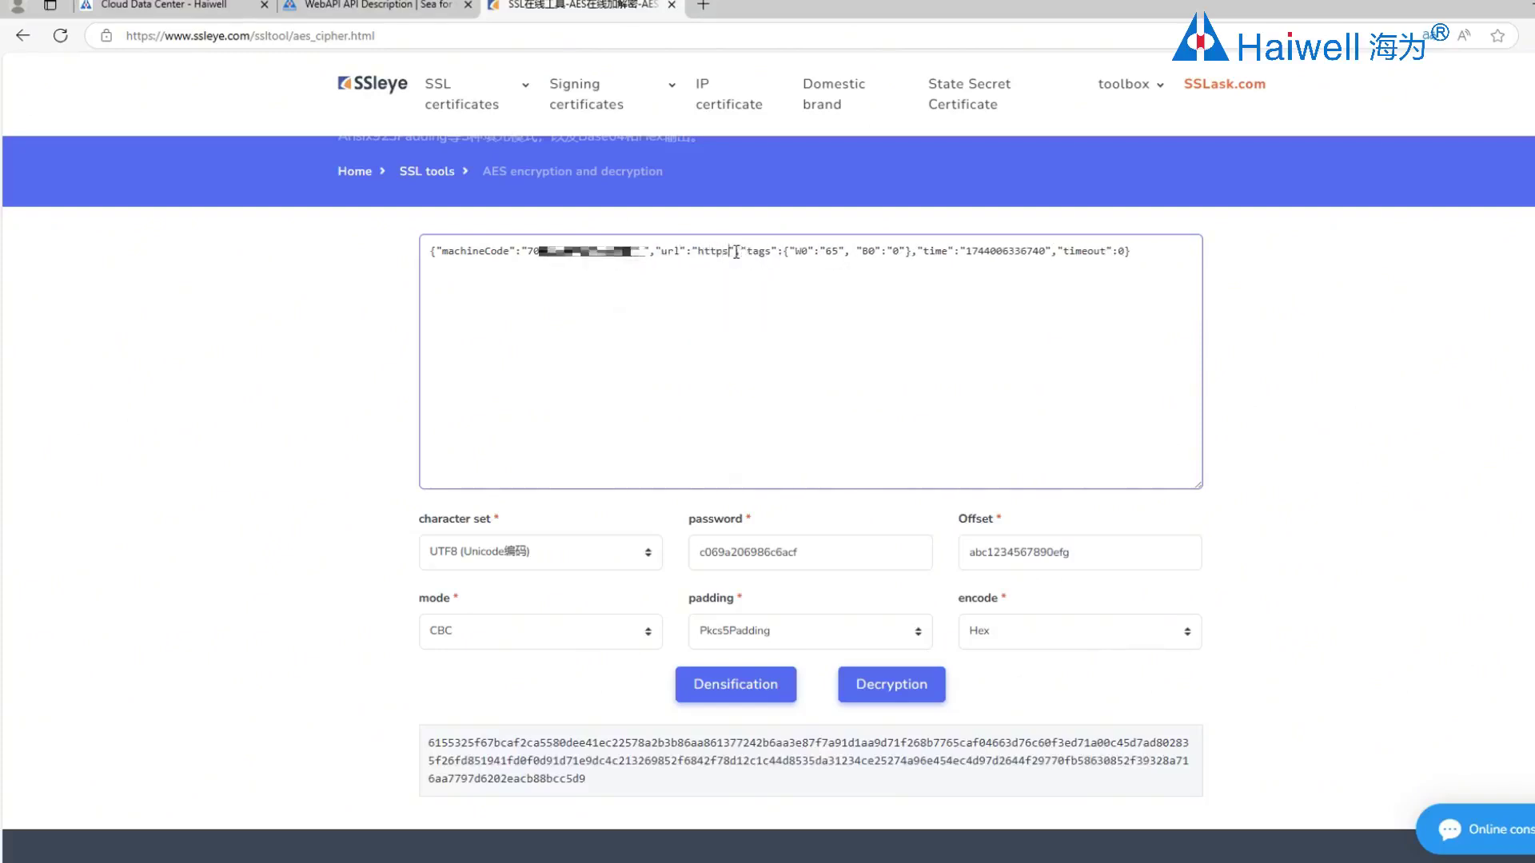
text(.com)
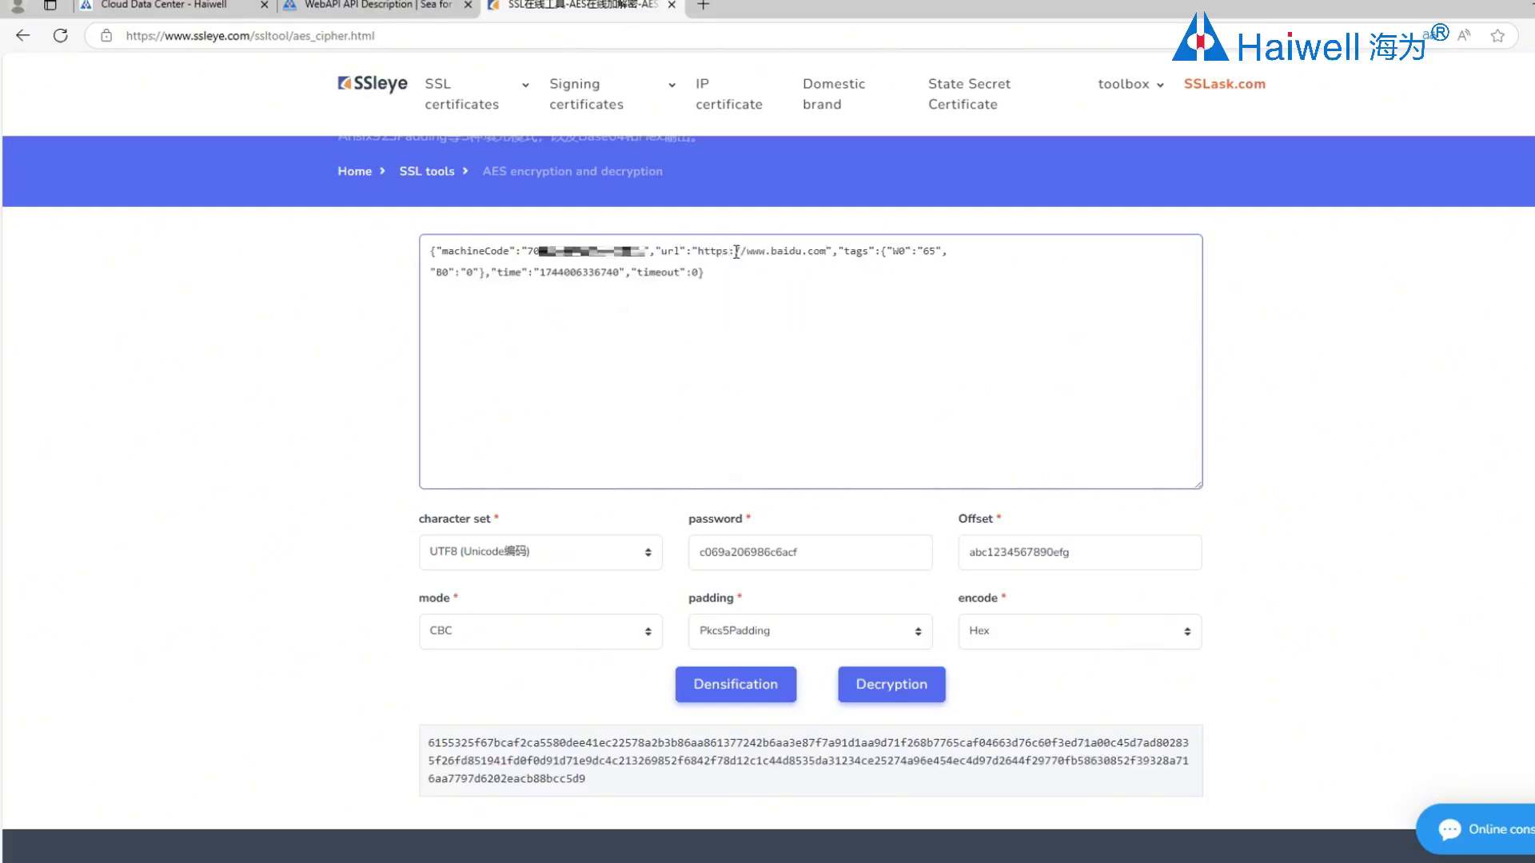
drag(835, 251, 485, 276)
key(BackSpace)
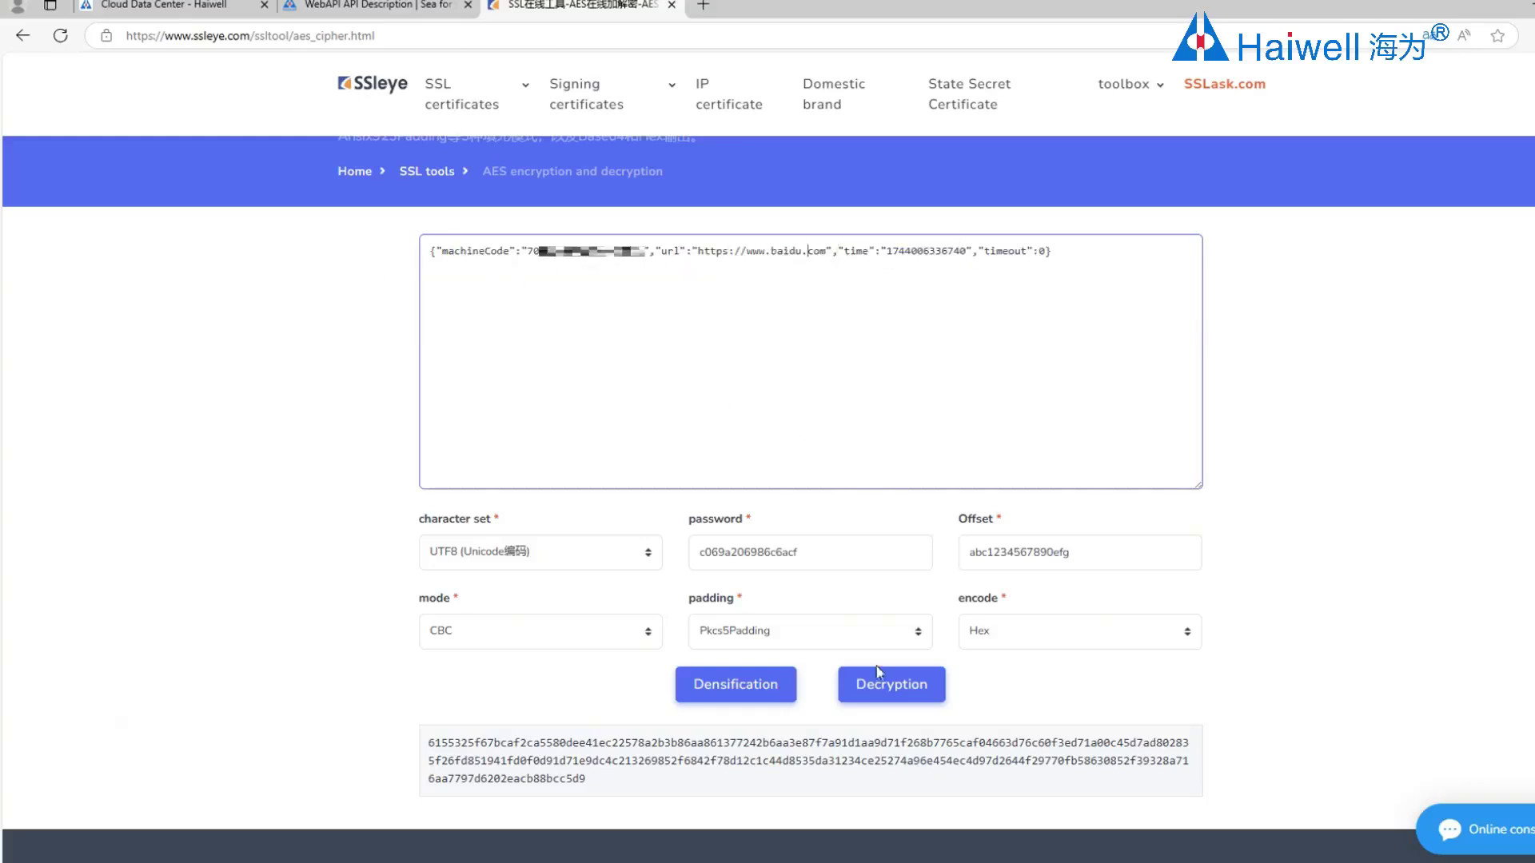
click(735, 685)
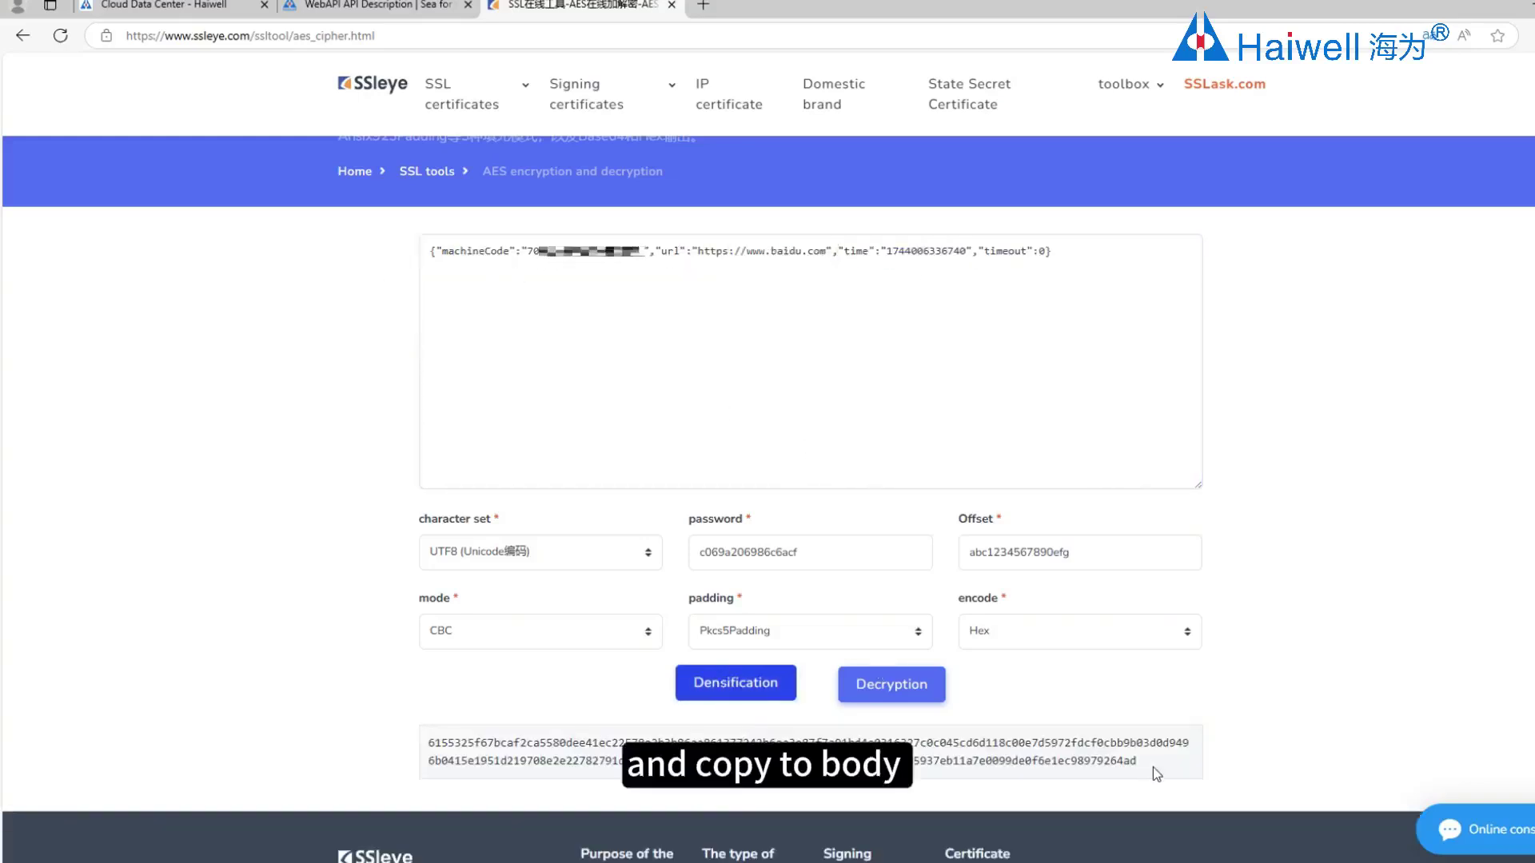
drag(1153, 766, 397, 740)
Step: Paste the baidu.com ciphertext into the setBaseUrl para value and send the request
key(ctrl+c)
key(alt+Tab)
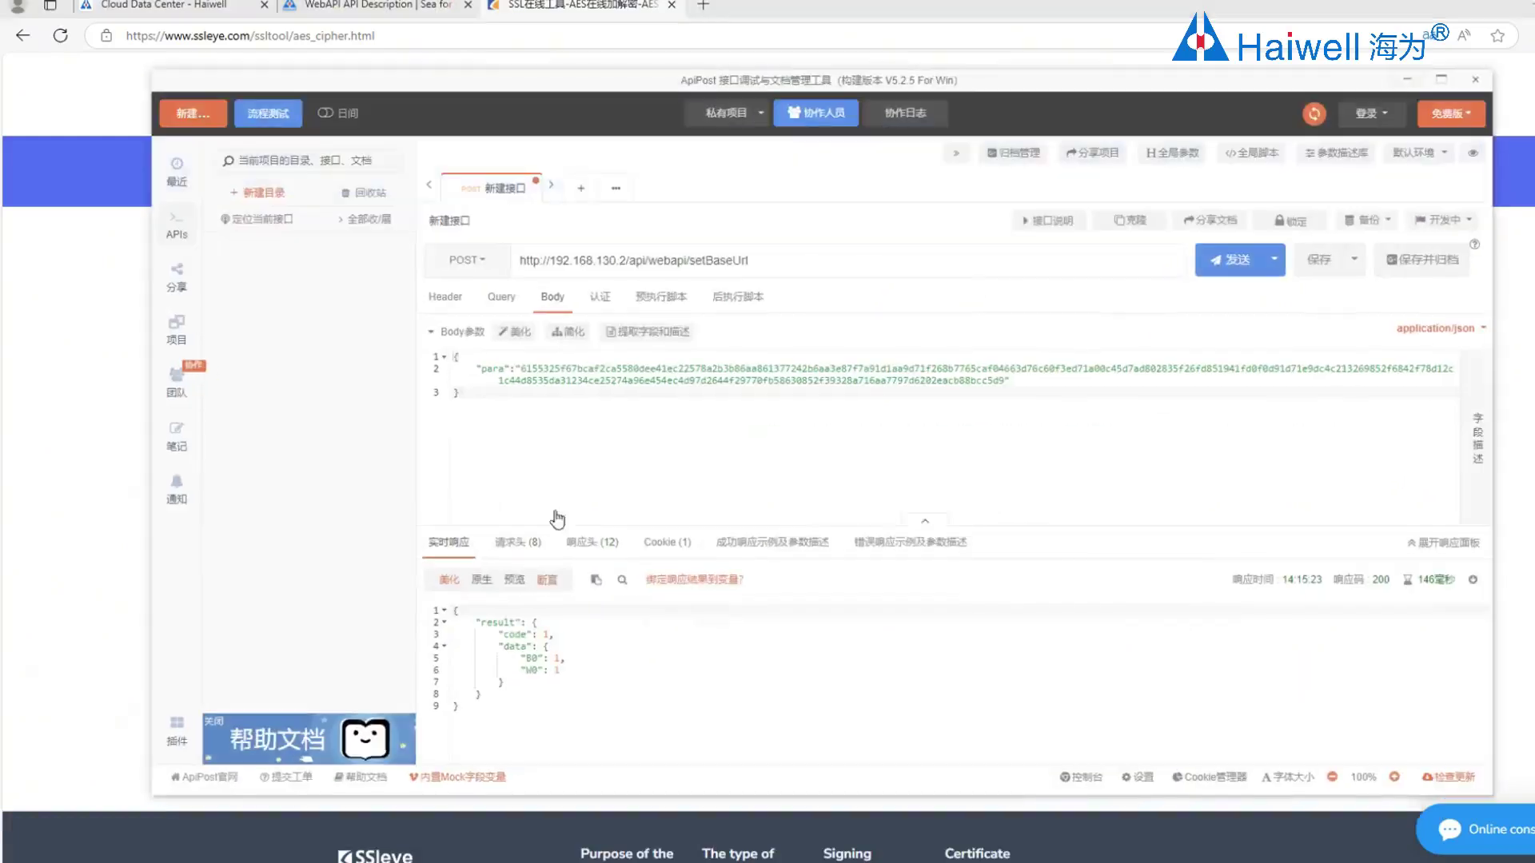
drag(520, 368, 896, 382)
key(ctrl+v)
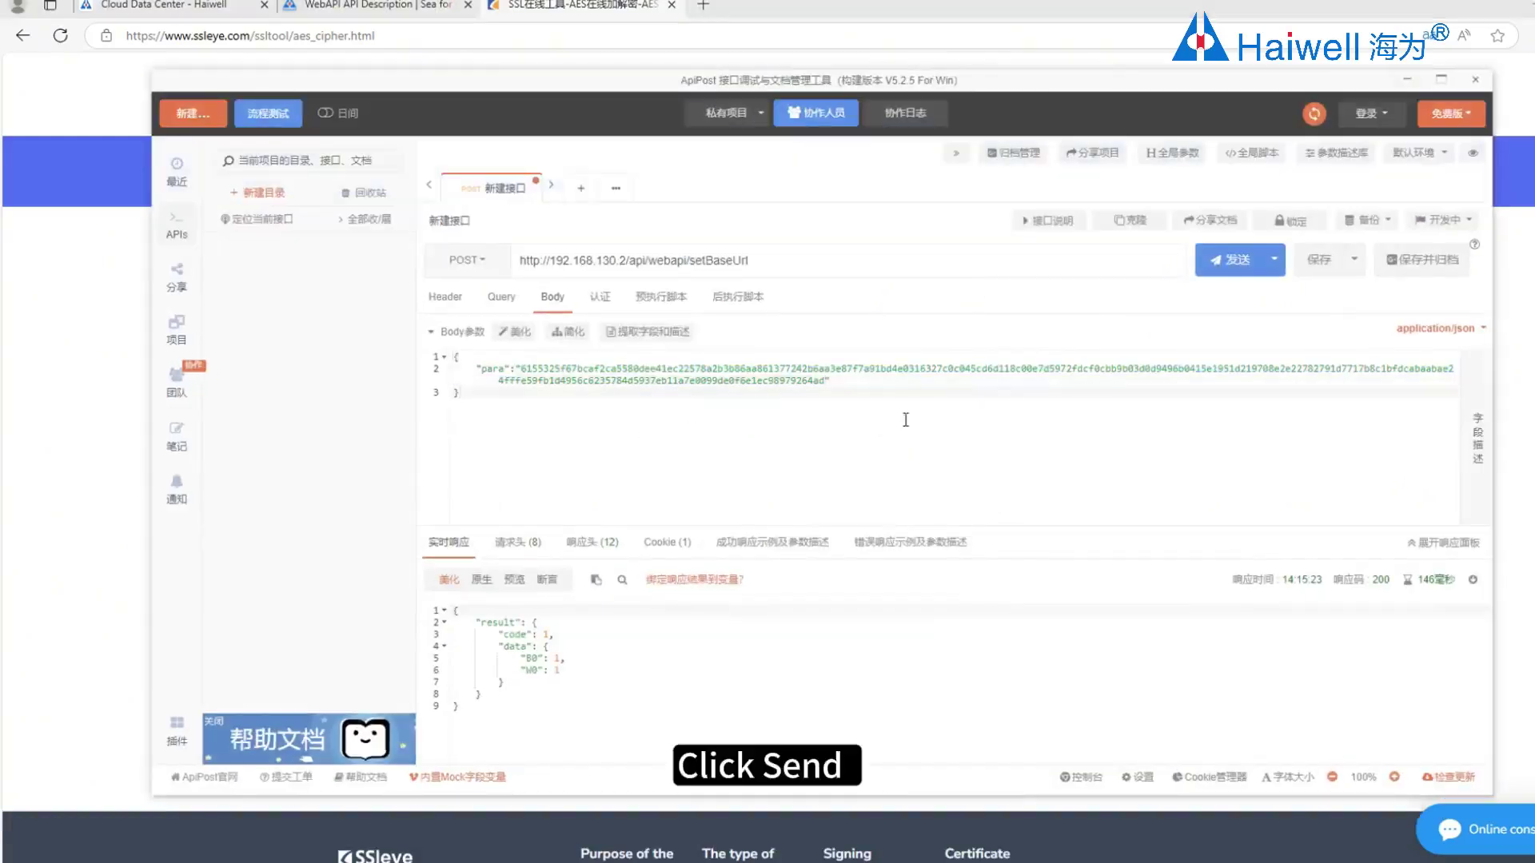
click(1203, 267)
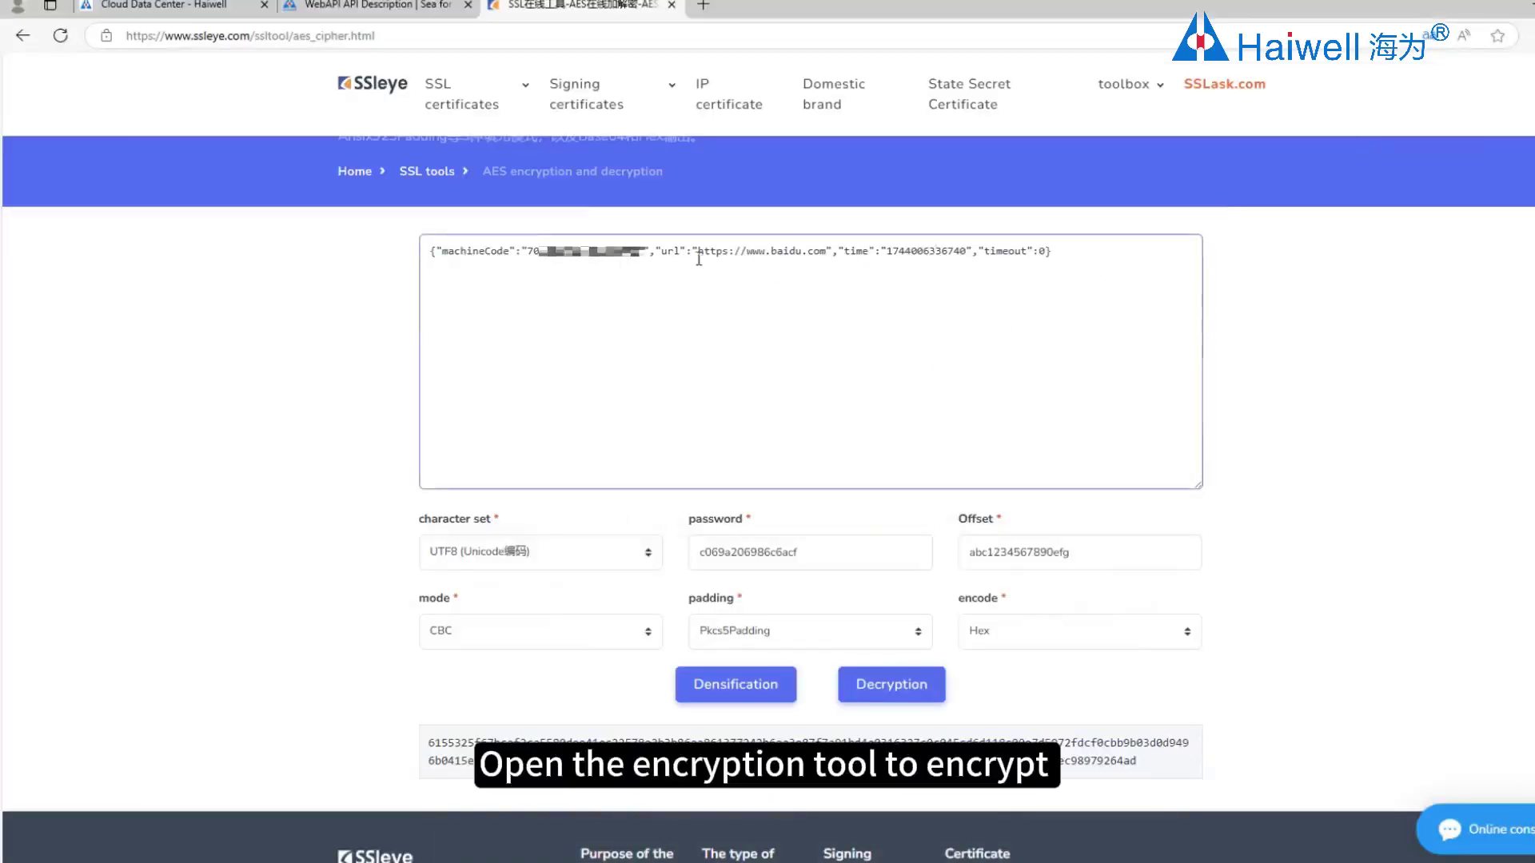
Step: Remove the url entry from the AES plaintext and encrypt it into a fresh ciphertext
drag(656, 250, 833, 251)
key(BackSpace)
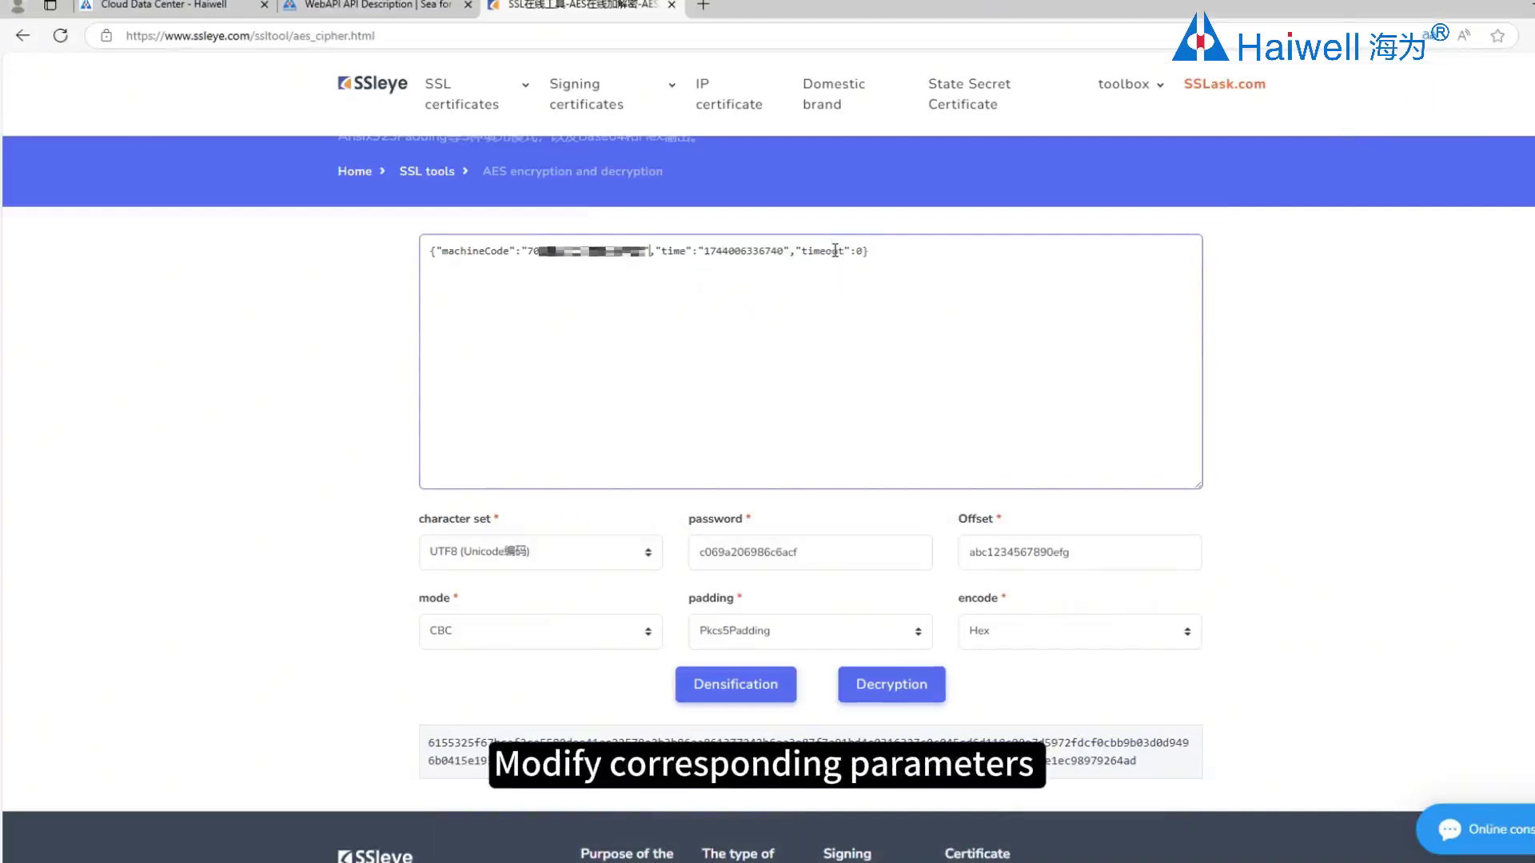
click(751, 685)
drag(736, 761, 411, 712)
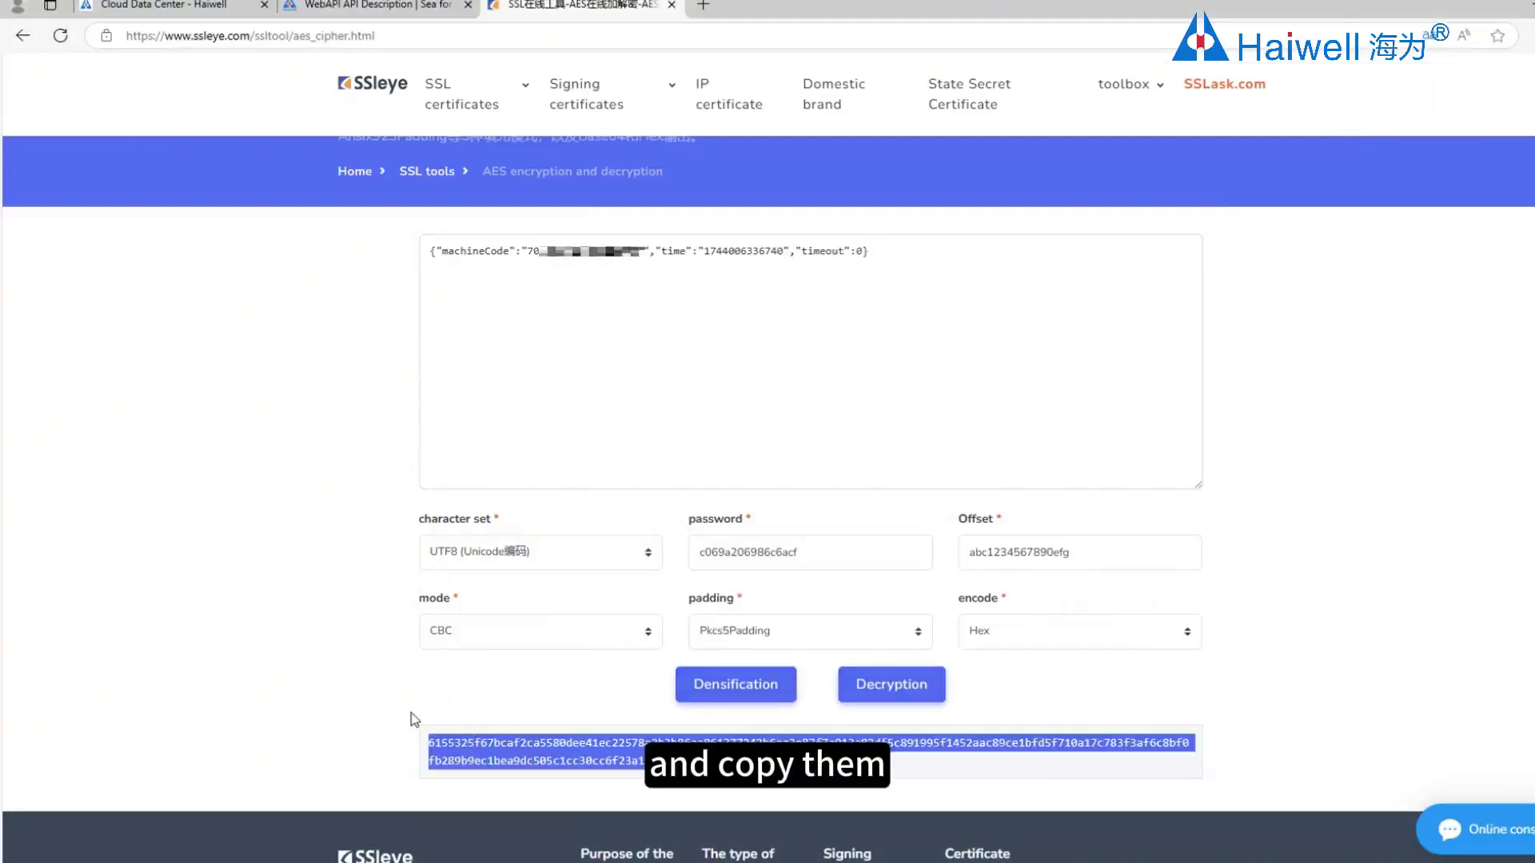
key(alt+Tab)
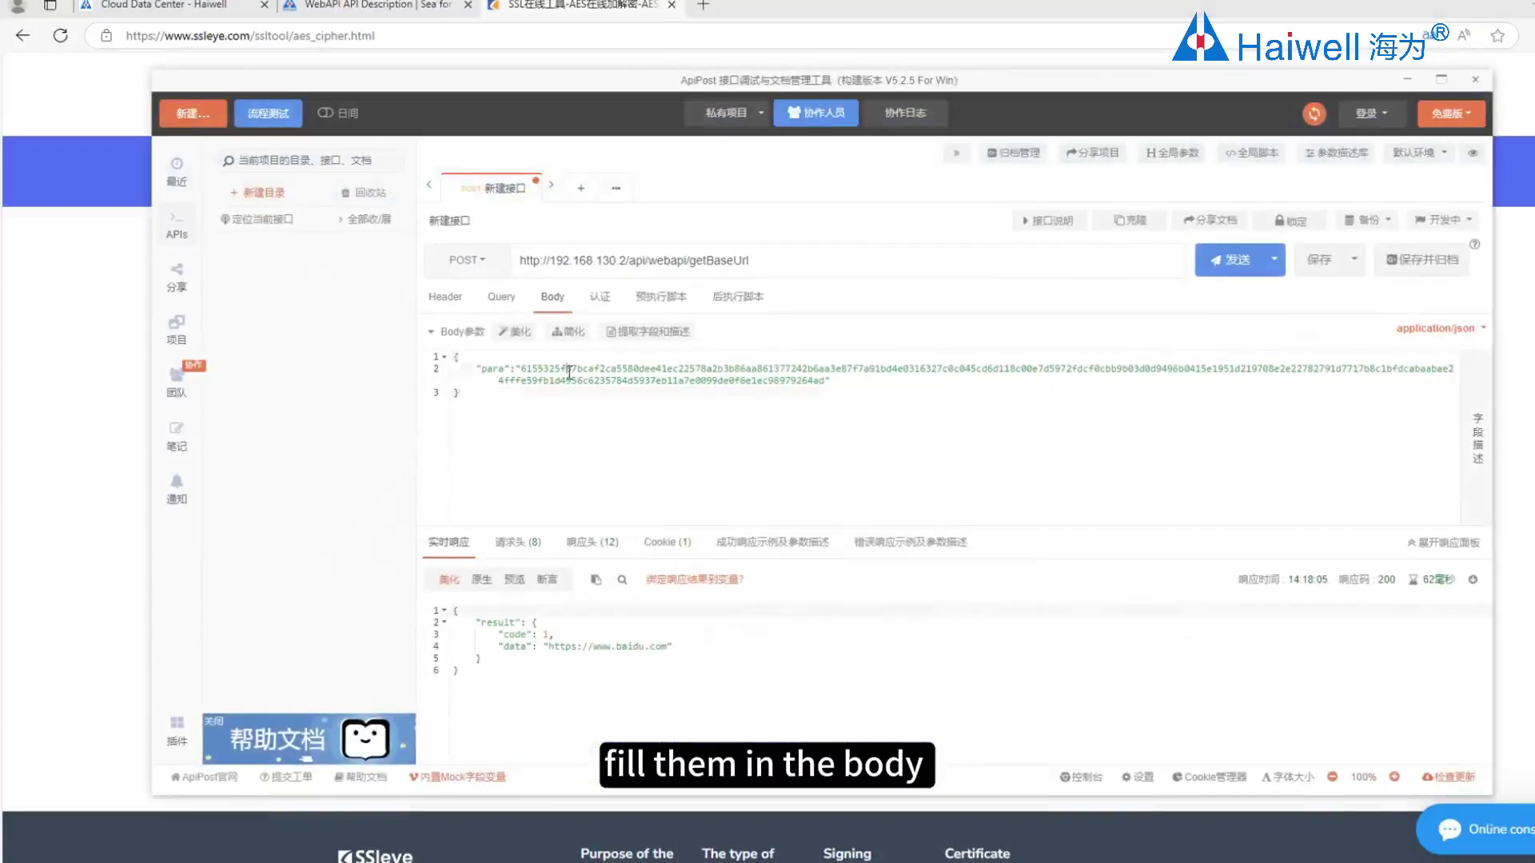
Step: Put the fresh ciphertext into the getBaseUrl para value and send the request
drag(520, 369, 824, 385)
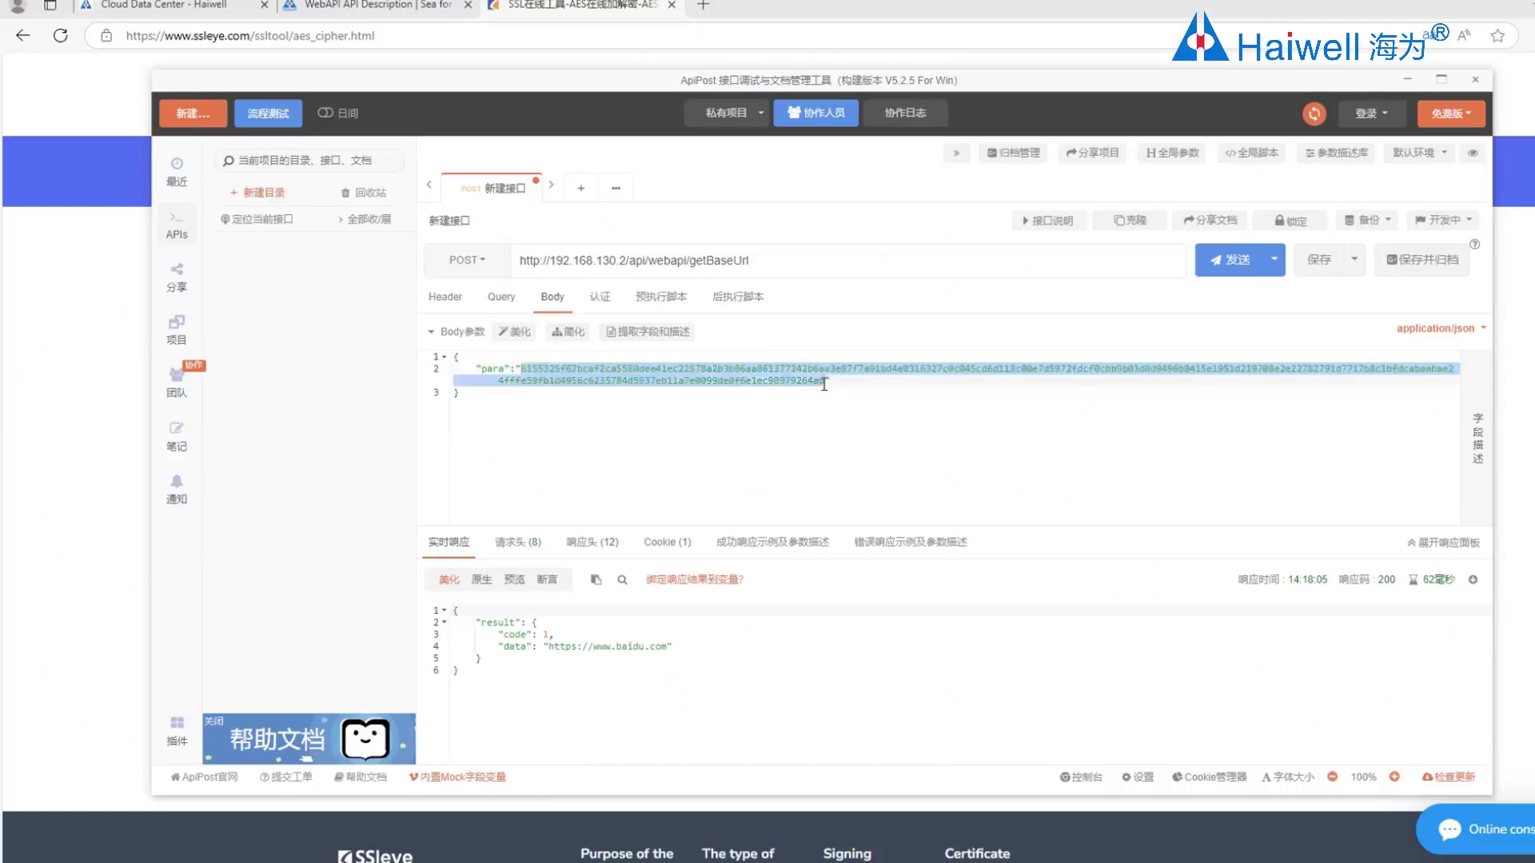
key(ctrl+v)
click(1211, 272)
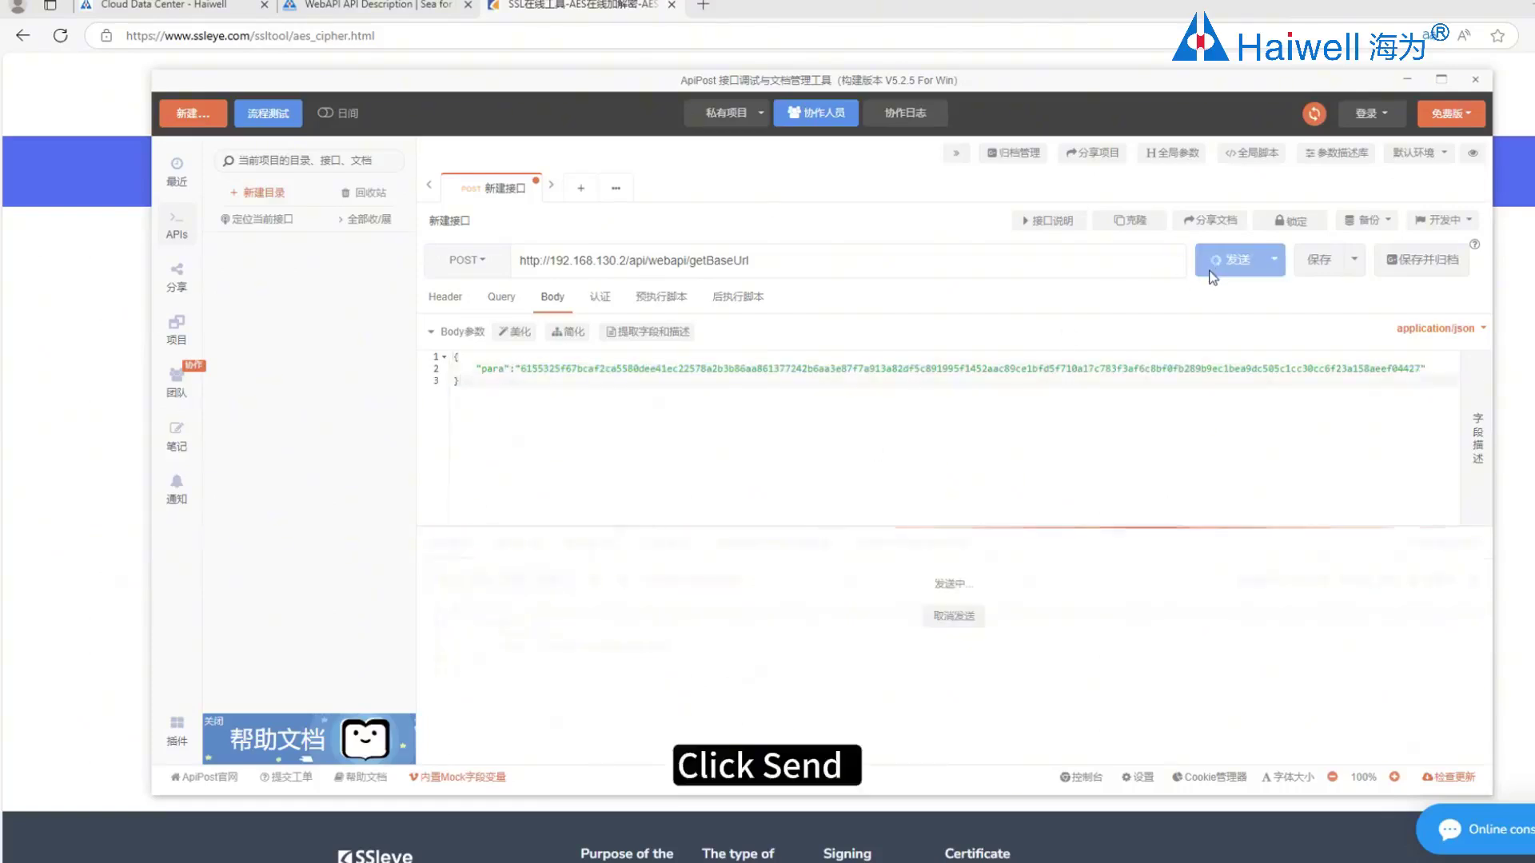